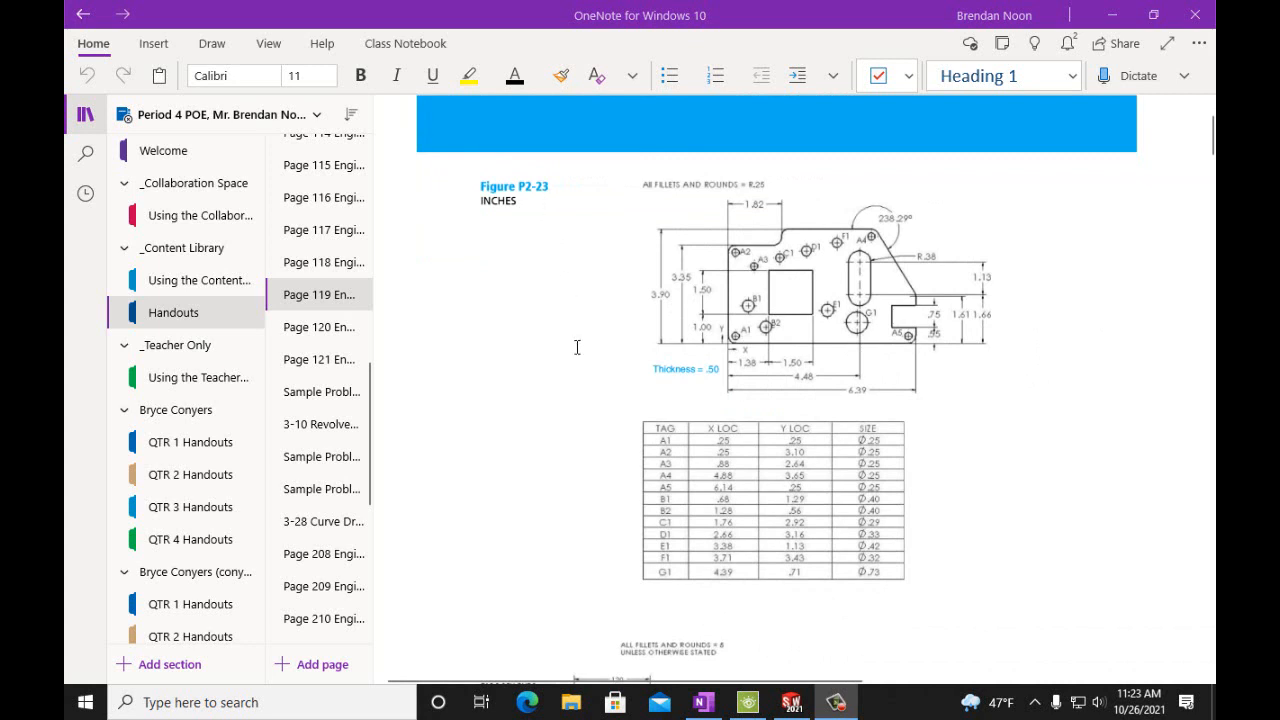
Scroll through the Page 119 handout to examine Figures P2-23 and P2-24 and their dimensions.
{"action": "scroll", "coordinate": [577, 348], "scroll_direction": "down", "scroll_amount": 3}
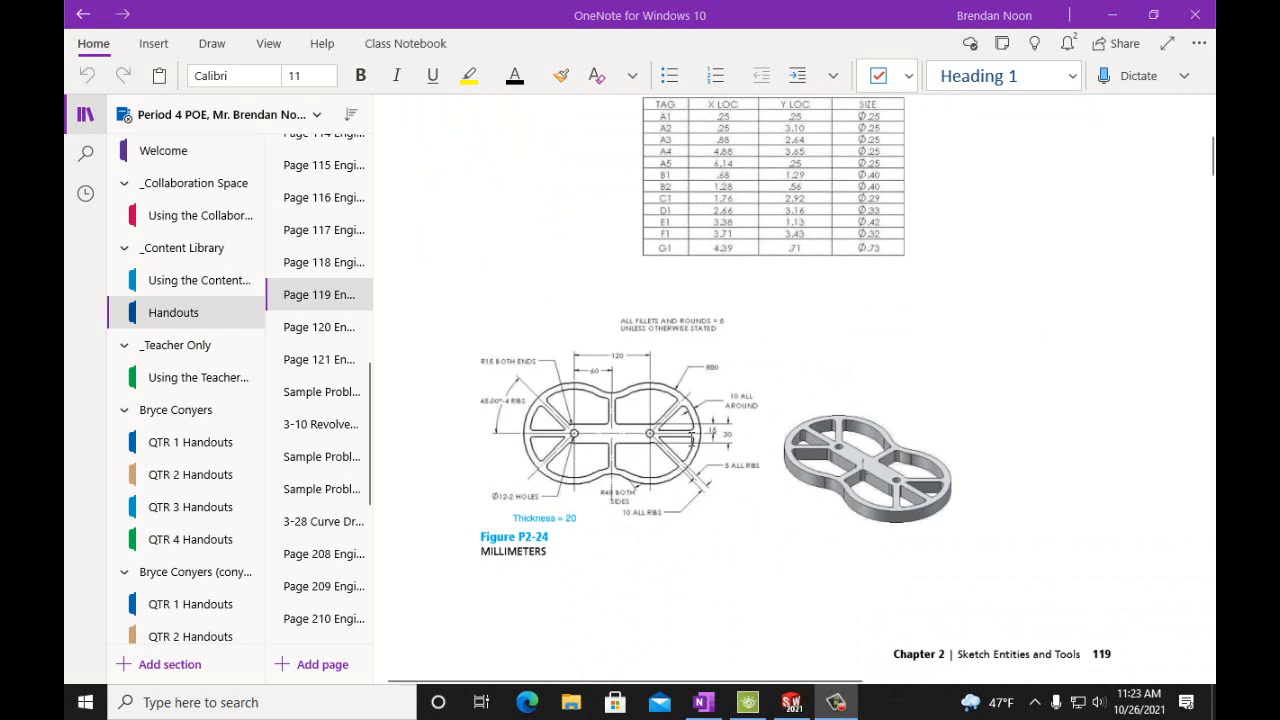
{"action": "scroll", "coordinate": [793, 398], "scroll_direction": "up", "scroll_amount": 4}
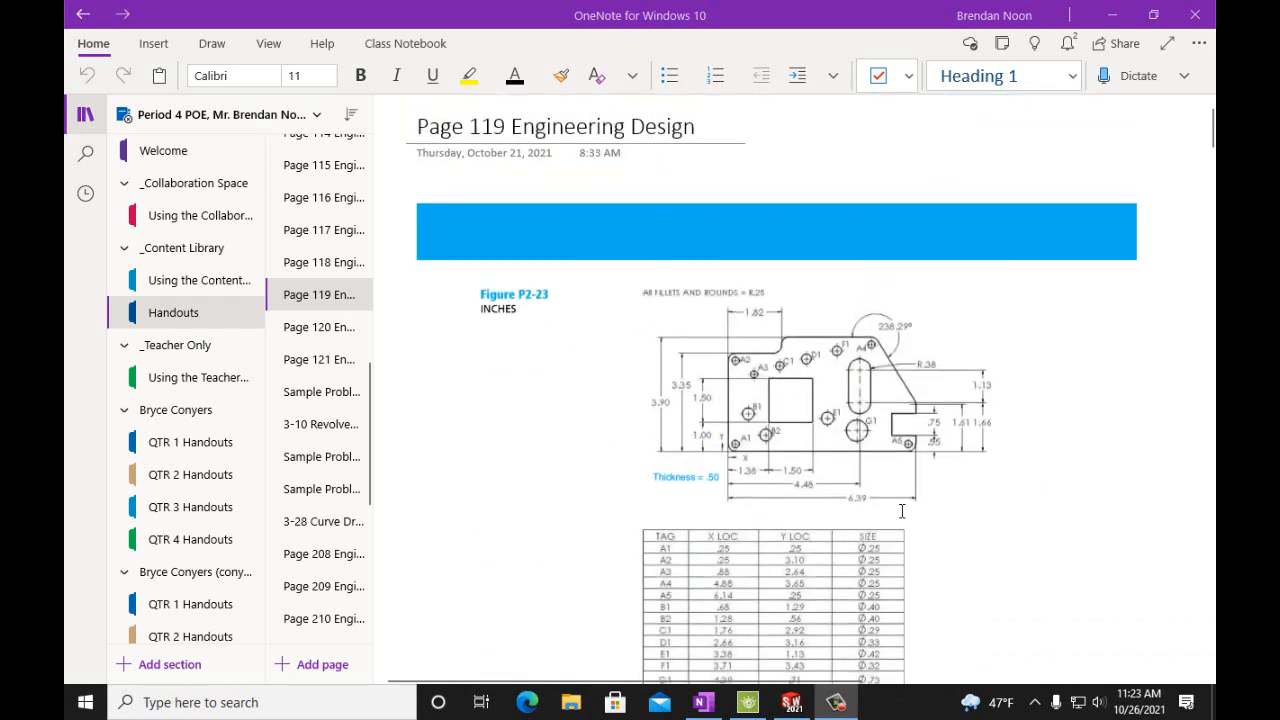
{"action": "scroll", "coordinate": [901, 511], "scroll_direction": "down", "scroll_amount": 5}
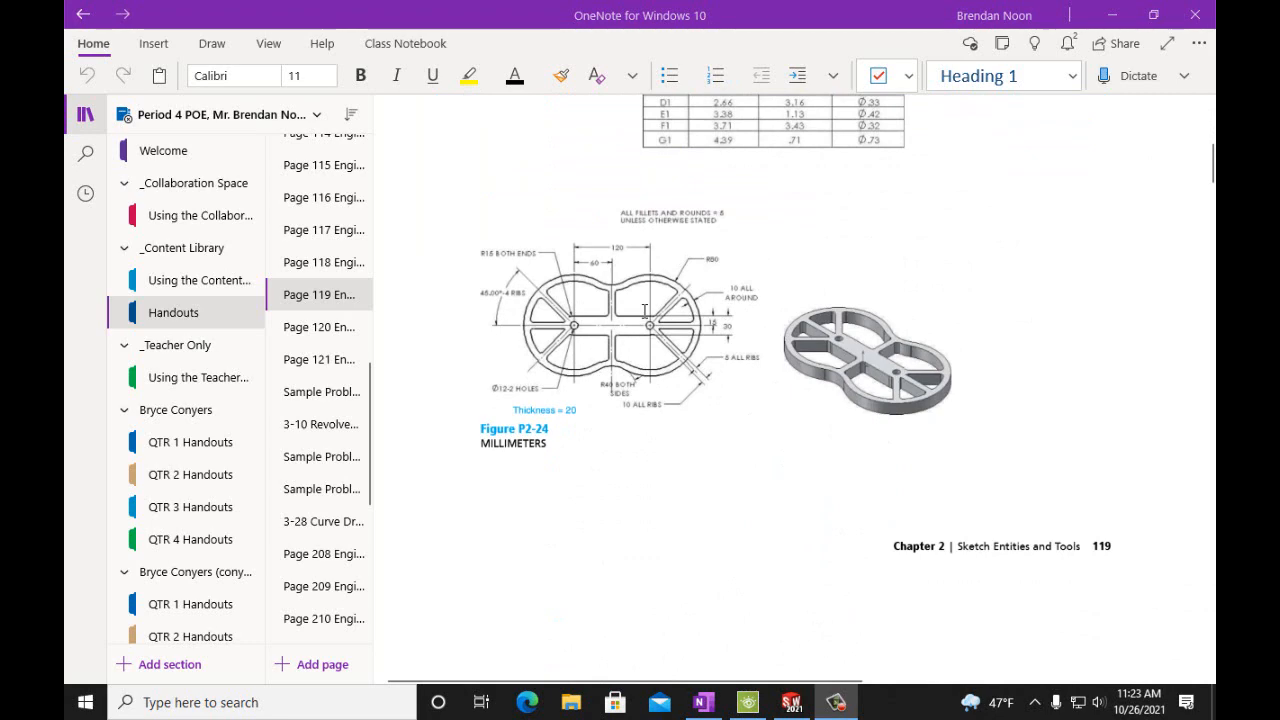
{"action": "scroll", "coordinate": [645, 311], "scroll_direction": "up", "scroll_amount": 4}
{"action": "scroll", "coordinate": [635, 318], "scroll_direction": "down", "scroll_amount": 4}
{"action": "scroll", "coordinate": [692, 392], "scroll_direction": "up", "scroll_amount": 3}
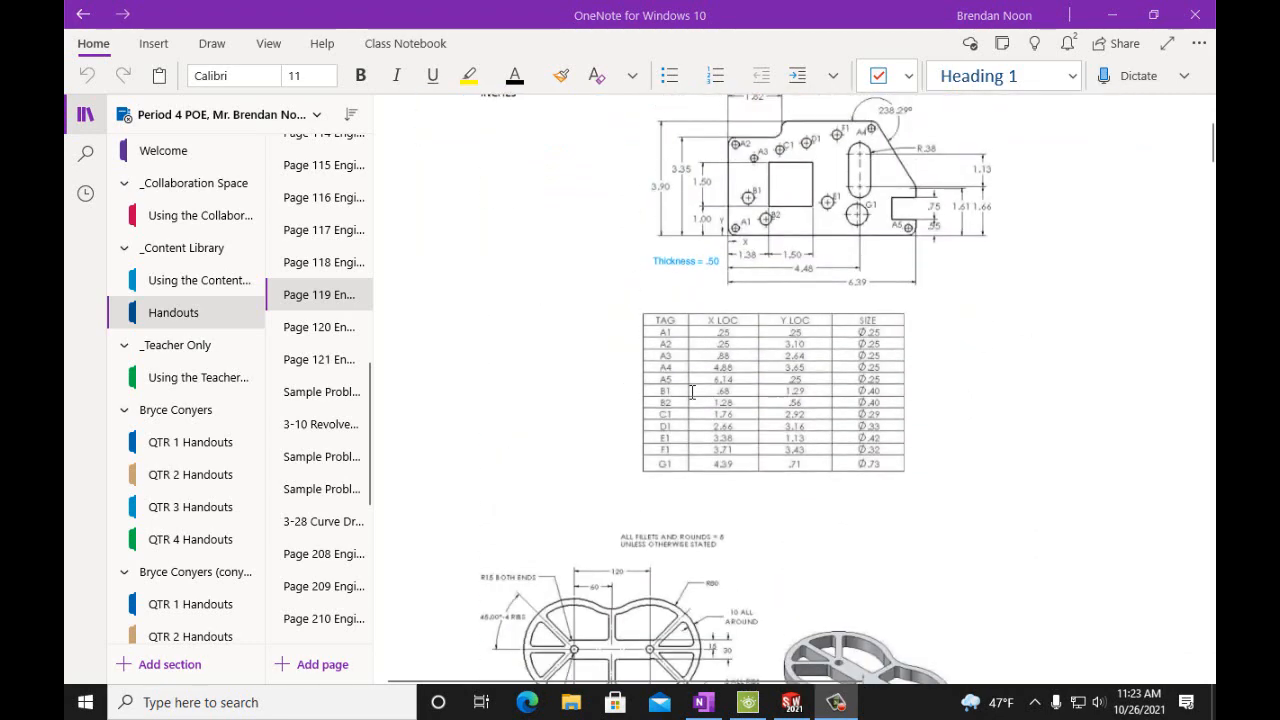
{"action": "scroll", "coordinate": [692, 392], "scroll_direction": "up", "scroll_amount": 1}
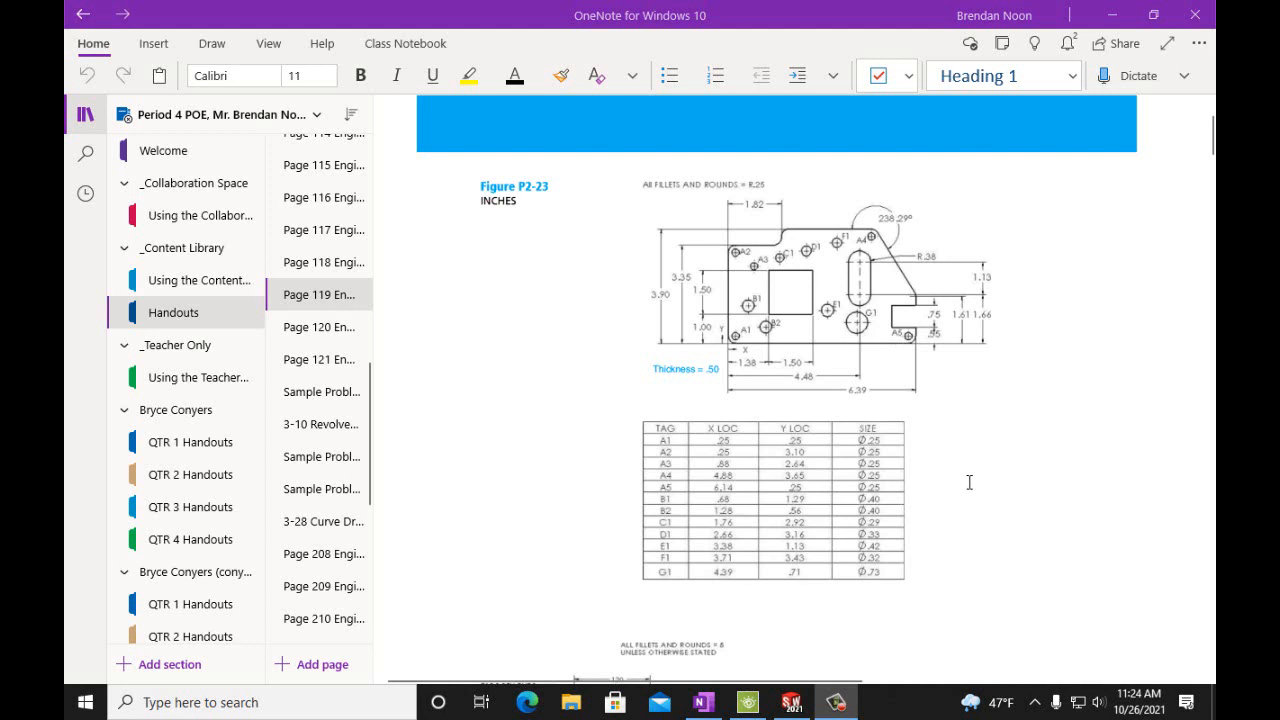
{"action": "scroll", "coordinate": [968, 480], "scroll_direction": "down", "scroll_amount": 4}
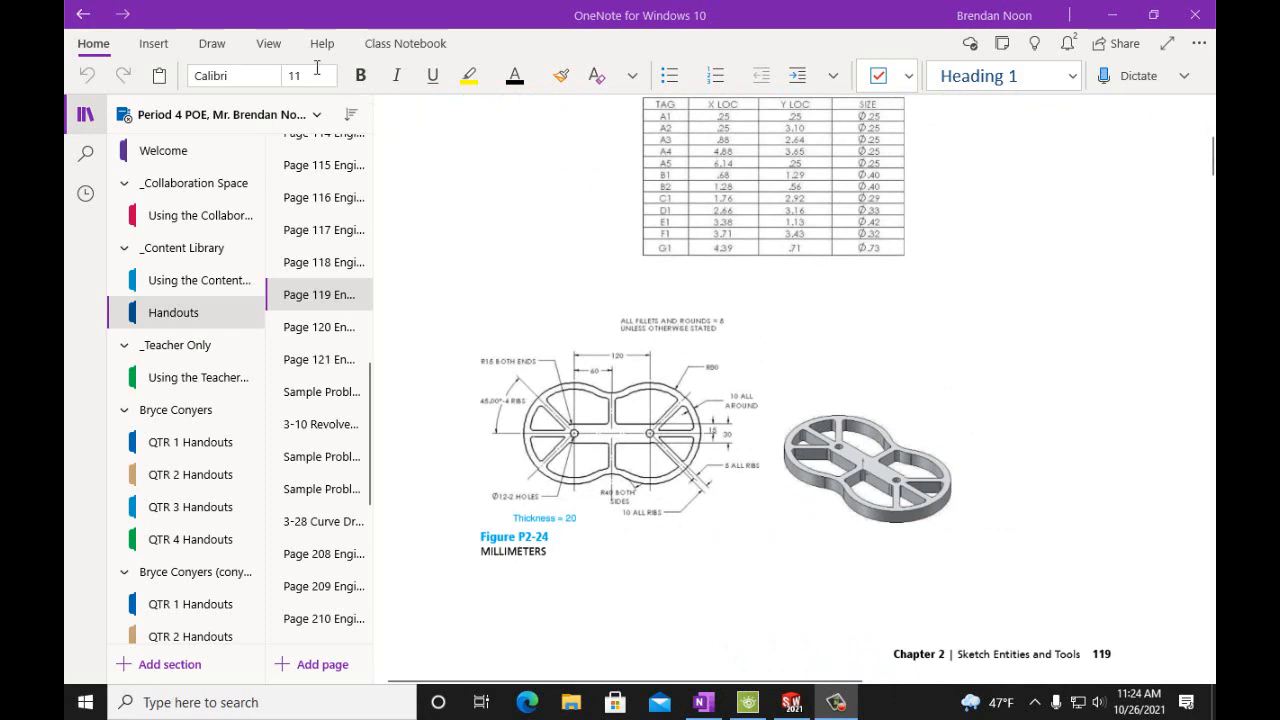
Zoom in twice on the handout page and center the Figure P2-24 drawing.
{"action": "left_click", "coordinate": [284, 48]}
{"action": "left_click", "coordinate": [369, 77]}
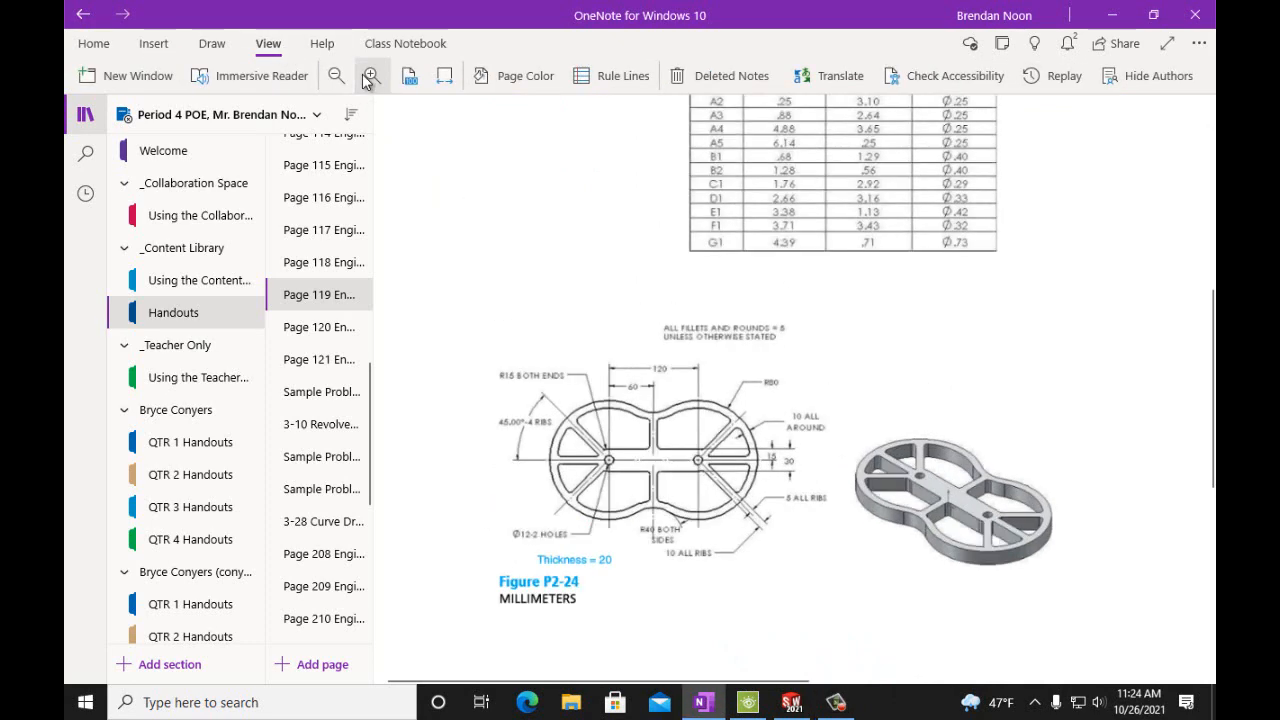
{"action": "left_click", "coordinate": [369, 77]}
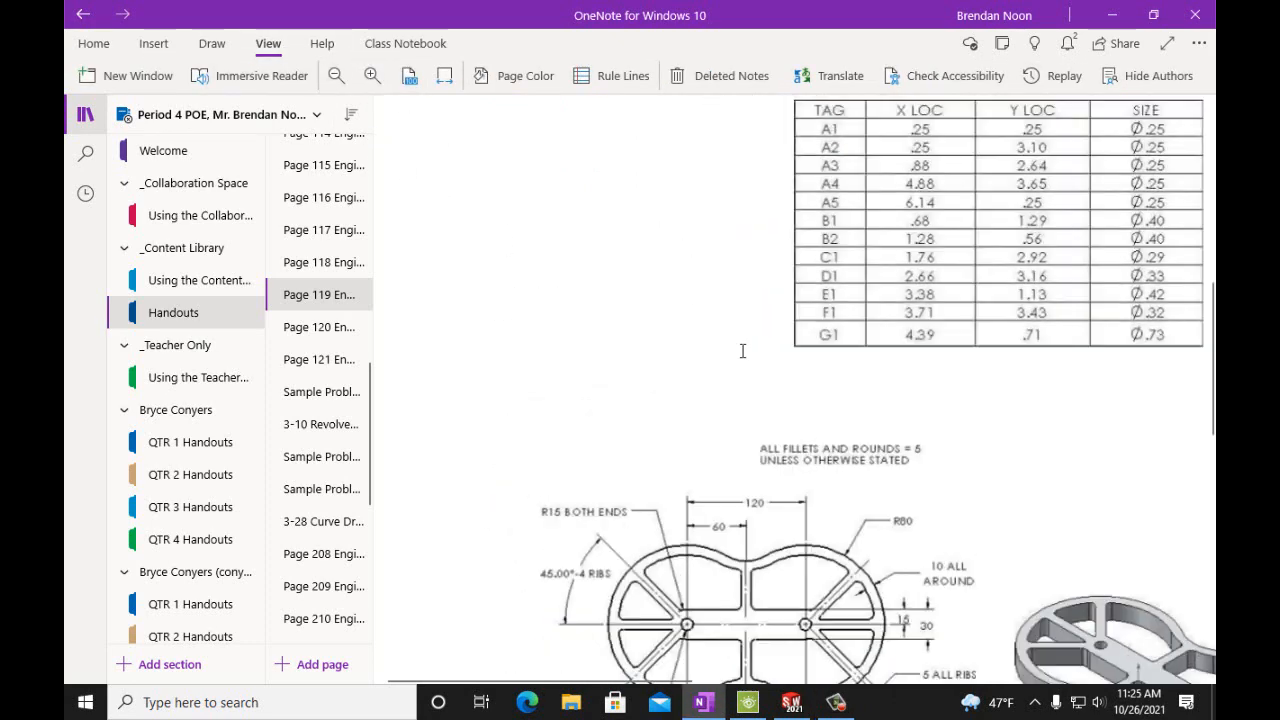
{"action": "scroll", "coordinate": [765, 358], "scroll_direction": "down", "scroll_amount": 3}
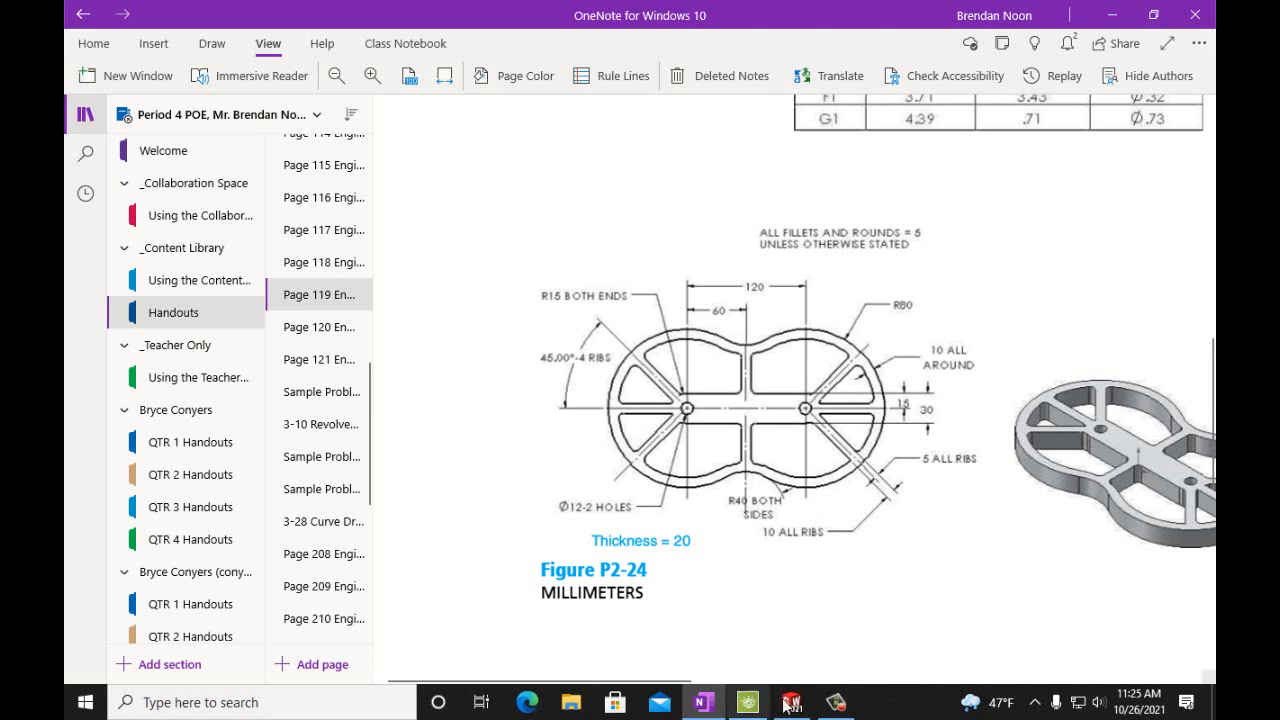
Restore the OneNote window to a smaller size and position the Figure P2-24 drawing within it.
{"action": "left_click", "coordinate": [1158, 16]}
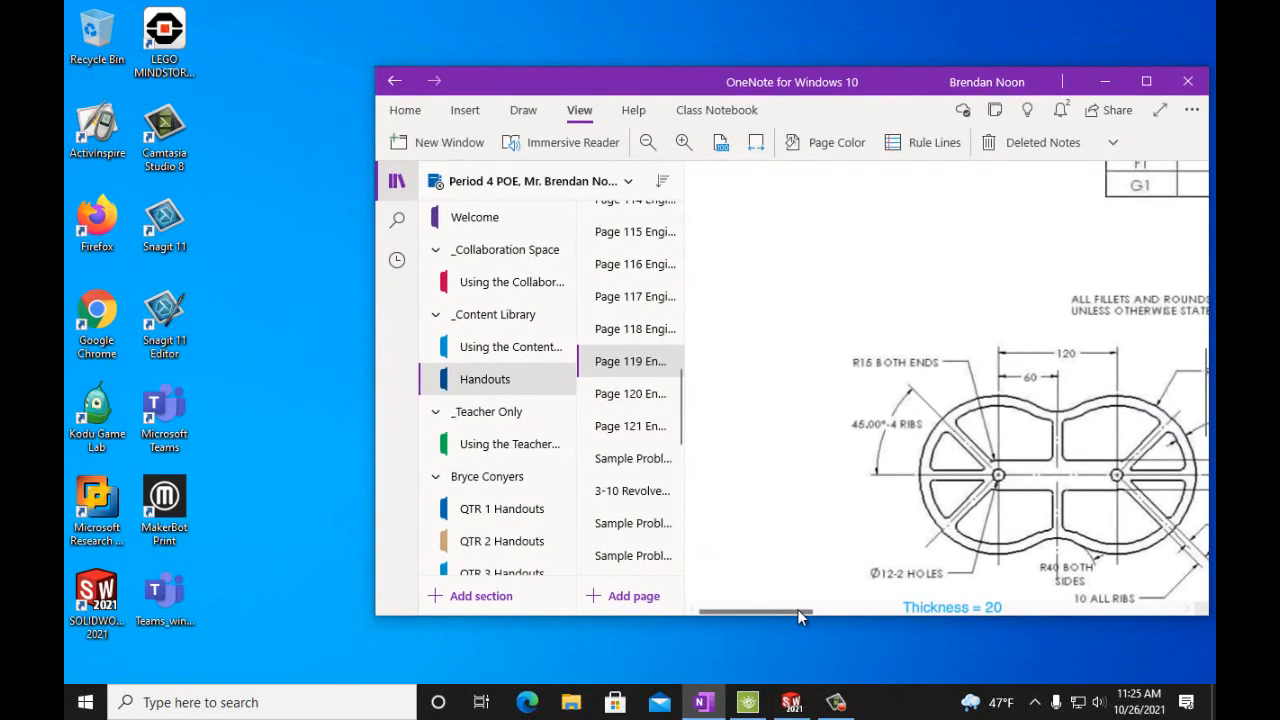
{"action": "left_click_drag", "start_coordinate": [801, 609], "coordinate": [824, 612]}
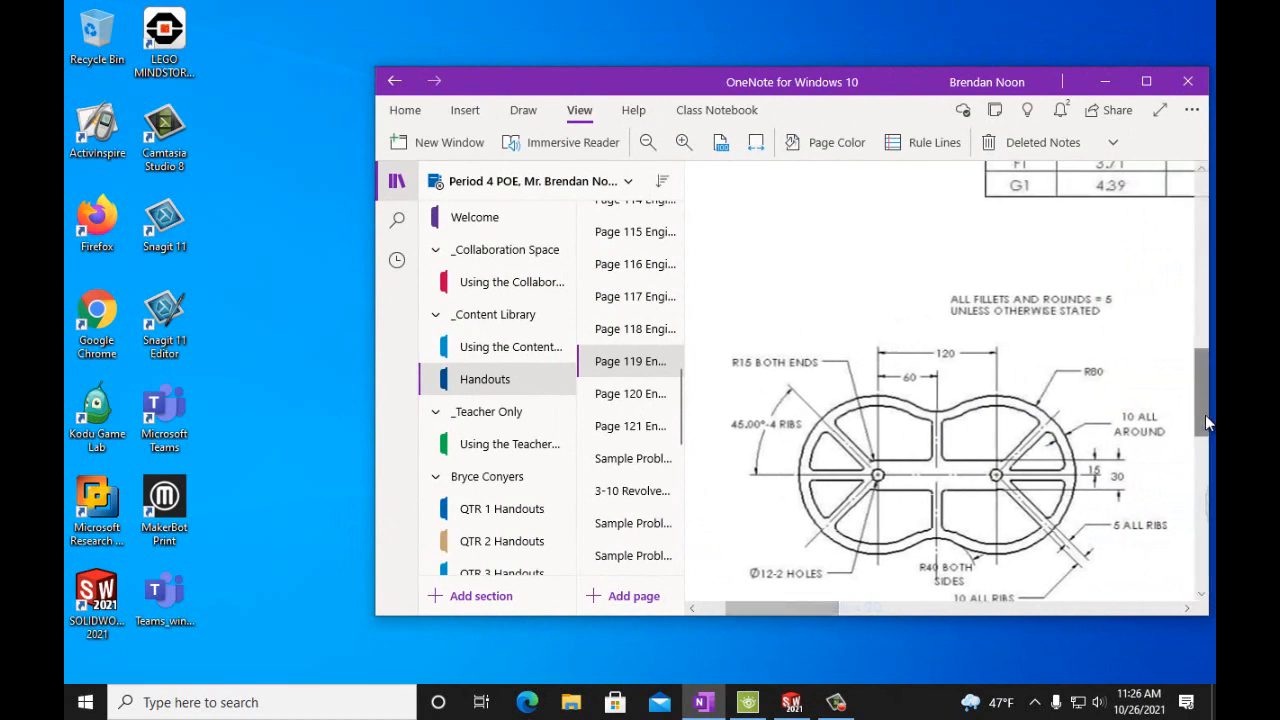
{"action": "left_click_drag", "start_coordinate": [1205, 415], "coordinate": [1205, 435]}
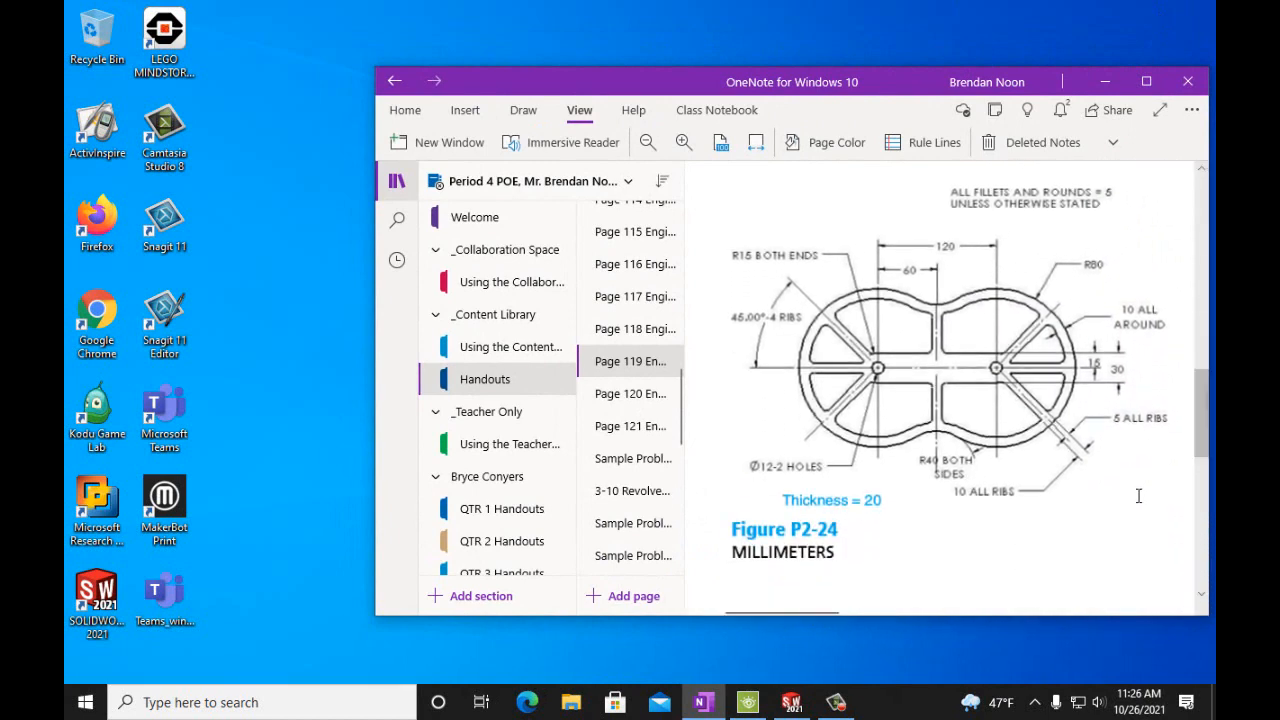
{"action": "left_click_drag", "start_coordinate": [642, 80], "coordinate": [670, 81]}
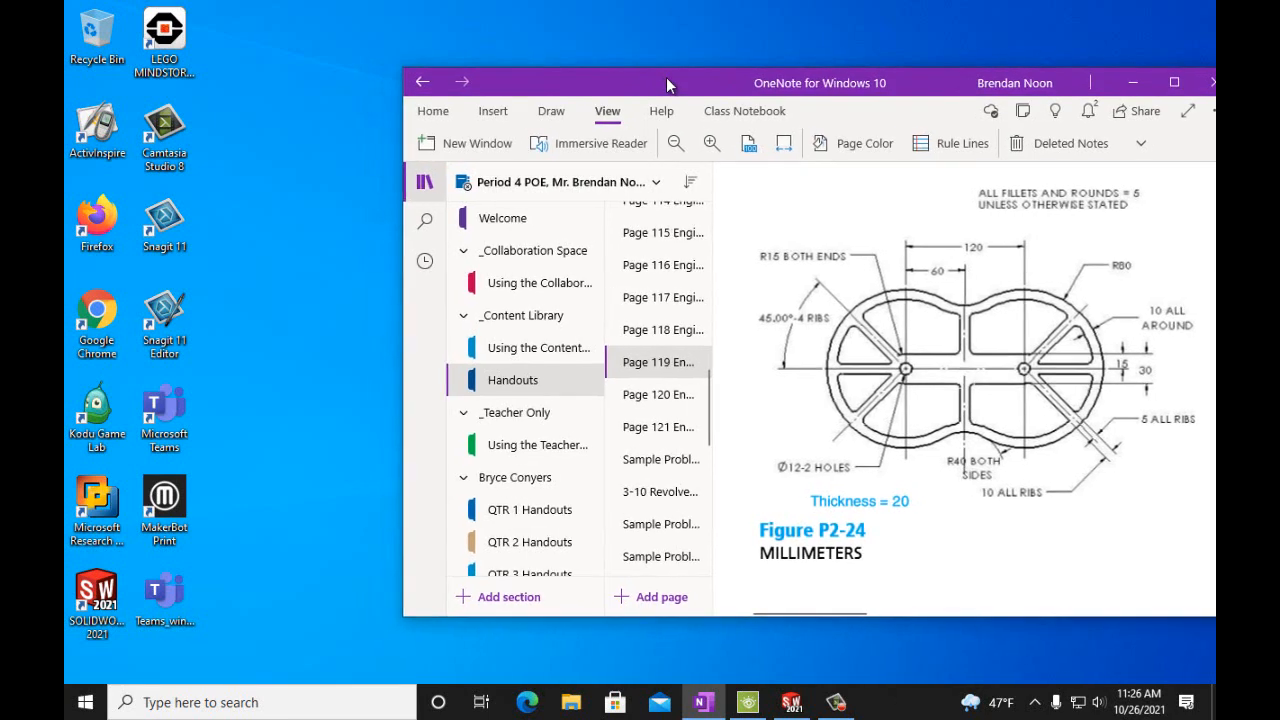
Switch to SOLIDWORKS, restore its window beside the handout, and start a sketch on the Front Plane.
{"action": "left_click", "coordinate": [791, 702]}
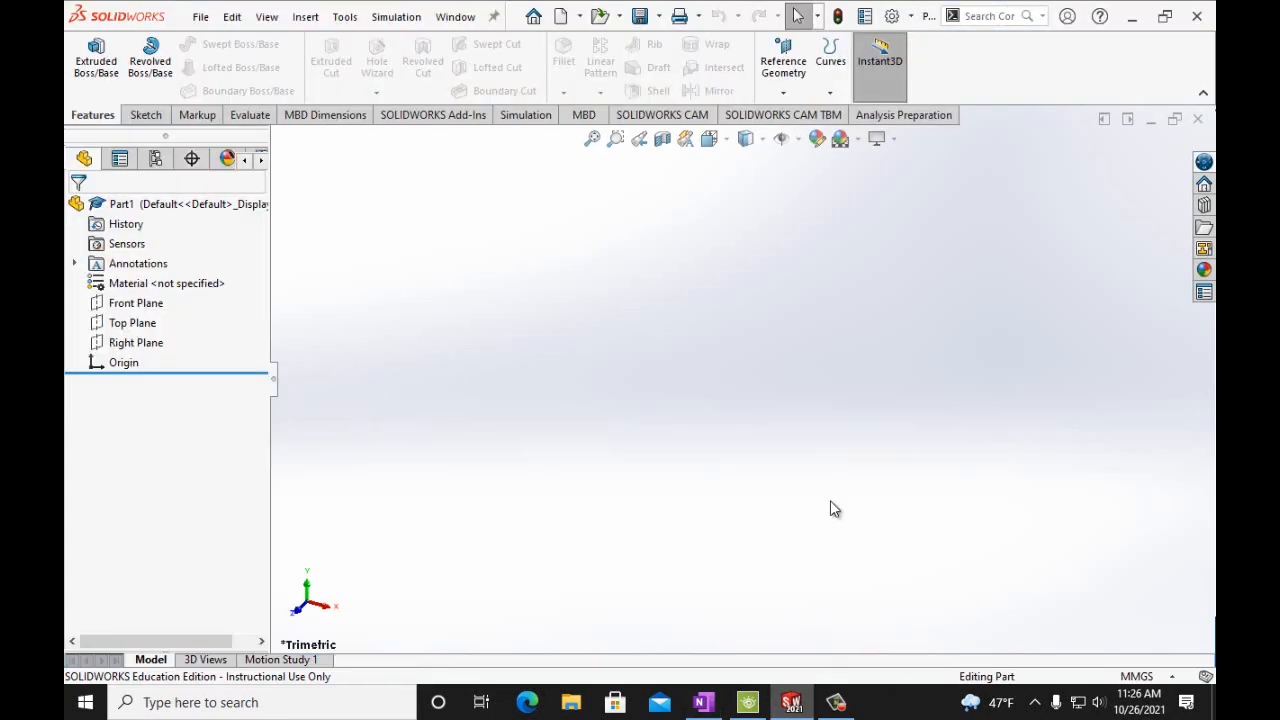
{"action": "left_click", "coordinate": [1165, 20]}
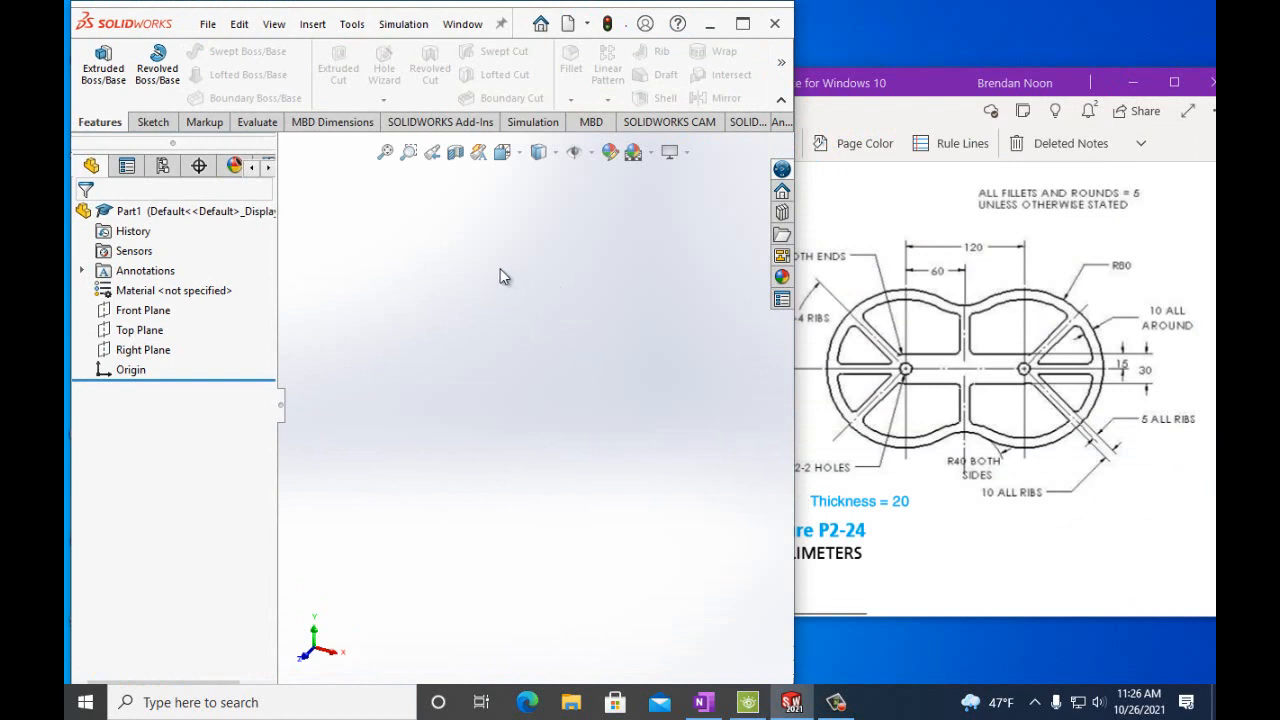
{"action": "left_click", "coordinate": [133, 312]}
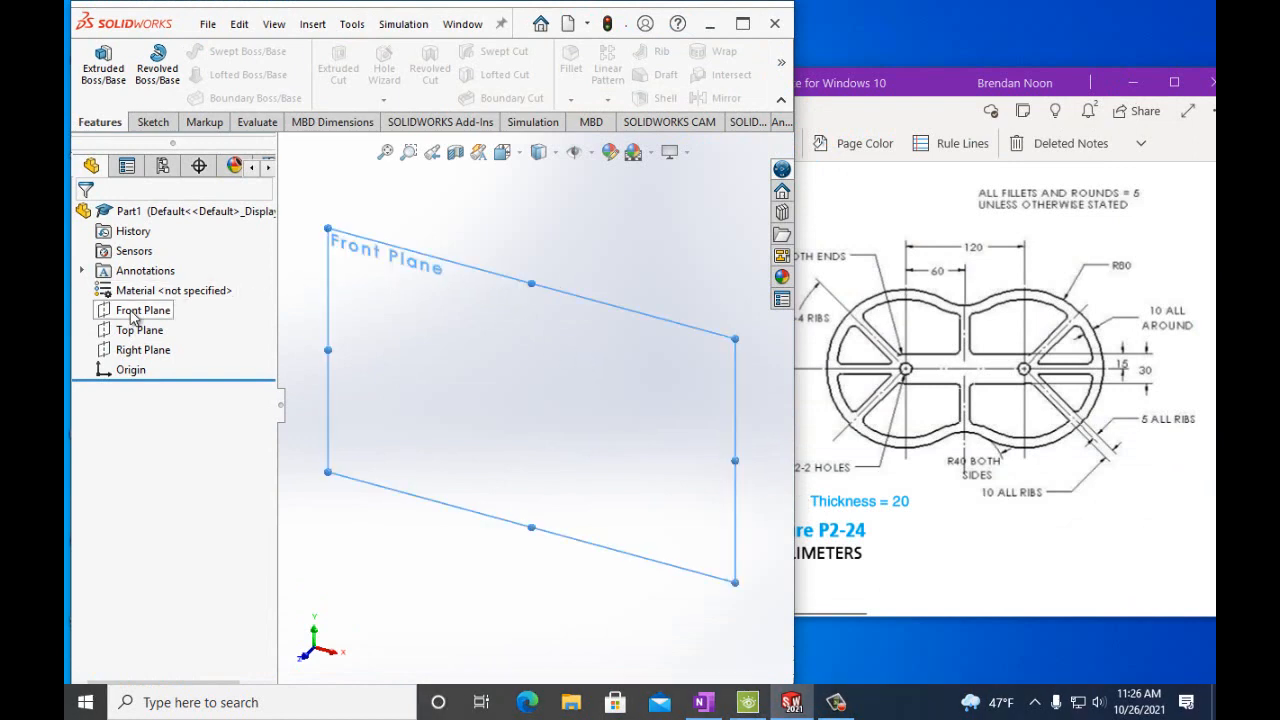
{"action": "left_click", "coordinate": [153, 122]}
{"action": "left_click", "coordinate": [96, 66]}
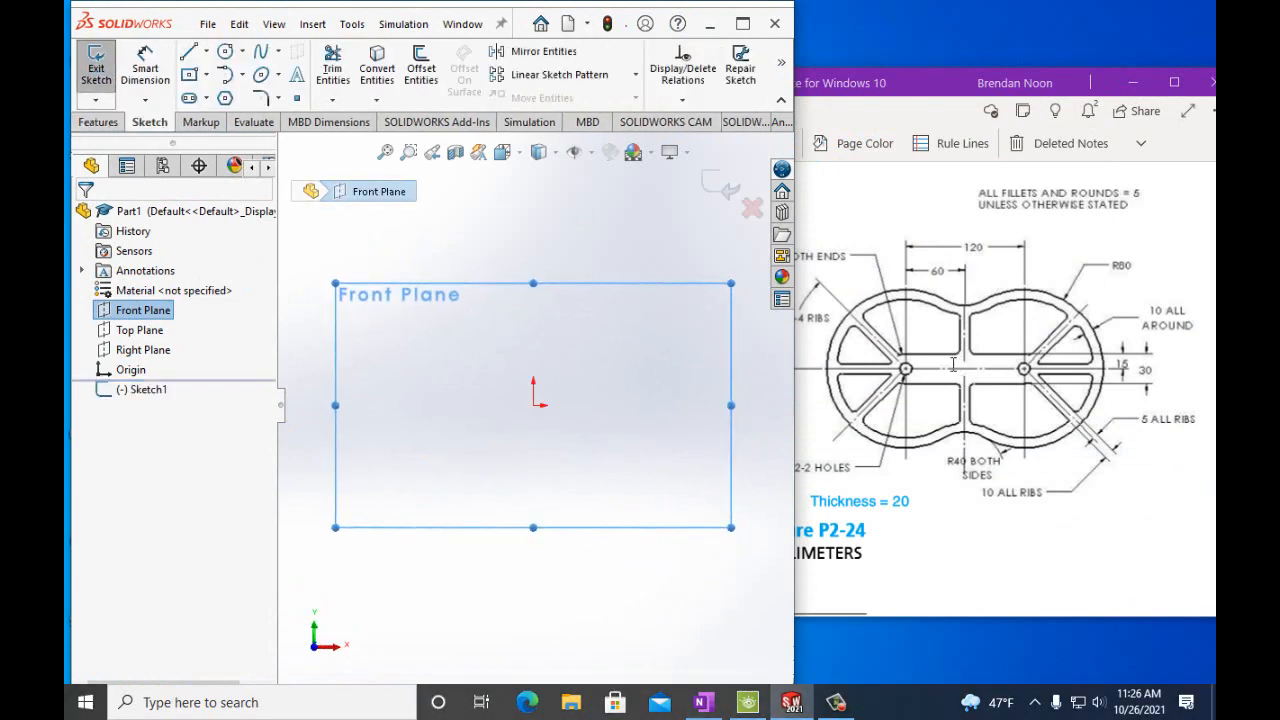
Draw a vertical construction centerline about 288 mm long through the sketch origin.
{"action": "left_click", "coordinate": [206, 51]}
{"action": "left_click", "coordinate": [227, 94]}
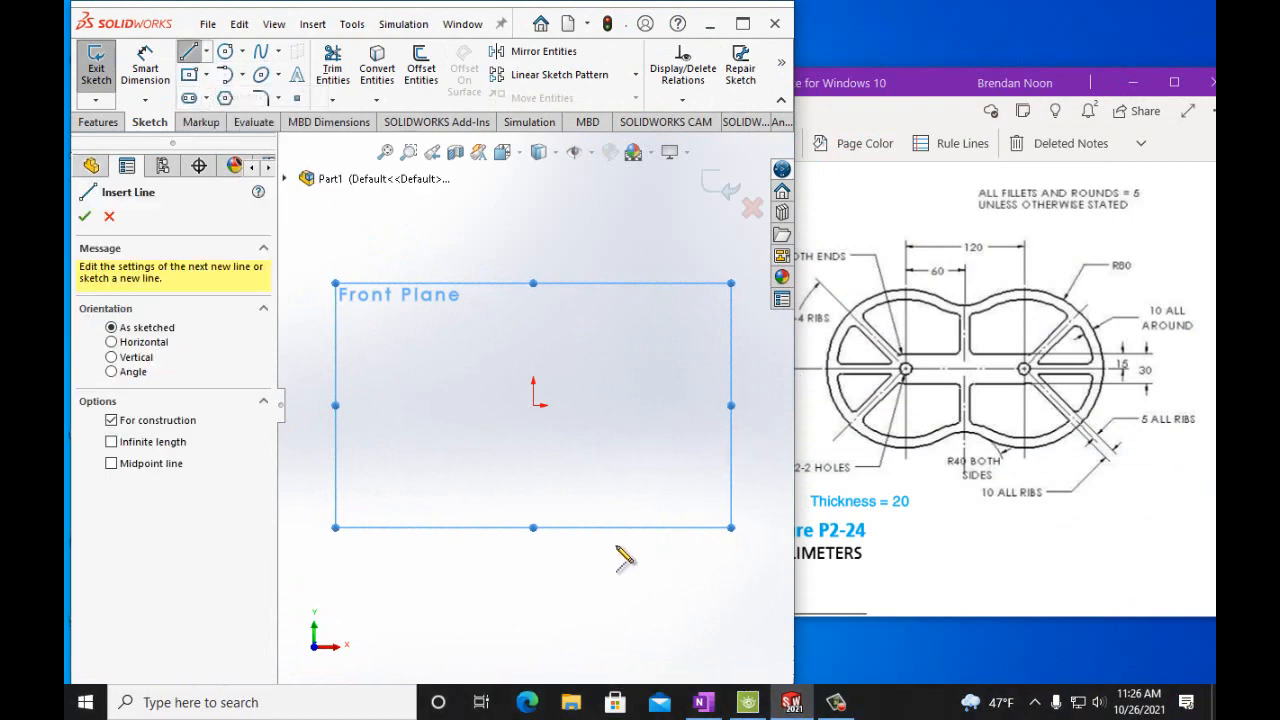
{"action": "left_click", "coordinate": [533, 405]}
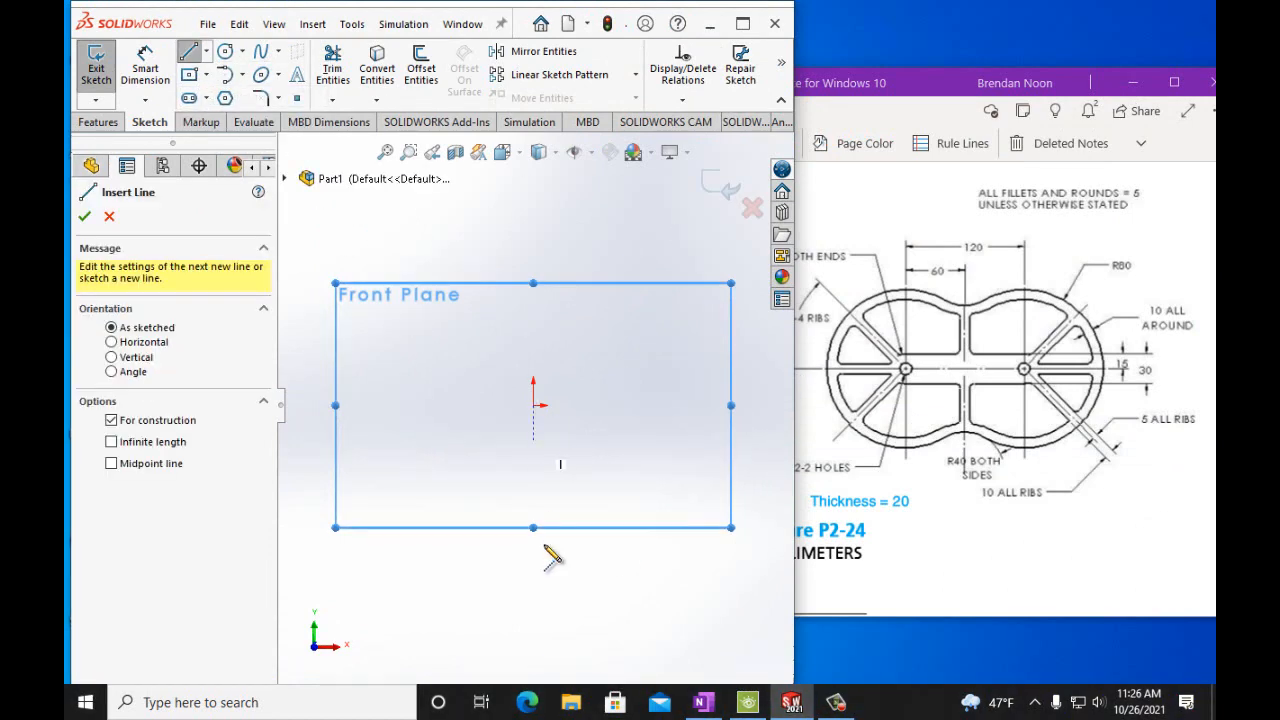
{"action": "left_click", "coordinate": [537, 677]}
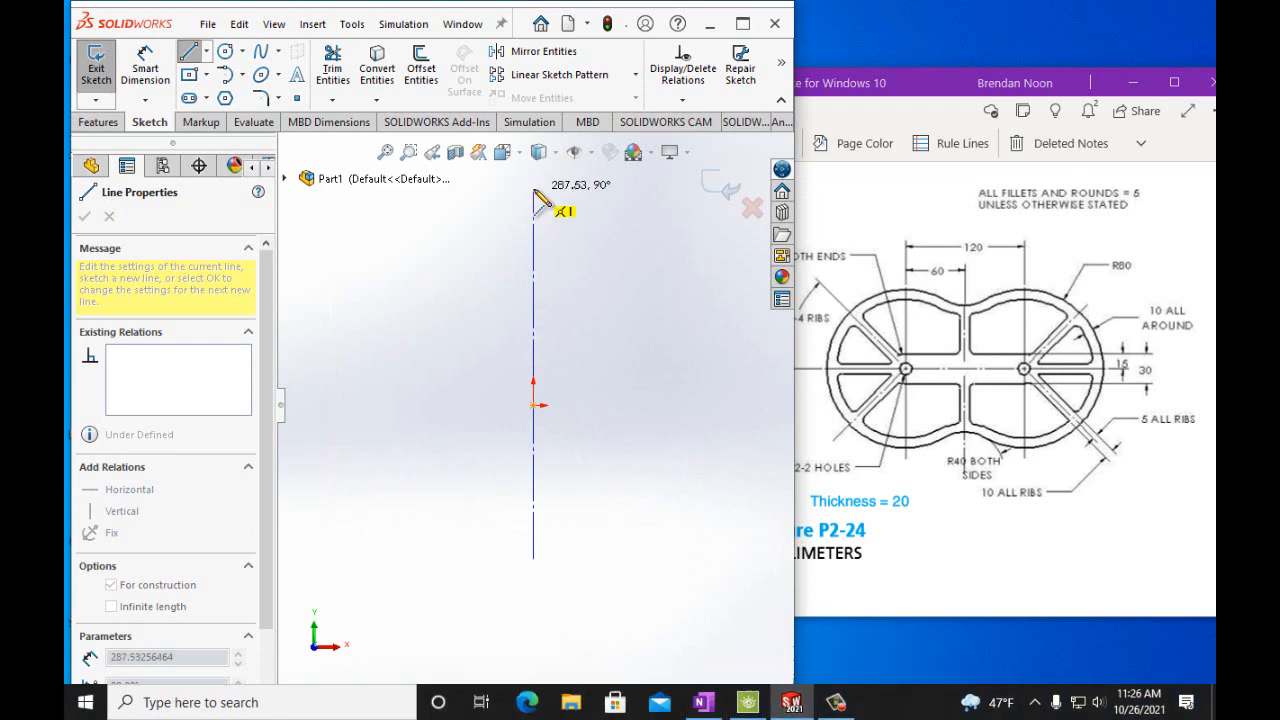
{"action": "left_click", "coordinate": [533, 224]}
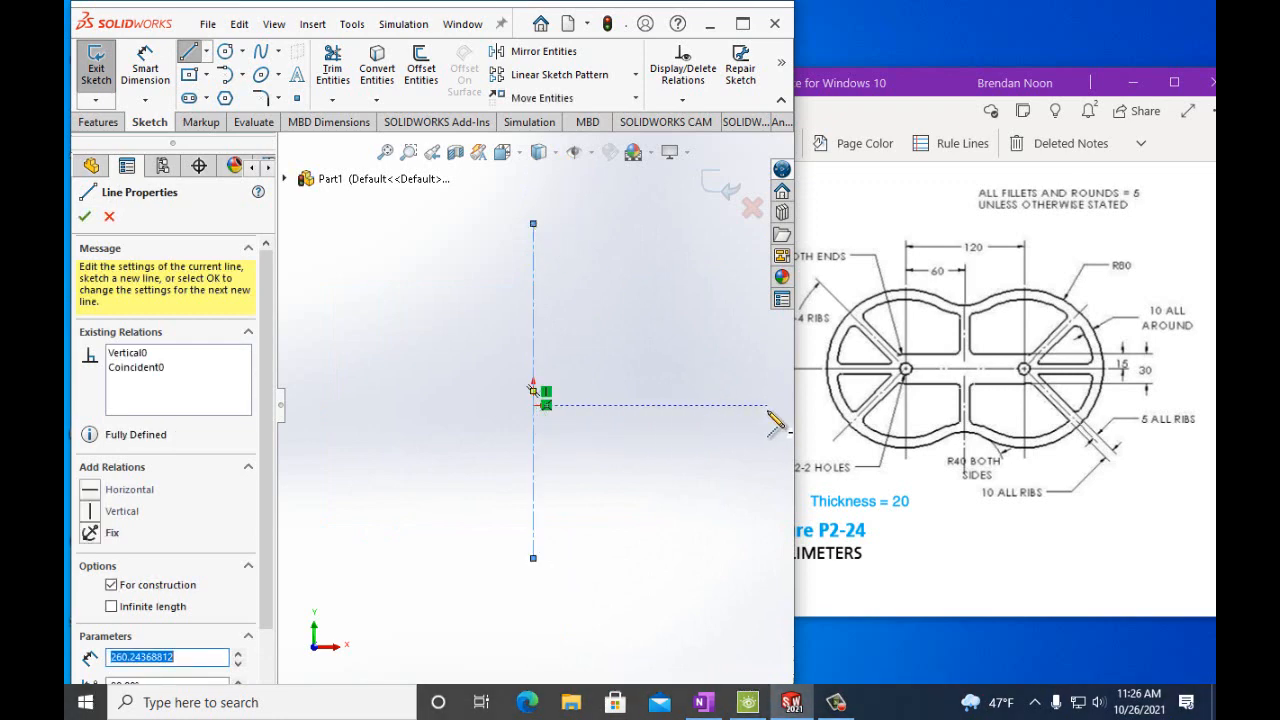
Draw a horizontal construction centerline about 364 mm long through the origin and close the line command.
{"action": "left_click", "coordinate": [768, 405]}
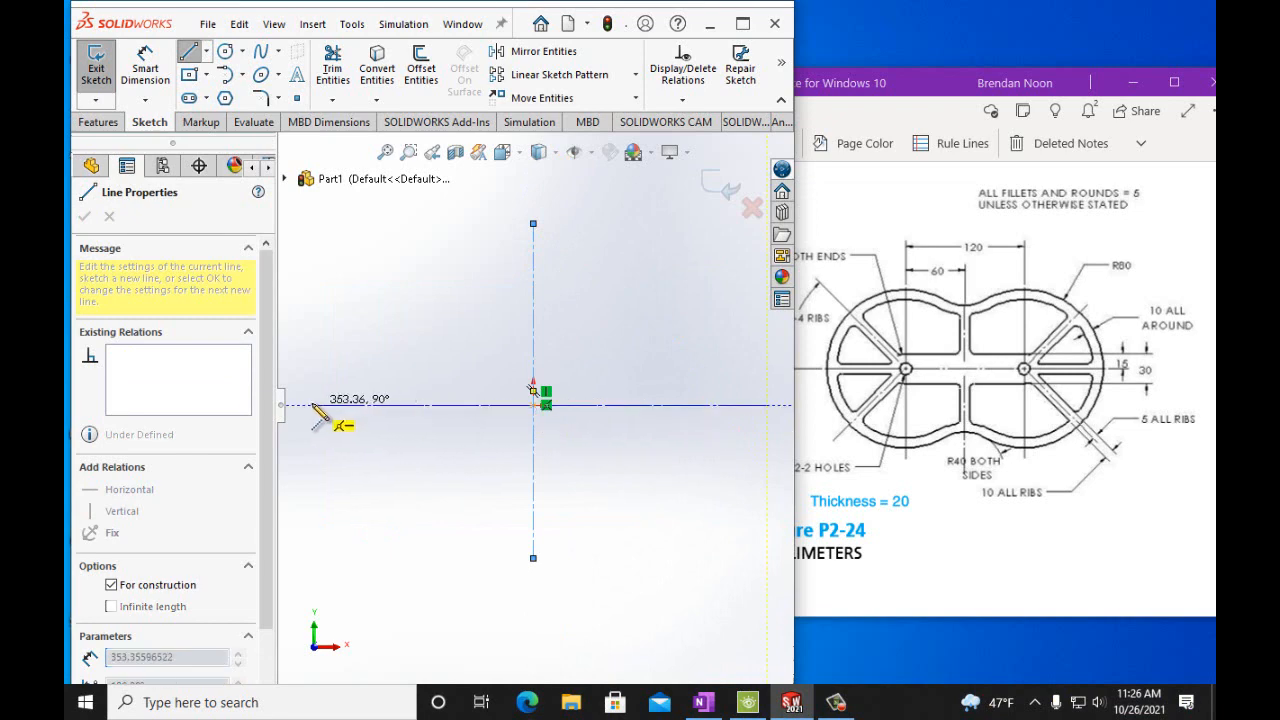
{"action": "left_click", "coordinate": [299, 405]}
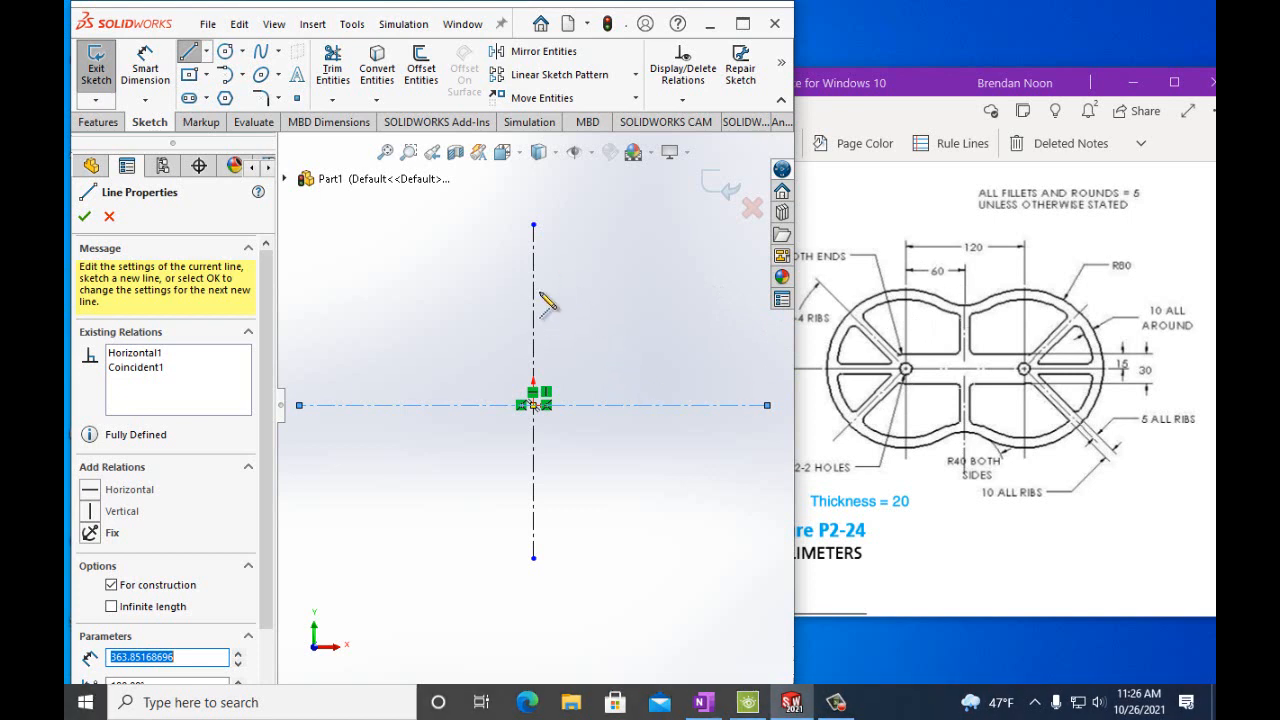
{"action": "left_click", "coordinate": [84, 216]}
{"action": "left_click", "coordinate": [84, 216]}
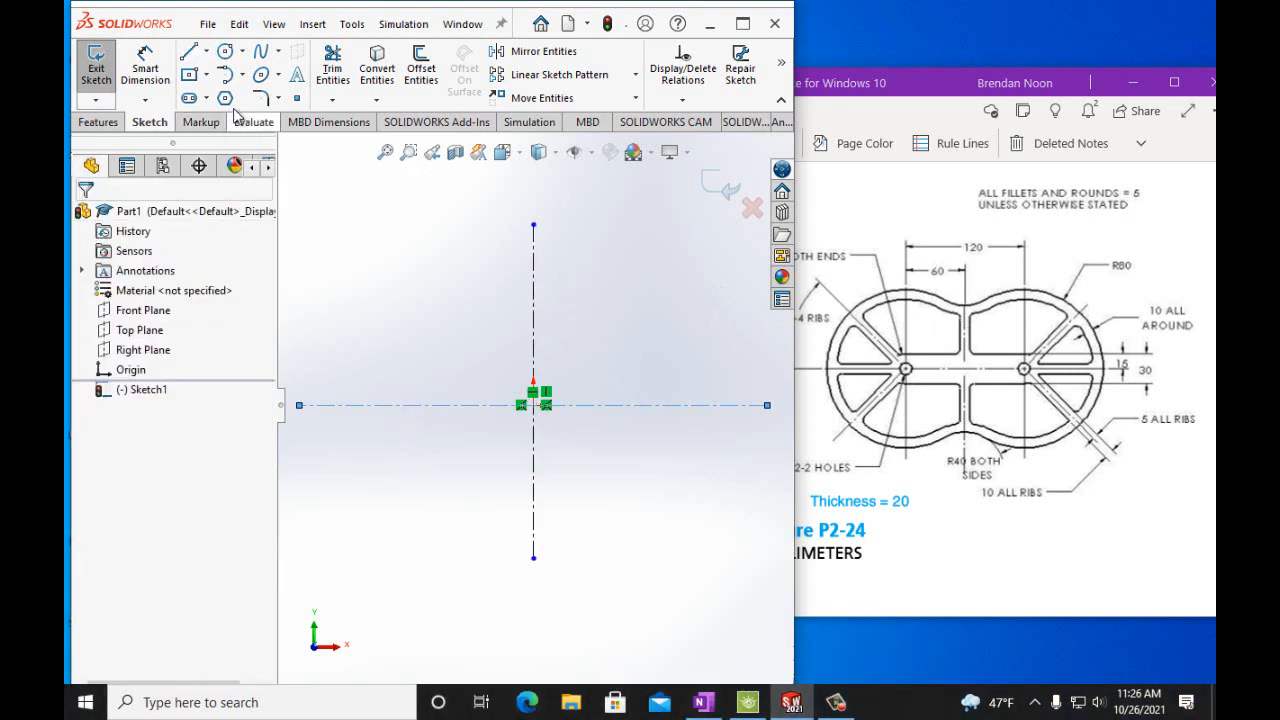
Sketch a small circle of about 8 mm radius centered on the horizontal centerline left of the origin.
{"action": "left_click", "coordinate": [225, 52]}
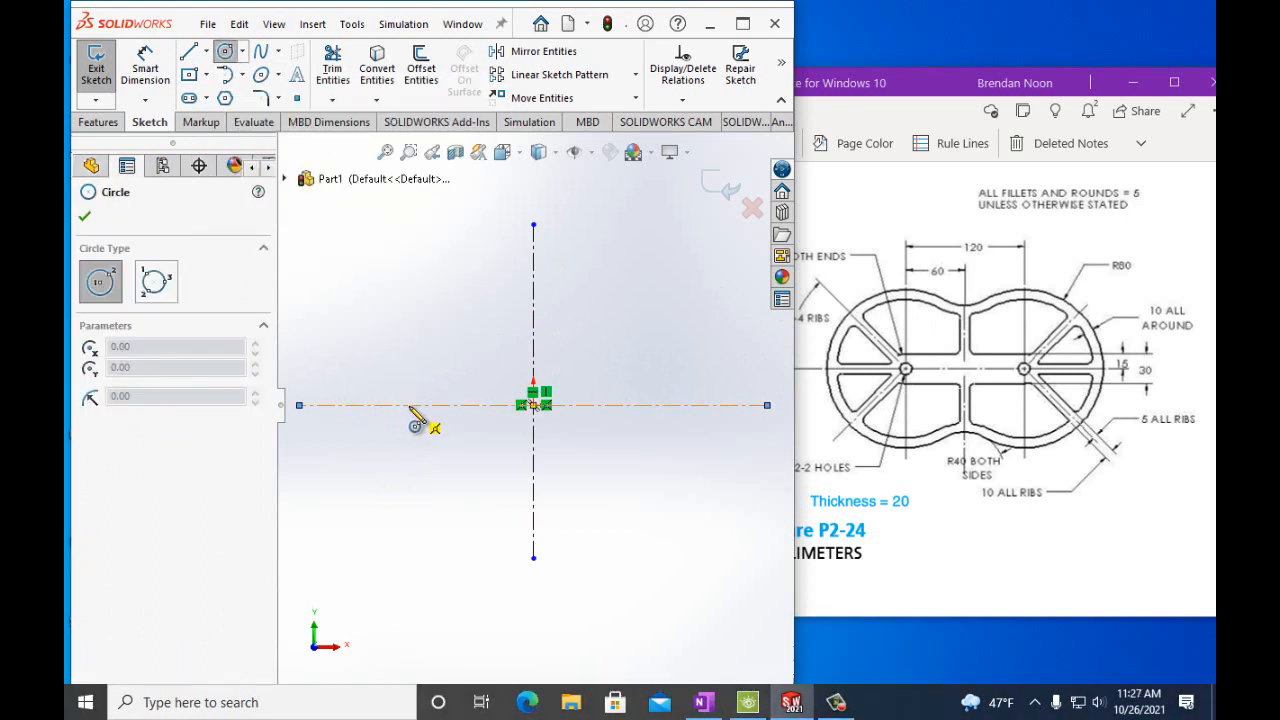
{"action": "left_click", "coordinate": [410, 405]}
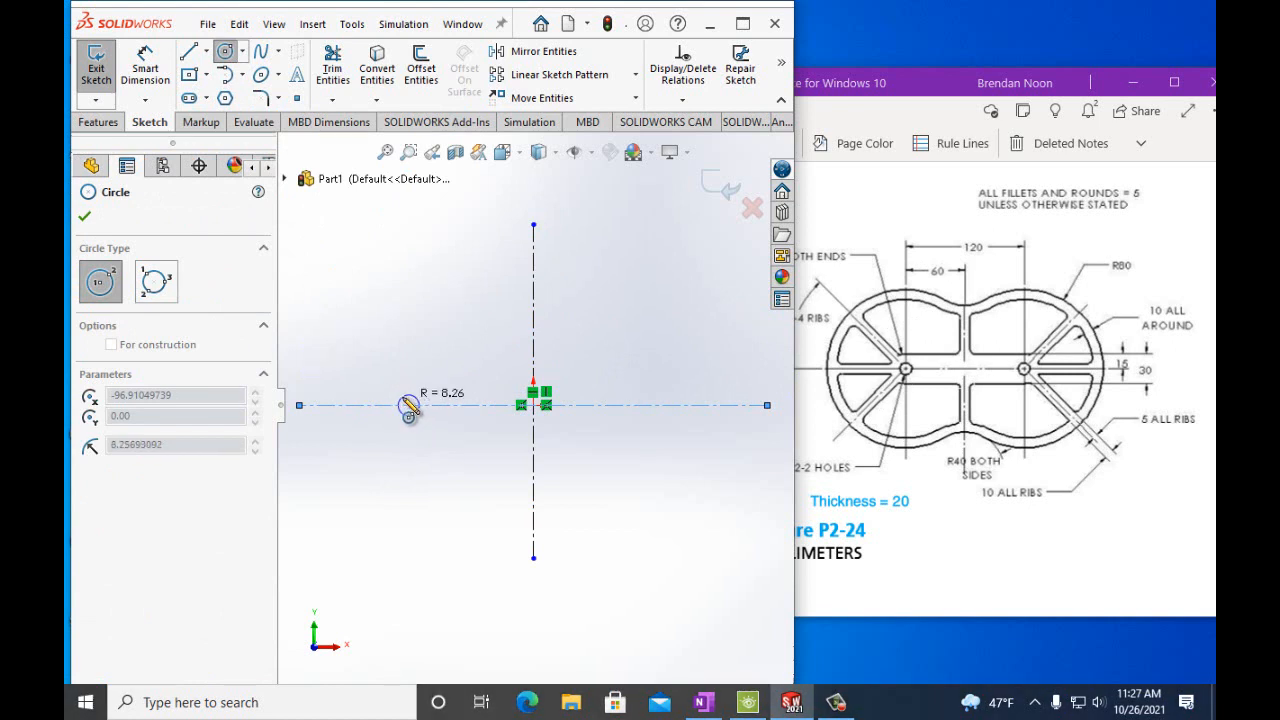
{"action": "left_click", "coordinate": [409, 405]}
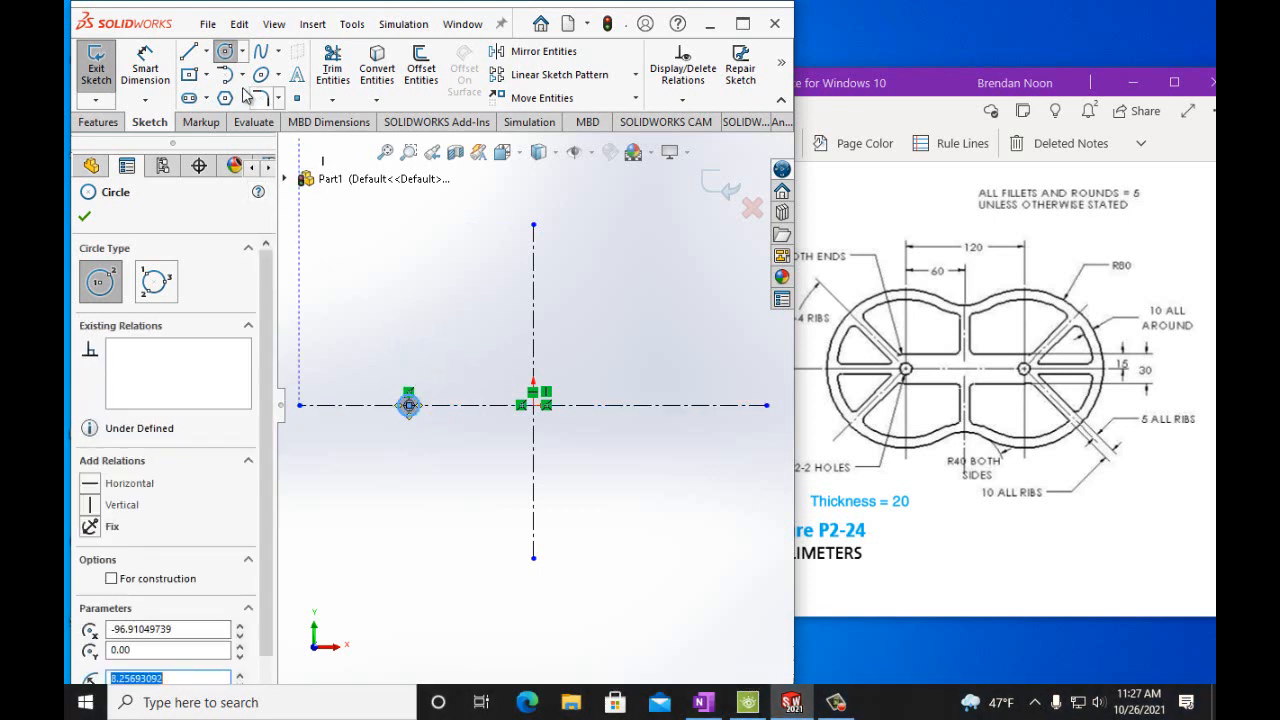
Sketch a concentric circle of about 105 mm radius at the same center point.
{"action": "scroll", "coordinate": [418, 415], "scroll_direction": "down", "scroll_amount": 2}
{"action": "scroll", "coordinate": [422, 410], "scroll_direction": "down", "scroll_amount": 3}
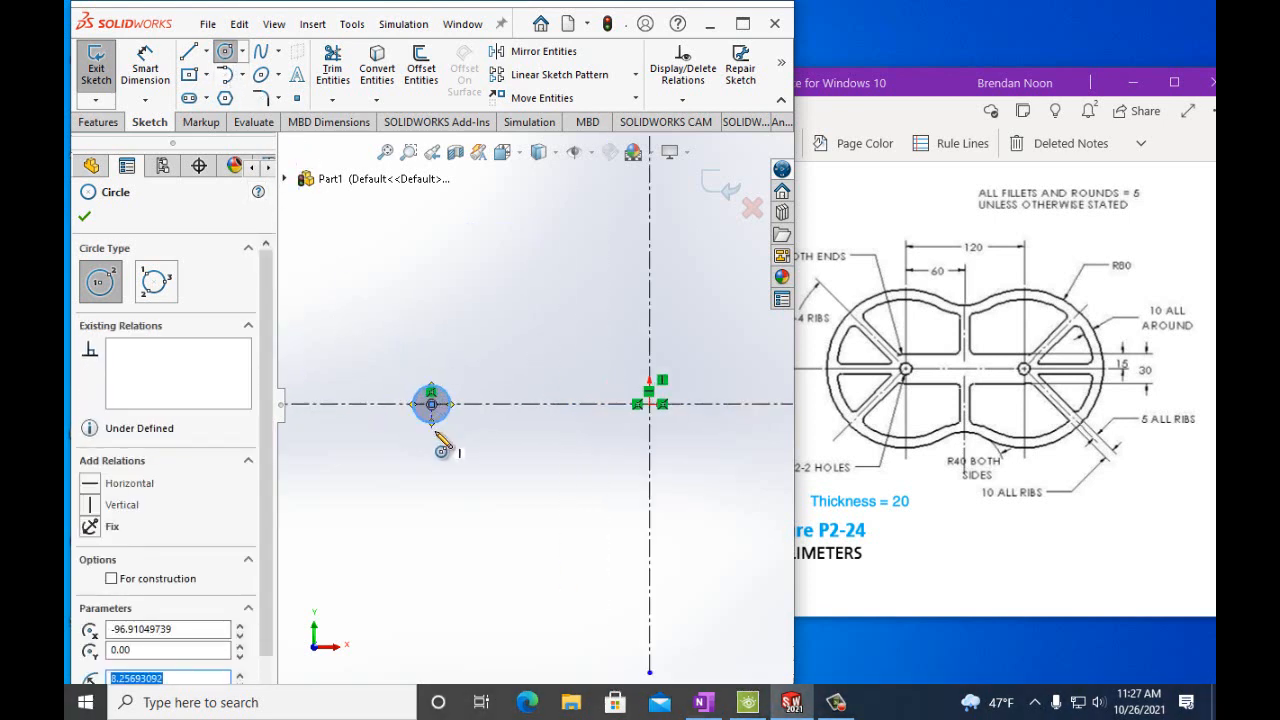
{"action": "left_click", "coordinate": [461, 384]}
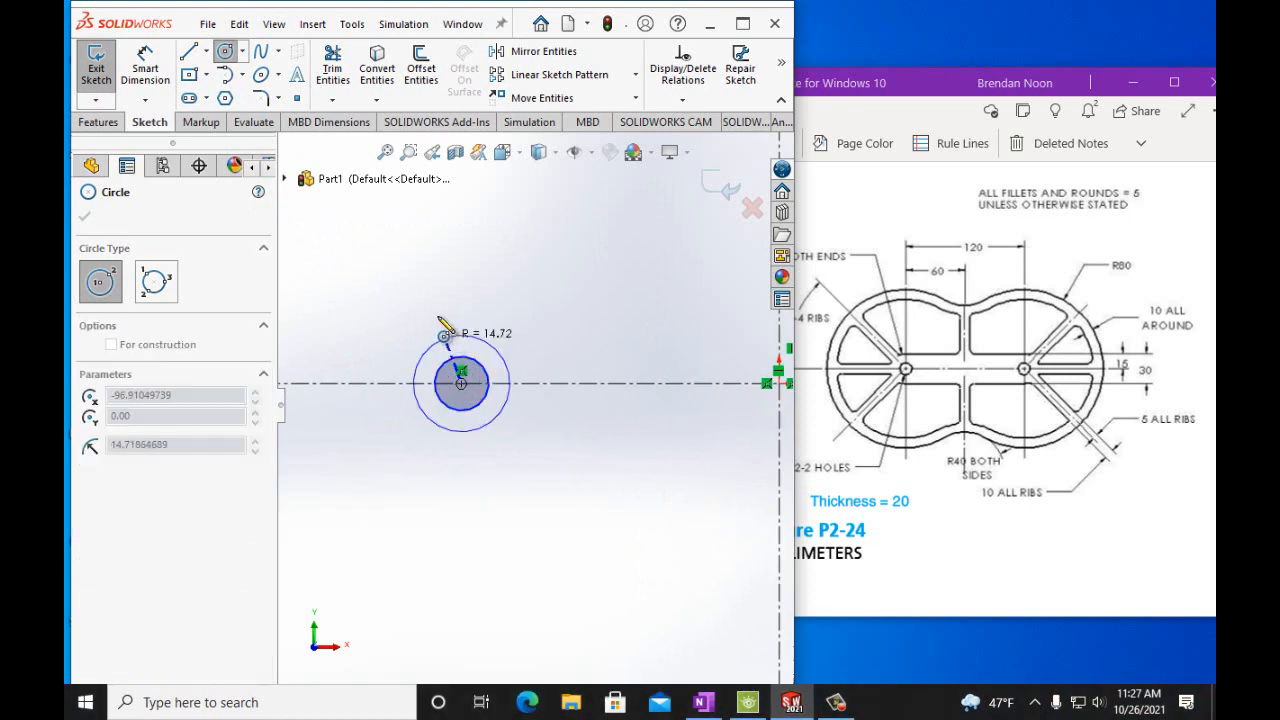
{"action": "scroll", "coordinate": [443, 310], "scroll_direction": "up", "scroll_amount": 3}
{"action": "scroll", "coordinate": [443, 318], "scroll_direction": "up", "scroll_amount": 3}
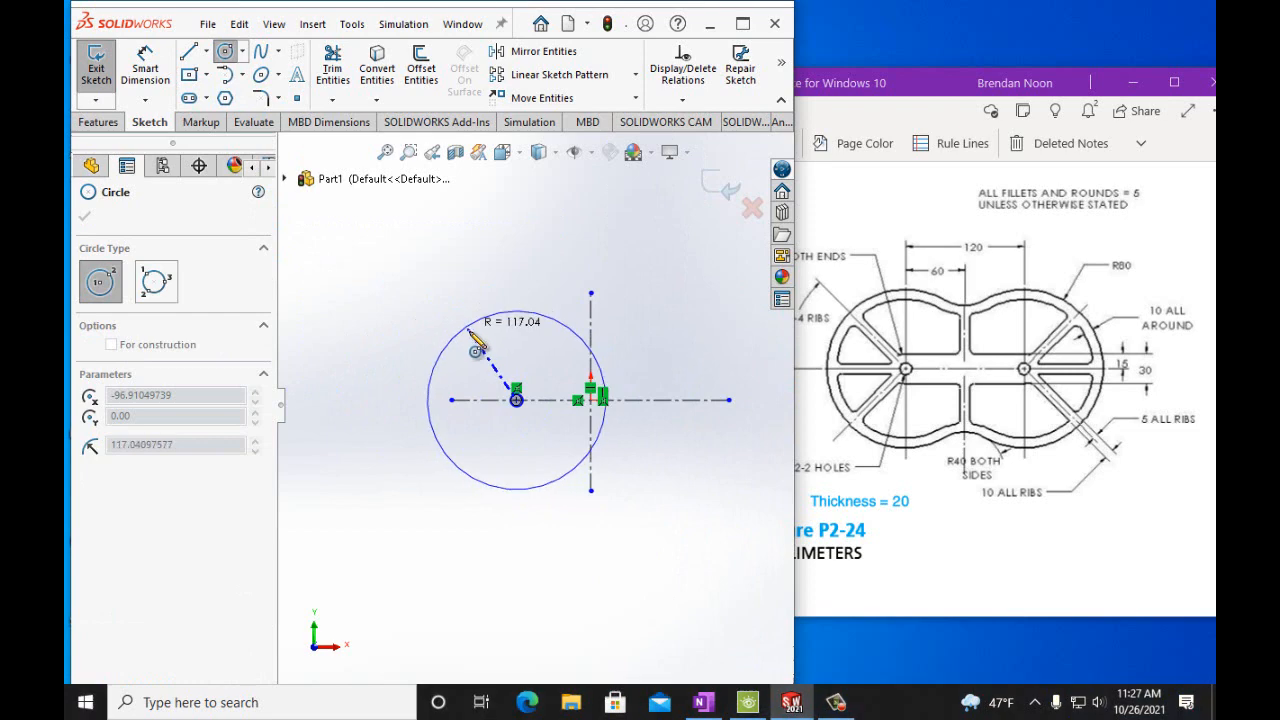
{"action": "left_click", "coordinate": [479, 348]}
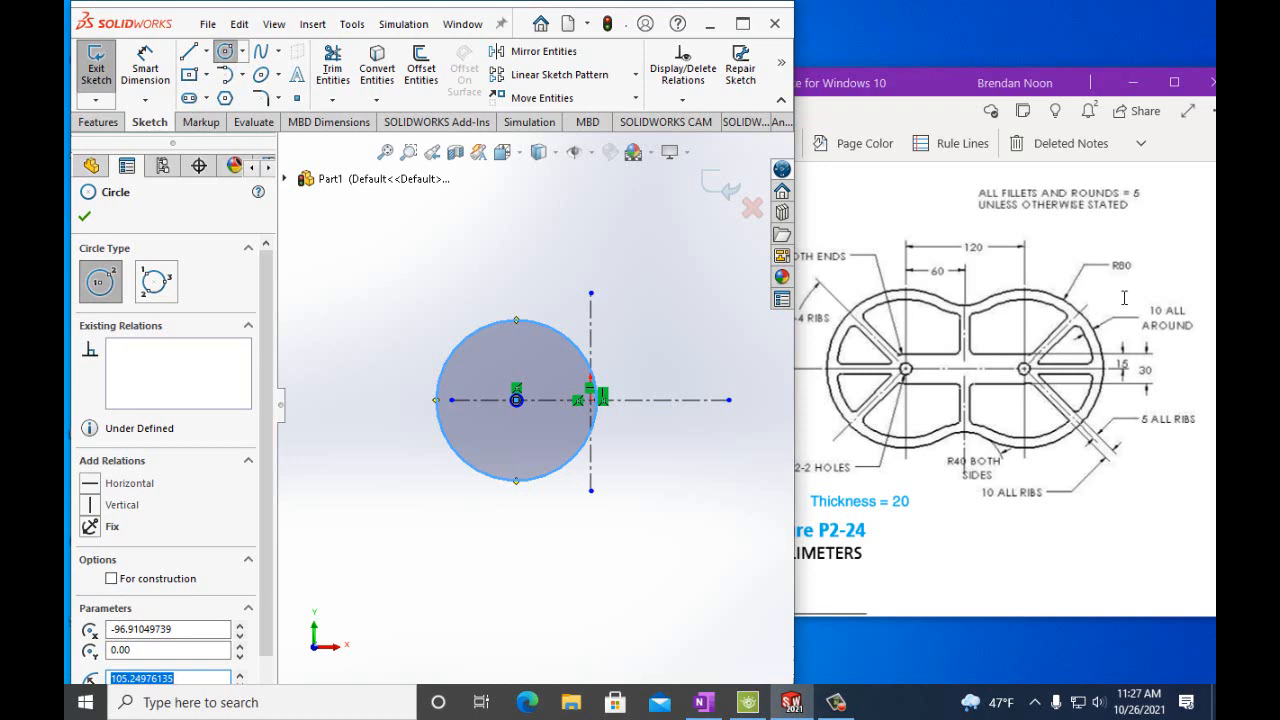
Zoom in on the handout drawing to check the end arc dimensions, then return to SOLIDWORKS.
{"action": "left_click", "coordinate": [927, 92]}
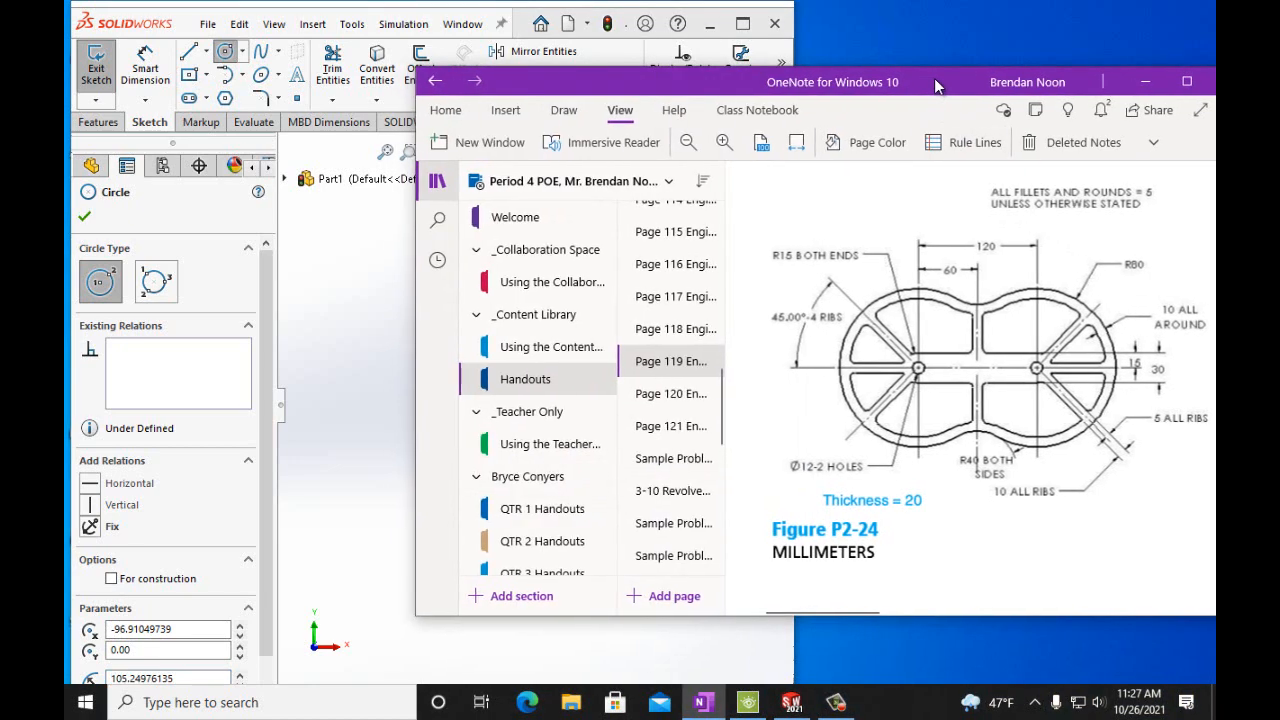
{"action": "left_click", "coordinate": [727, 143]}
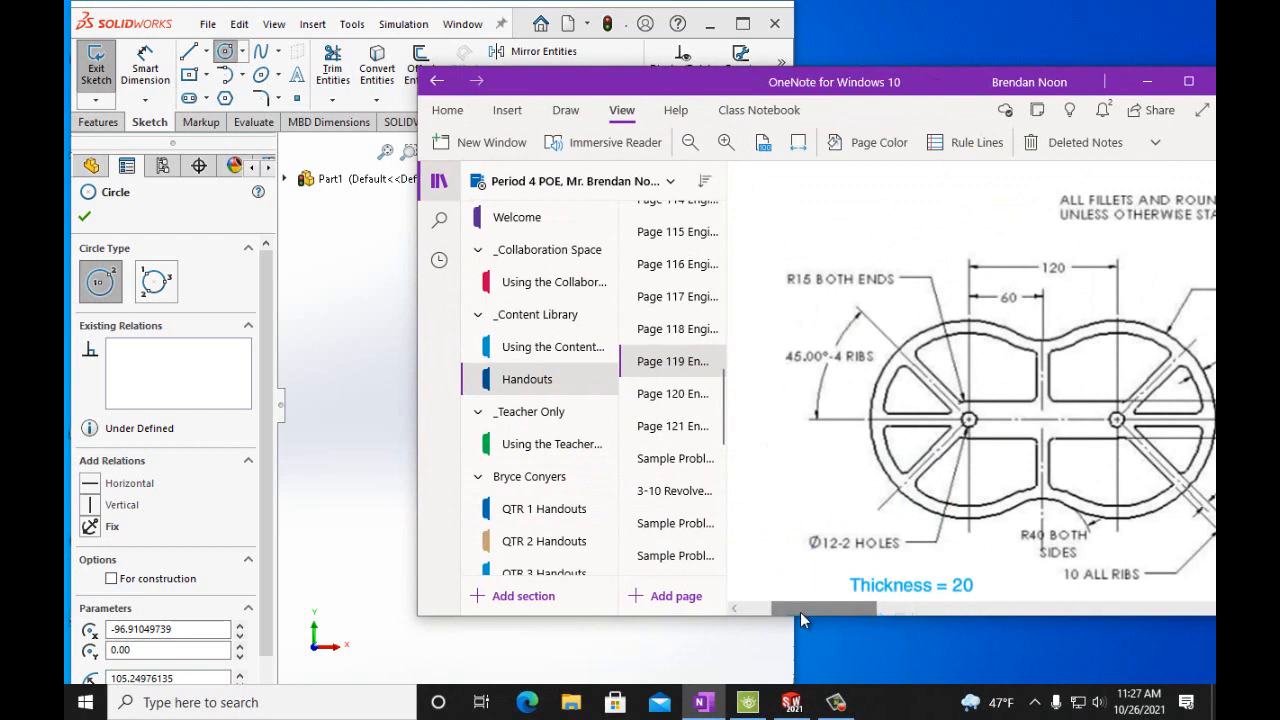
{"action": "left_click_drag", "start_coordinate": [800, 612], "coordinate": [838, 616]}
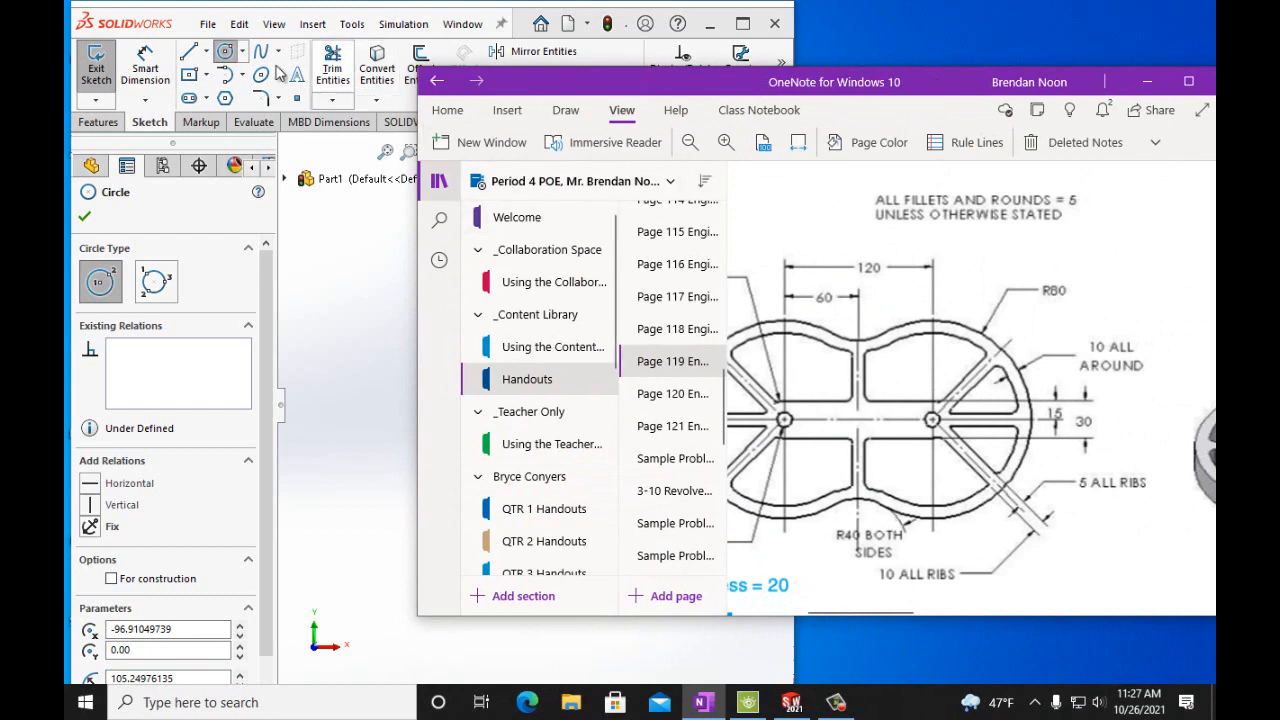
{"action": "left_click", "coordinate": [185, 27]}
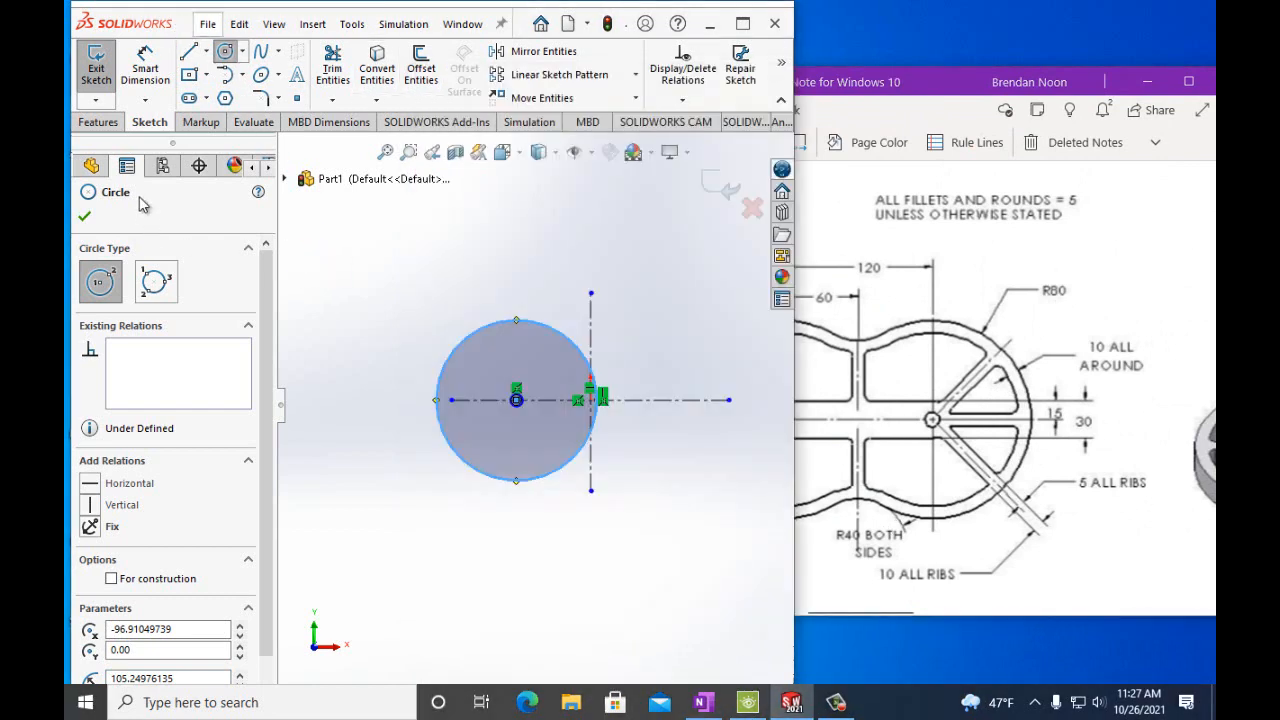
Dimension the large circle's diameter to 160 mm.
{"action": "left_click", "coordinate": [145, 65]}
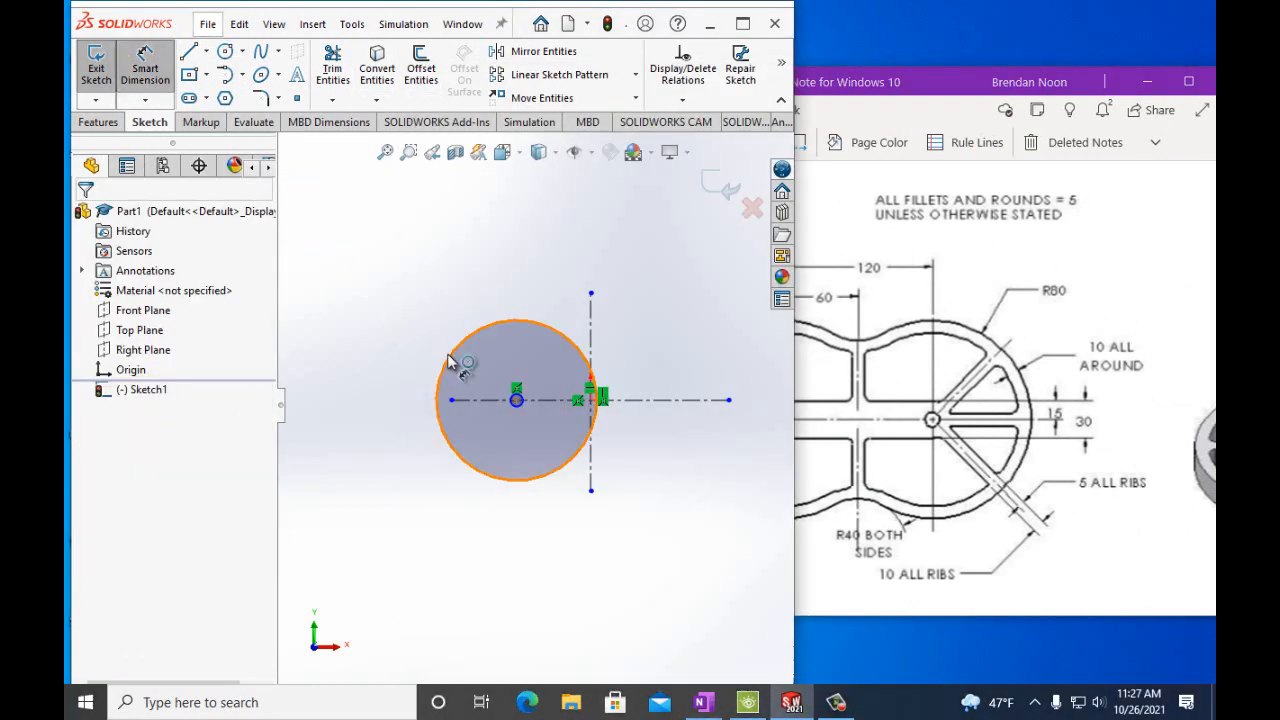
{"action": "left_click", "coordinate": [450, 362]}
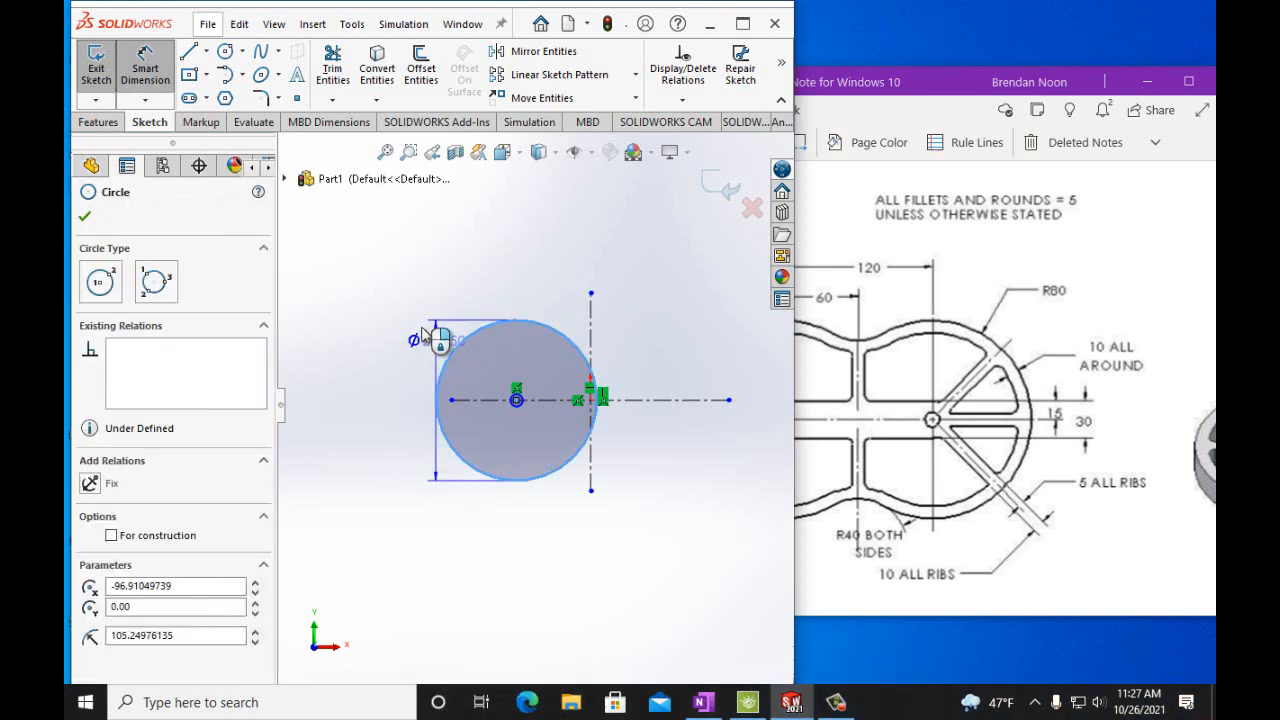
{"action": "left_click", "coordinate": [395, 276]}
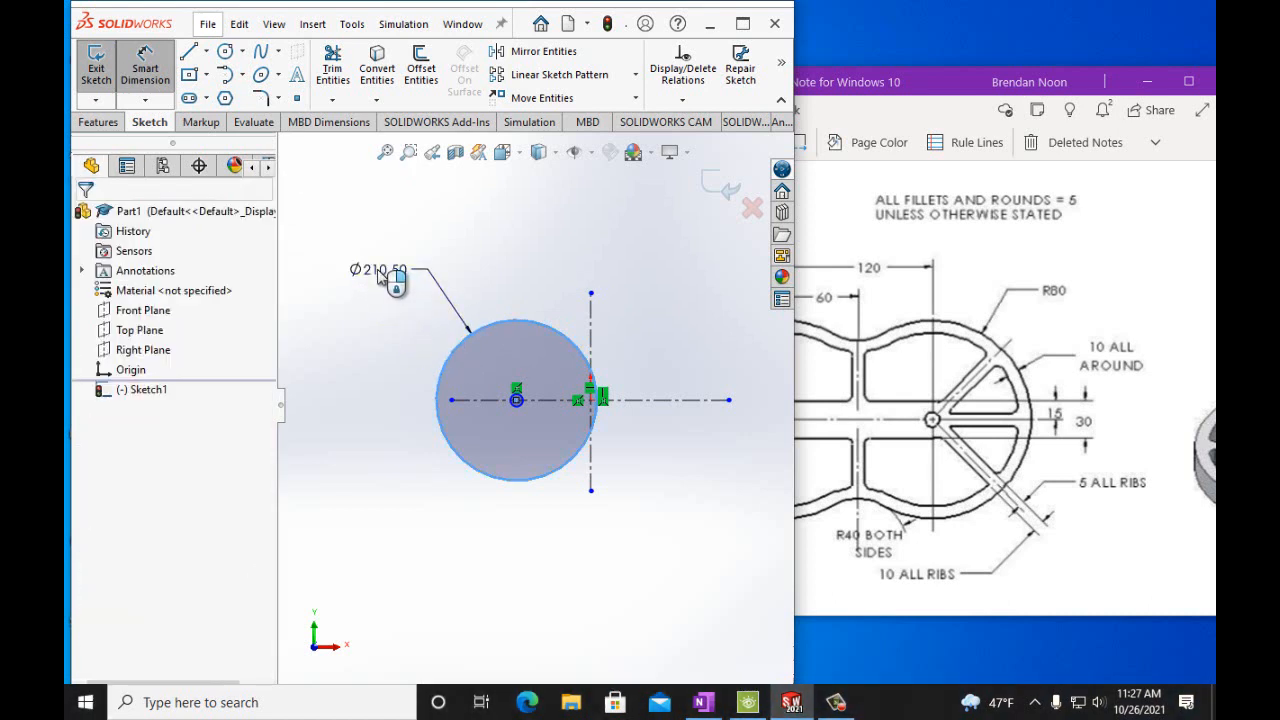
{"action": "type", "text": "160"}
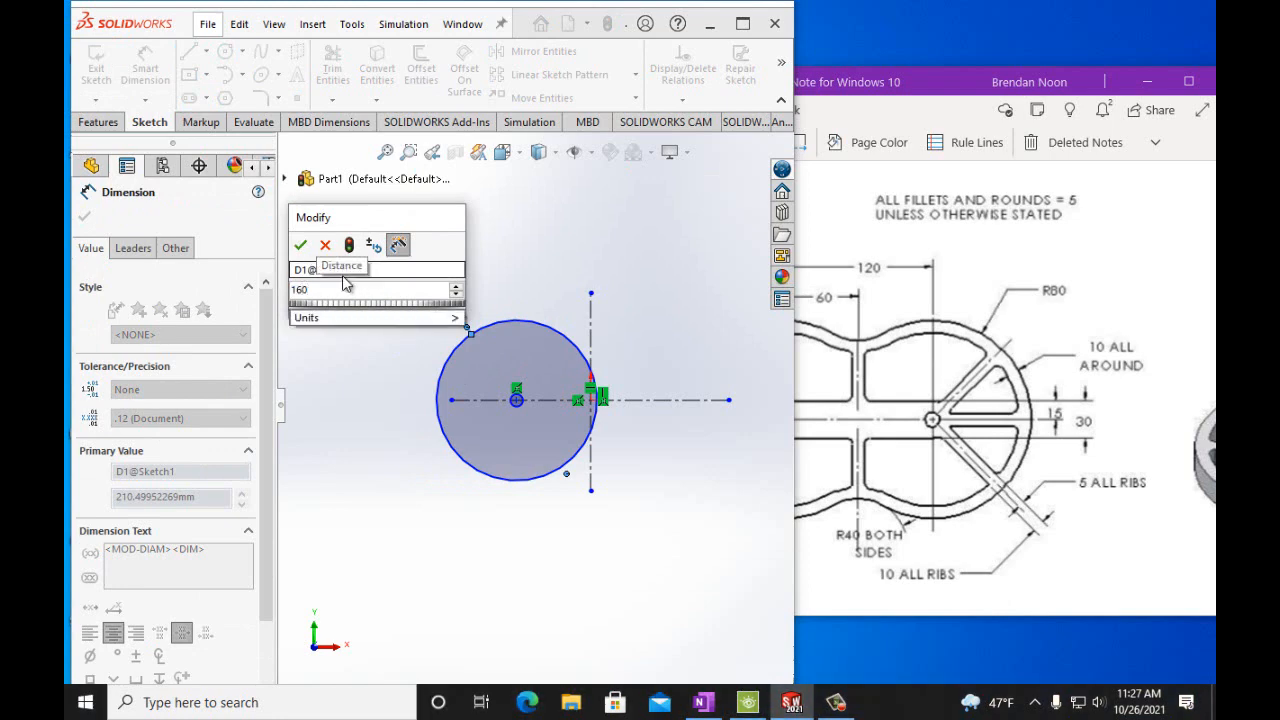
{"action": "type", "text": "mm"}
{"action": "left_click", "coordinate": [301, 246]}
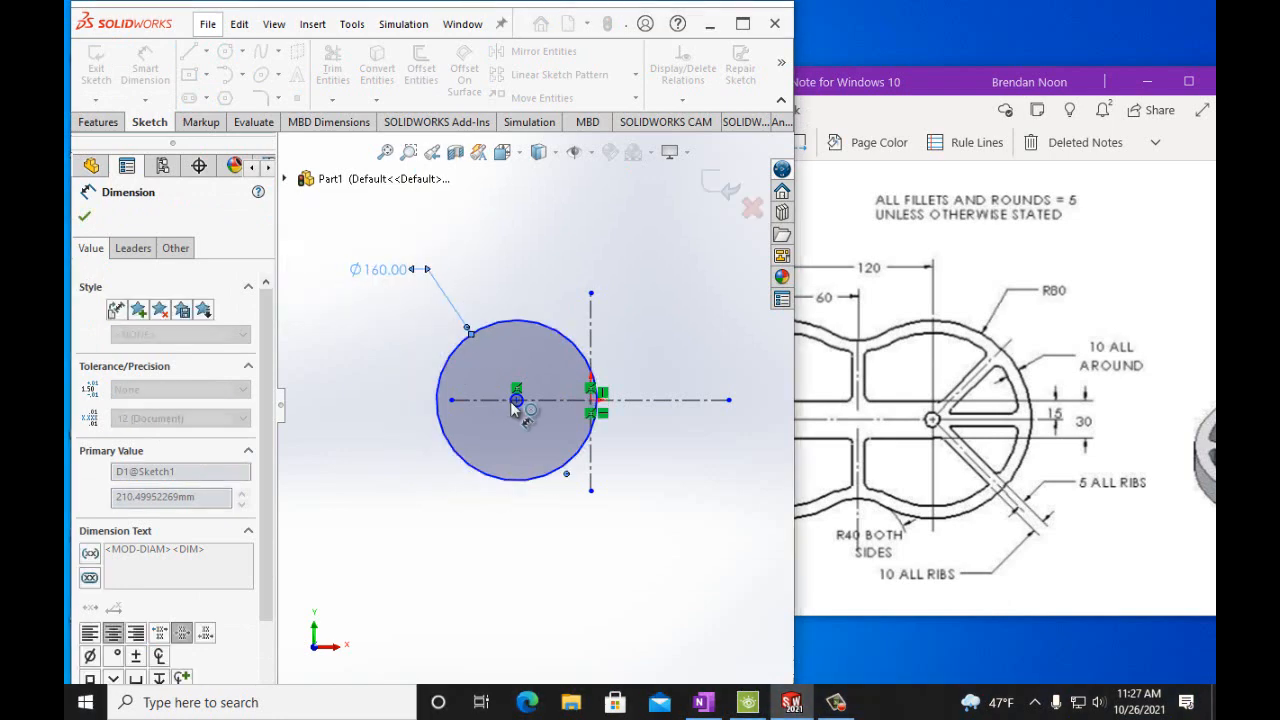
Dimension the small circle's diameter to 12 mm.
{"action": "scroll", "coordinate": [528, 443], "scroll_direction": "down", "scroll_amount": 3}
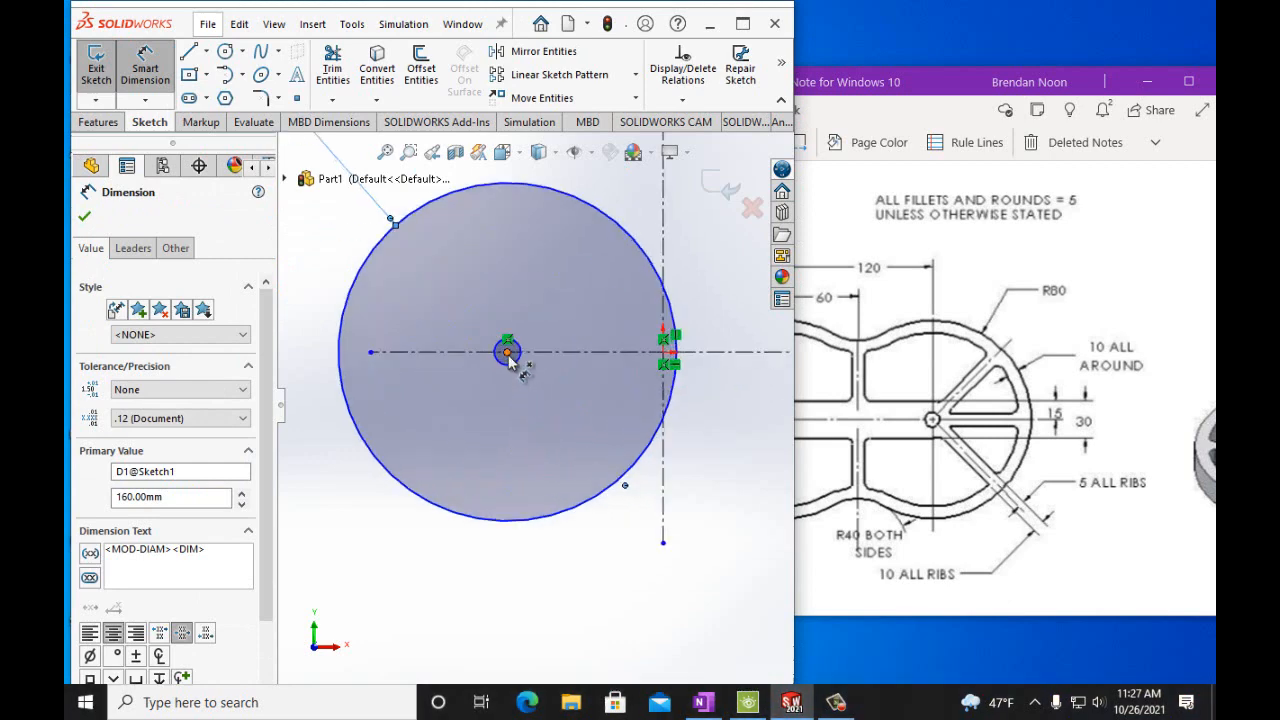
{"action": "left_click", "coordinate": [515, 354]}
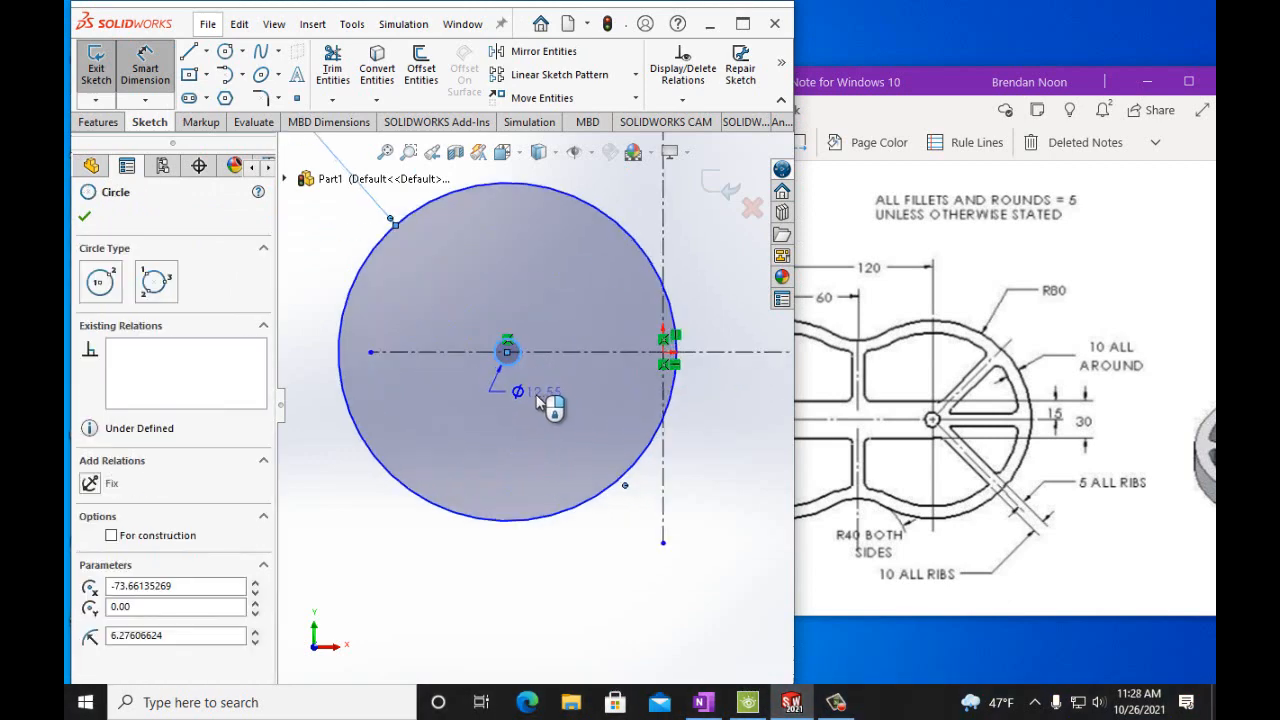
{"action": "left_click", "coordinate": [538, 398]}
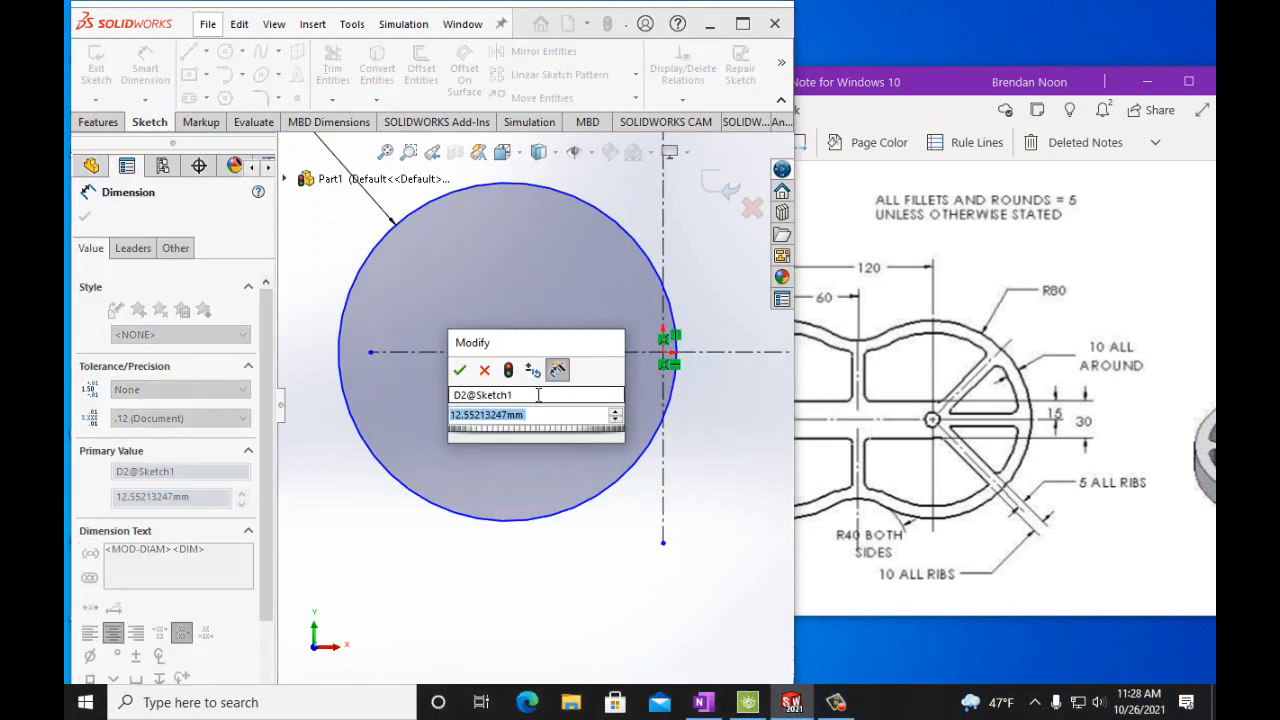
{"action": "type", "text": "12.00m"}
{"action": "type", "text": "m"}
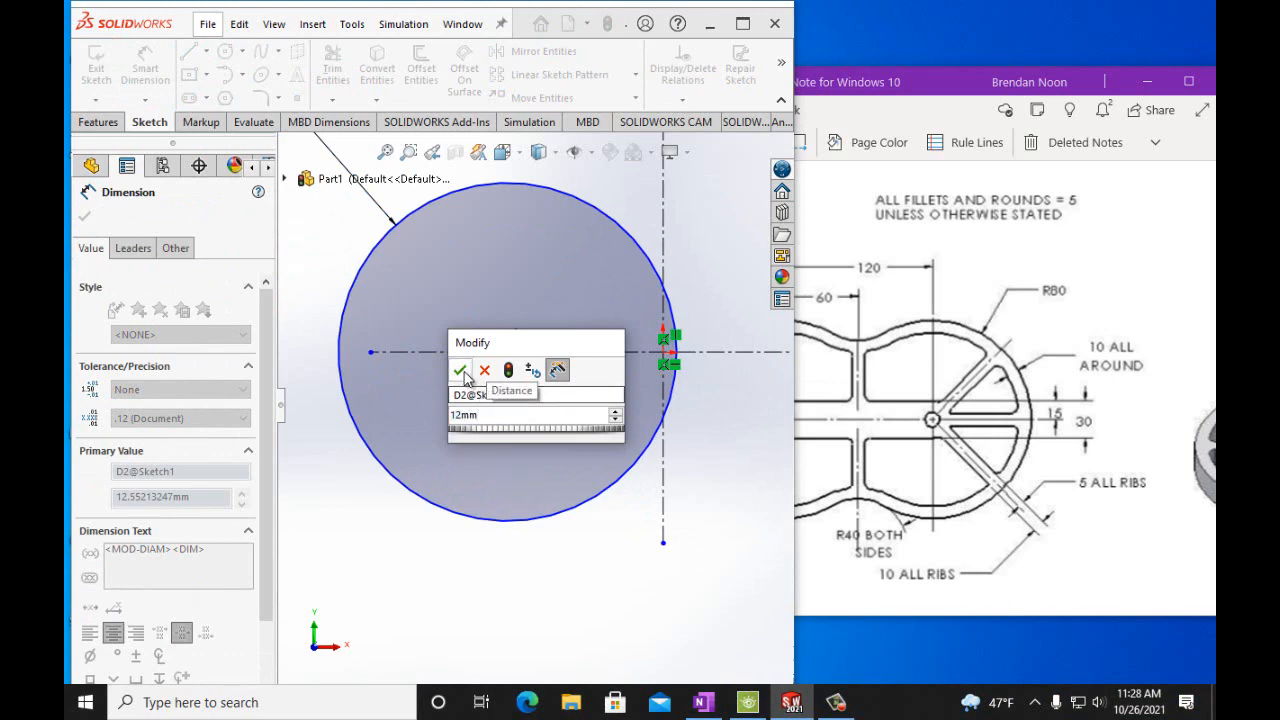
{"action": "left_click", "coordinate": [460, 370]}
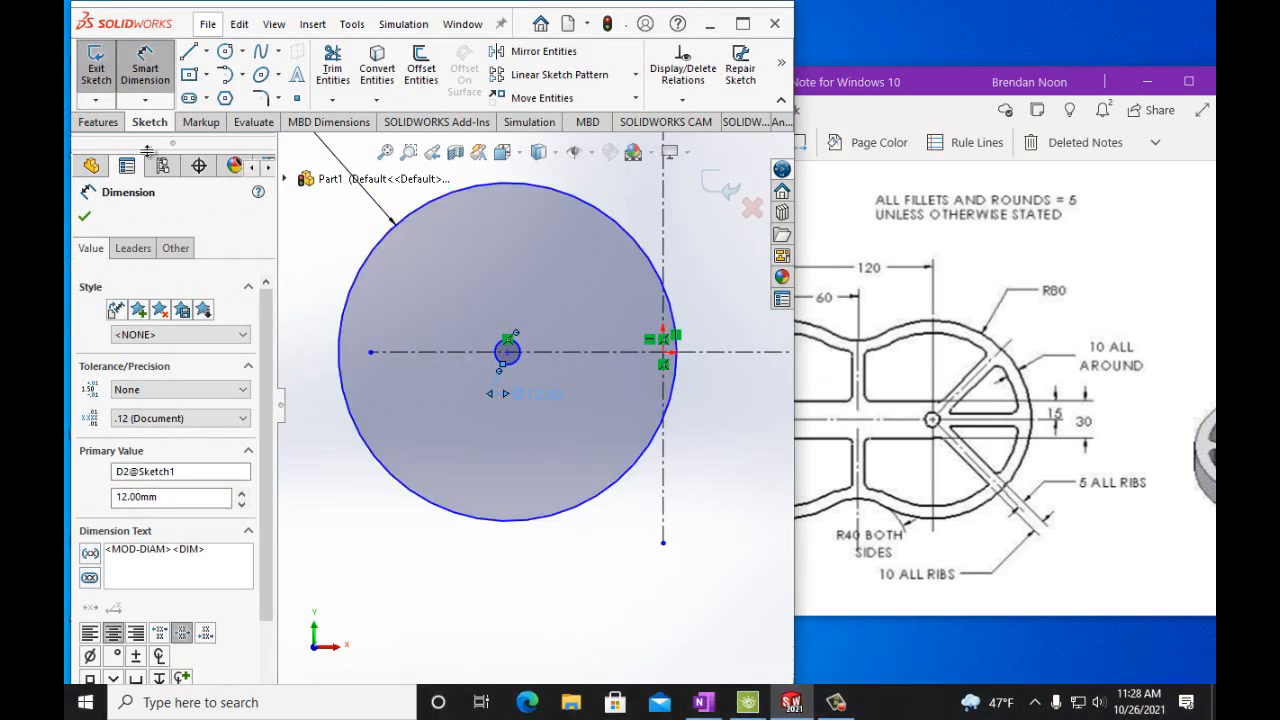
Dimension the horizontal distance from the small circle's center to the vertical centerline as 60 mm.
{"action": "scroll", "coordinate": [505, 351], "scroll_direction": "down", "scroll_amount": 1}
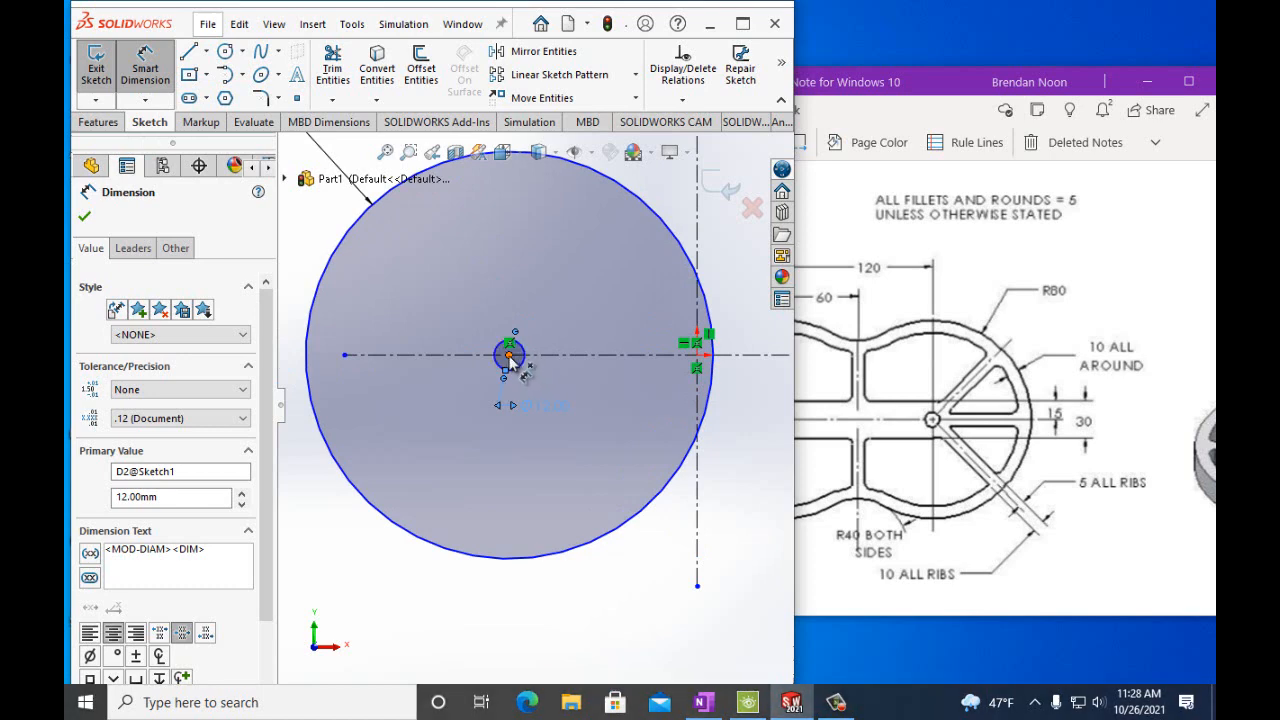
{"action": "left_click", "coordinate": [509, 358]}
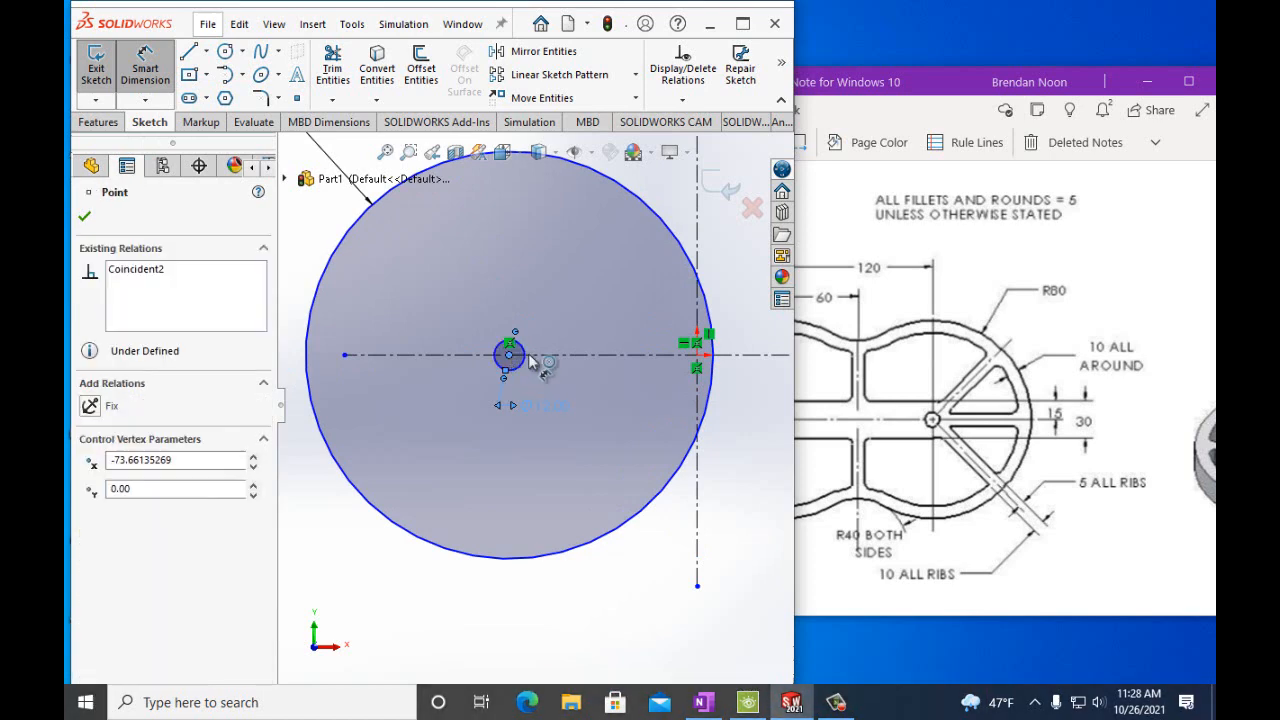
{"action": "left_click", "coordinate": [698, 252]}
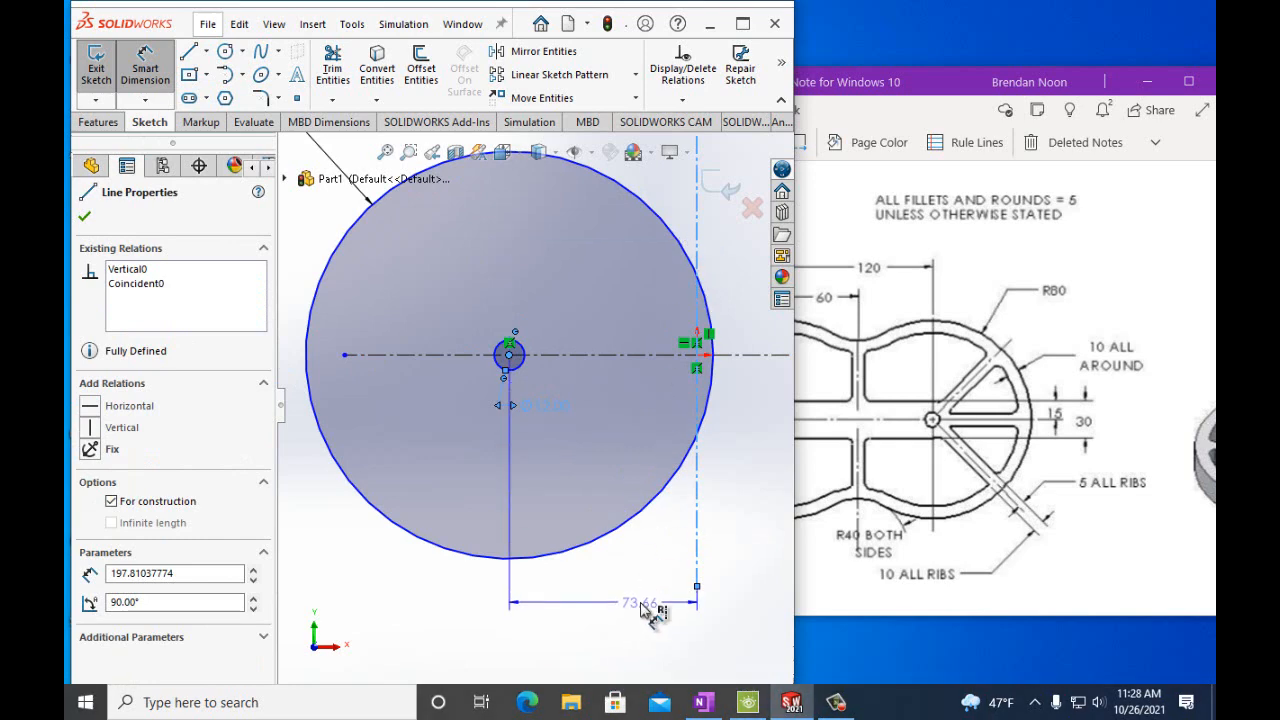
{"action": "left_click", "coordinate": [641, 603]}
{"action": "type", "text": "60mm"}
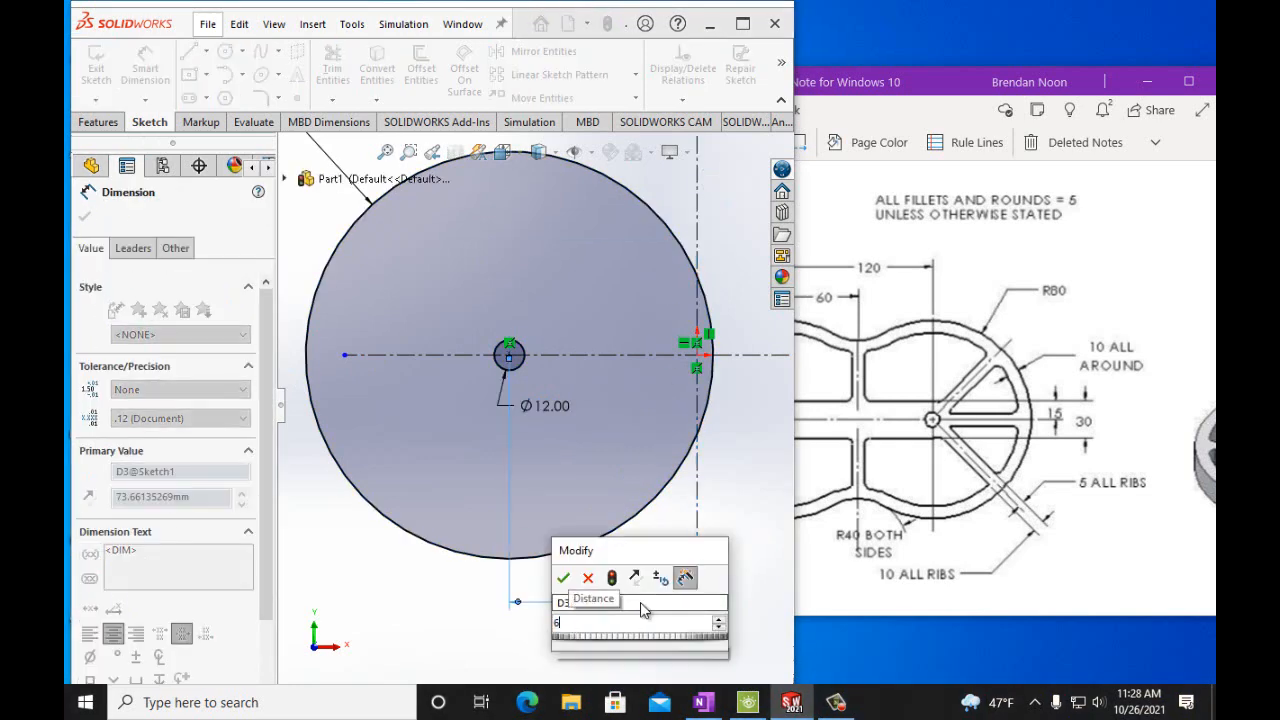
{"action": "left_click", "coordinate": [566, 581]}
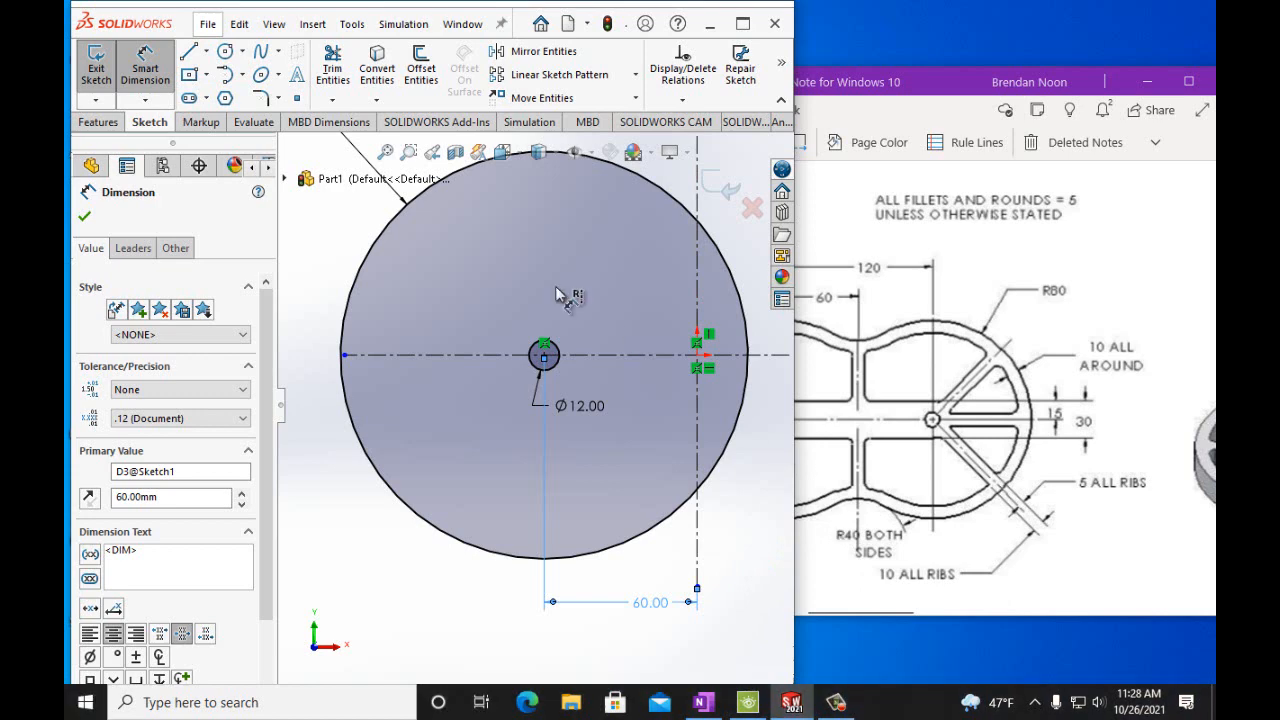
Scroll across the handout drawing to review the full part outline and its dimensions.
{"action": "left_click", "coordinate": [857, 191]}
{"action": "scroll", "coordinate": [856, 210], "scroll_direction": "down", "scroll_amount": 5}
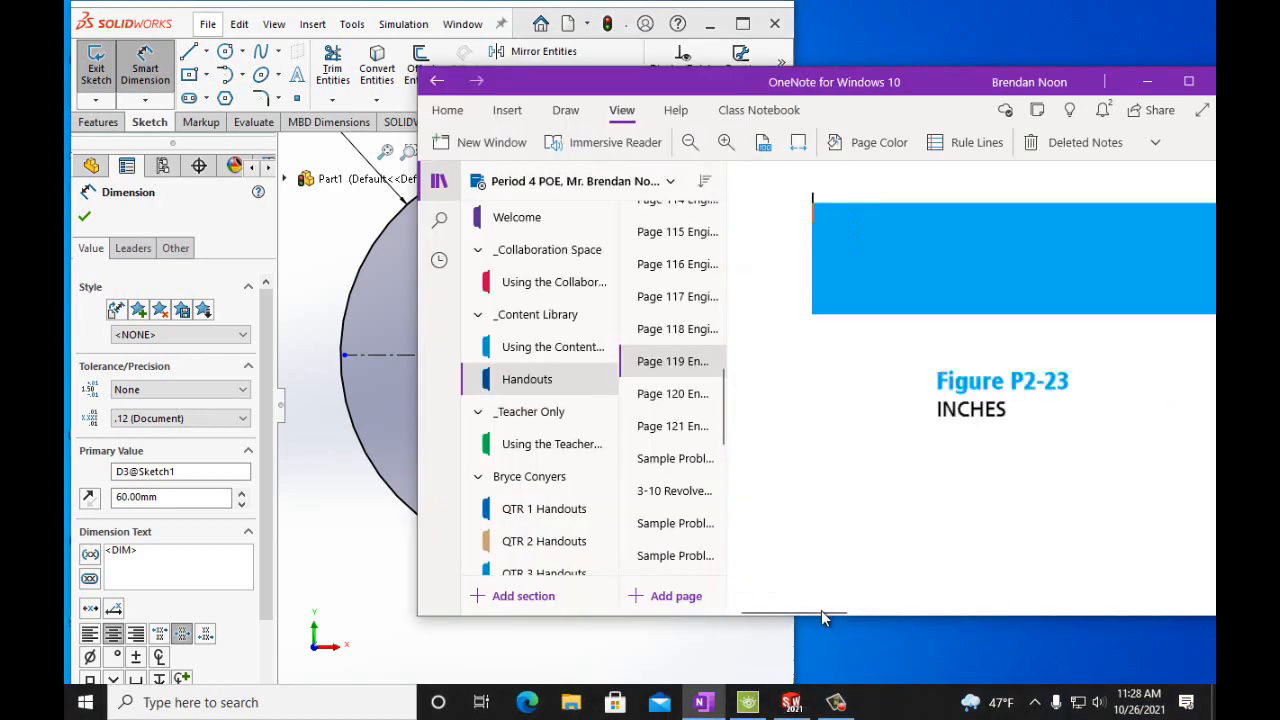
{"action": "left_click_drag", "start_coordinate": [821, 610], "coordinate": [913, 611]}
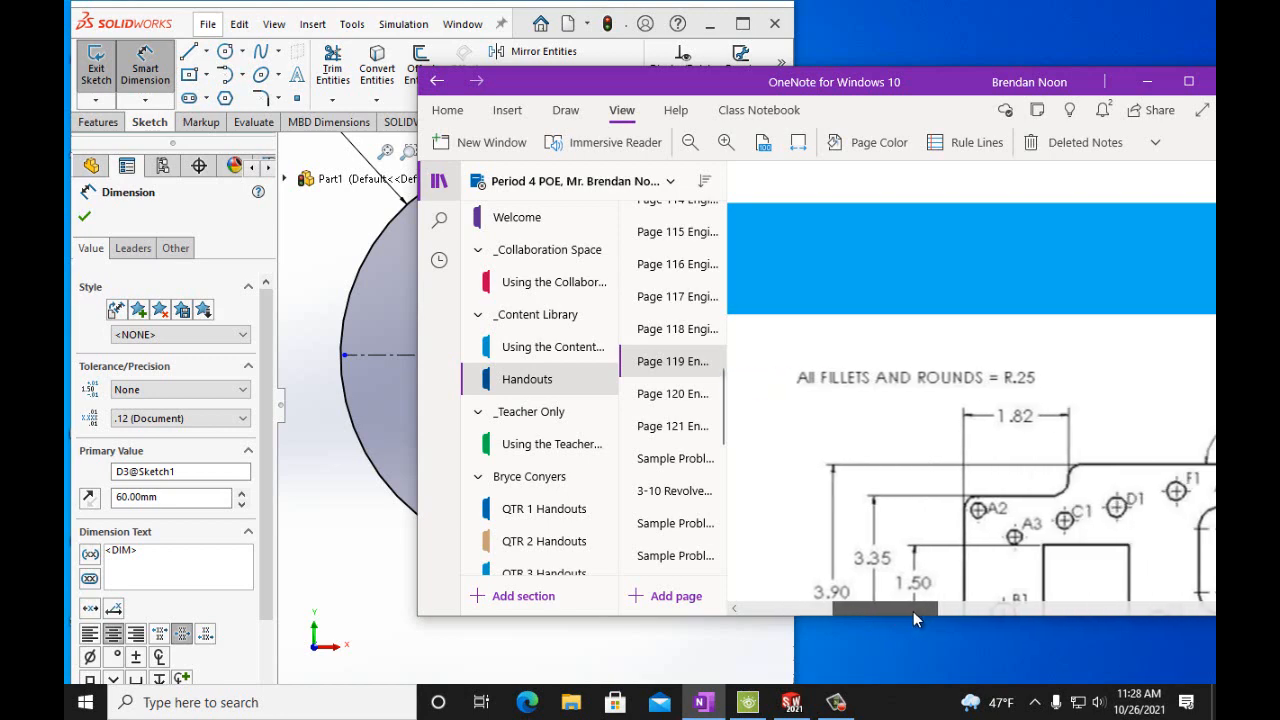
{"action": "scroll", "coordinate": [900, 537], "scroll_direction": "down", "scroll_amount": 10}
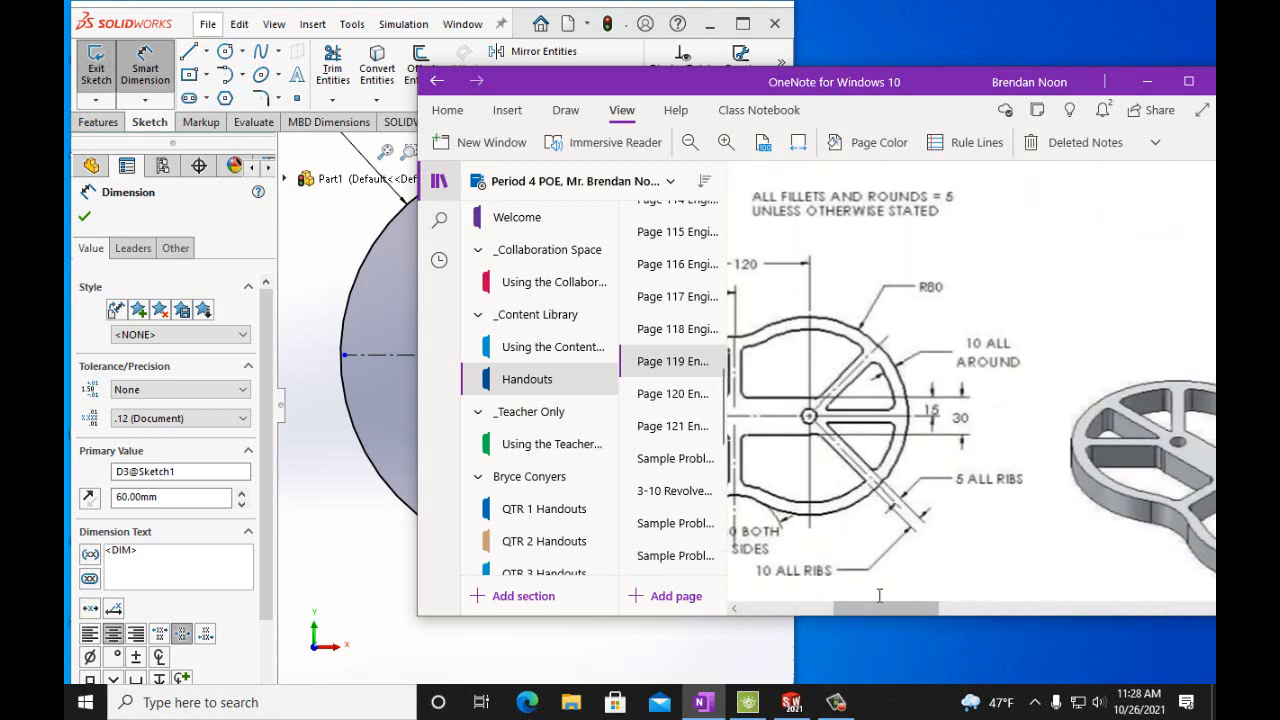
{"action": "mouse_move", "coordinate": [877, 608]}
{"action": "left_mouse_down"}
{"action": "mouse_move", "coordinate": [800, 605]}
{"action": "mouse_move", "coordinate": [831, 606]}
{"action": "left_mouse_up"}
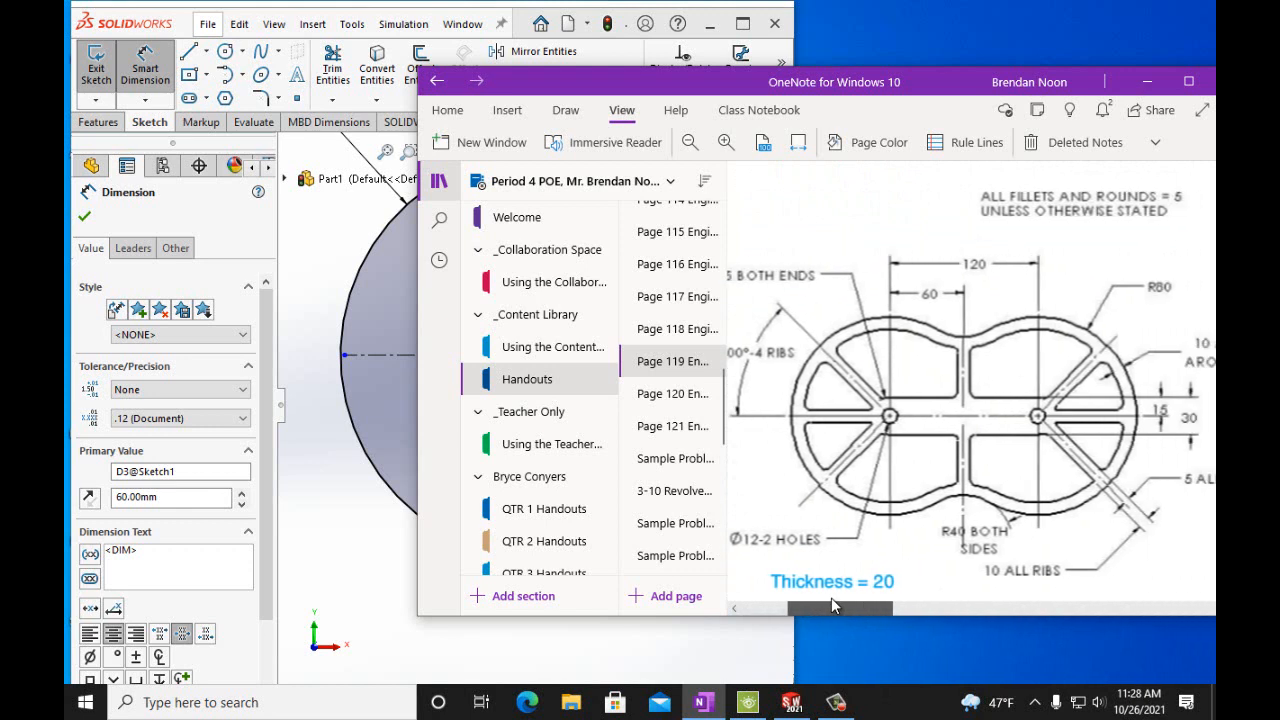
{"action": "left_click_drag", "start_coordinate": [831, 605], "coordinate": [825, 608]}
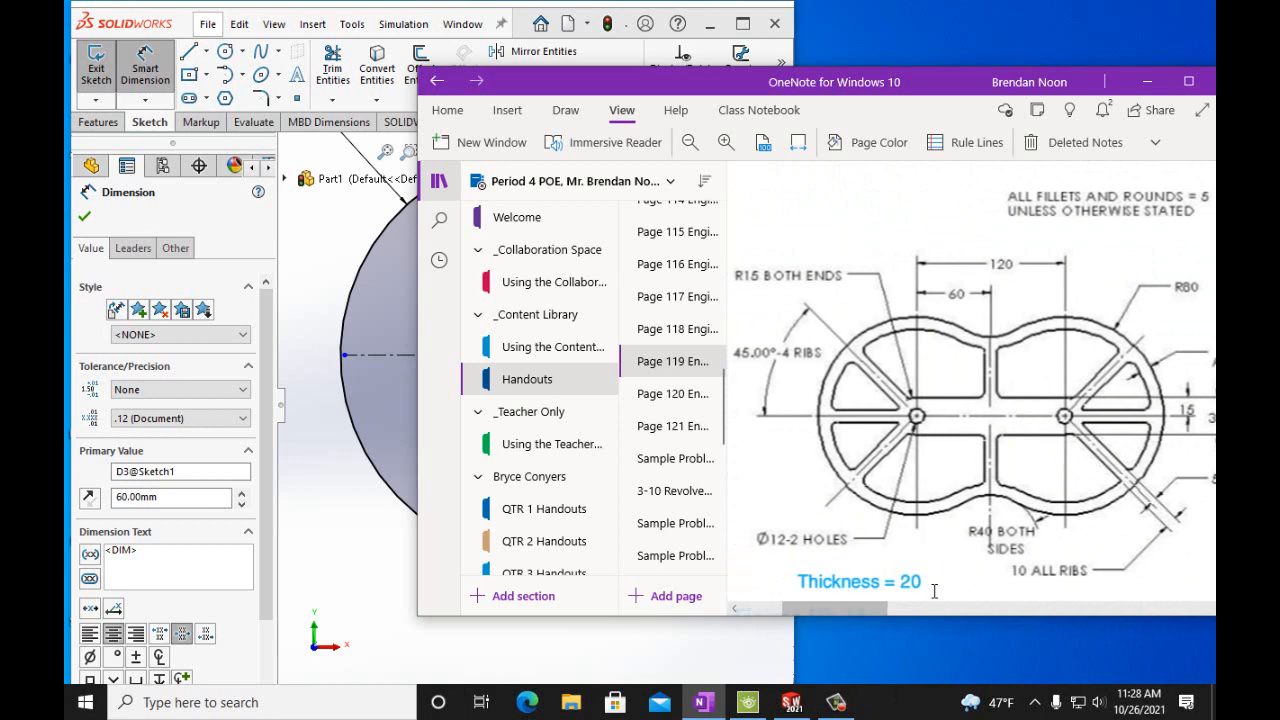
{"action": "left_click_drag", "start_coordinate": [880, 611], "coordinate": [910, 609]}
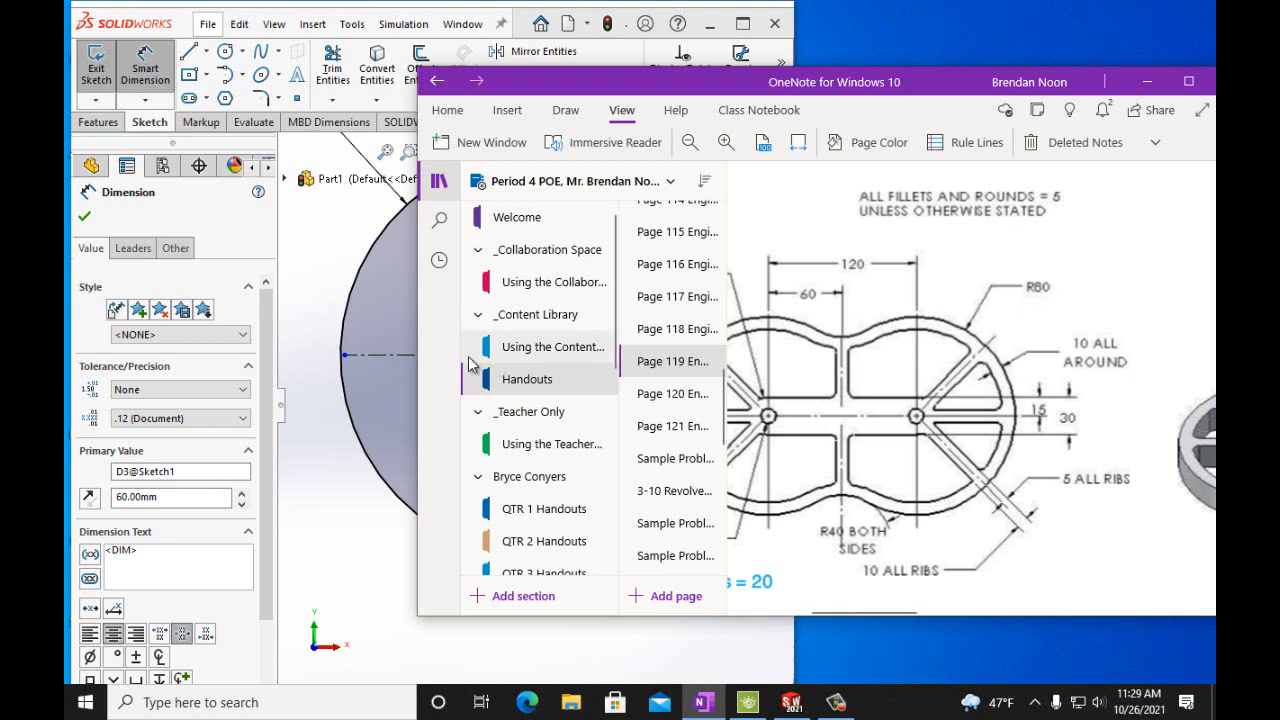
Sketch a circle of about 65 mm radius concentric with the small 12 mm circle.
{"action": "left_click", "coordinate": [93, 222]}
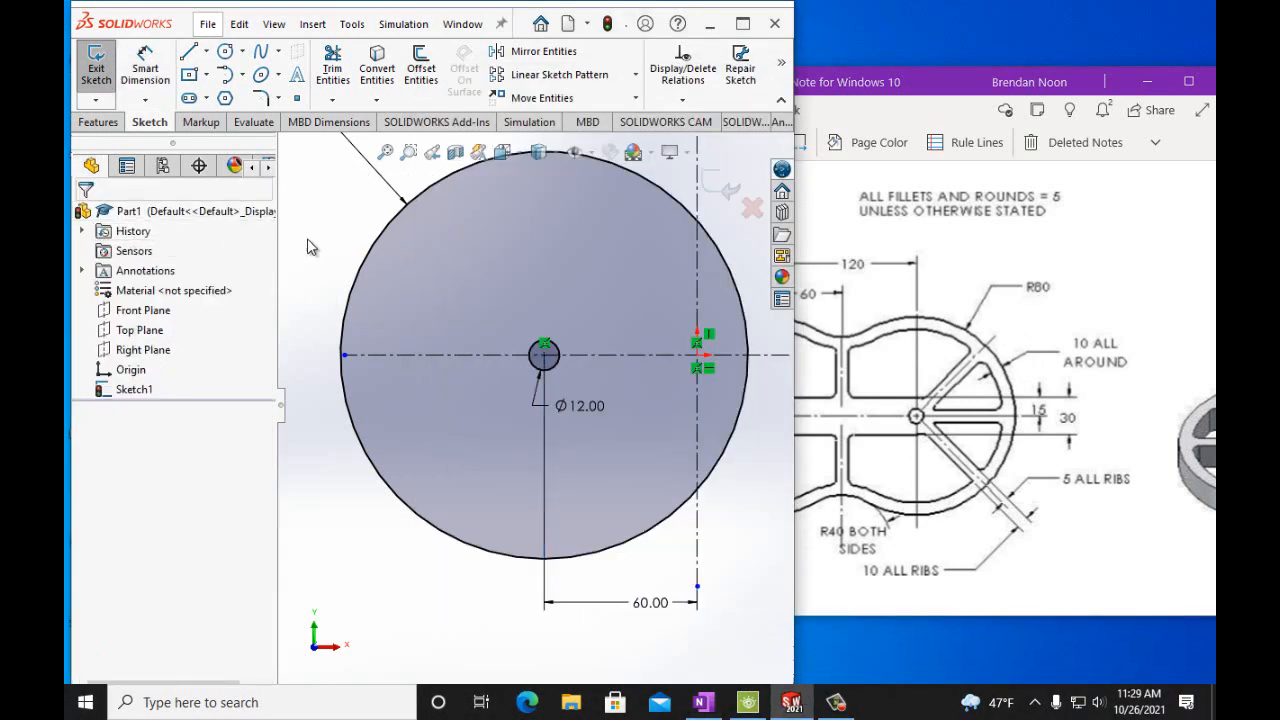
{"action": "scroll", "coordinate": [330, 236], "scroll_direction": "up", "scroll_amount": 3}
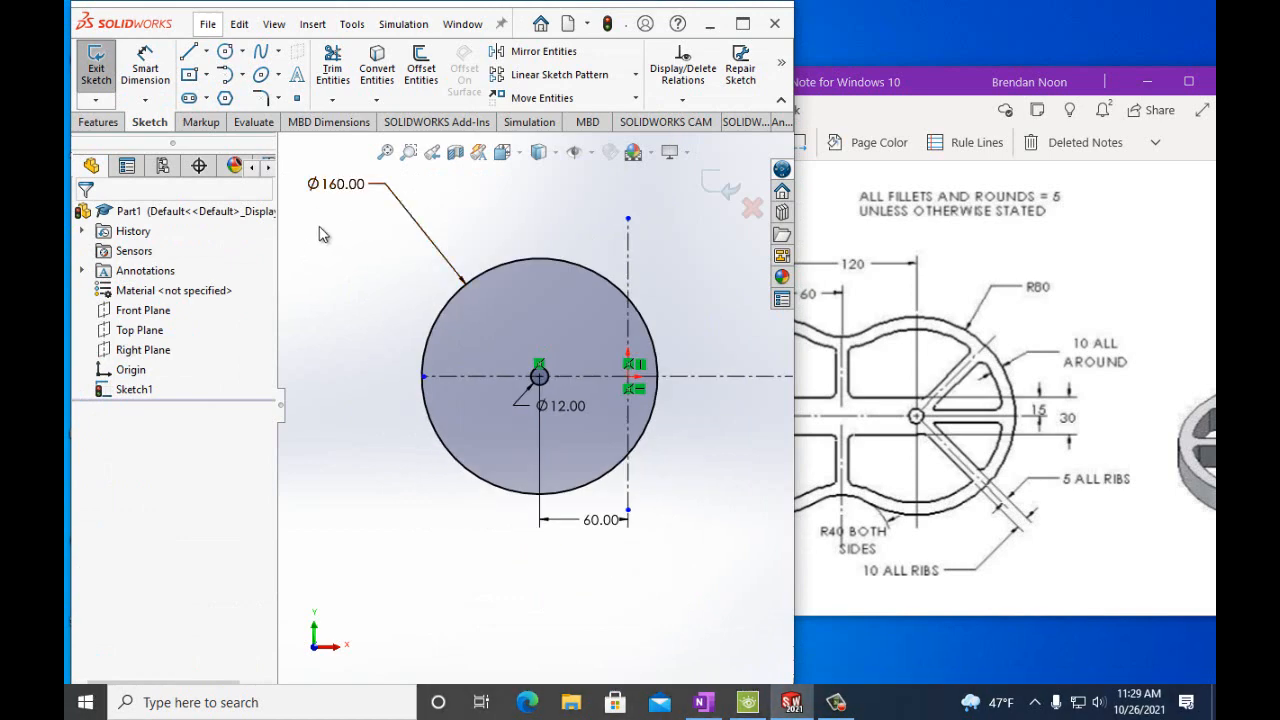
{"action": "left_click", "coordinate": [224, 53]}
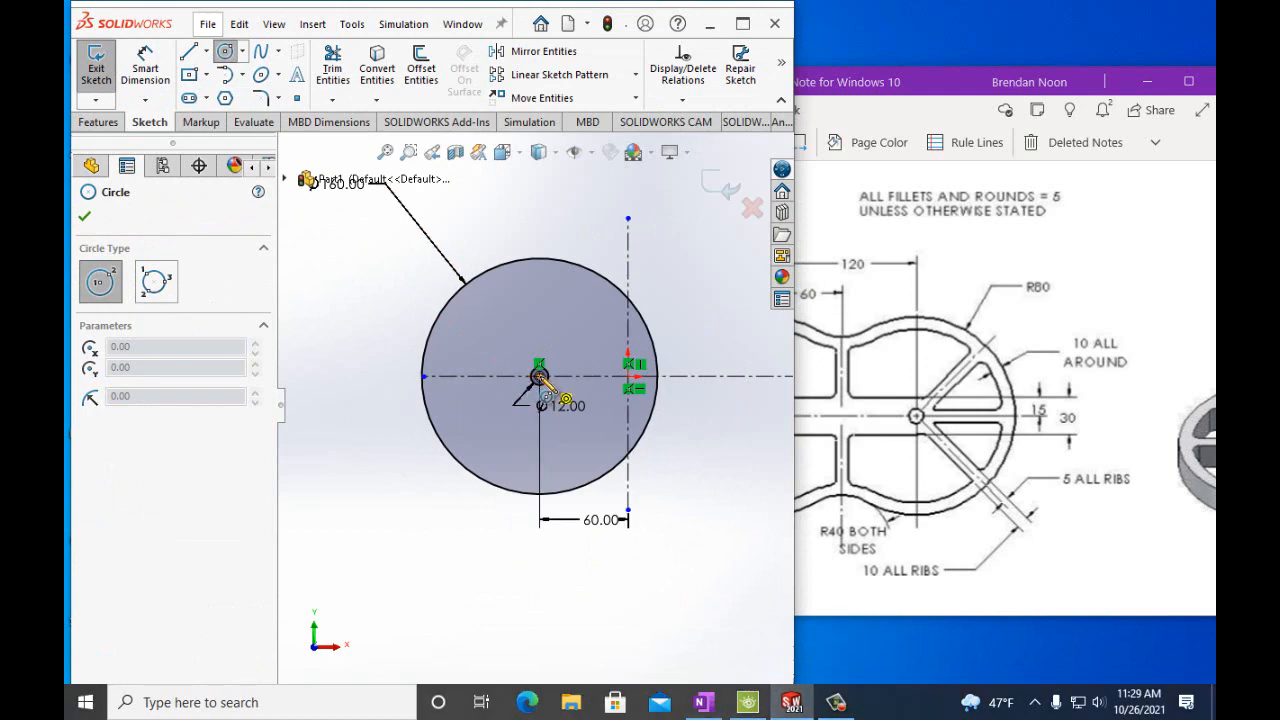
{"action": "left_click", "coordinate": [539, 377]}
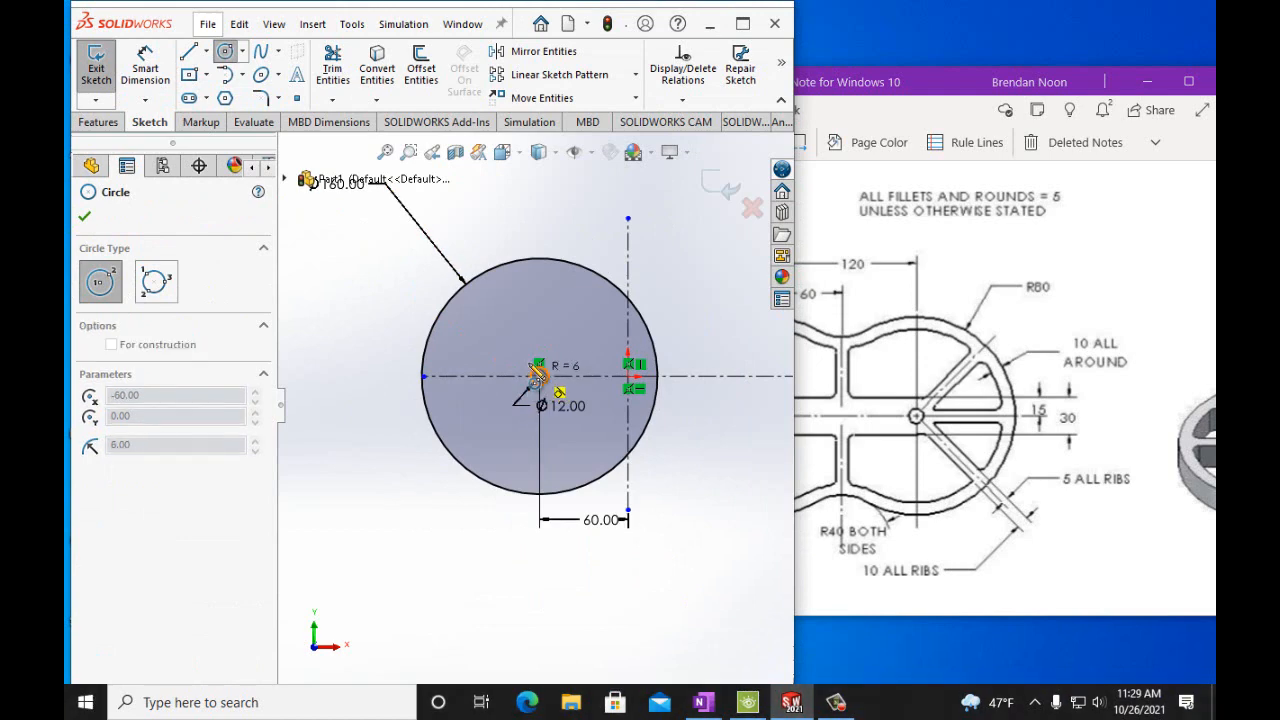
{"action": "left_click", "coordinate": [479, 317]}
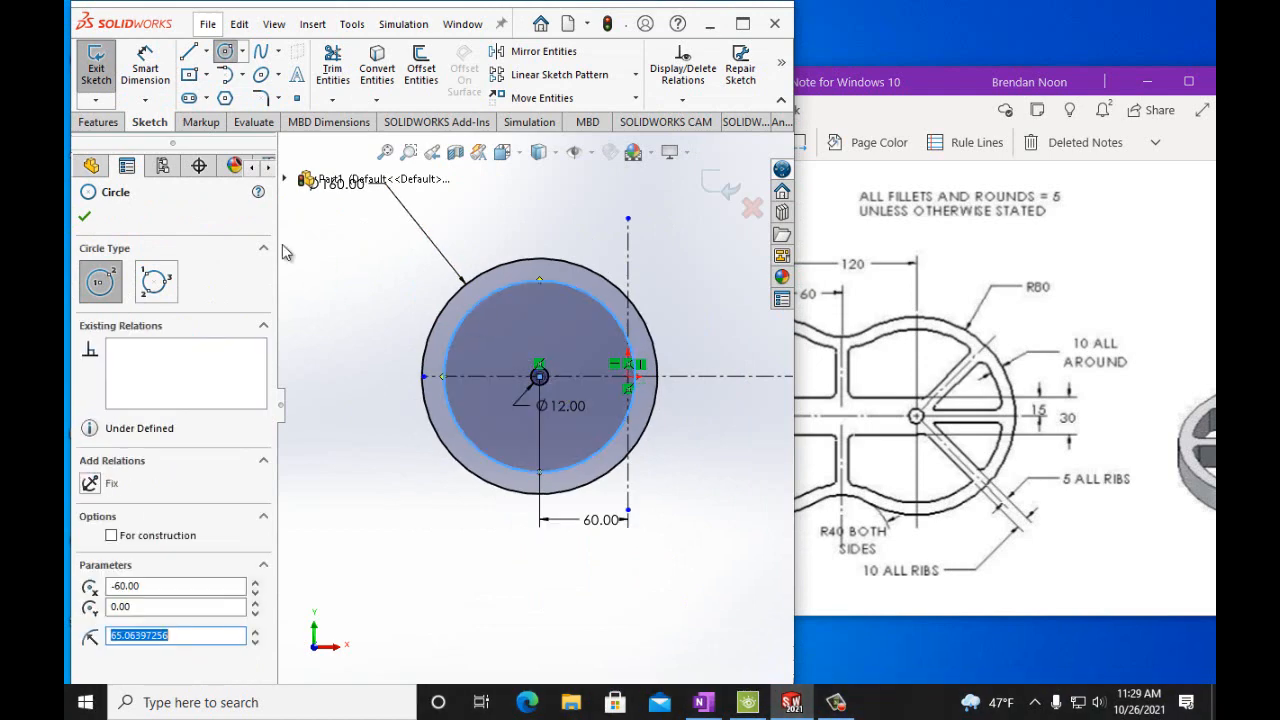
Dimension the new concentric circle's diameter to 150 mm.
{"action": "left_click", "coordinate": [145, 66]}
{"action": "left_click", "coordinate": [449, 347]}
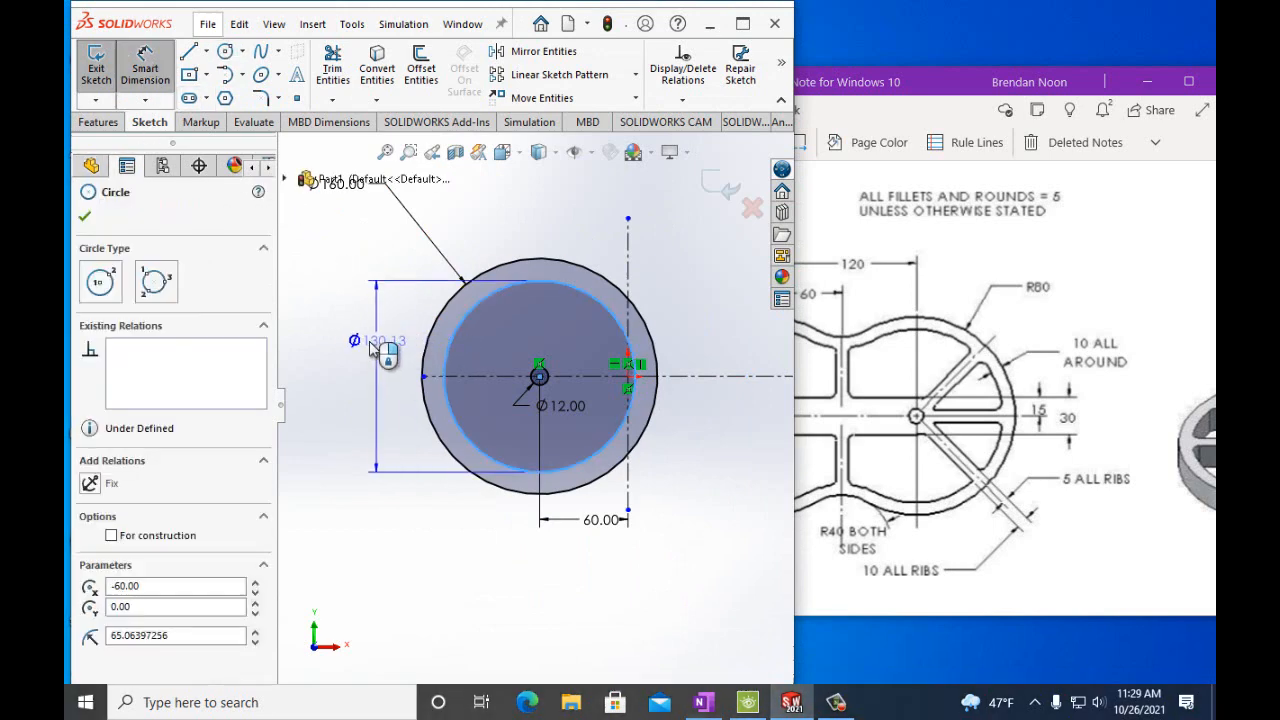
{"action": "left_click", "coordinate": [359, 350]}
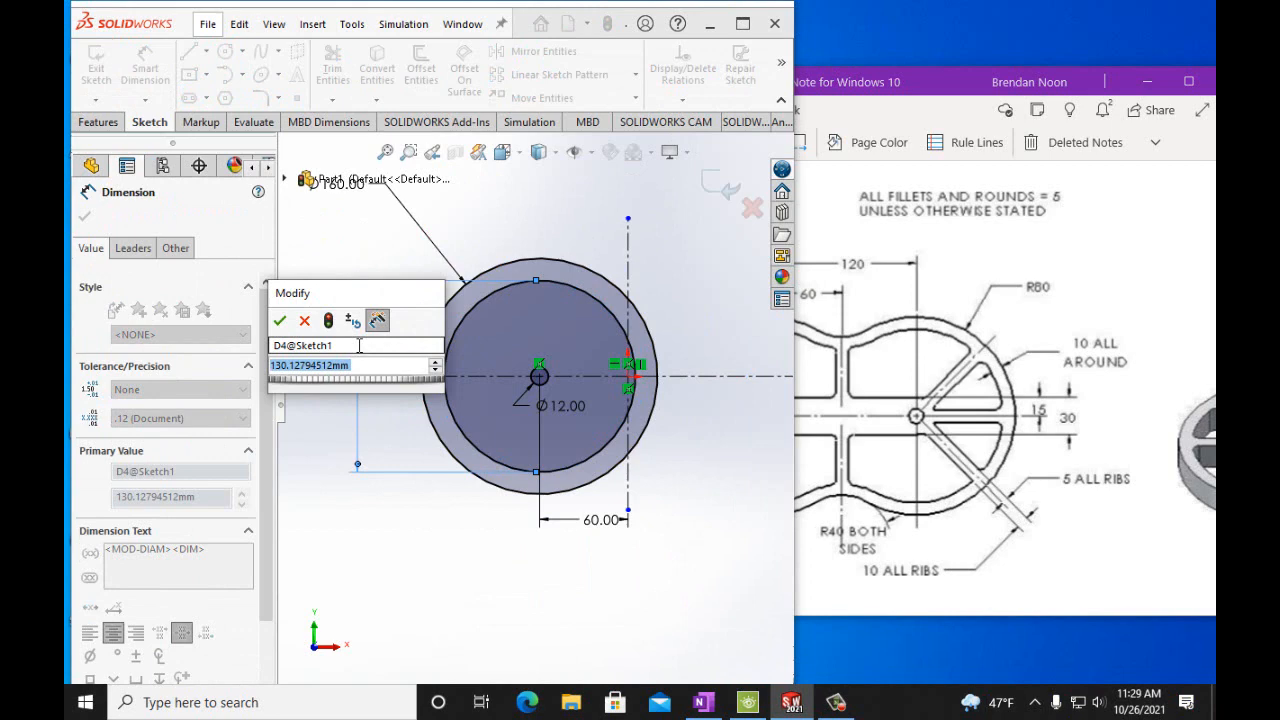
{"action": "type", "text": "150"}
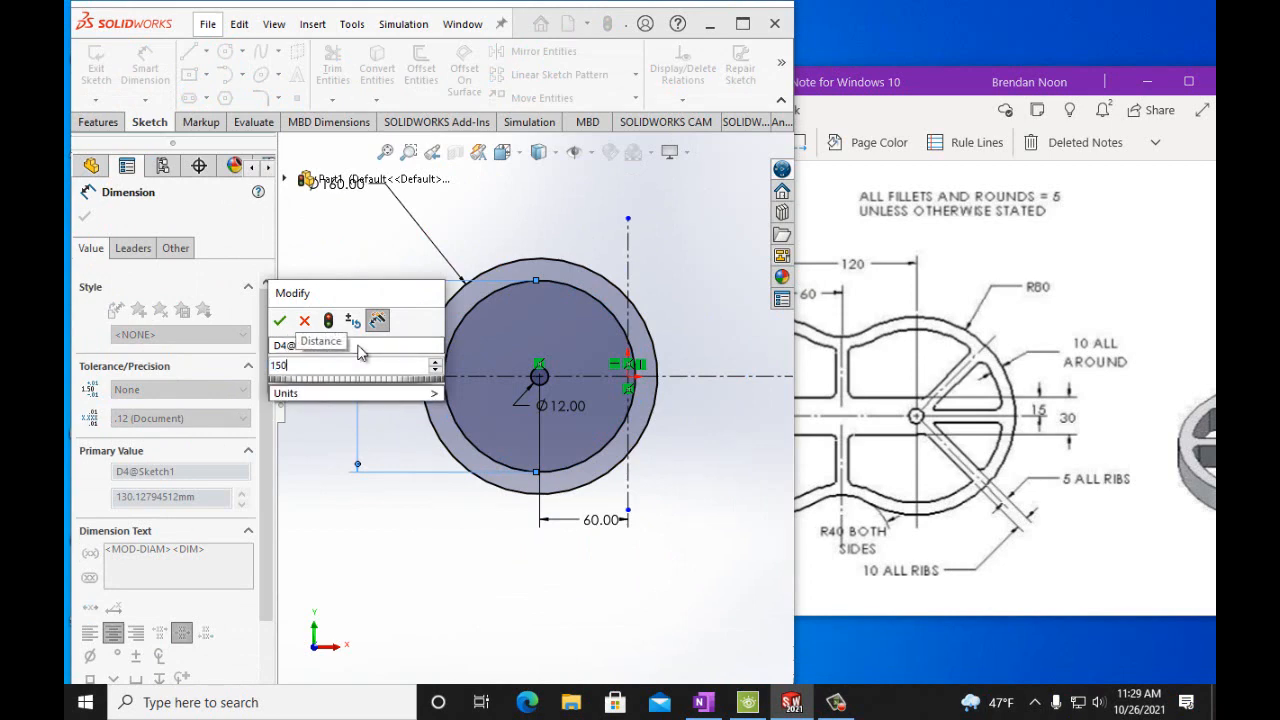
{"action": "key", "text": "Return"}
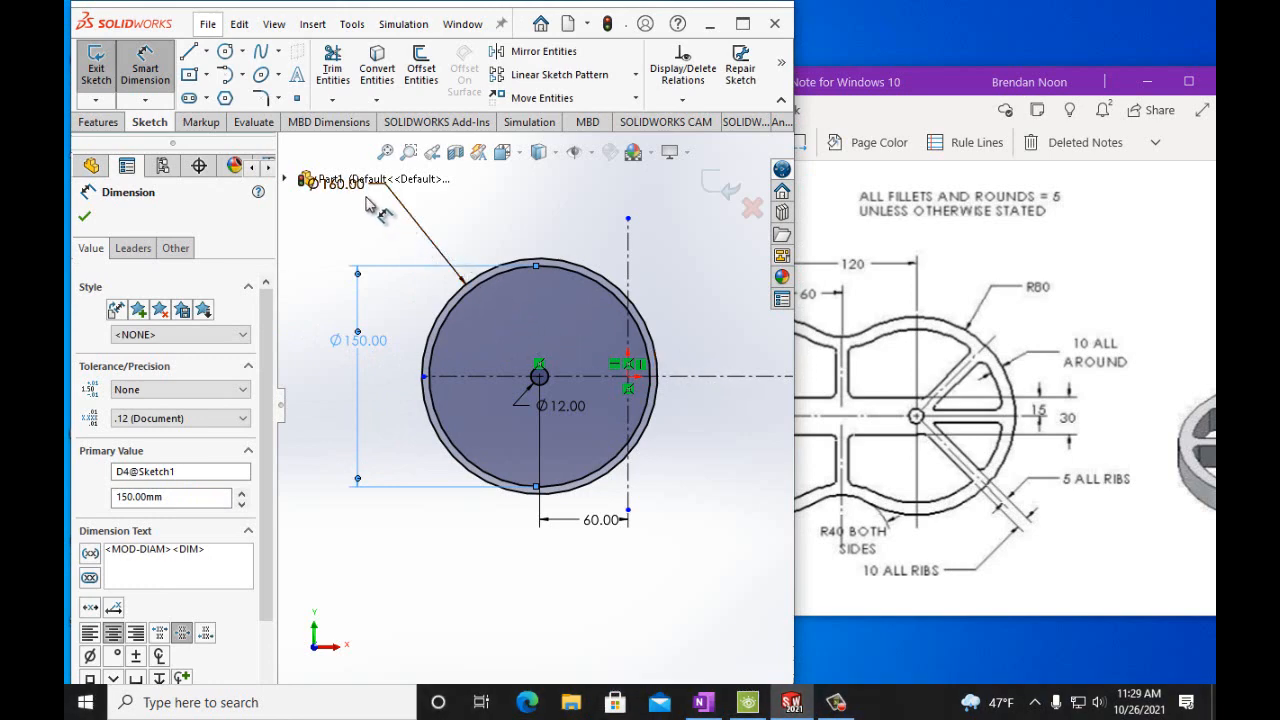
Undo the last diameter change on the new concentric circle.
{"action": "left_click", "coordinate": [460, 306]}
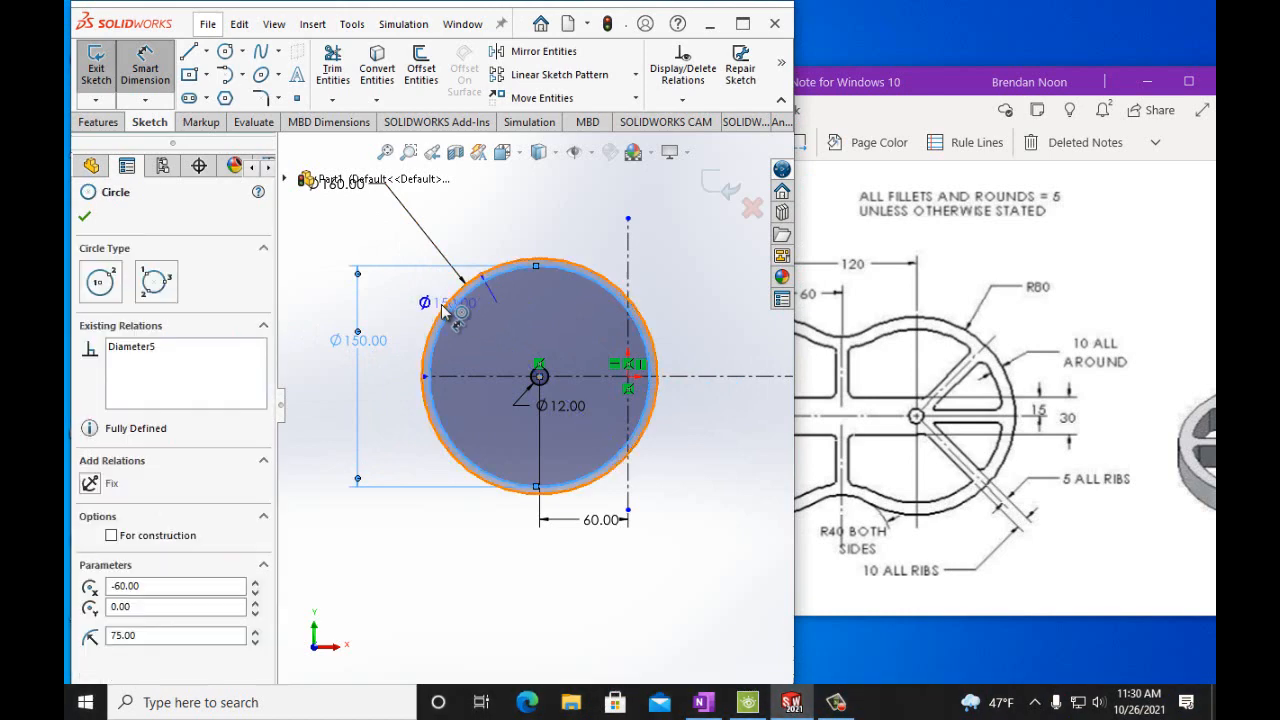
{"action": "left_click", "coordinate": [358, 350]}
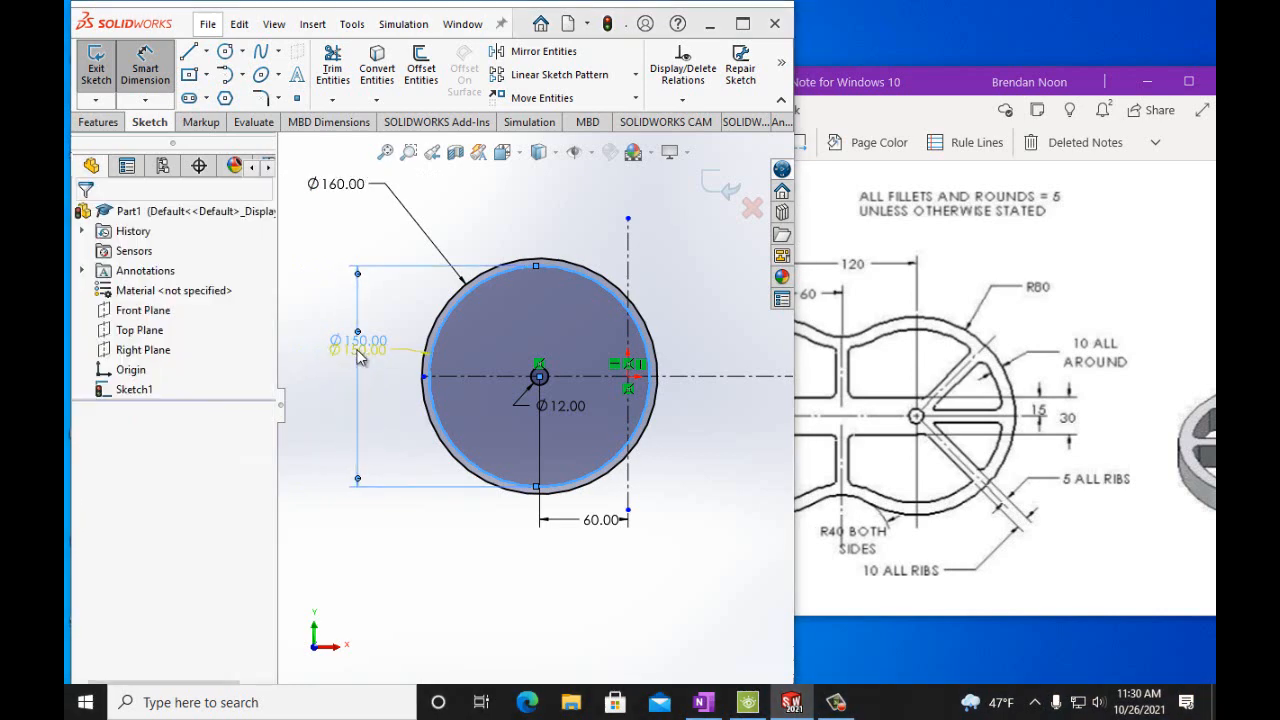
{"action": "left_click", "coordinate": [722, 345]}
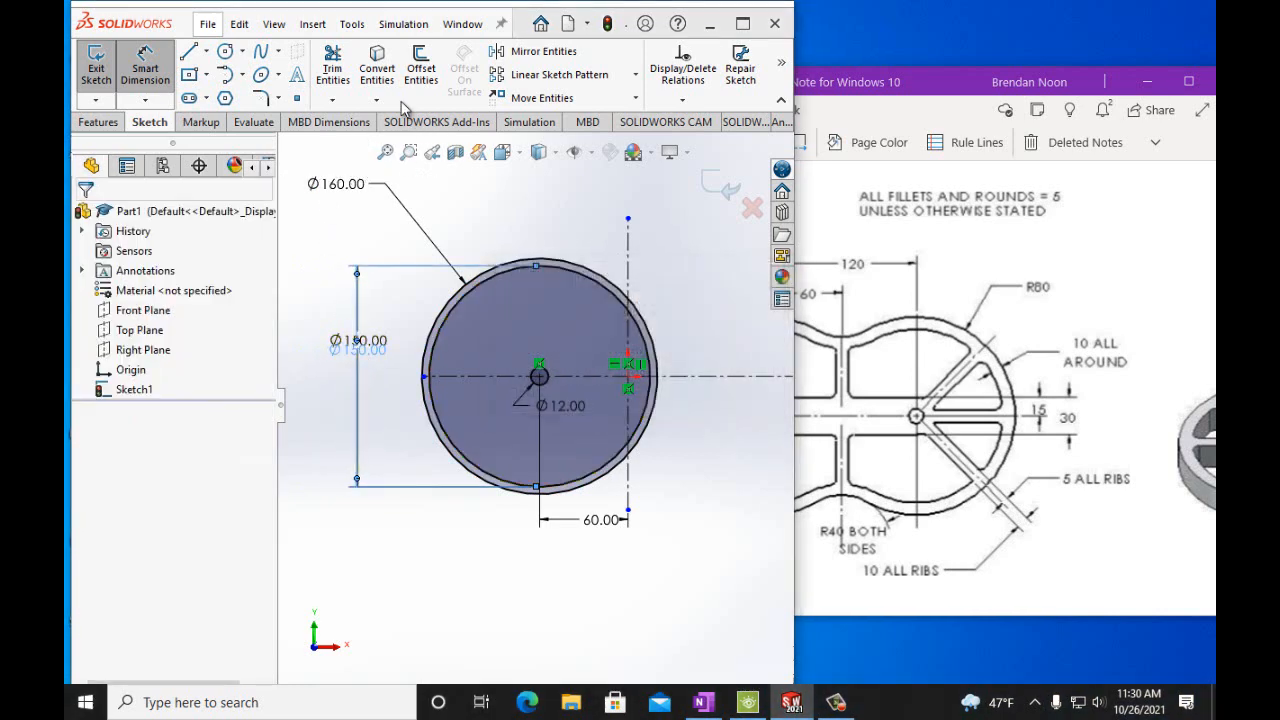
{"action": "left_click", "coordinate": [242, 25]}
{"action": "left_click", "coordinate": [262, 68]}
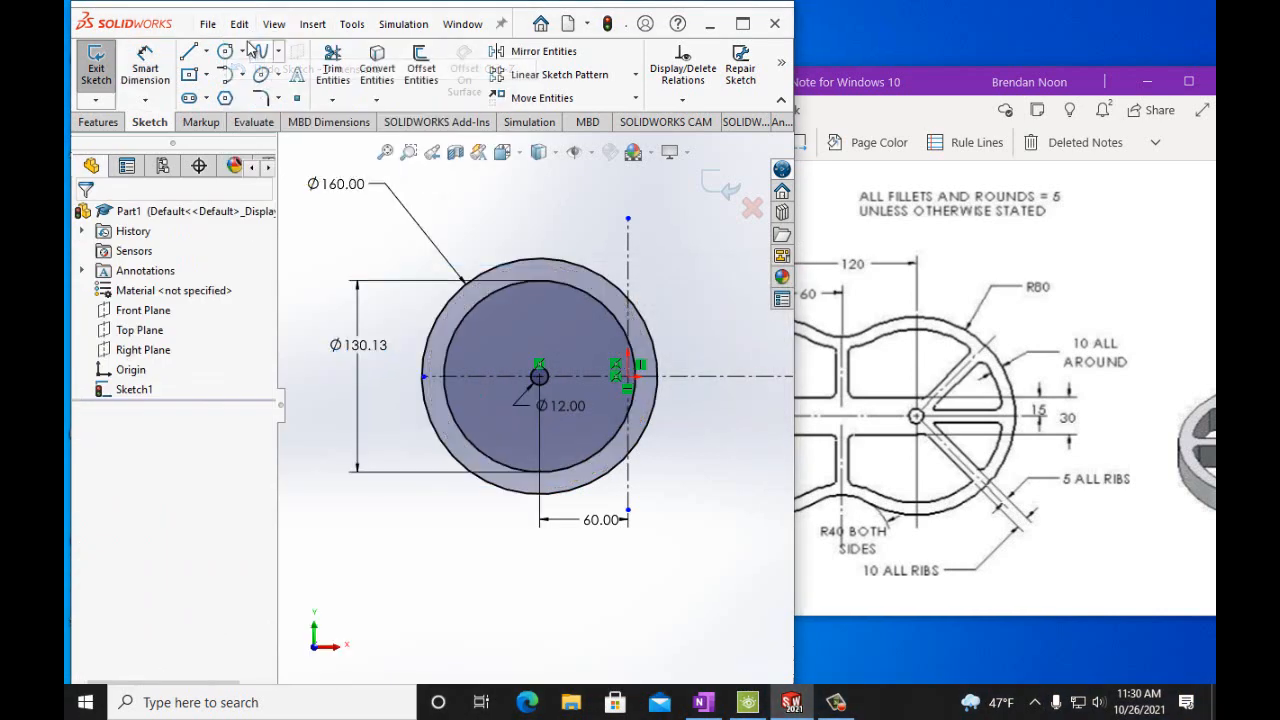
Set the new concentric circle's diameter to 140 mm.
{"action": "left_click", "coordinate": [365, 344]}
{"action": "double_click", "coordinate": [365, 344]}
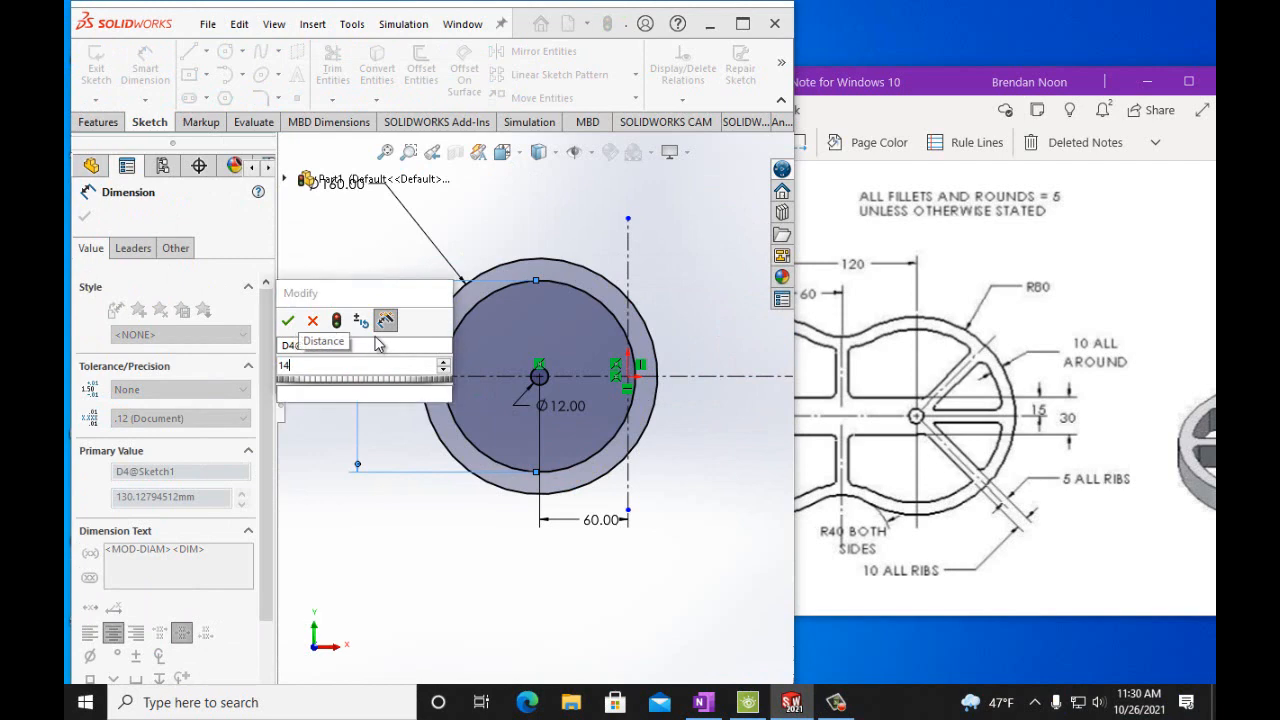
{"action": "type", "text": "0mm"}
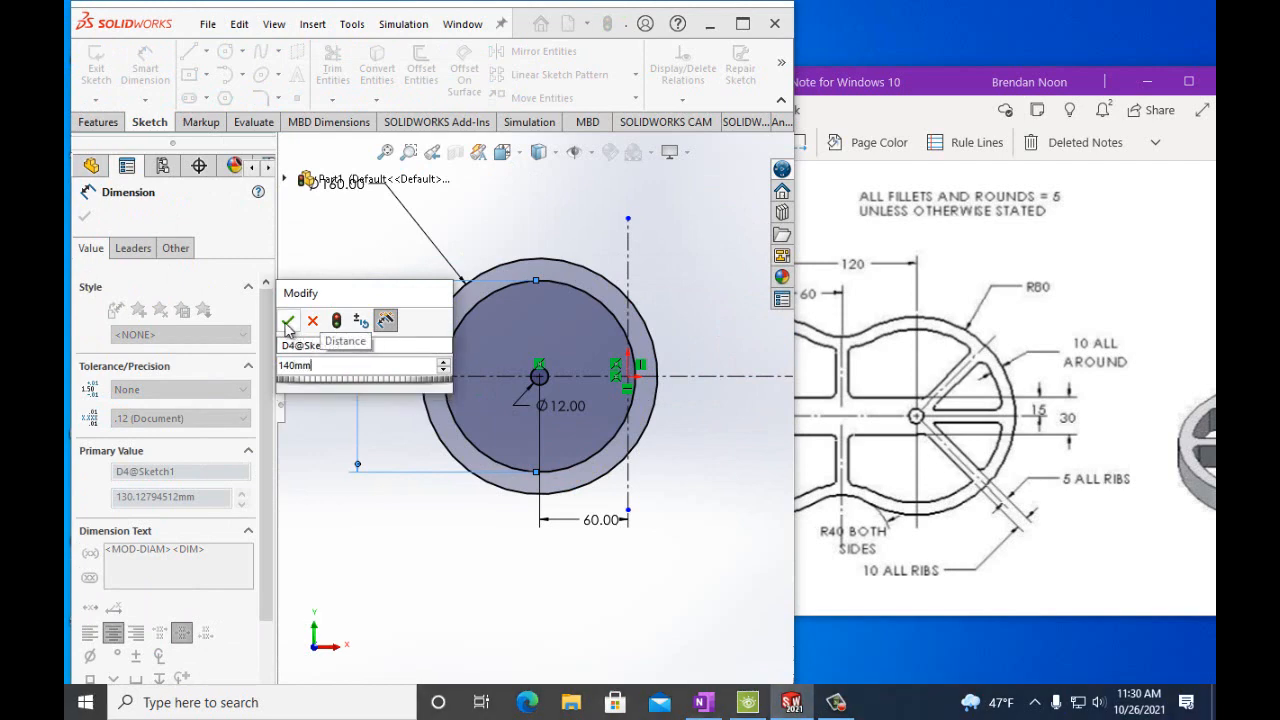
{"action": "left_click", "coordinate": [287, 320]}
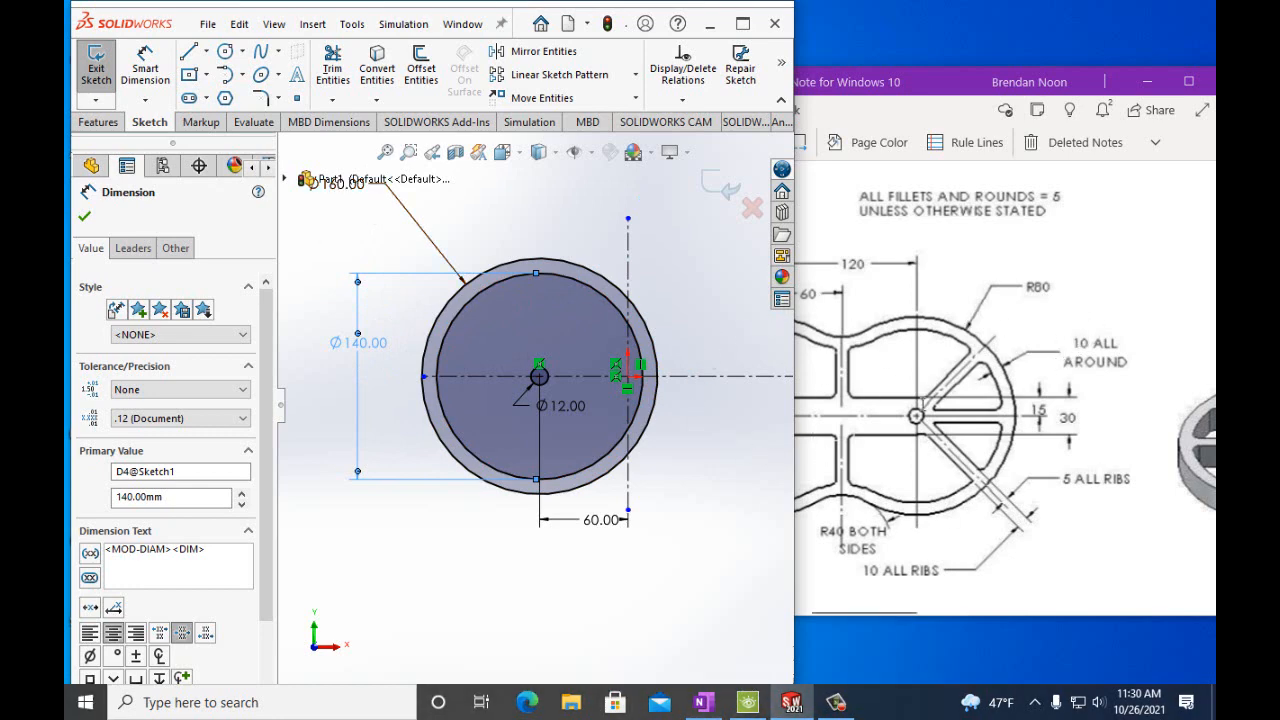
Scroll back and forth across the handout drawing to study the rib layout and its dimensions.
{"action": "left_click", "coordinate": [927, 562]}
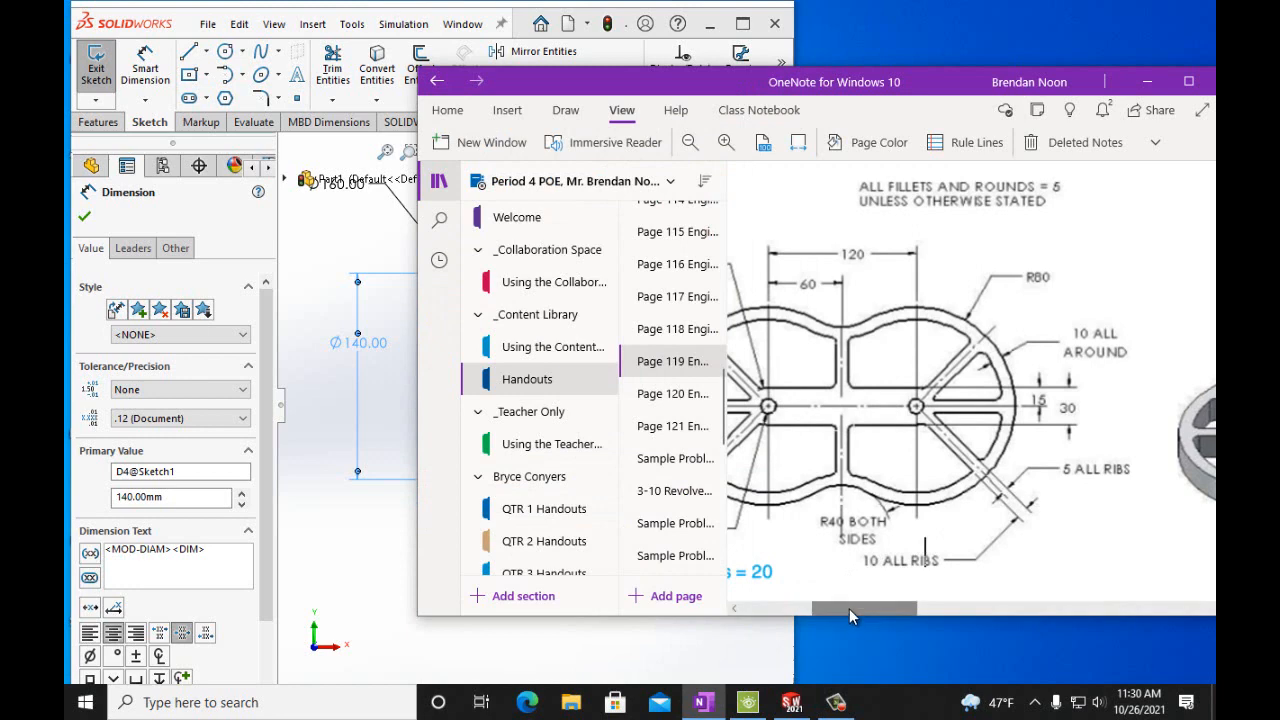
{"action": "mouse_move", "coordinate": [849, 608]}
{"action": "left_mouse_down"}
{"action": "mouse_move", "coordinate": [821, 606]}
{"action": "mouse_move", "coordinate": [907, 607]}
{"action": "left_mouse_up"}
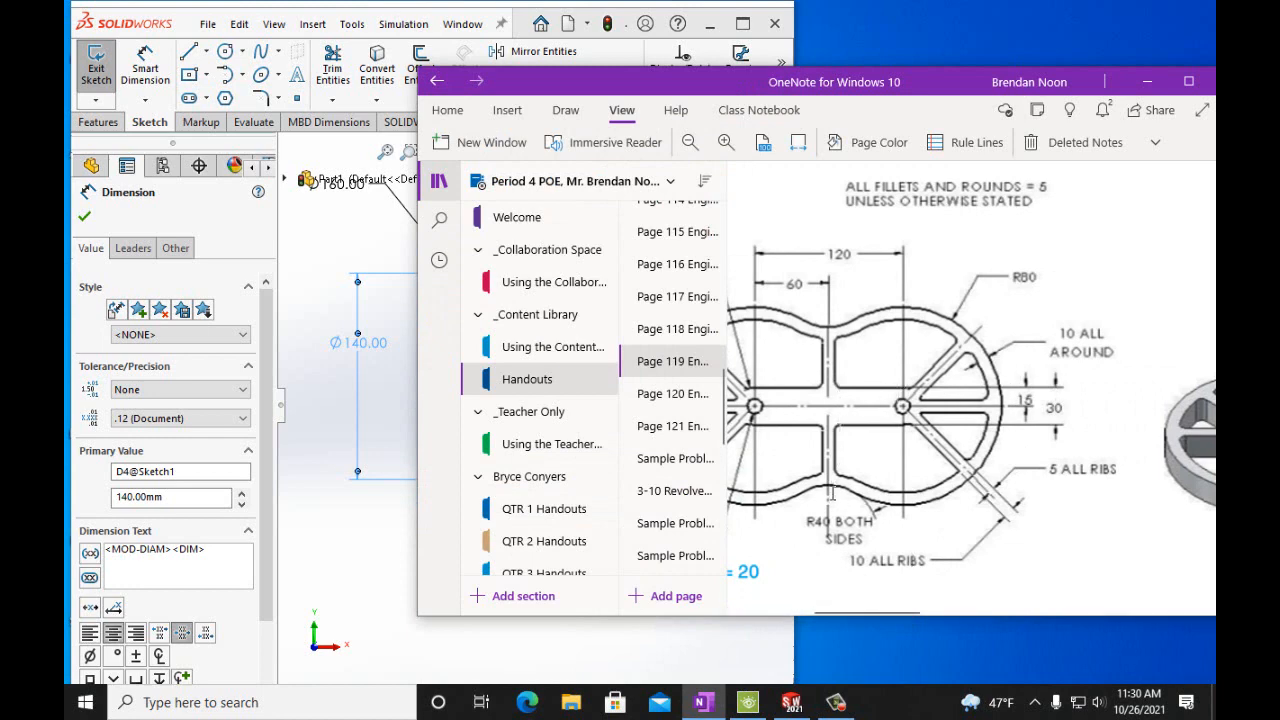
{"action": "left_click_drag", "start_coordinate": [859, 608], "coordinate": [846, 606]}
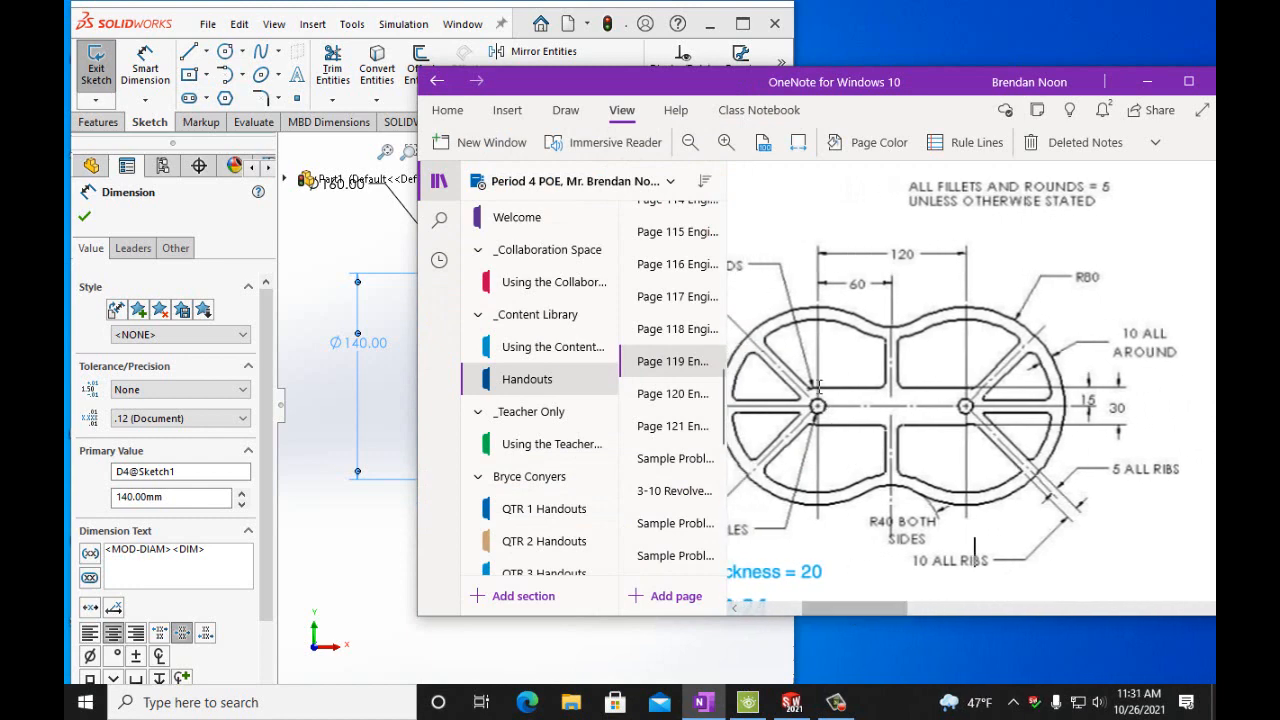
{"action": "left_click_drag", "start_coordinate": [878, 606], "coordinate": [855, 606]}
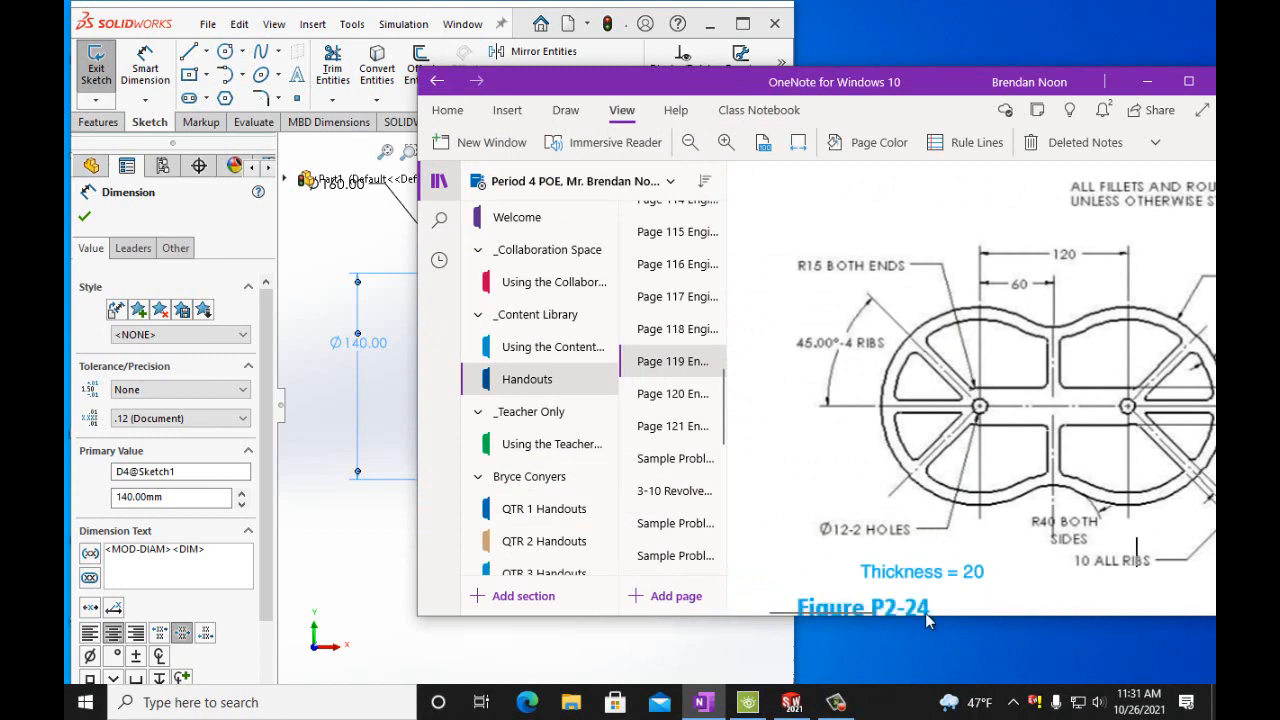
{"action": "left_click_drag", "start_coordinate": [862, 605], "coordinate": [892, 608]}
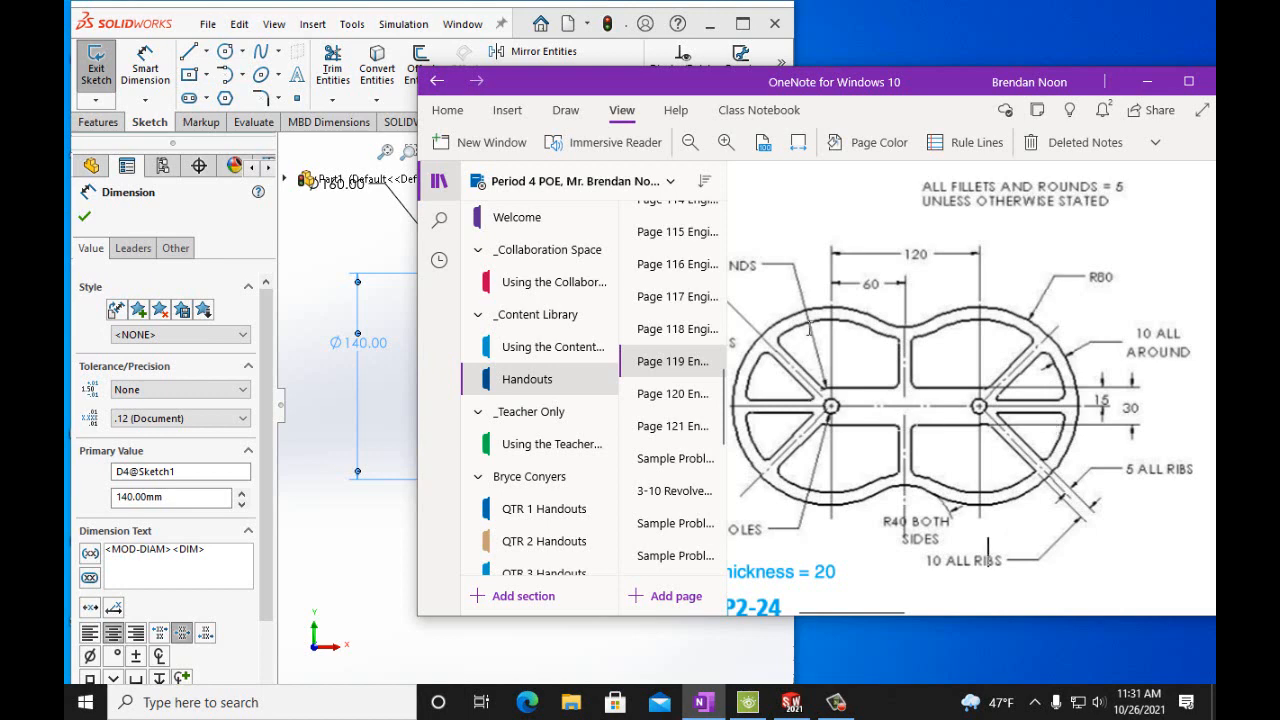
{"action": "left_click_drag", "start_coordinate": [846, 610], "coordinate": [824, 604]}
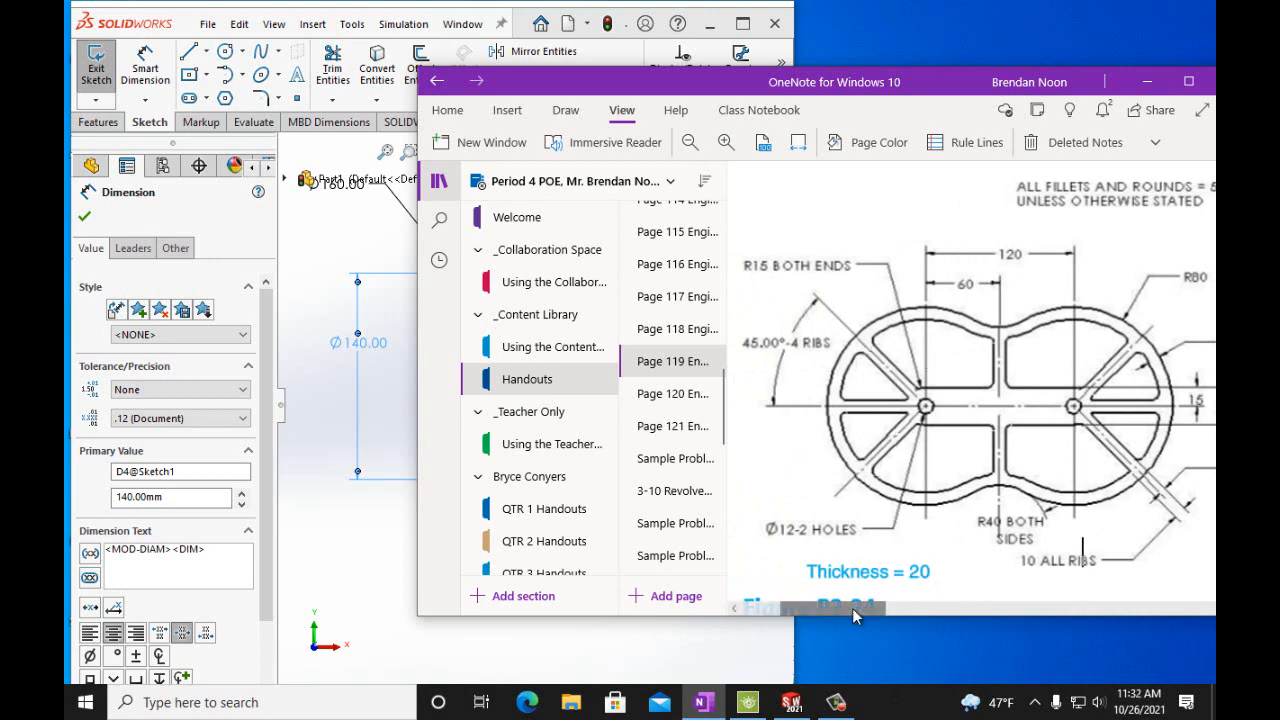
{"action": "left_click_drag", "start_coordinate": [852, 608], "coordinate": [879, 608]}
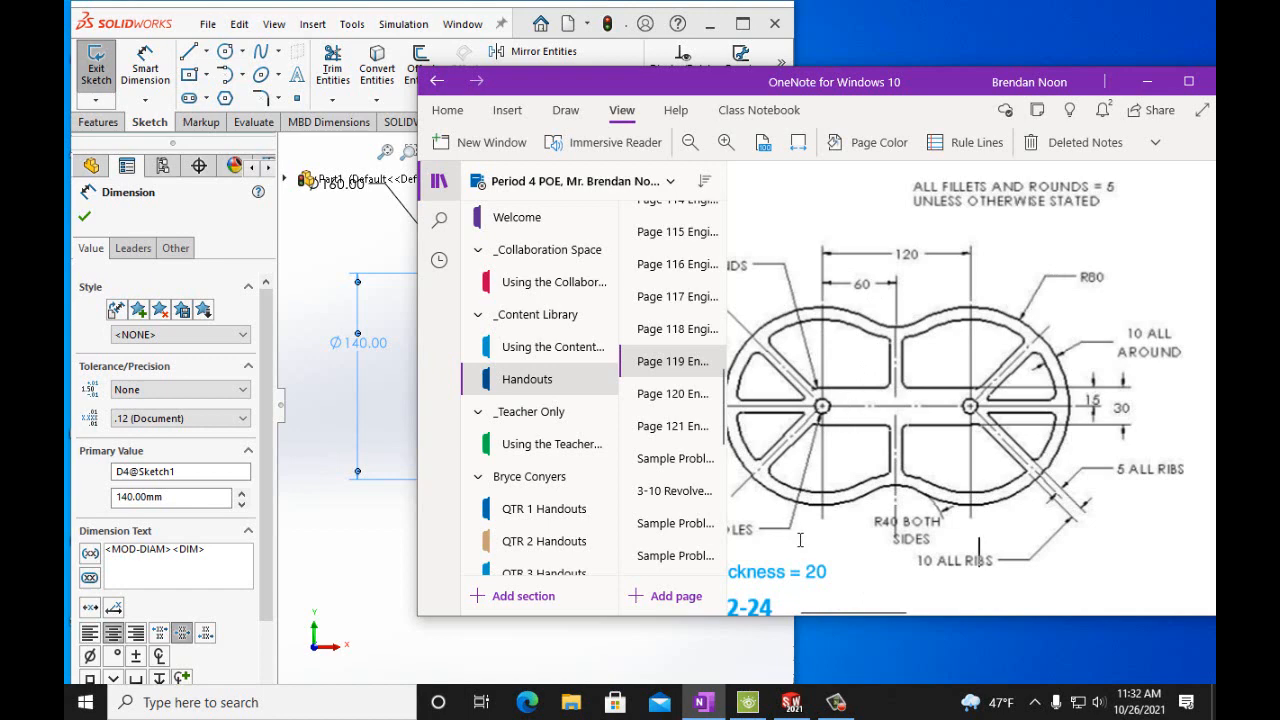
{"action": "left_click_drag", "start_coordinate": [854, 609], "coordinate": [841, 605]}
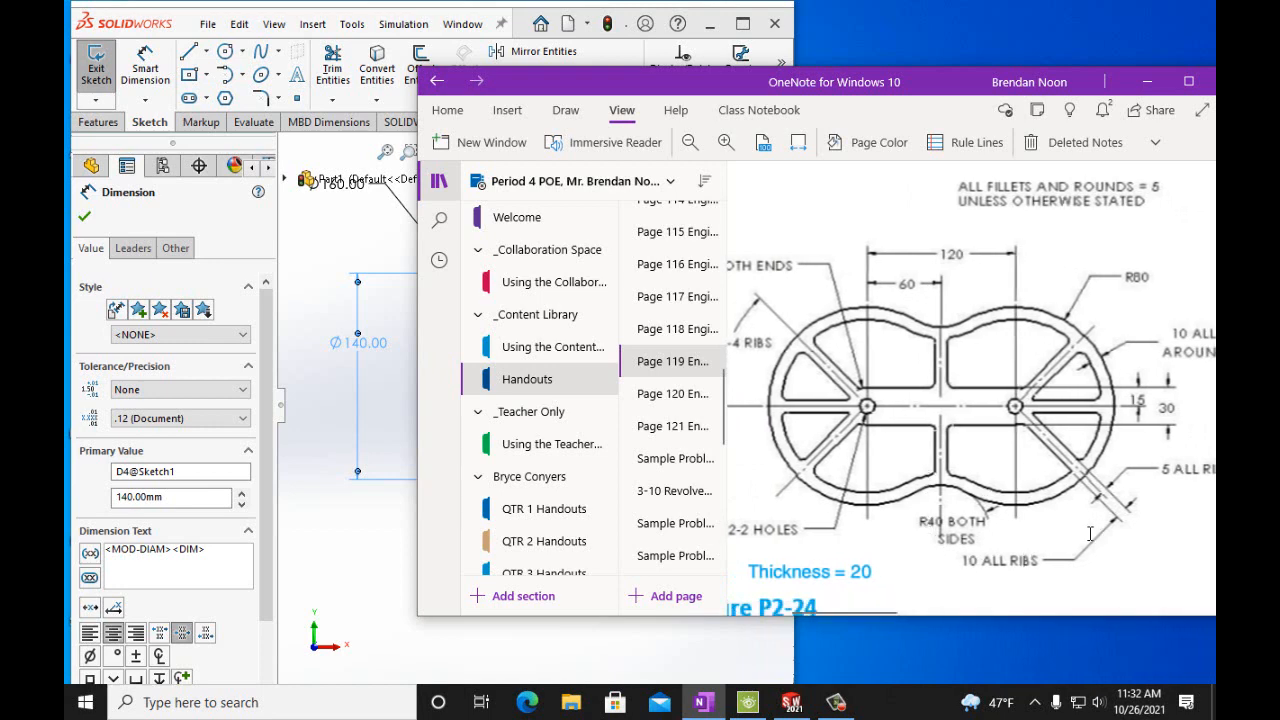
{"action": "left_click_drag", "start_coordinate": [877, 607], "coordinate": [898, 610]}
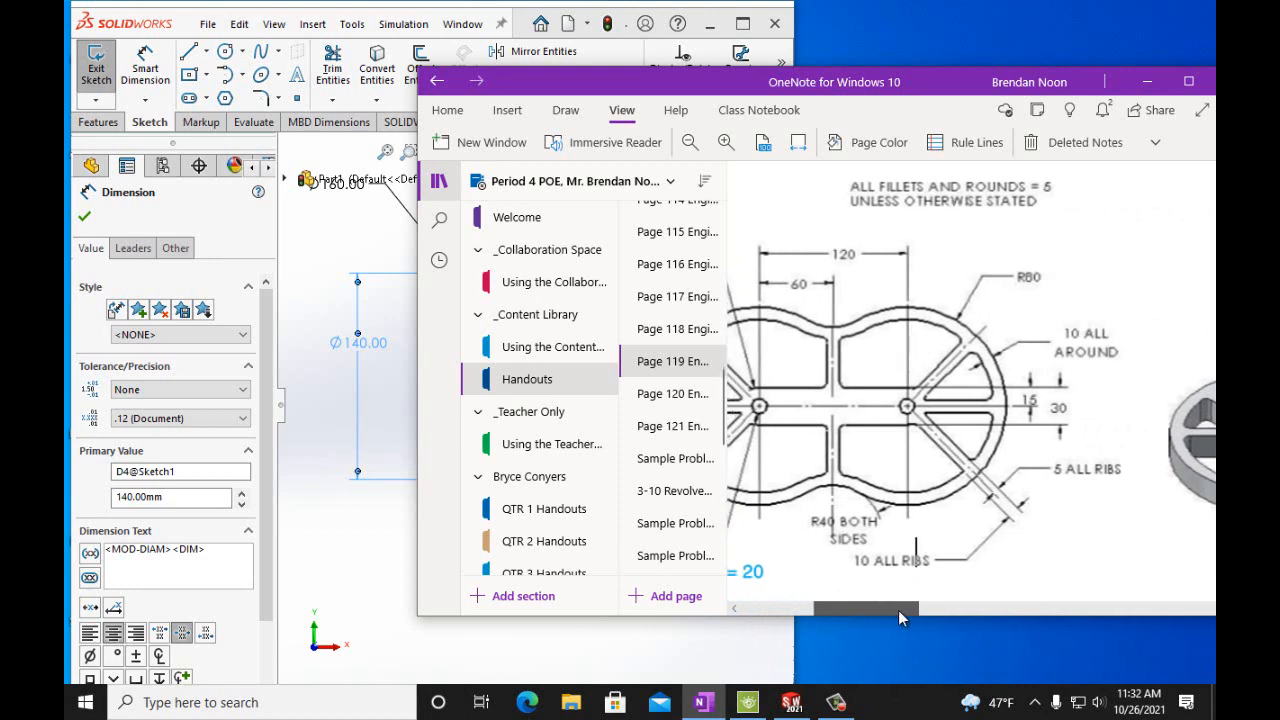
Sketch a horizontal line above the small circle's center, inside the 140 mm circle.
{"action": "left_click", "coordinate": [333, 254]}
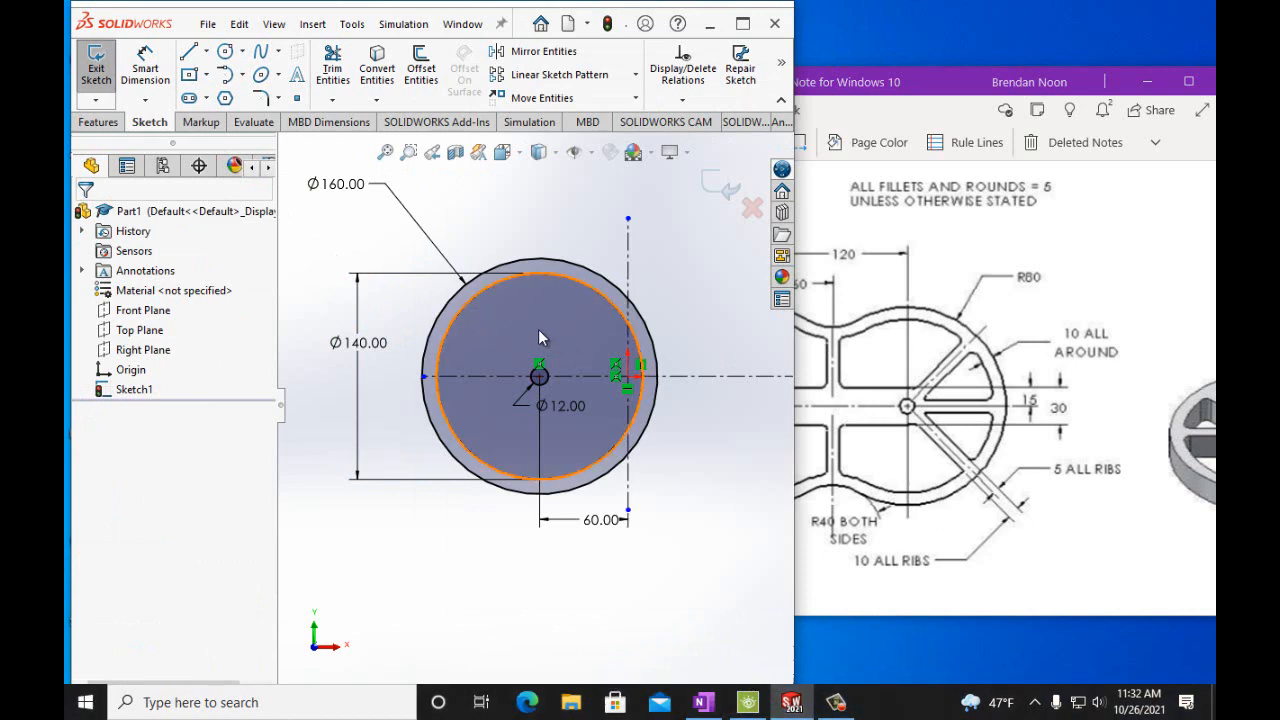
{"action": "scroll", "coordinate": [568, 327], "scroll_direction": "down", "scroll_amount": 3}
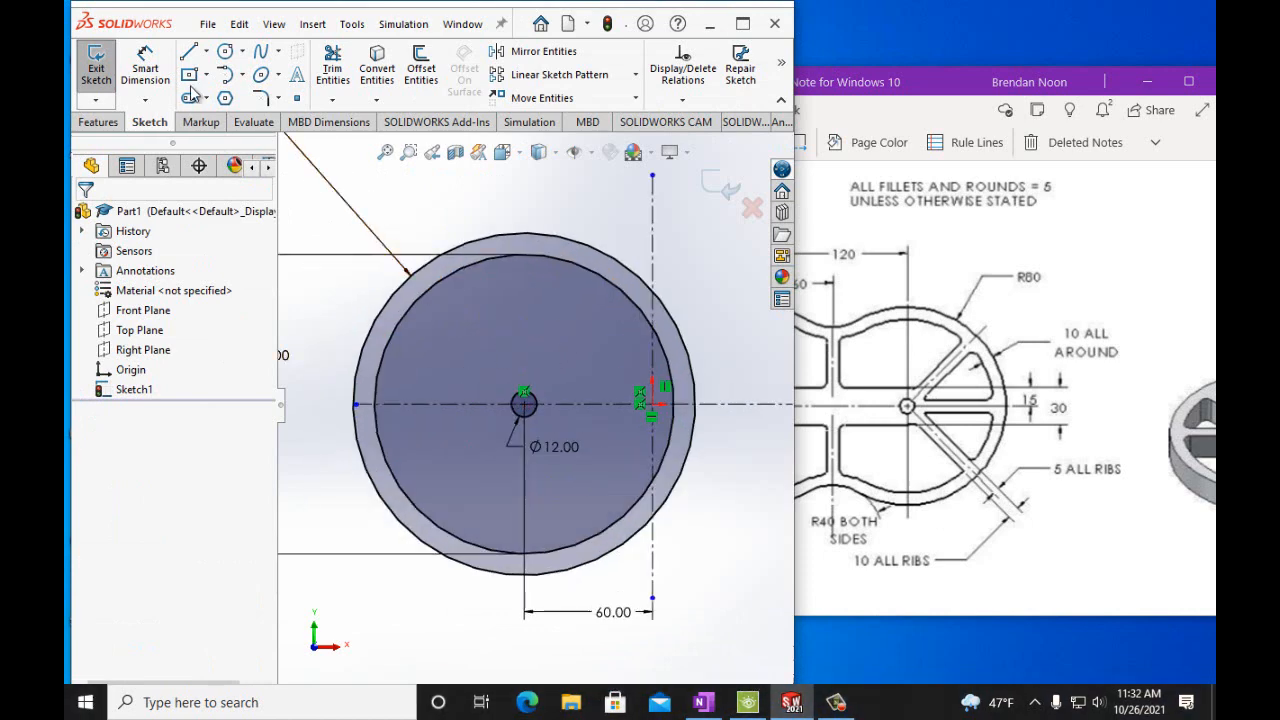
{"action": "left_click", "coordinate": [187, 56]}
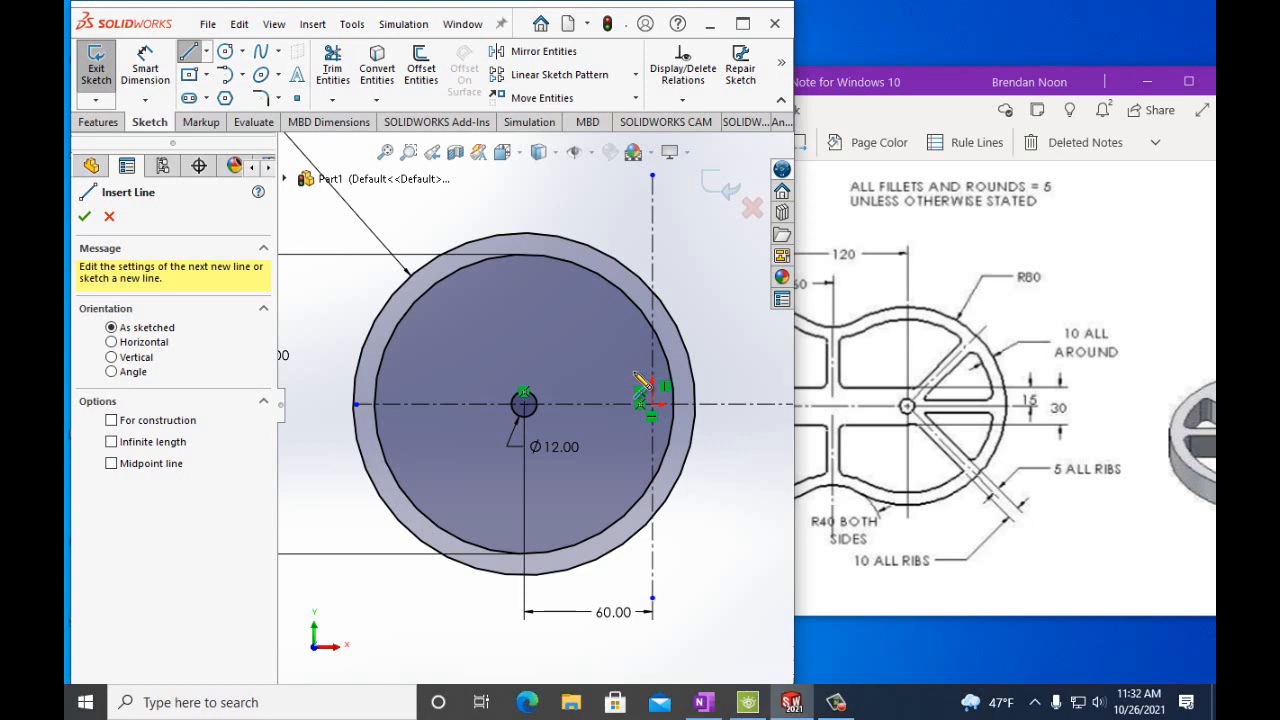
{"action": "left_click", "coordinate": [523, 401]}
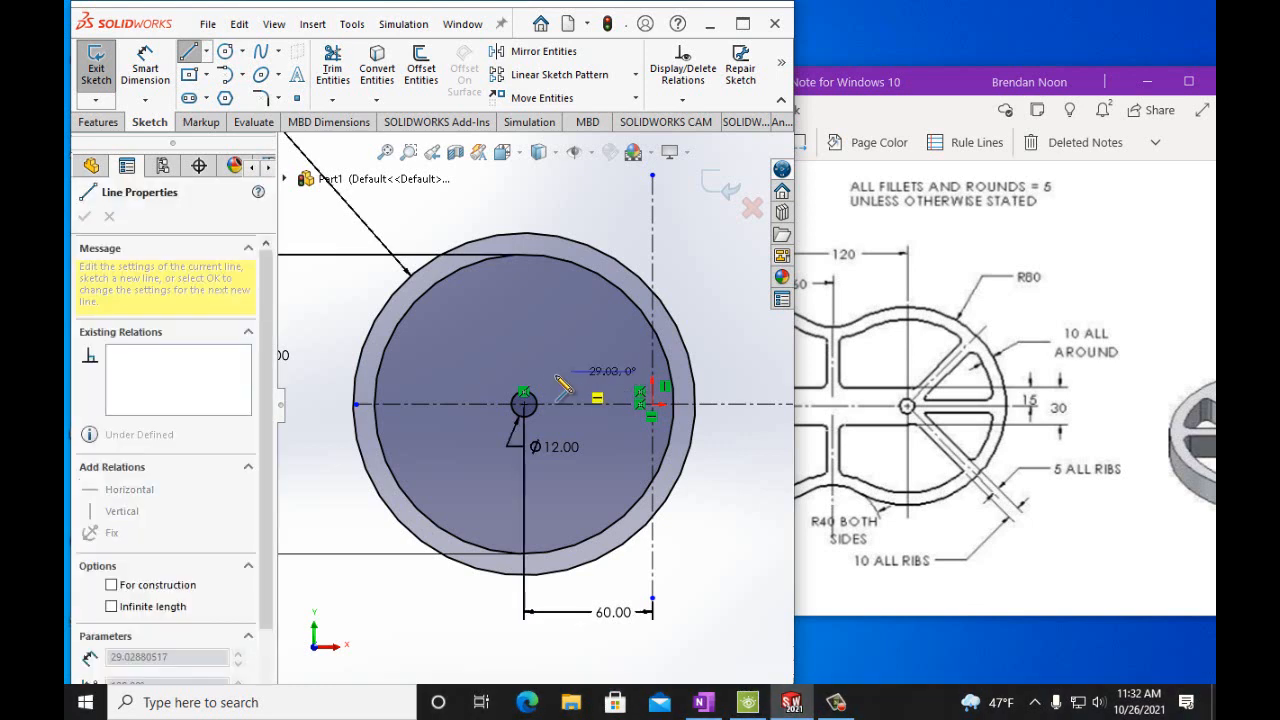
{"action": "left_click", "coordinate": [499, 372]}
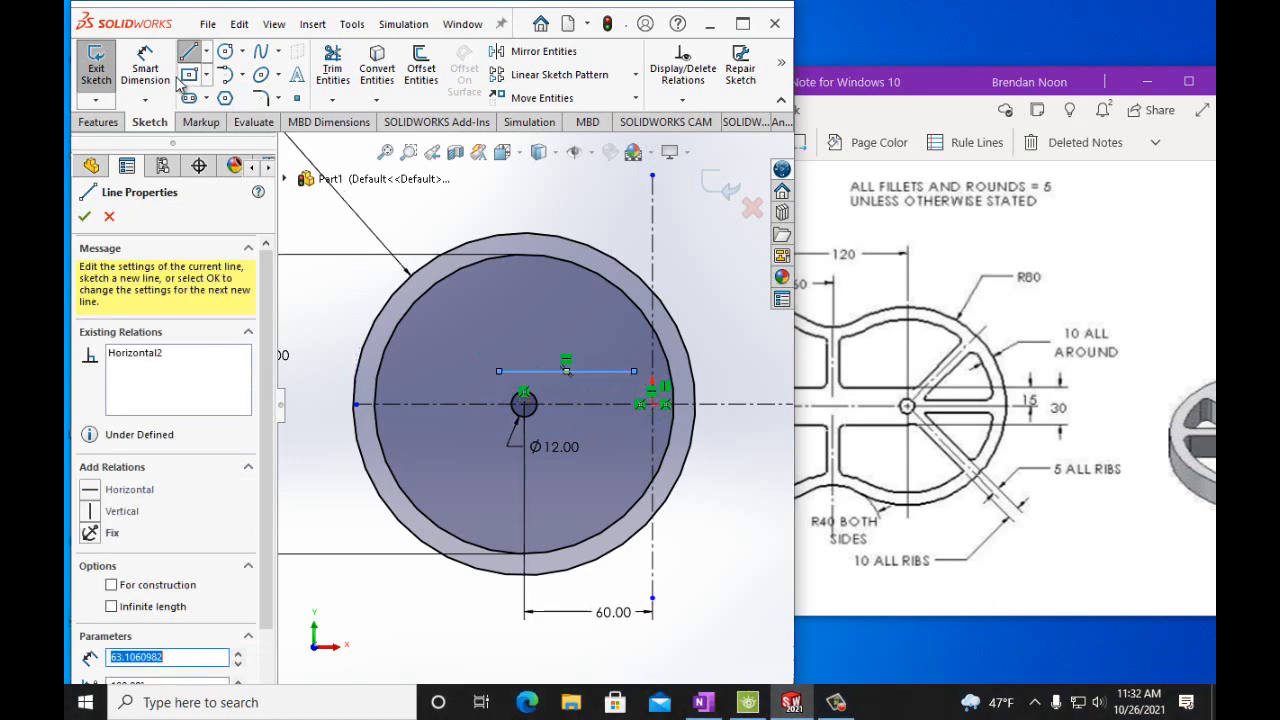
Dimension the horizontal line's distance from the horizontal centerline as 15 mm.
{"action": "left_click", "coordinate": [145, 68]}
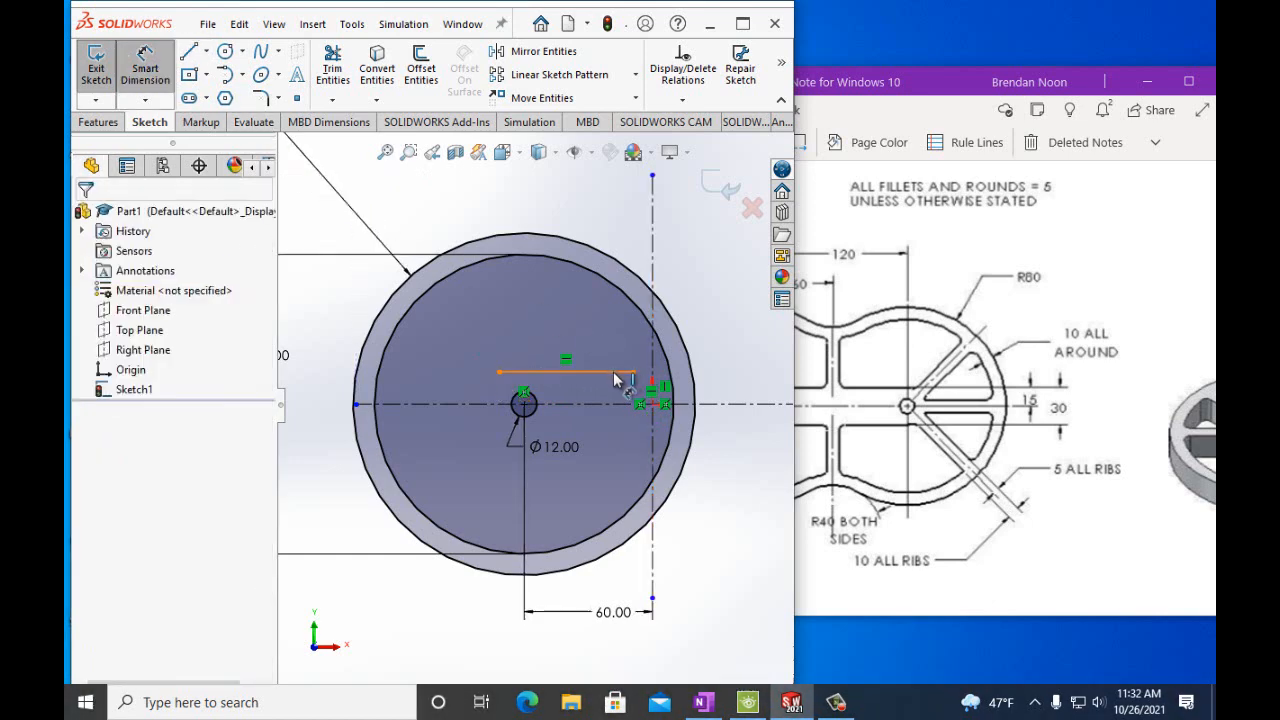
{"action": "left_click", "coordinate": [605, 371]}
{"action": "left_click", "coordinate": [614, 404]}
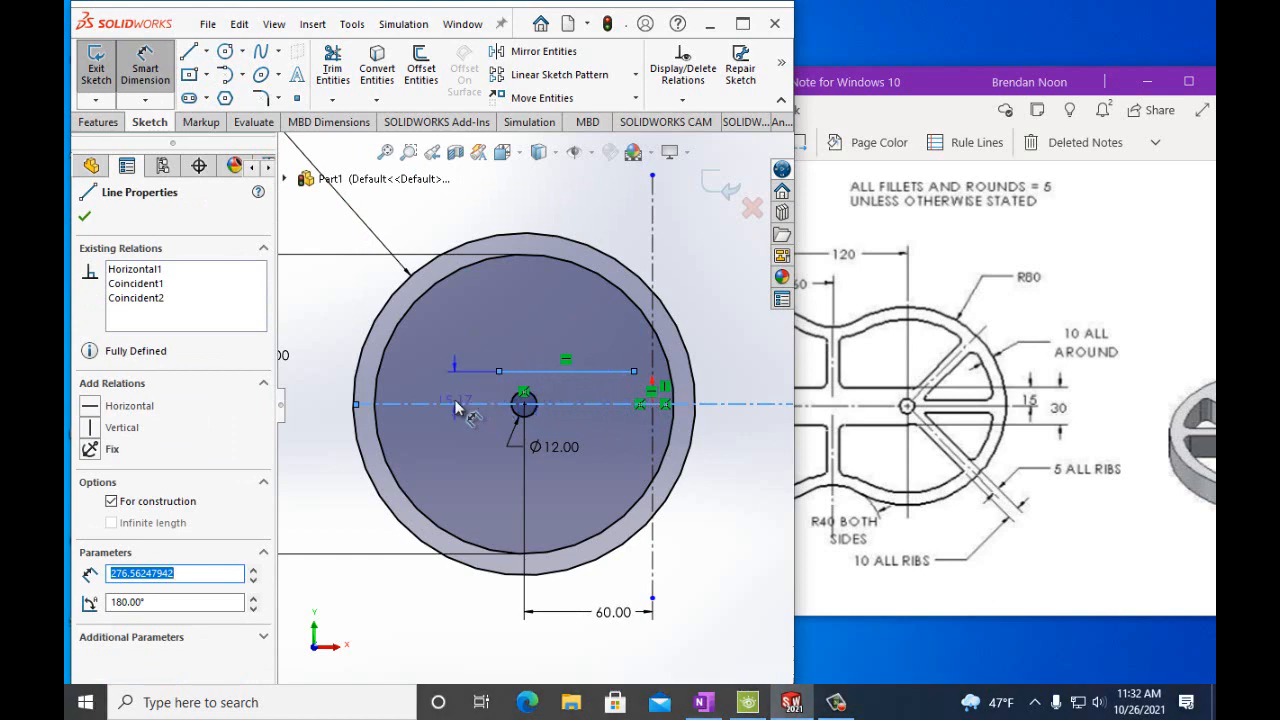
{"action": "left_click", "coordinate": [322, 404]}
{"action": "type", "text": "1"}
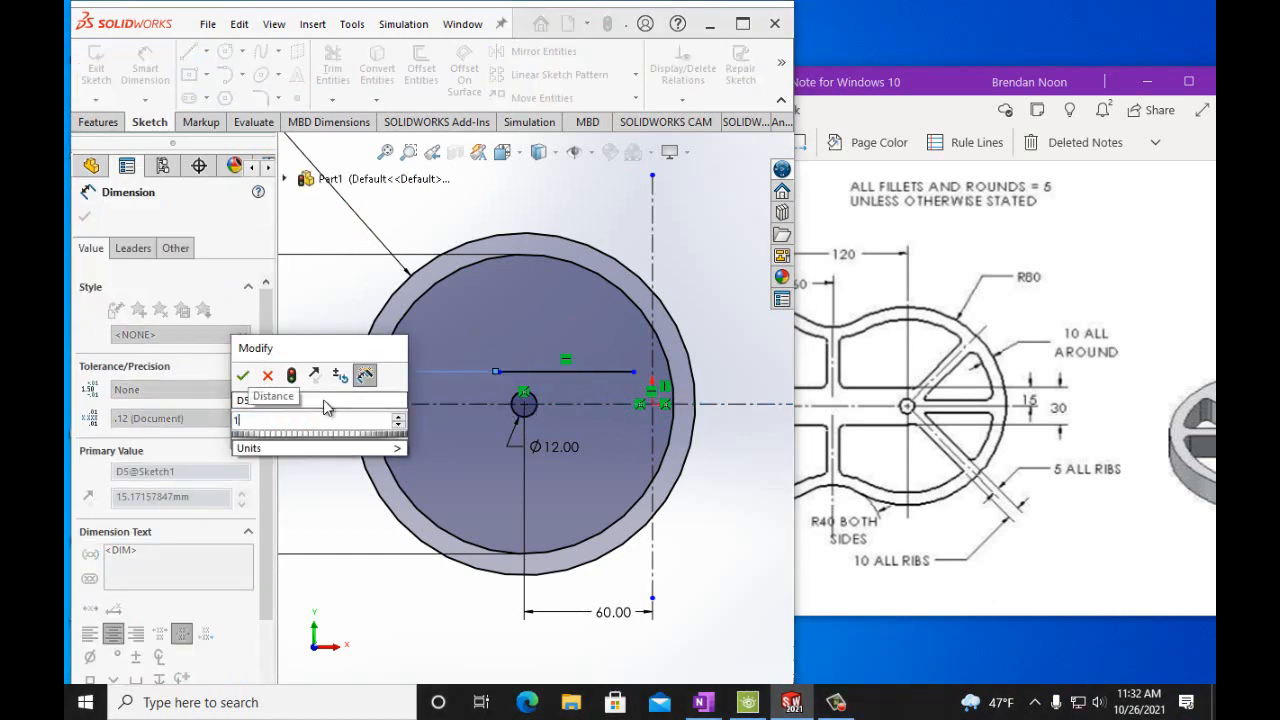
{"action": "type", "text": "5mm"}
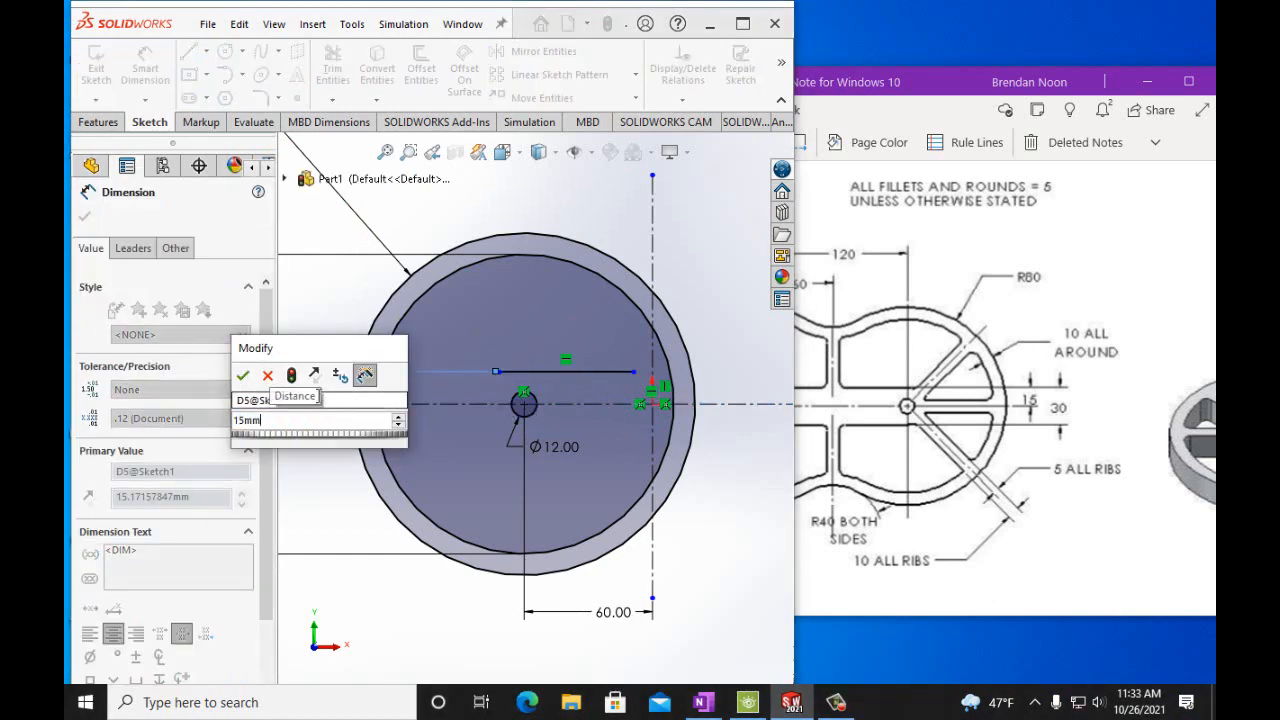
{"action": "left_click", "coordinate": [243, 376]}
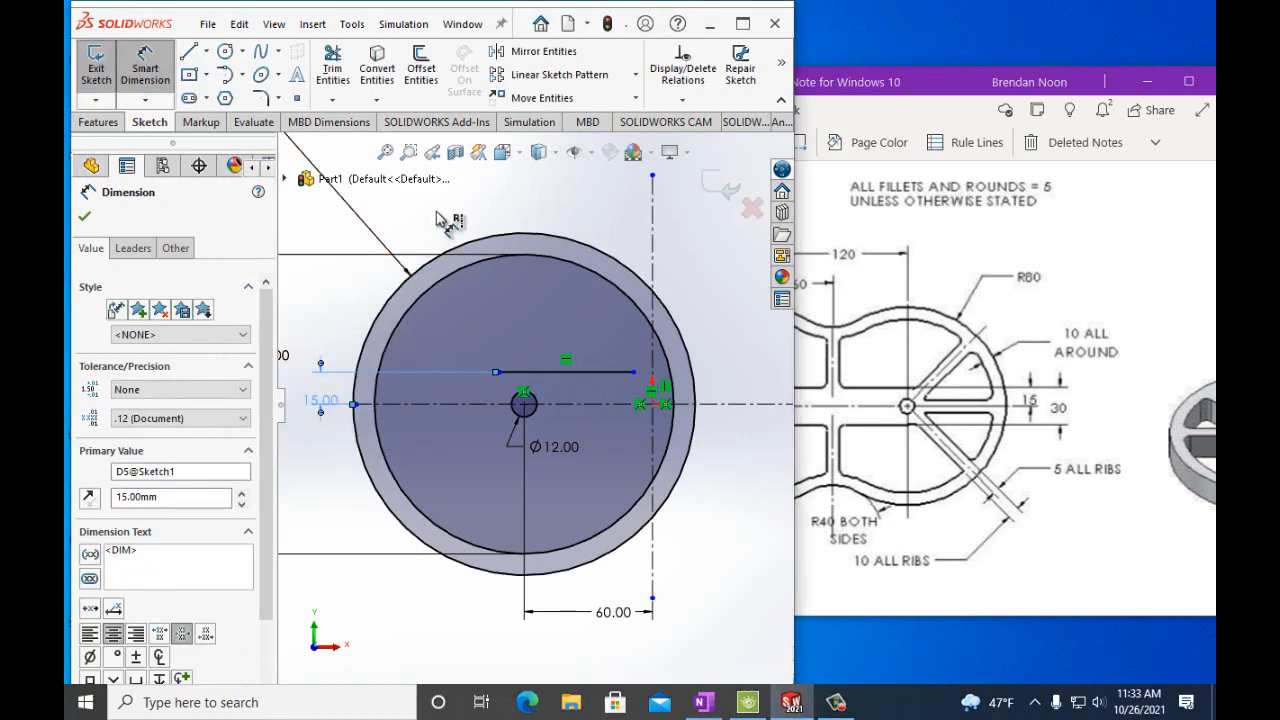
Mirror the horizontal line about the horizontal centerline.
{"action": "left_click", "coordinate": [560, 52]}
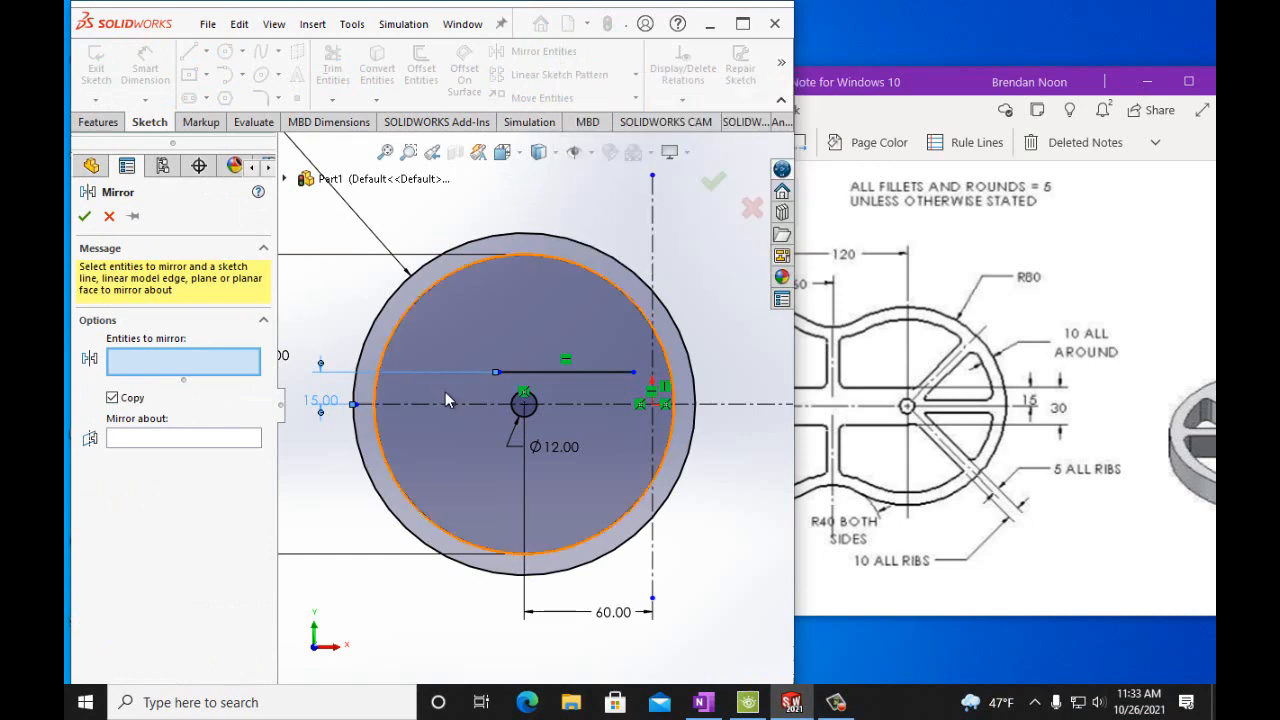
{"action": "left_click", "coordinate": [515, 372]}
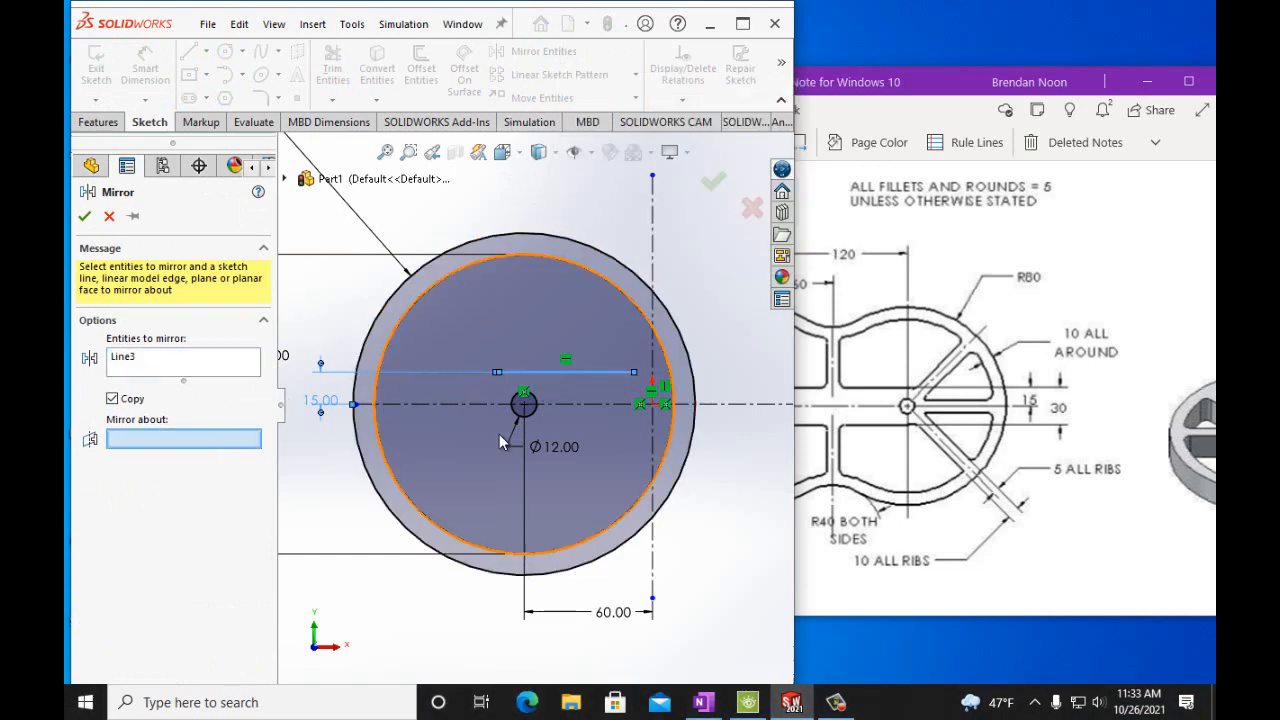
{"action": "left_click", "coordinate": [569, 405]}
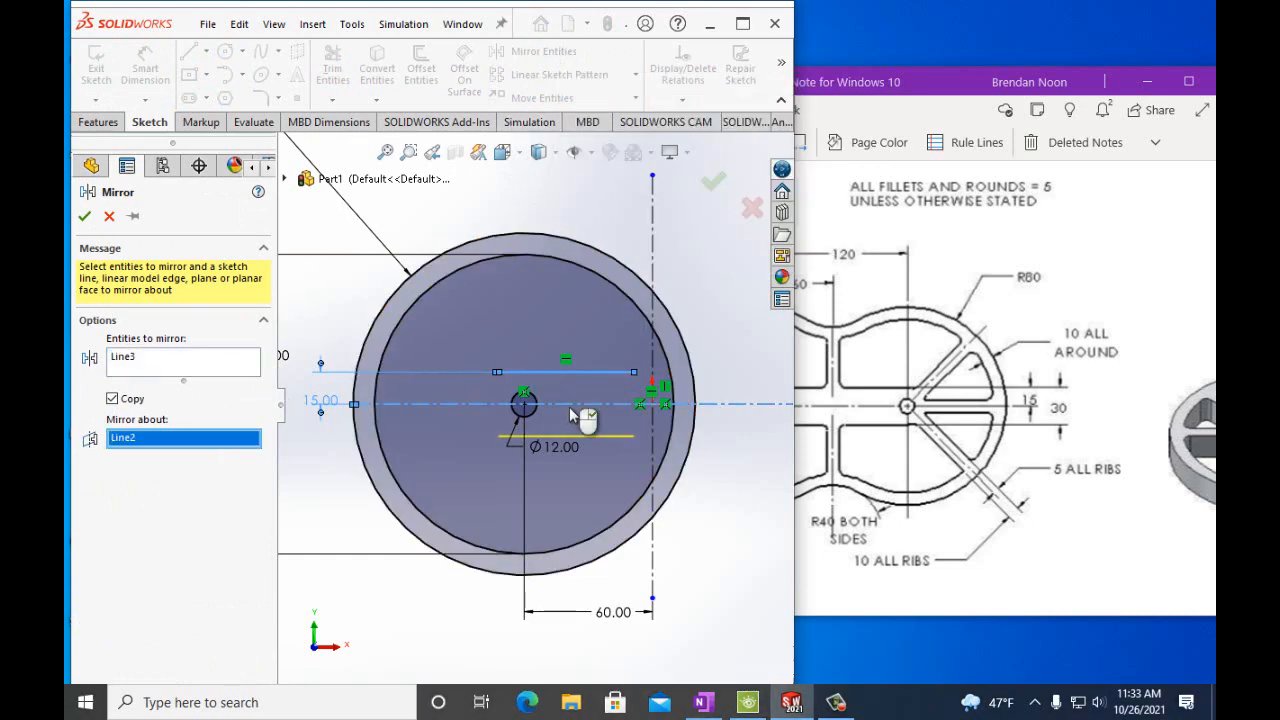
{"action": "left_click", "coordinate": [85, 216]}
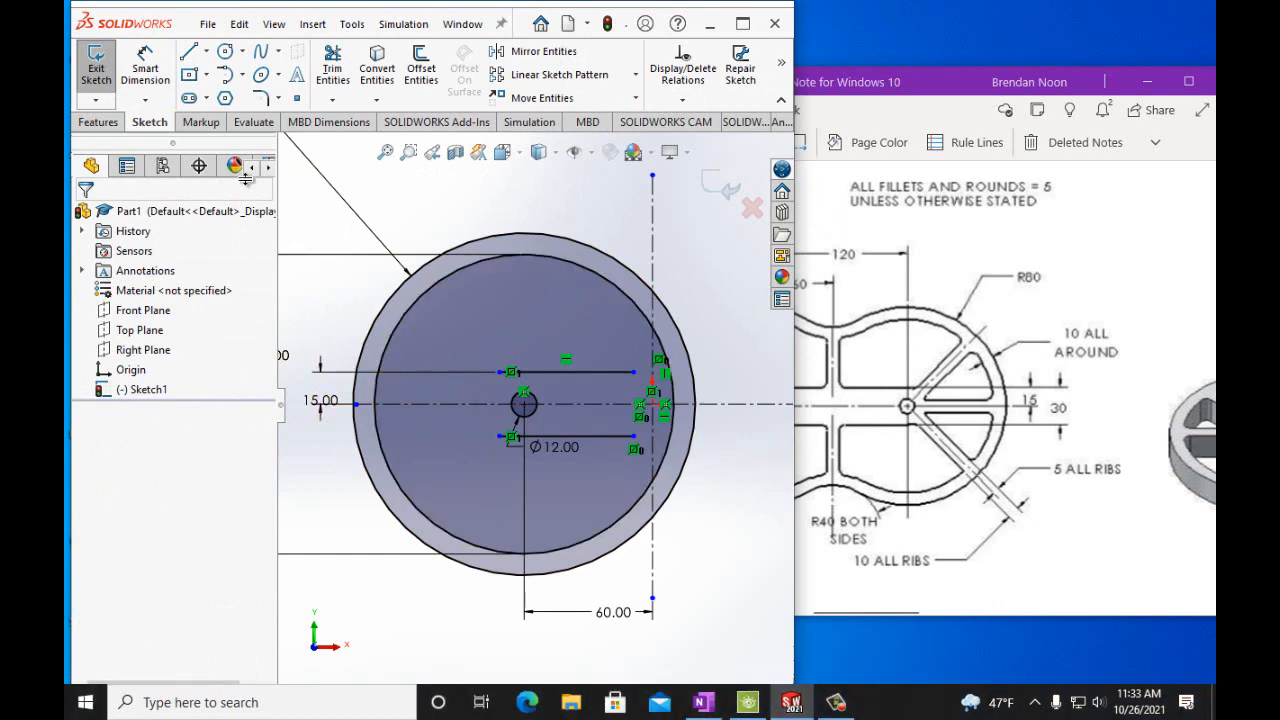
Sketch two perpendicular diagonal centerlines from the small circle's center, one toward the upper left and one toward the lower left.
{"action": "left_click", "coordinate": [208, 53]}
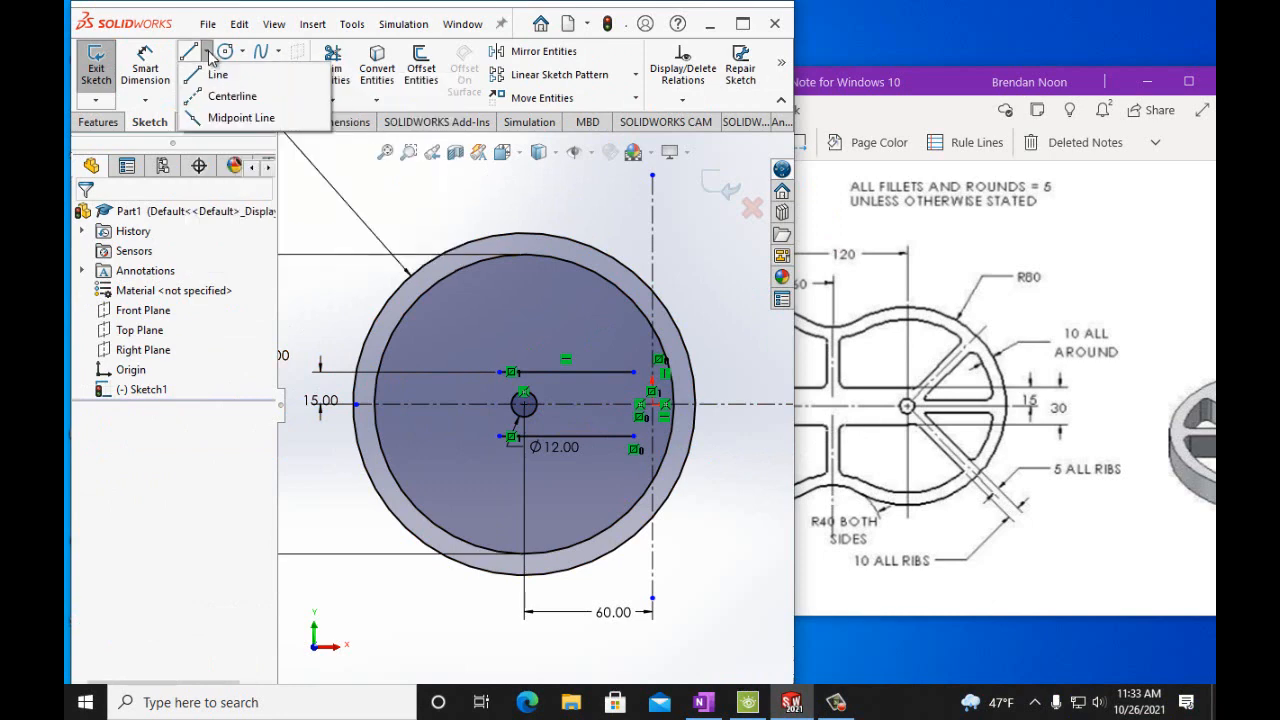
{"action": "left_click", "coordinate": [222, 96]}
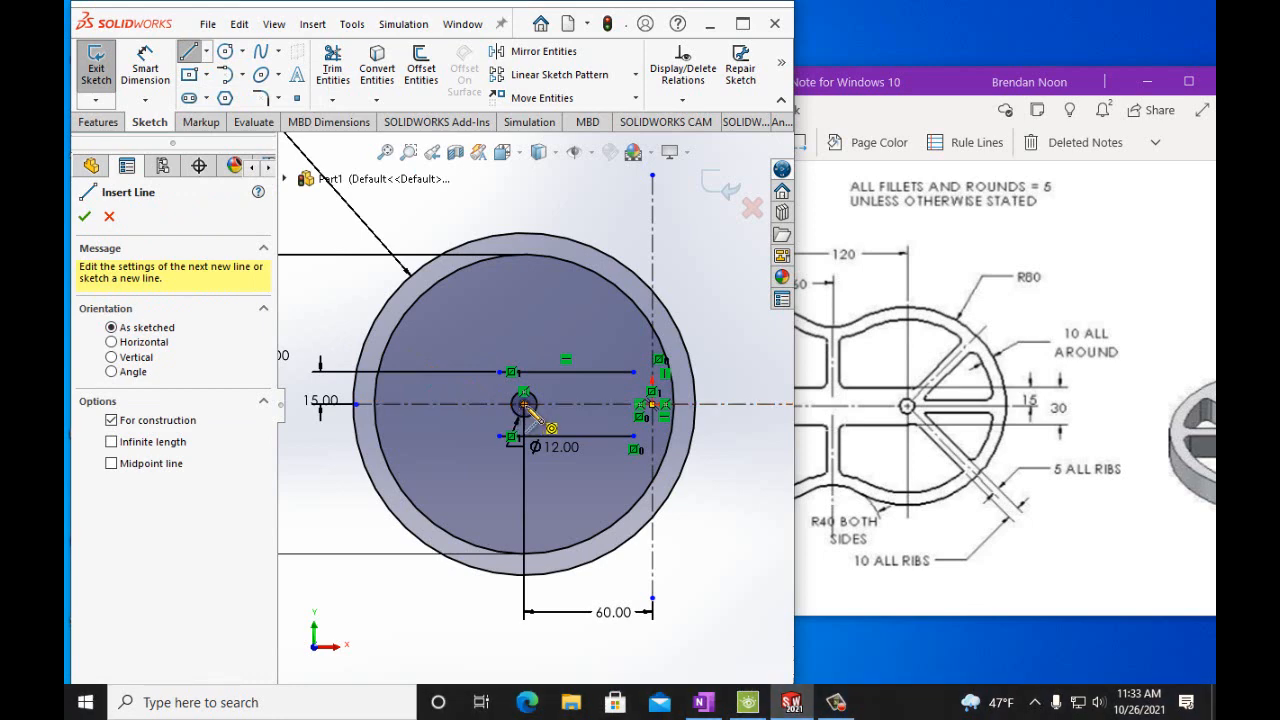
{"action": "left_click", "coordinate": [524, 404]}
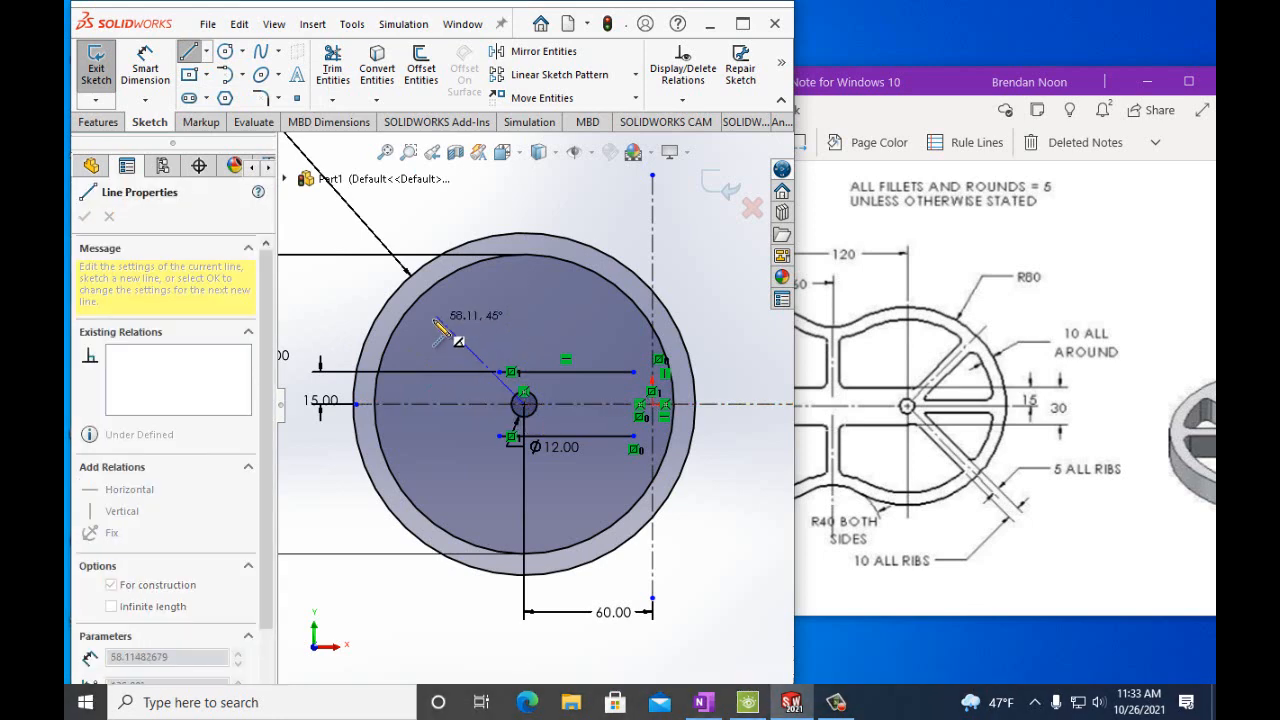
{"action": "left_click", "coordinate": [386, 268]}
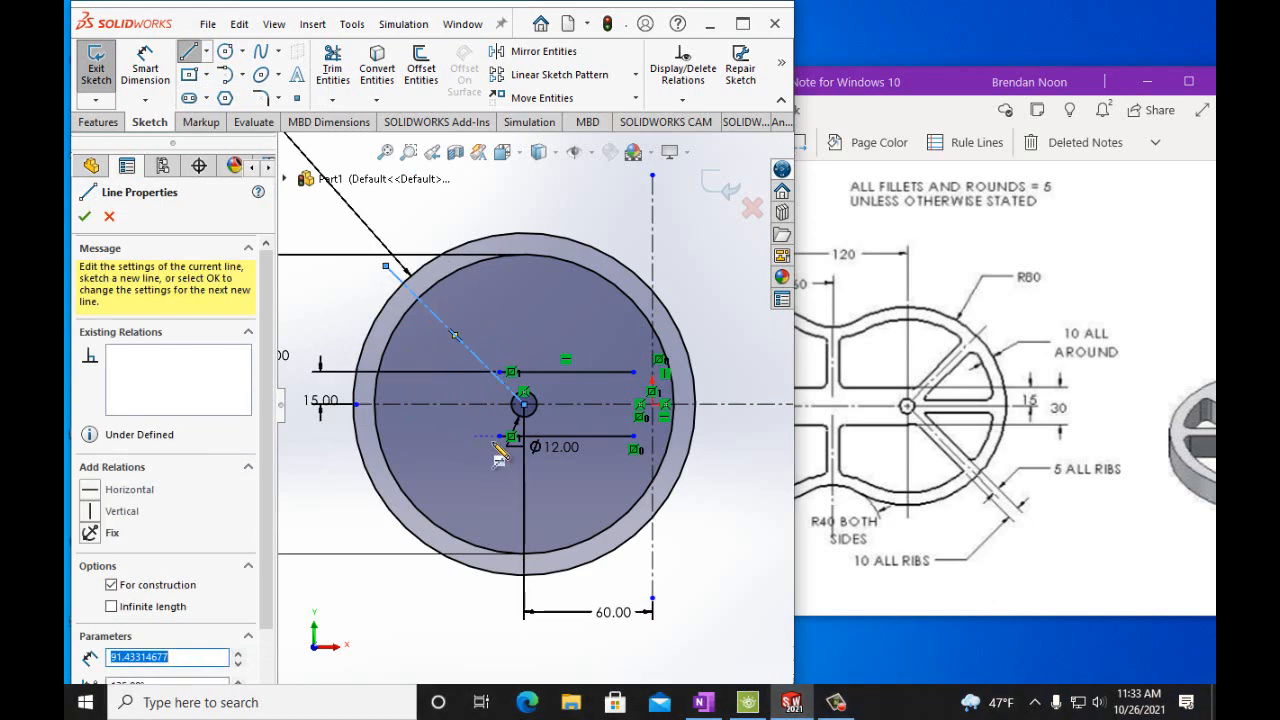
{"action": "left_click", "coordinate": [524, 405]}
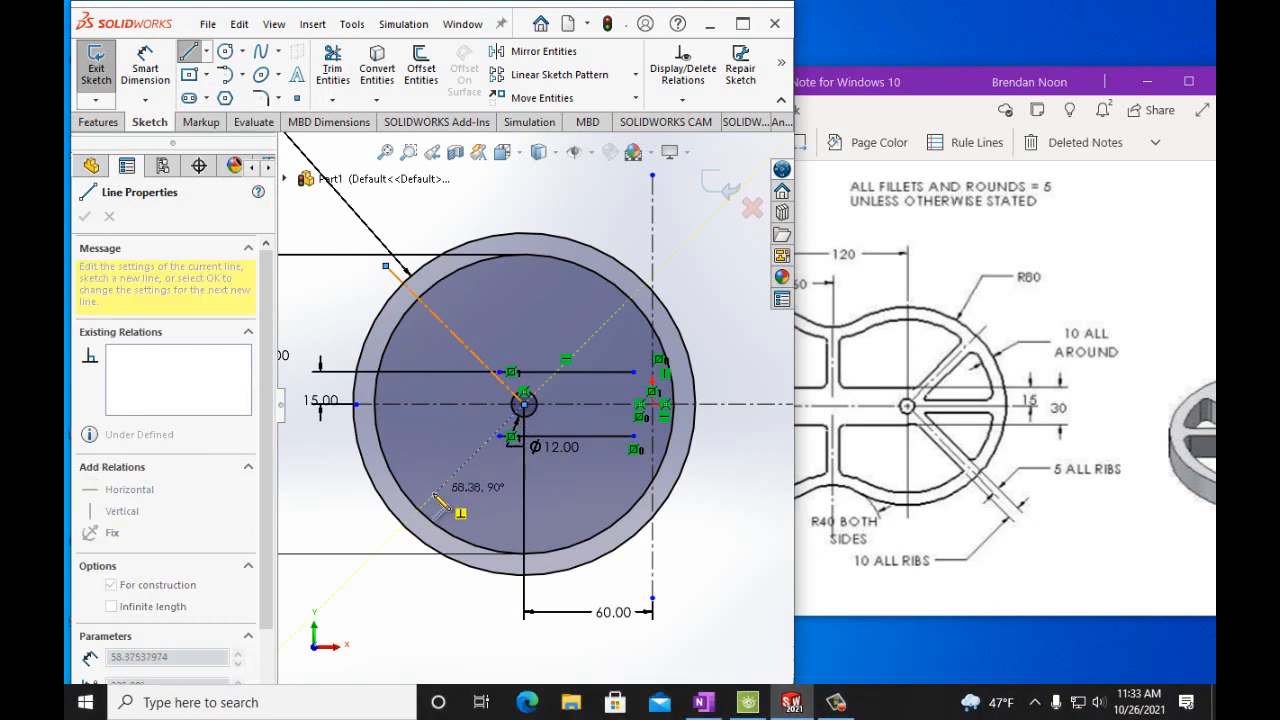
{"action": "left_click", "coordinate": [389, 538]}
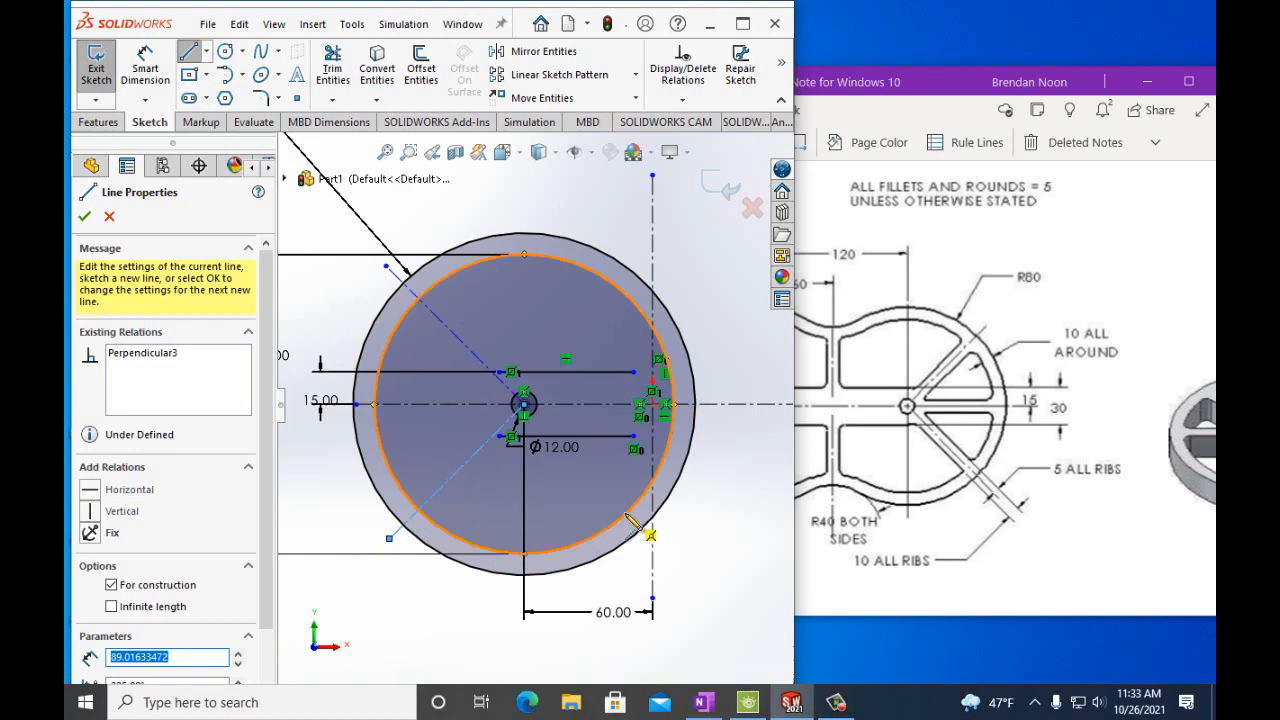
Sketch a line from the upper horizontal line's end, parallel to the upper-left centerline, out to the 140 mm circle.
{"action": "left_click", "coordinate": [207, 57]}
{"action": "left_click", "coordinate": [210, 66]}
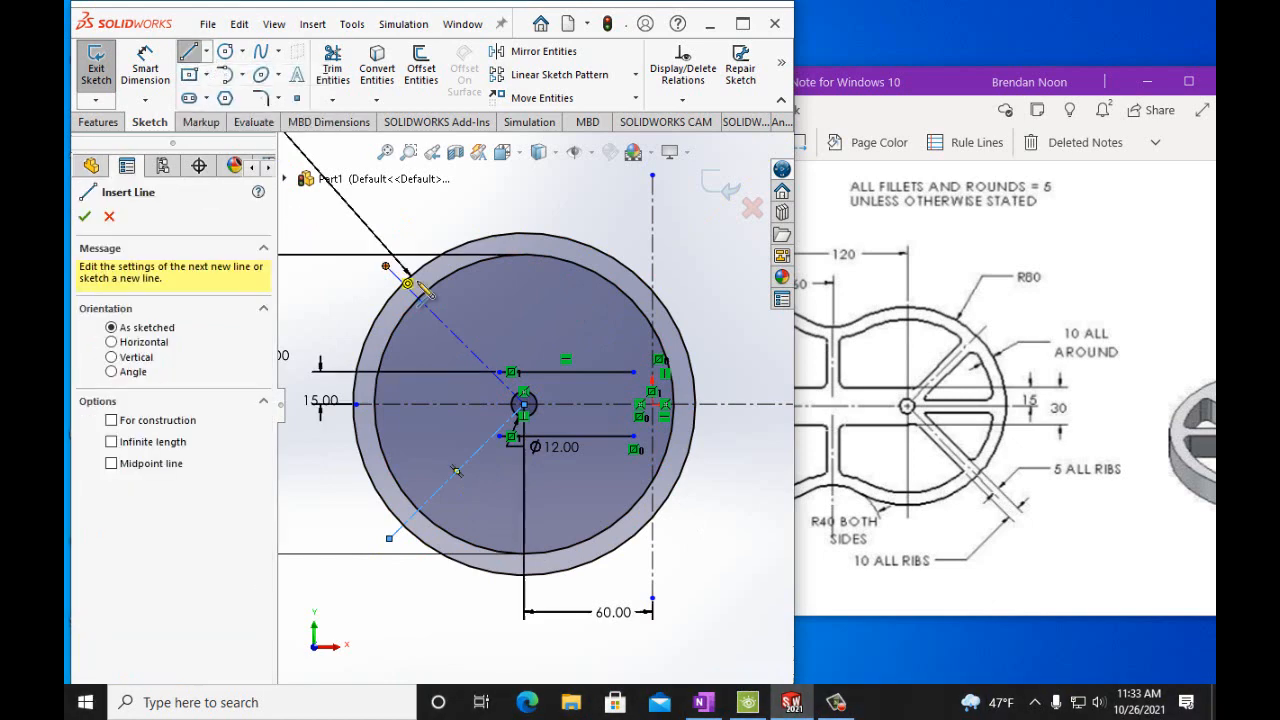
{"action": "left_click", "coordinate": [502, 374]}
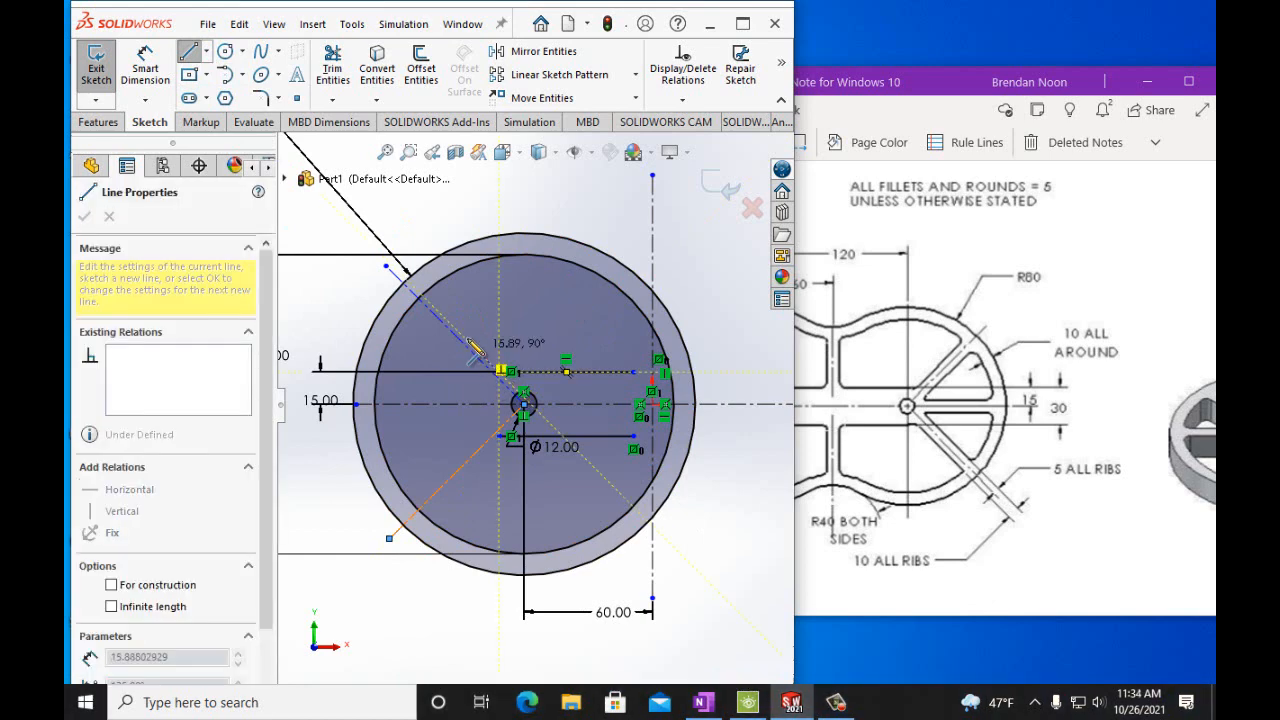
{"action": "double_click", "coordinate": [424, 300]}
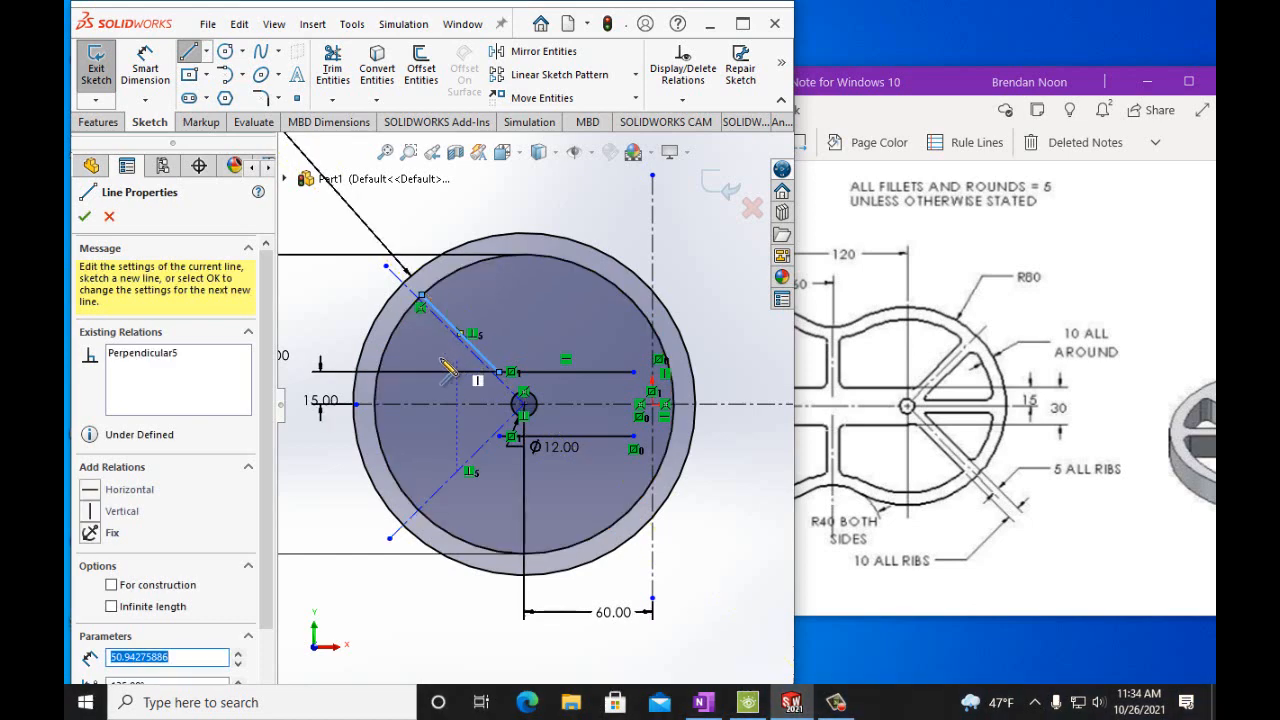
Dimension the offset between the upper diagonal line and the upper-left centerline as 5 mm.
{"action": "scroll", "coordinate": [392, 288], "scroll_direction": "down", "scroll_amount": 5}
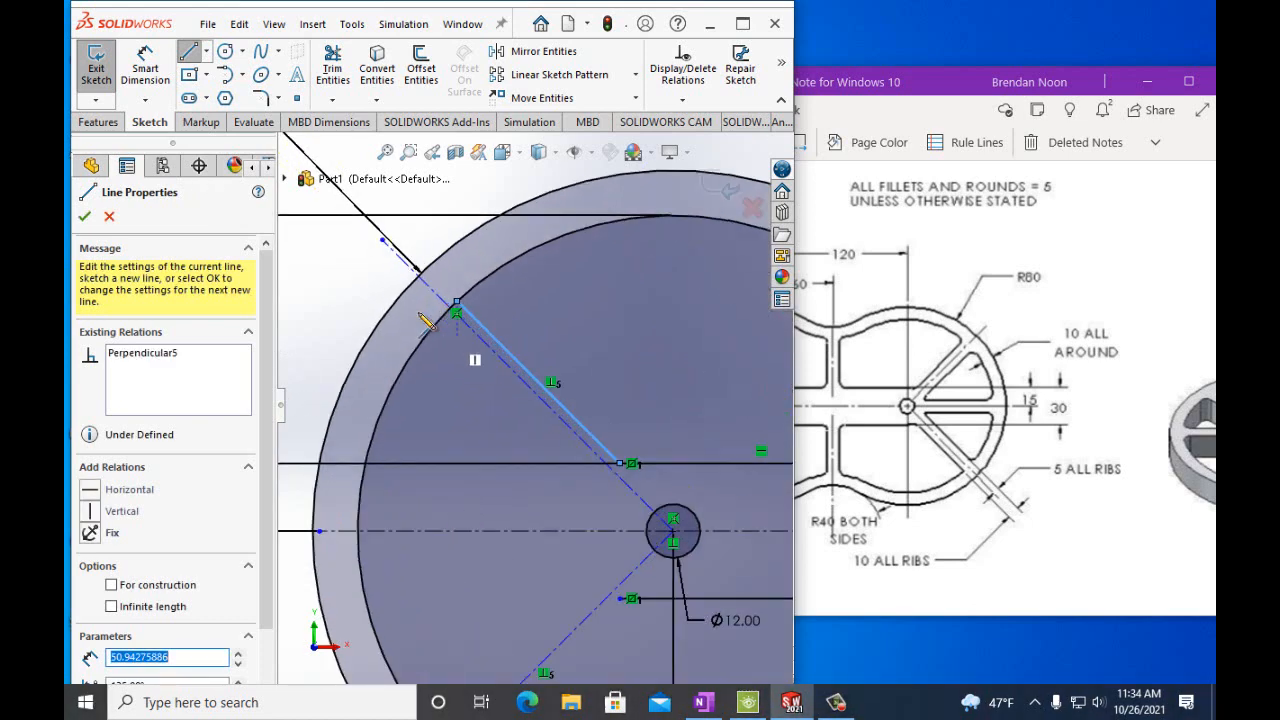
{"action": "left_click", "coordinate": [145, 70]}
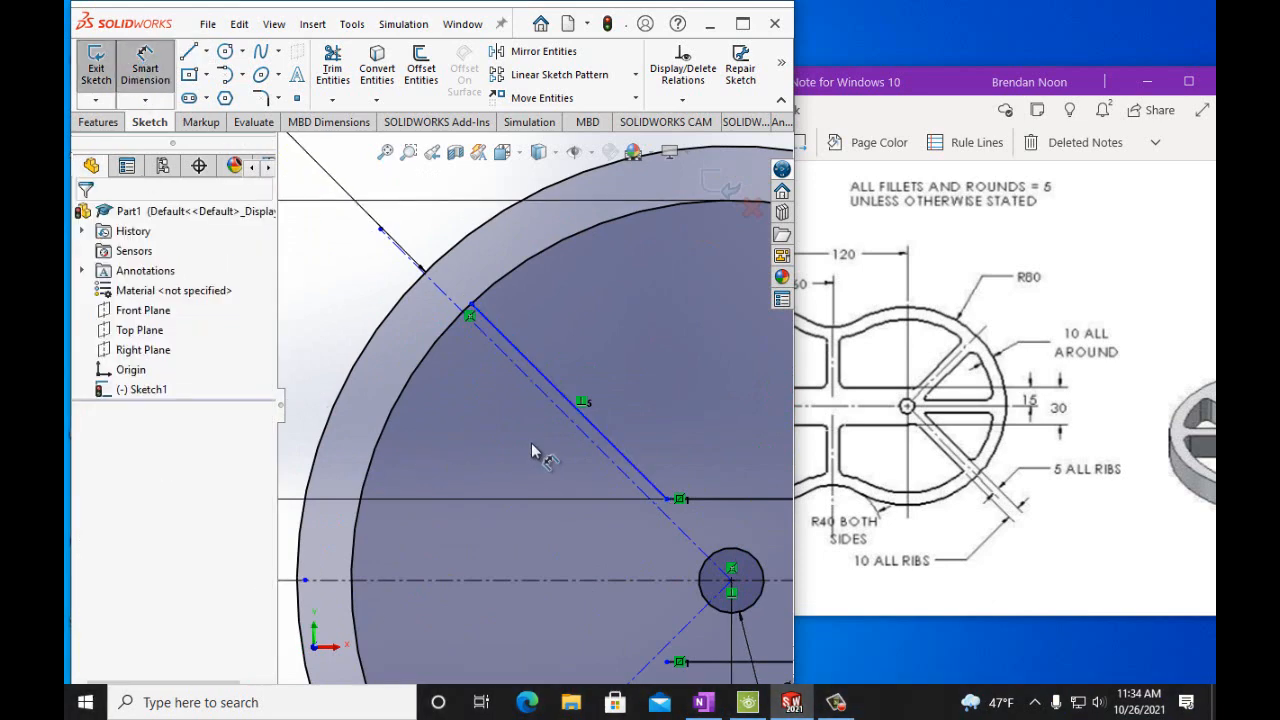
{"action": "left_click", "coordinate": [595, 432]}
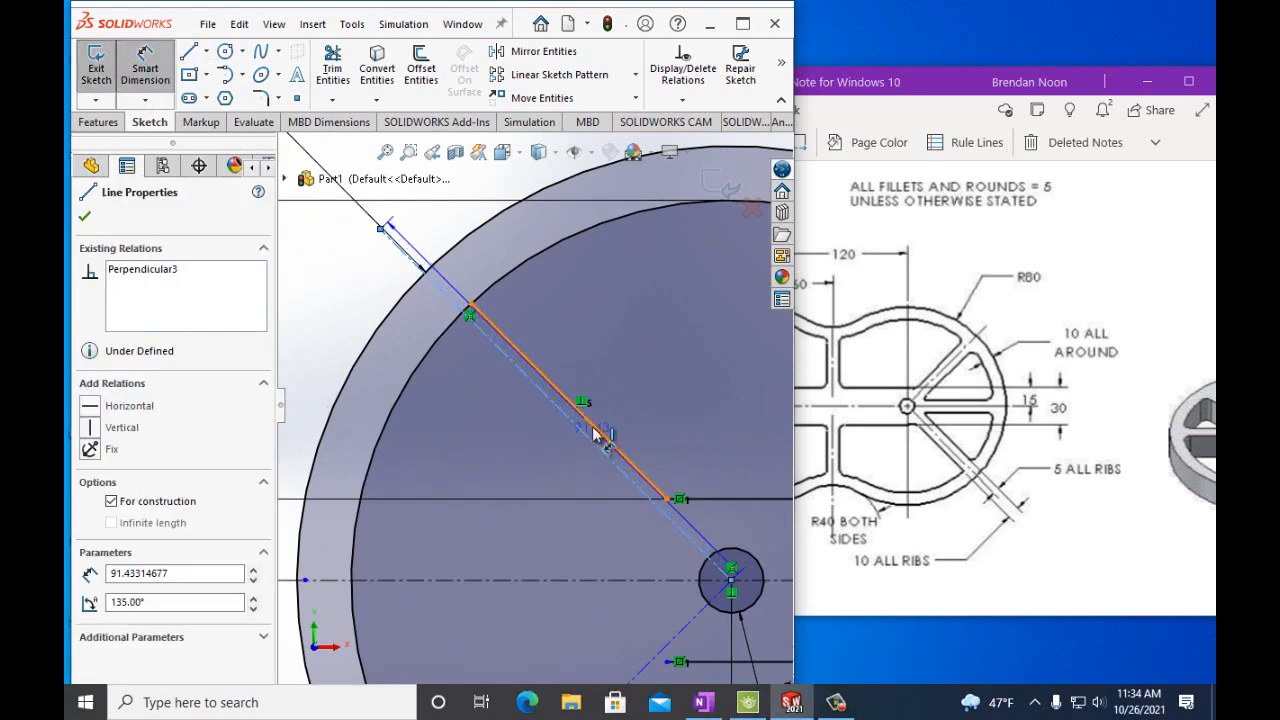
{"action": "left_click", "coordinate": [595, 432]}
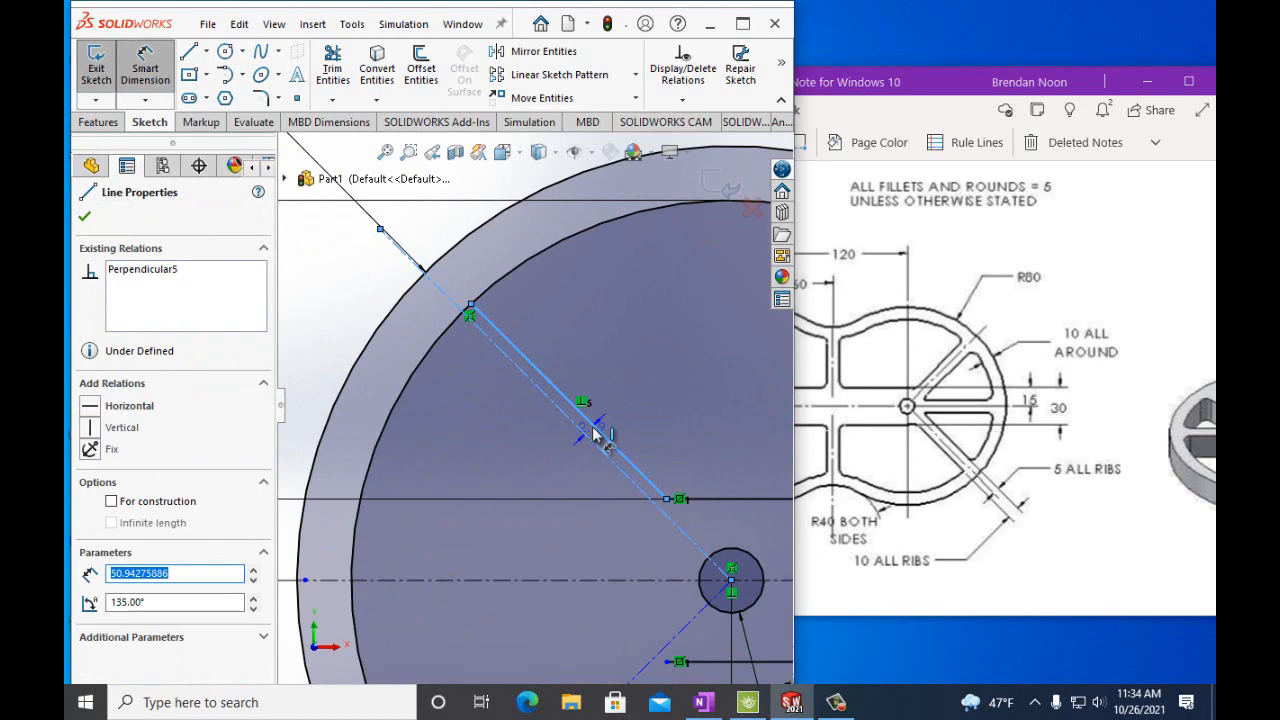
{"action": "left_click", "coordinate": [430, 249]}
{"action": "type", "text": "5"}
{"action": "key", "text": "Return"}
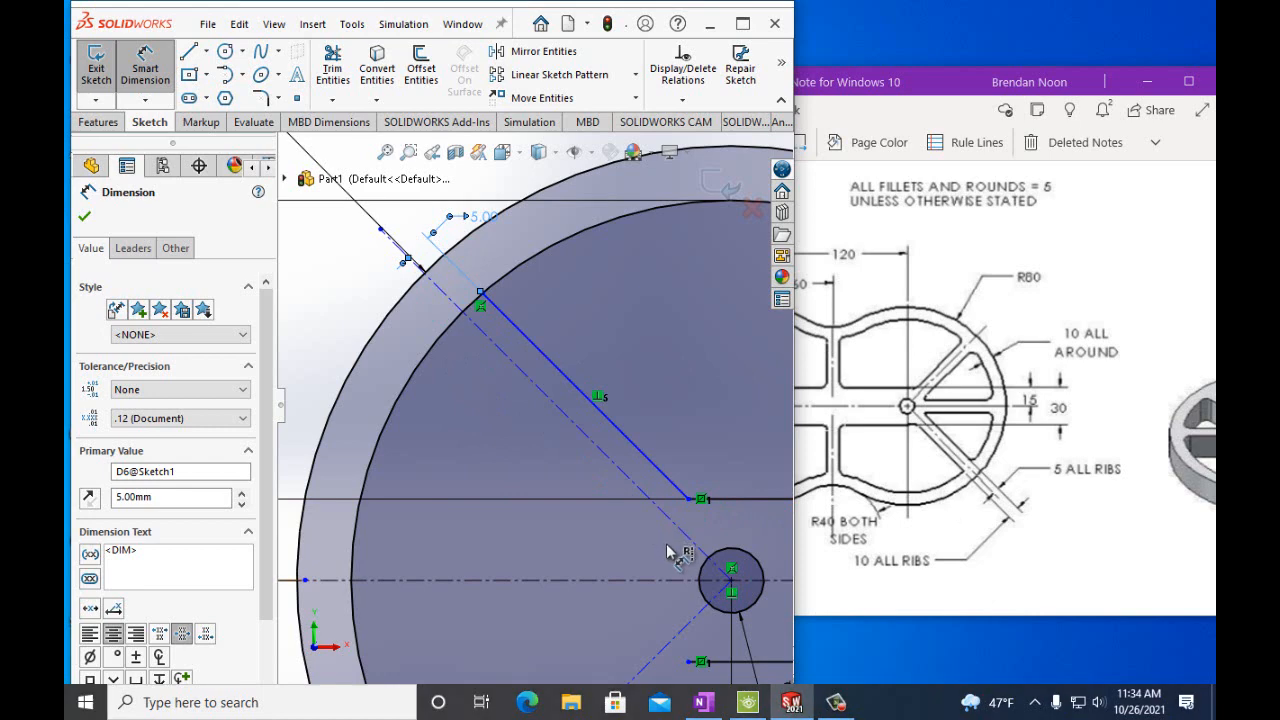
Mirror the upper diagonal line about the horizontal centerline.
{"action": "scroll", "coordinate": [675, 623], "scroll_direction": "down", "scroll_amount": 3}
{"action": "scroll", "coordinate": [675, 623], "scroll_direction": "up", "scroll_amount": 3}
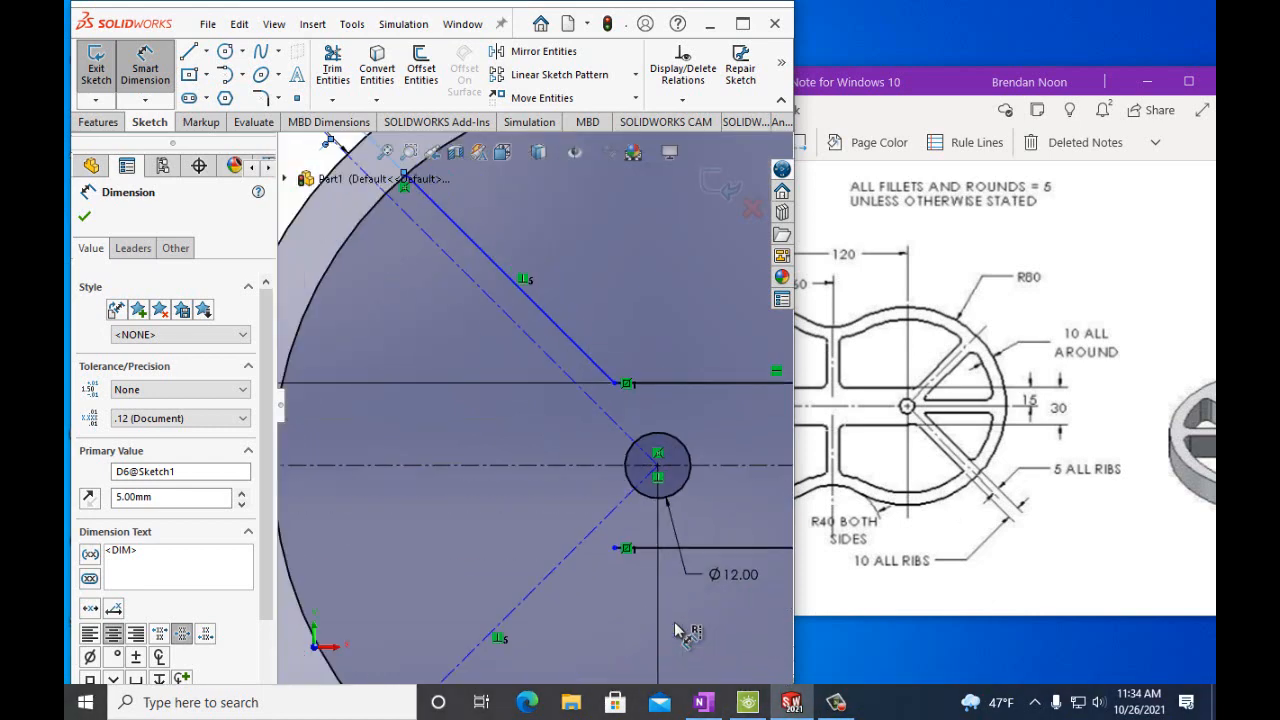
{"action": "scroll", "coordinate": [677, 632], "scroll_direction": "up", "scroll_amount": 2}
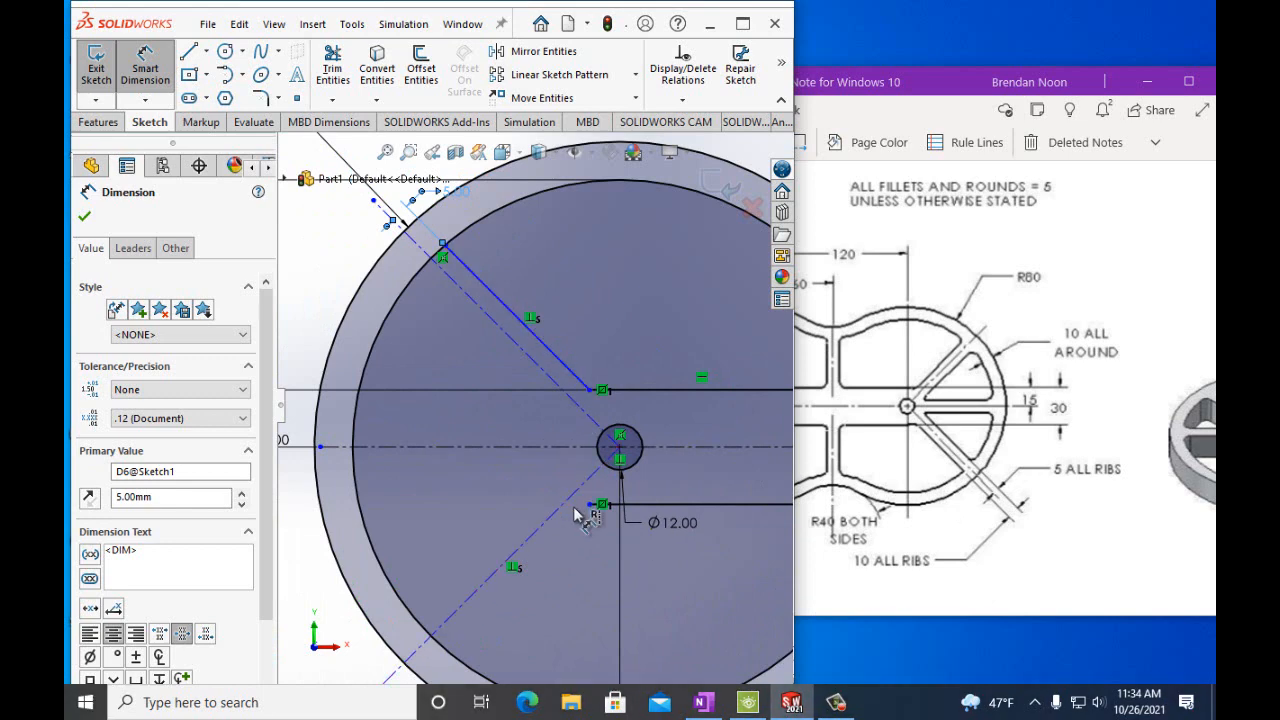
{"action": "left_click", "coordinate": [543, 51]}
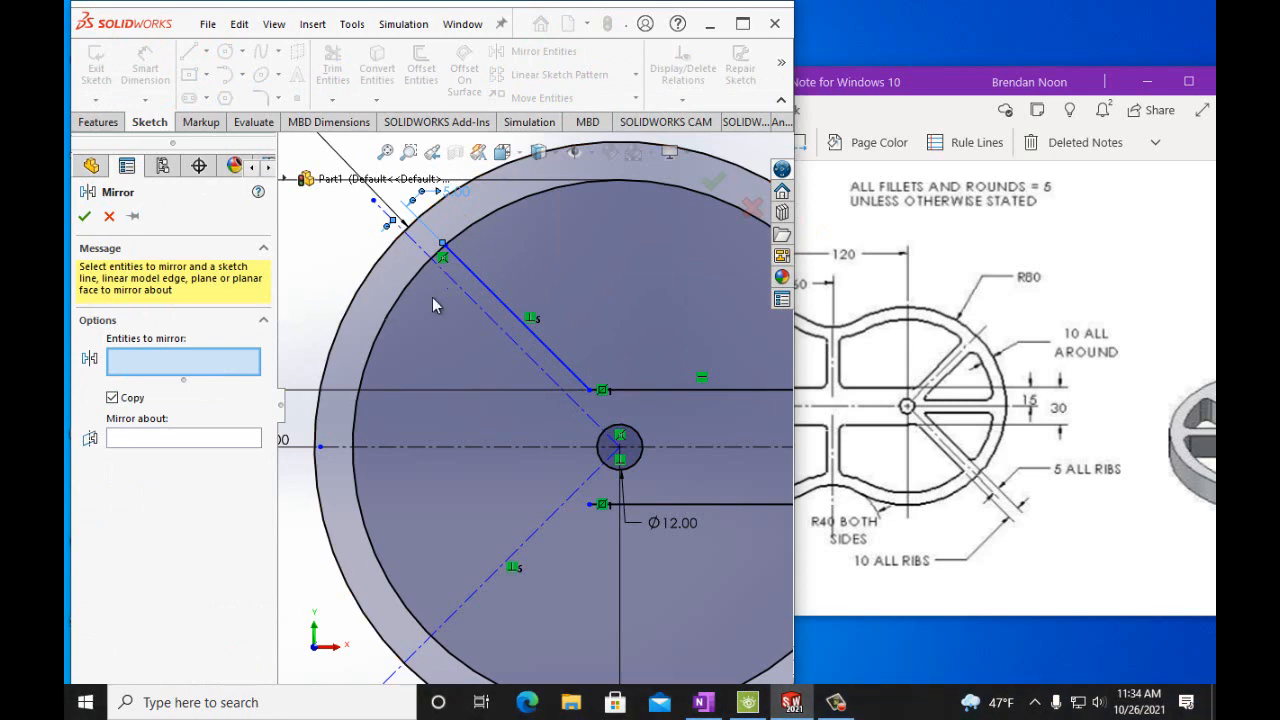
{"action": "left_click", "coordinate": [488, 287]}
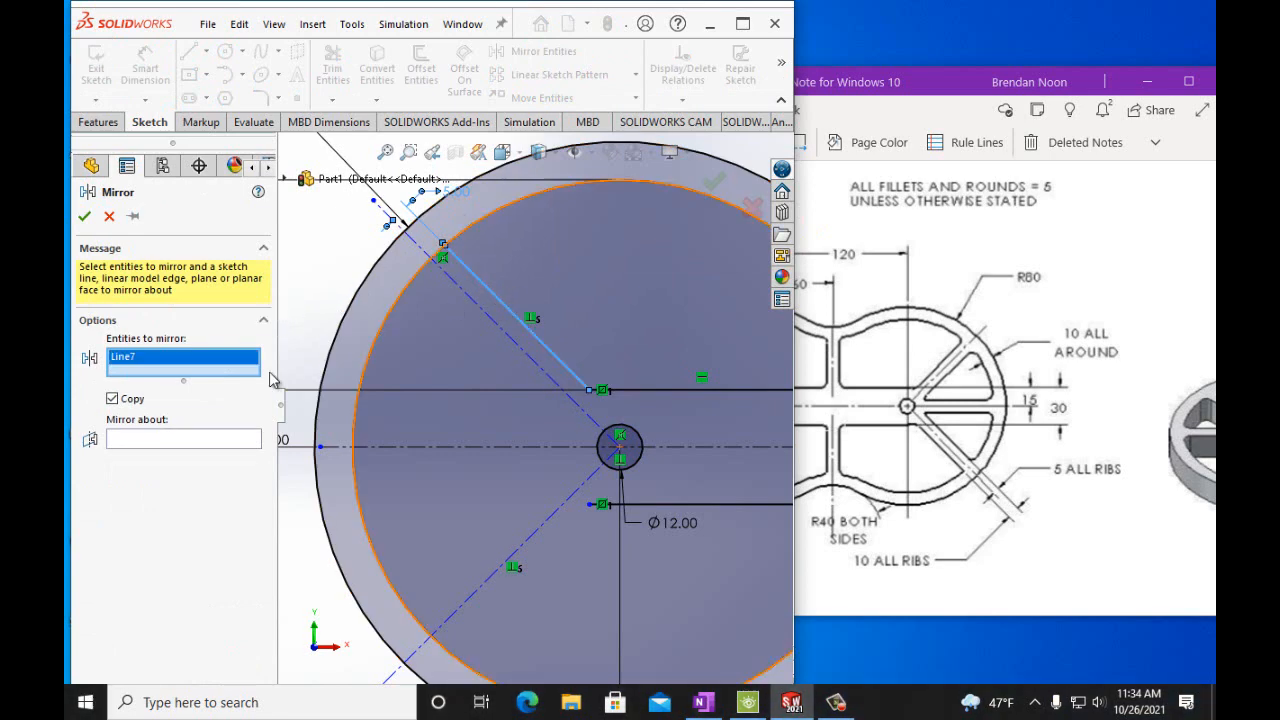
{"action": "left_click", "coordinate": [198, 440]}
{"action": "left_click", "coordinate": [410, 447]}
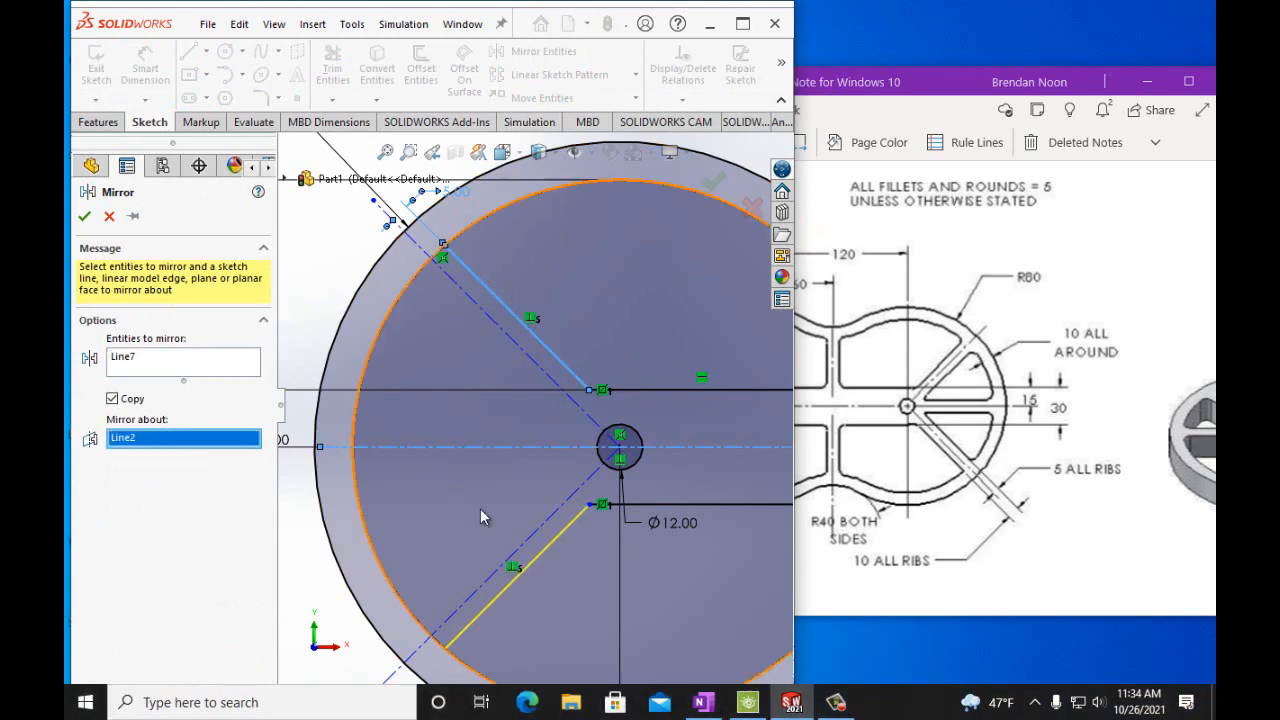
{"action": "left_click", "coordinate": [85, 216]}
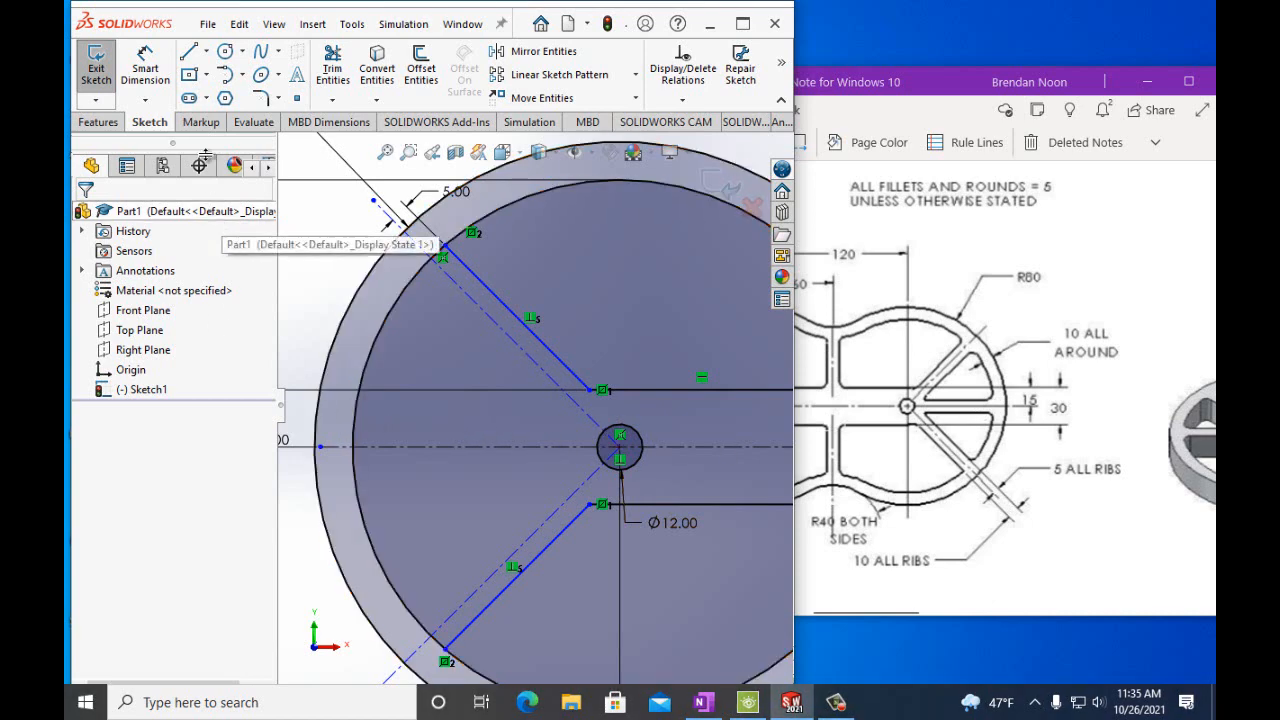
Sketch a horizontal line from beside the small circle leftward to the 140 mm circle, just above the horizontal centerline.
{"action": "left_click", "coordinate": [188, 52]}
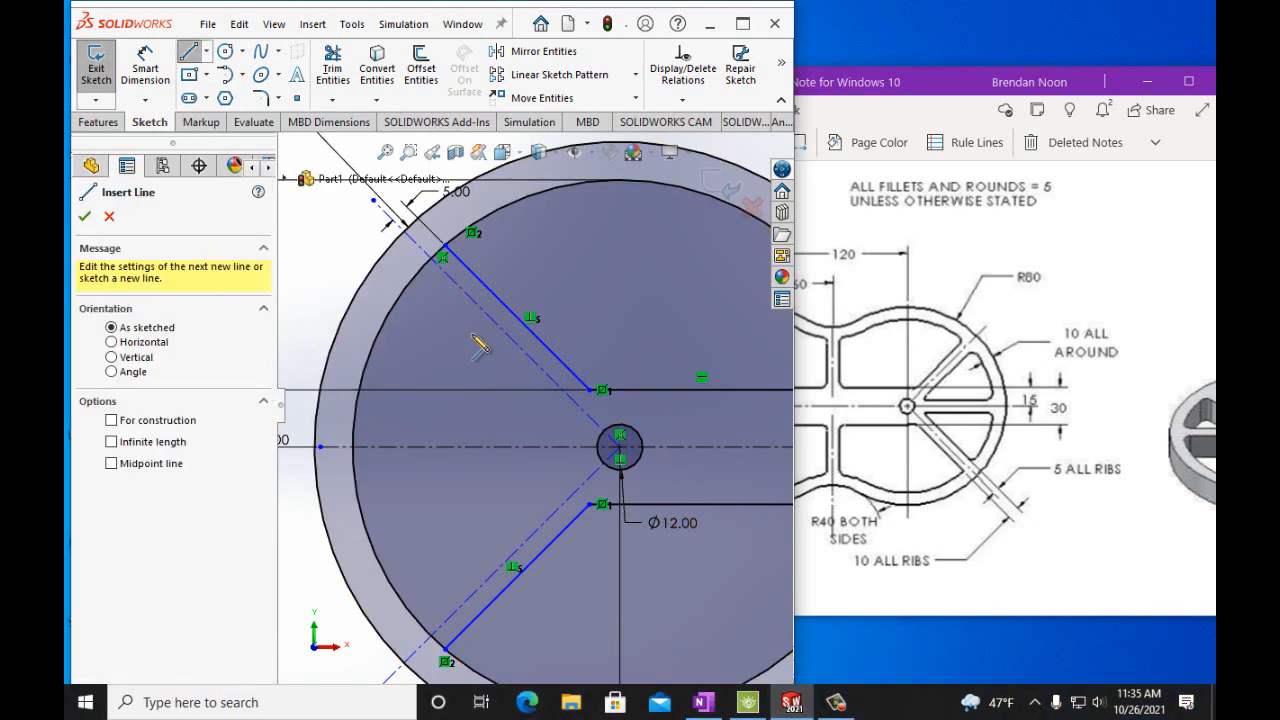
{"action": "left_click", "coordinate": [579, 433]}
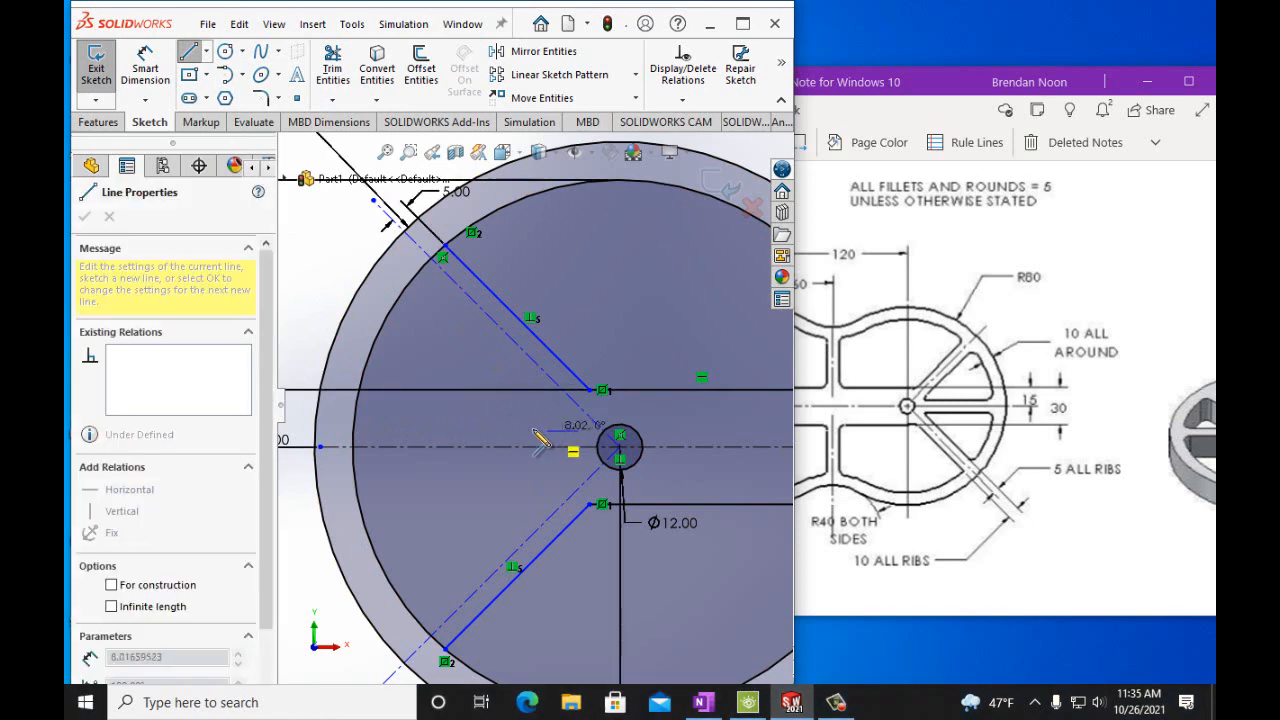
{"action": "double_click", "coordinate": [360, 431]}
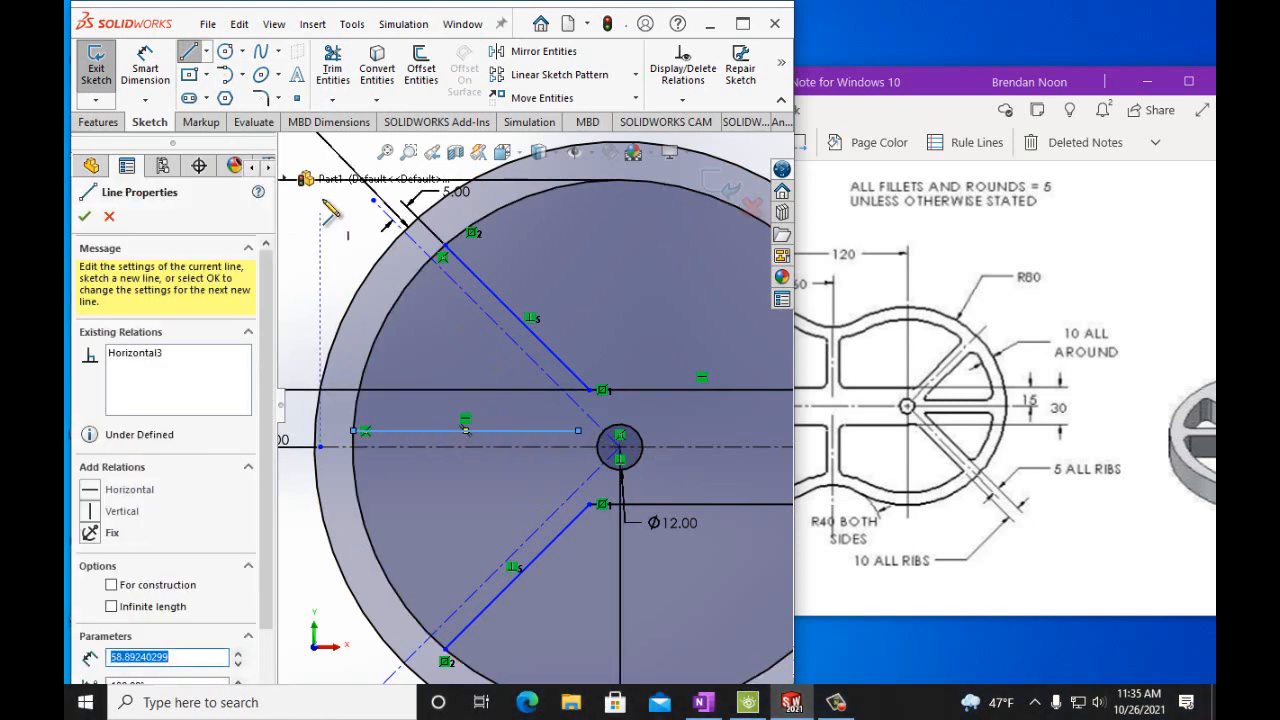
{"action": "left_click", "coordinate": [86, 217]}
Dimension the new horizontal line's distance from the horizontal centerline as 5 mm.
{"action": "left_click", "coordinate": [541, 53]}
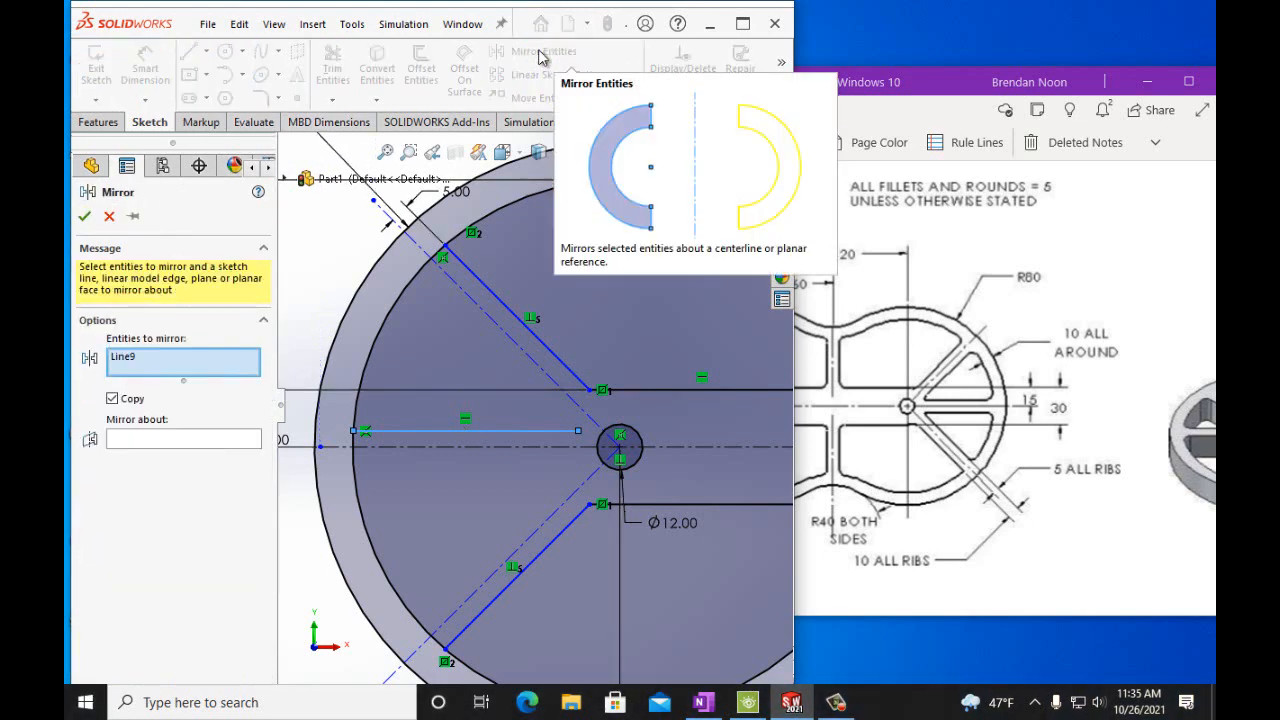
{"action": "left_click", "coordinate": [90, 218]}
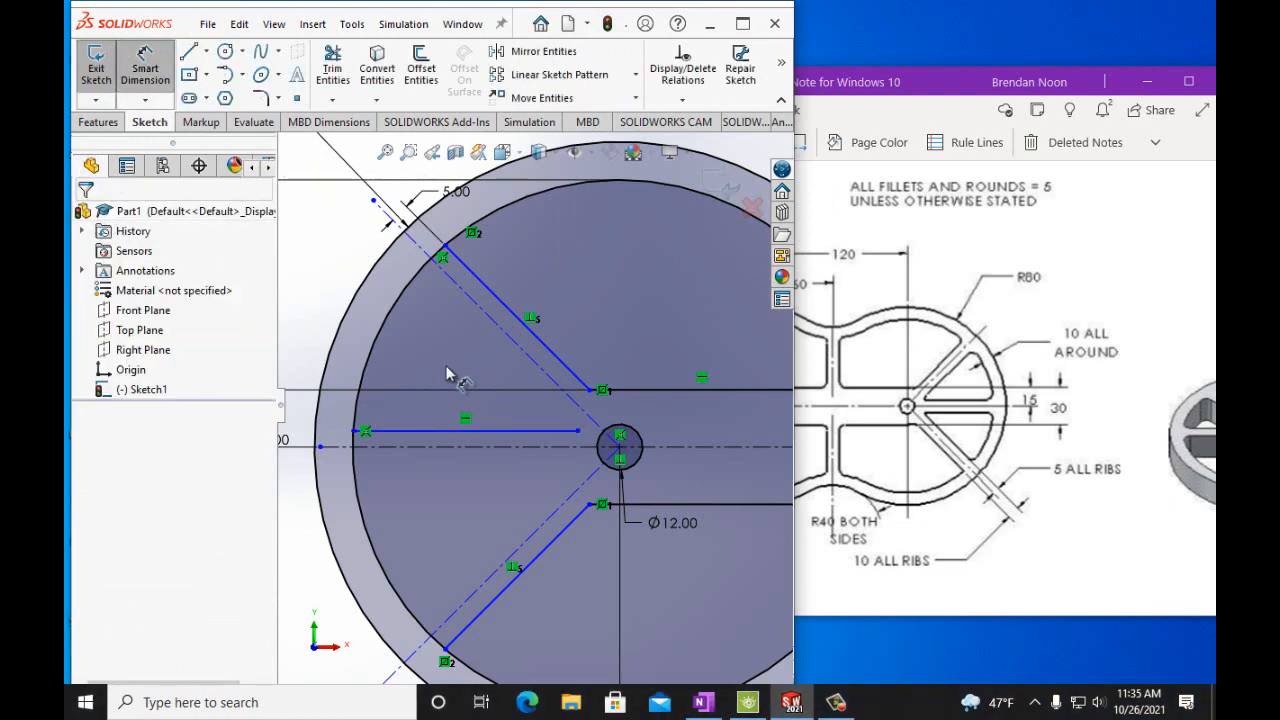
{"action": "left_click", "coordinate": [497, 432]}
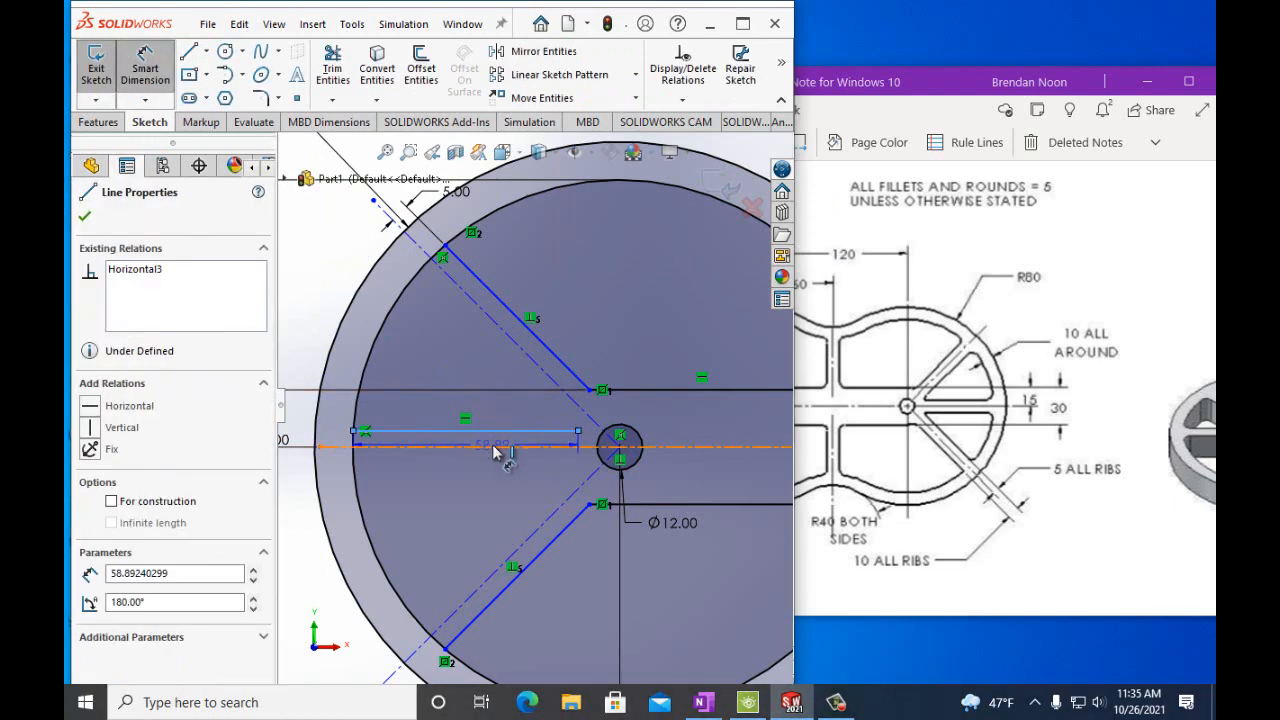
{"action": "left_click", "coordinate": [497, 452]}
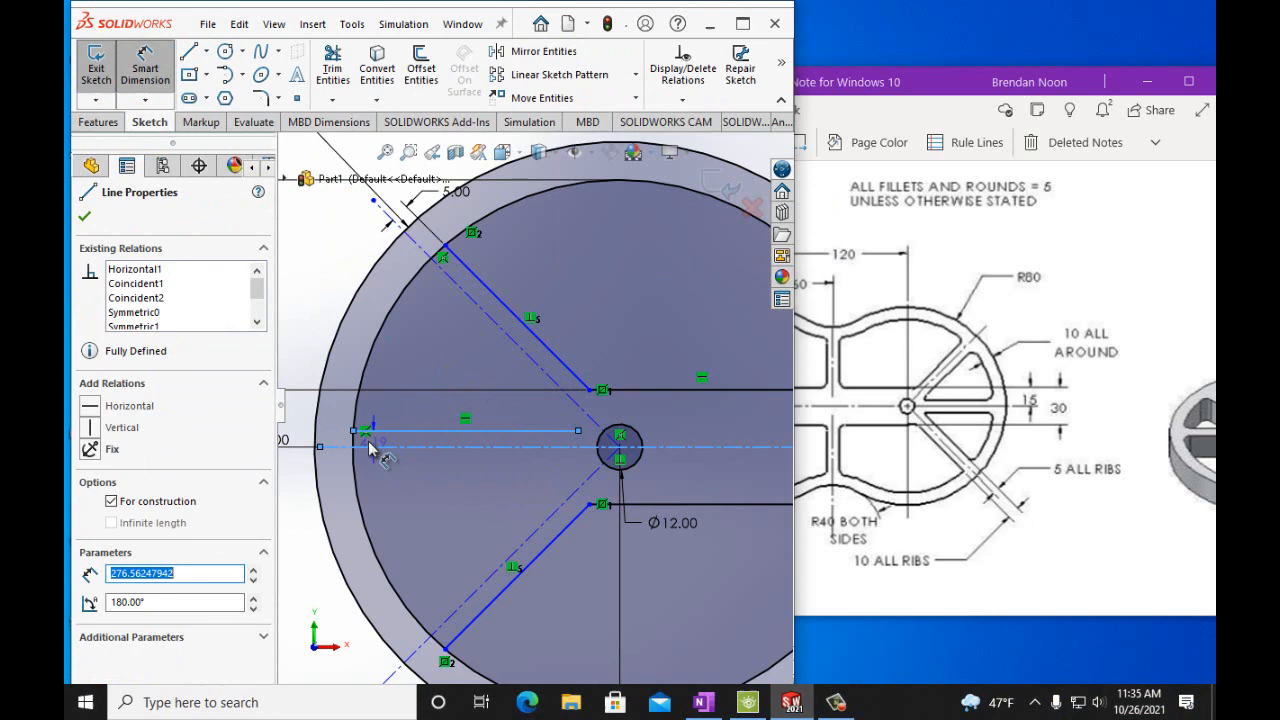
{"action": "left_click", "coordinate": [306, 440]}
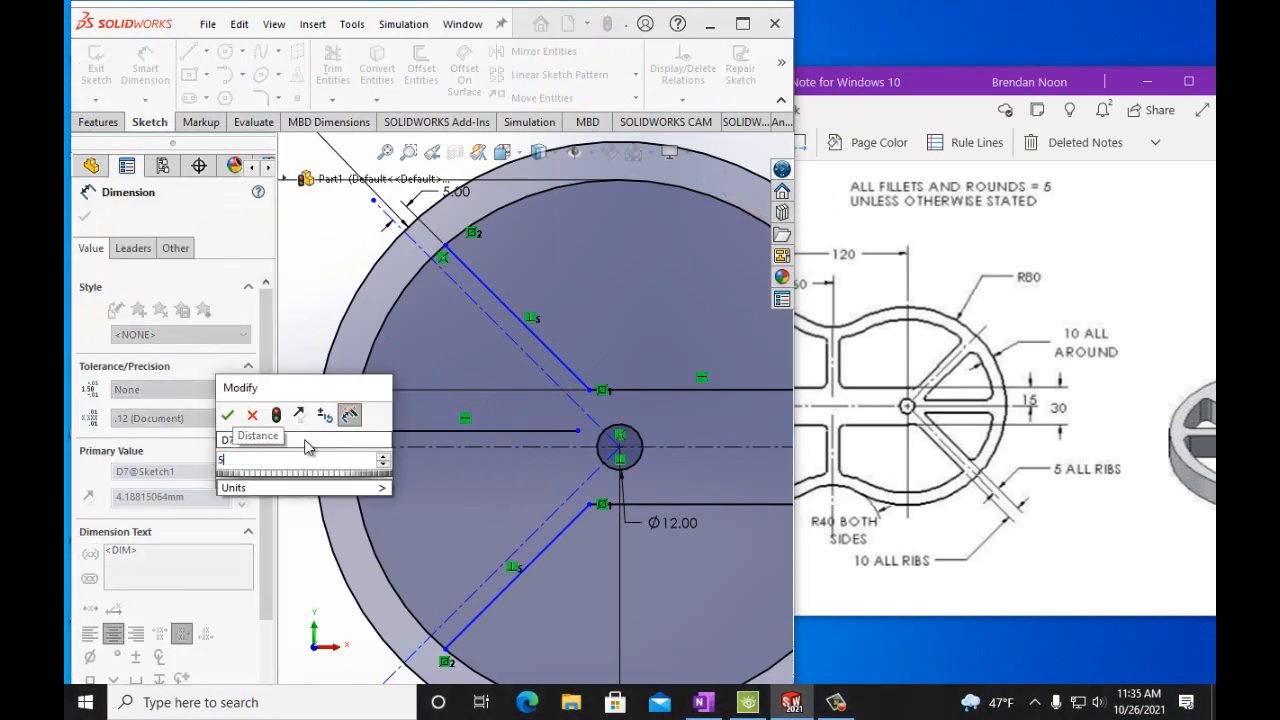
{"action": "left_click", "coordinate": [252, 415]}
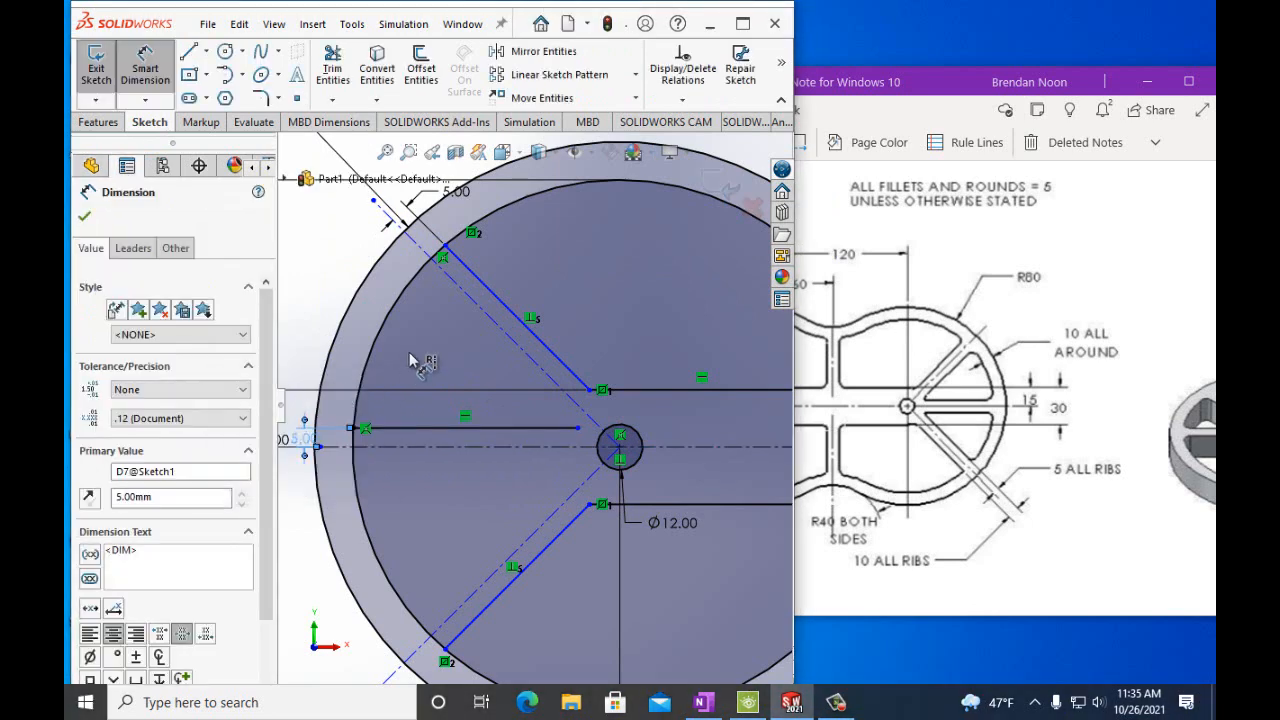
{"action": "left_click", "coordinate": [85, 217]}
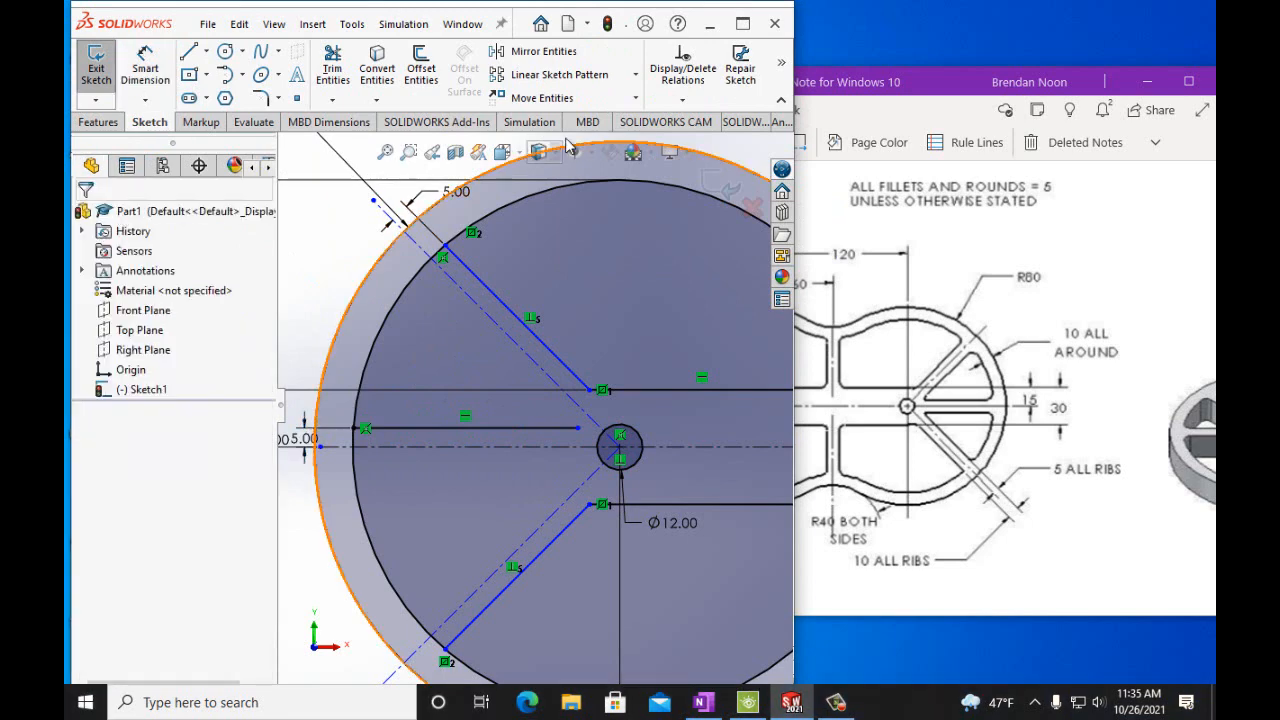
Mirror the 5 mm offset horizontal line about the horizontal centerline.
{"action": "left_click", "coordinate": [530, 51]}
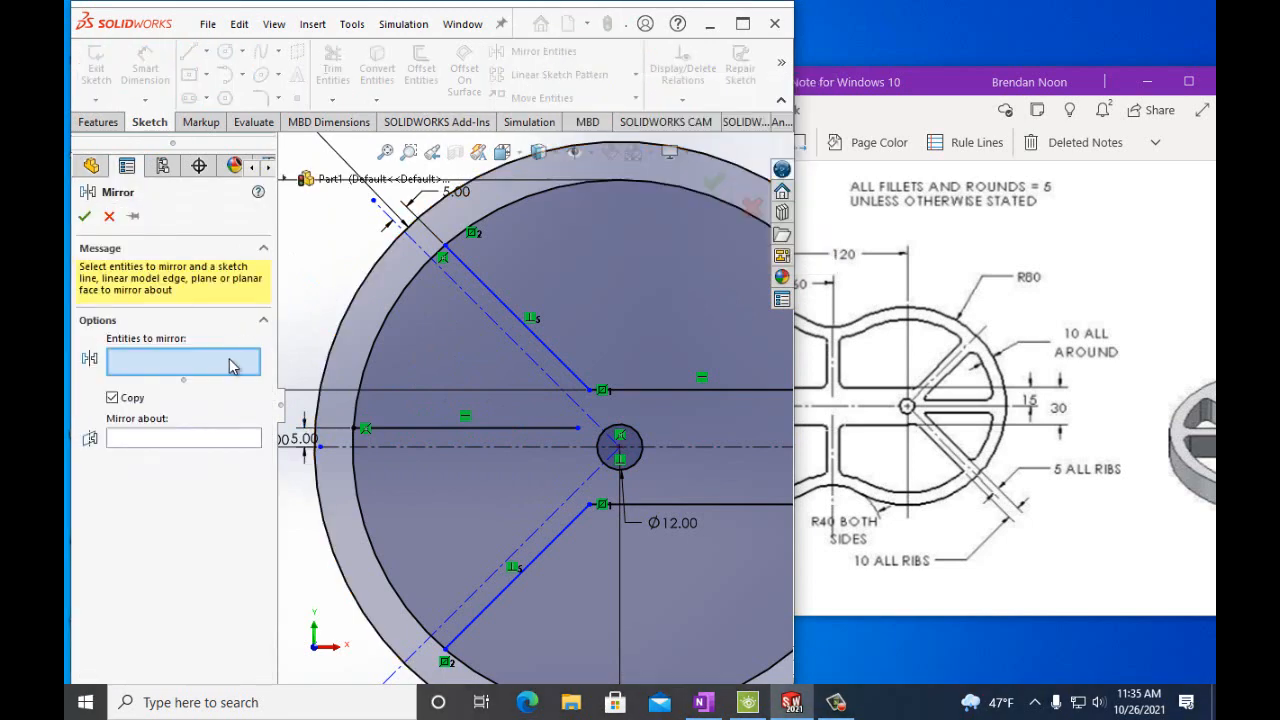
{"action": "left_click", "coordinate": [497, 430]}
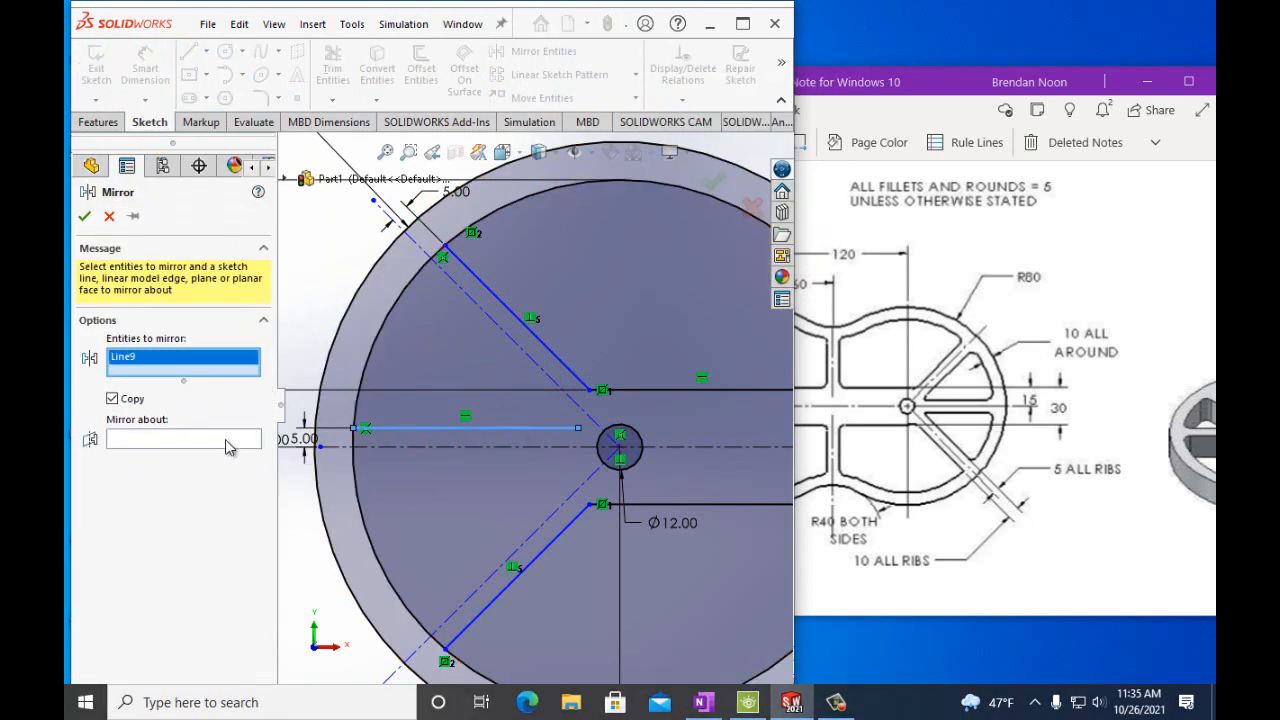
{"action": "left_click", "coordinate": [362, 446]}
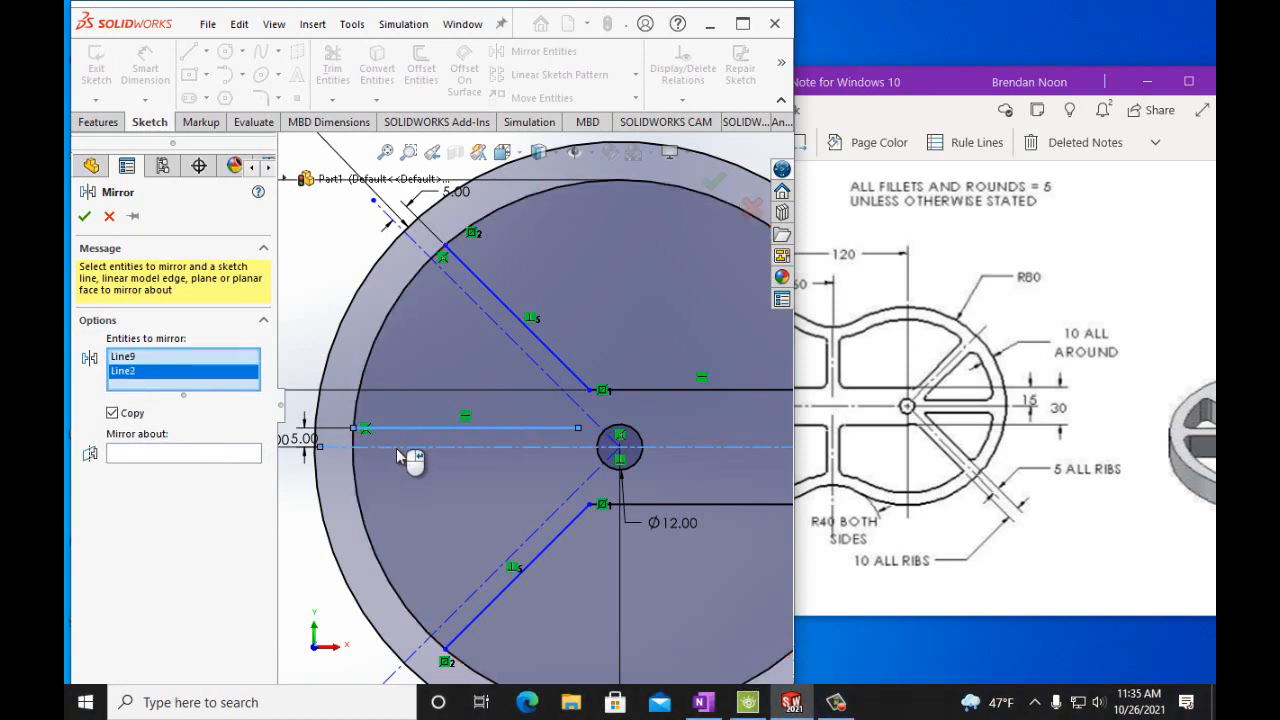
{"action": "right_click", "coordinate": [143, 380]}
{"action": "left_click", "coordinate": [168, 406]}
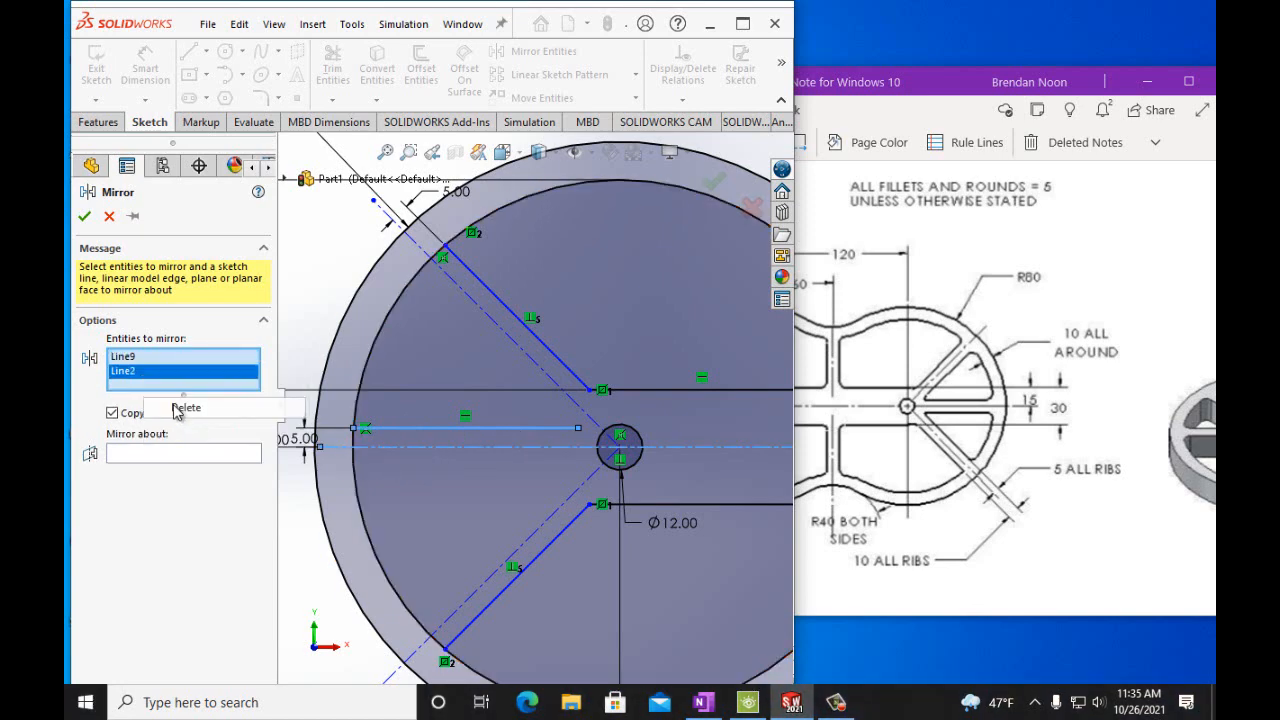
{"action": "left_click", "coordinate": [224, 442]}
{"action": "left_click", "coordinate": [394, 447]}
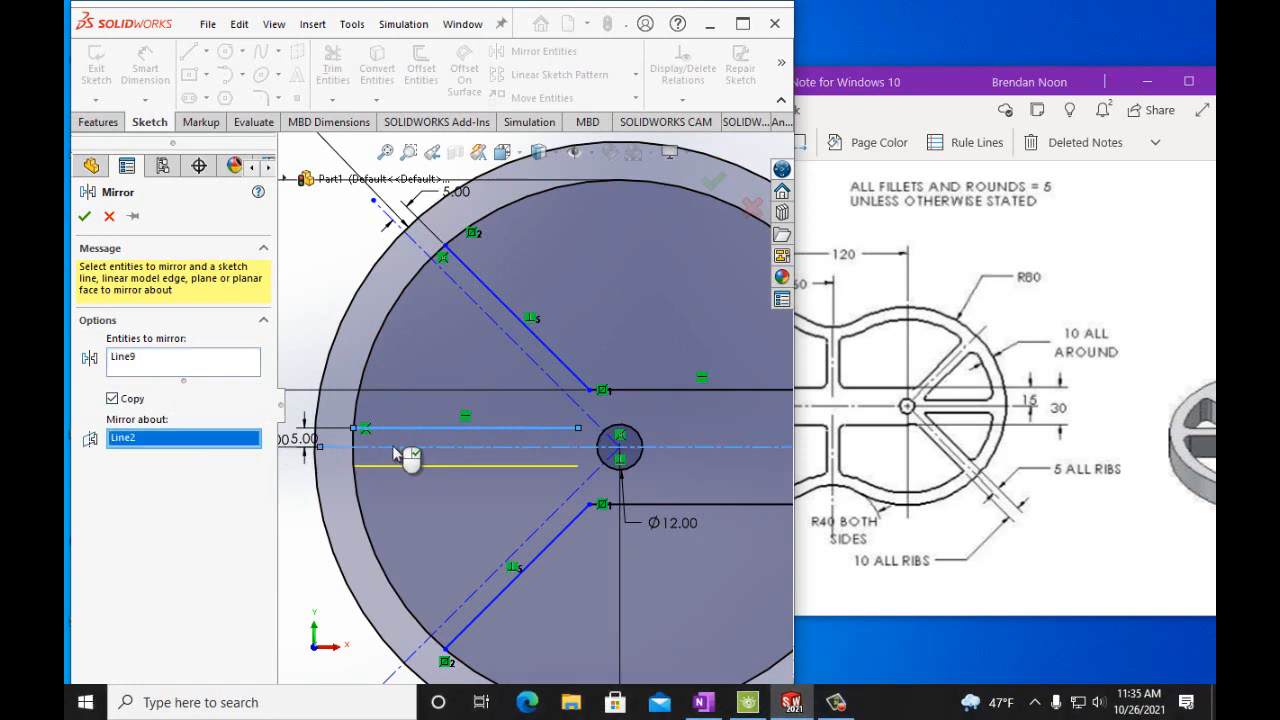
{"action": "left_click", "coordinate": [85, 217]}
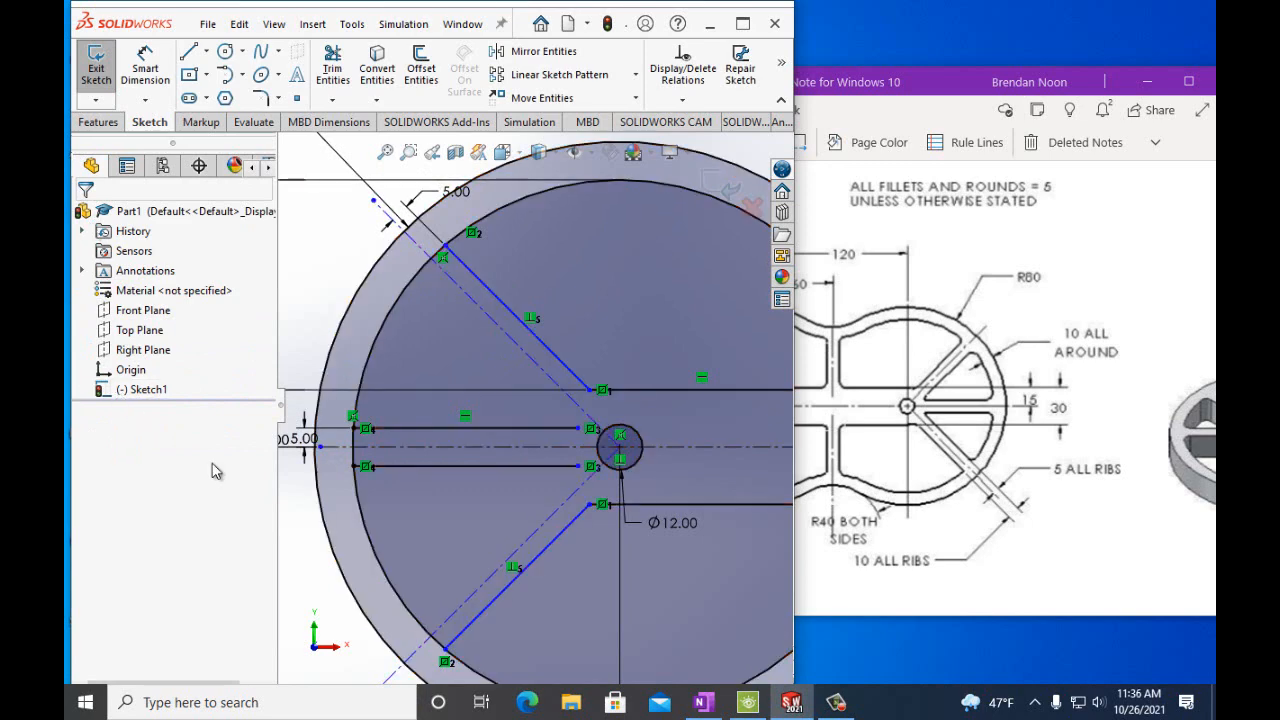
Sketch two lines from the inner ends of the short horizontal lines, parallel to the diagonal centerlines, out to the 140 mm circle.
{"action": "left_click", "coordinate": [189, 53]}
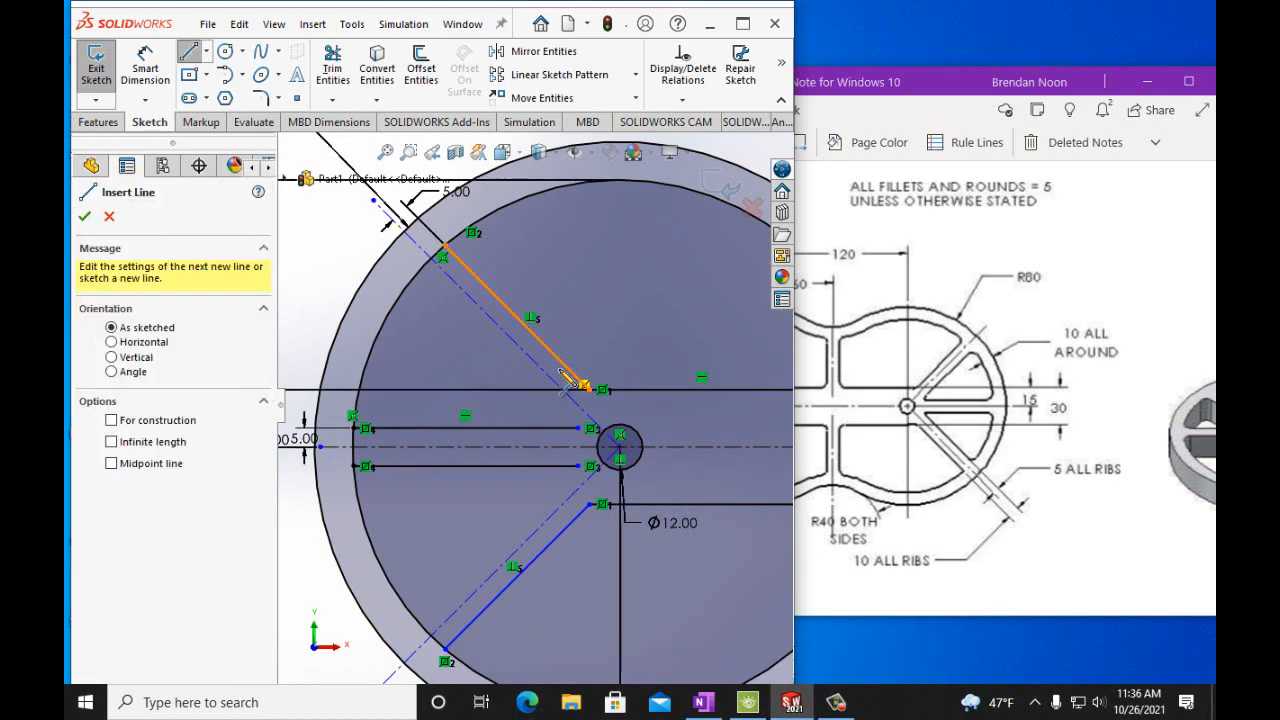
{"action": "left_click", "coordinate": [578, 429]}
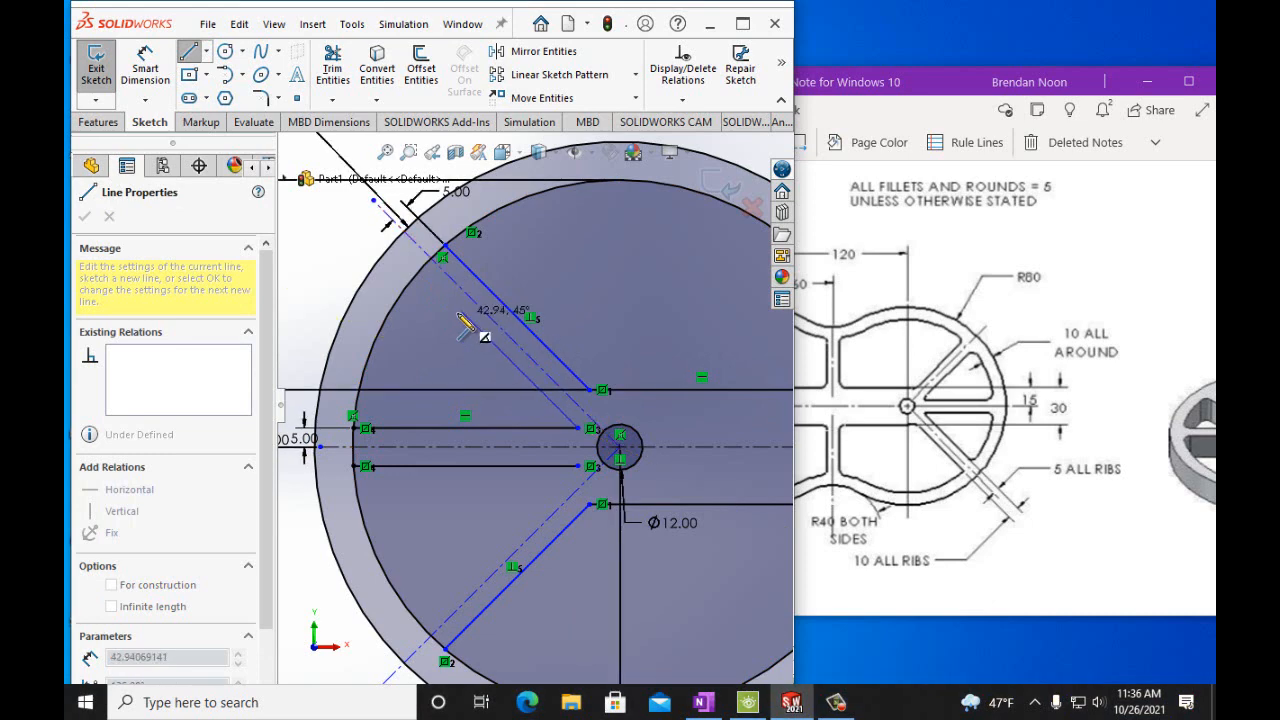
{"action": "double_click", "coordinate": [421, 276]}
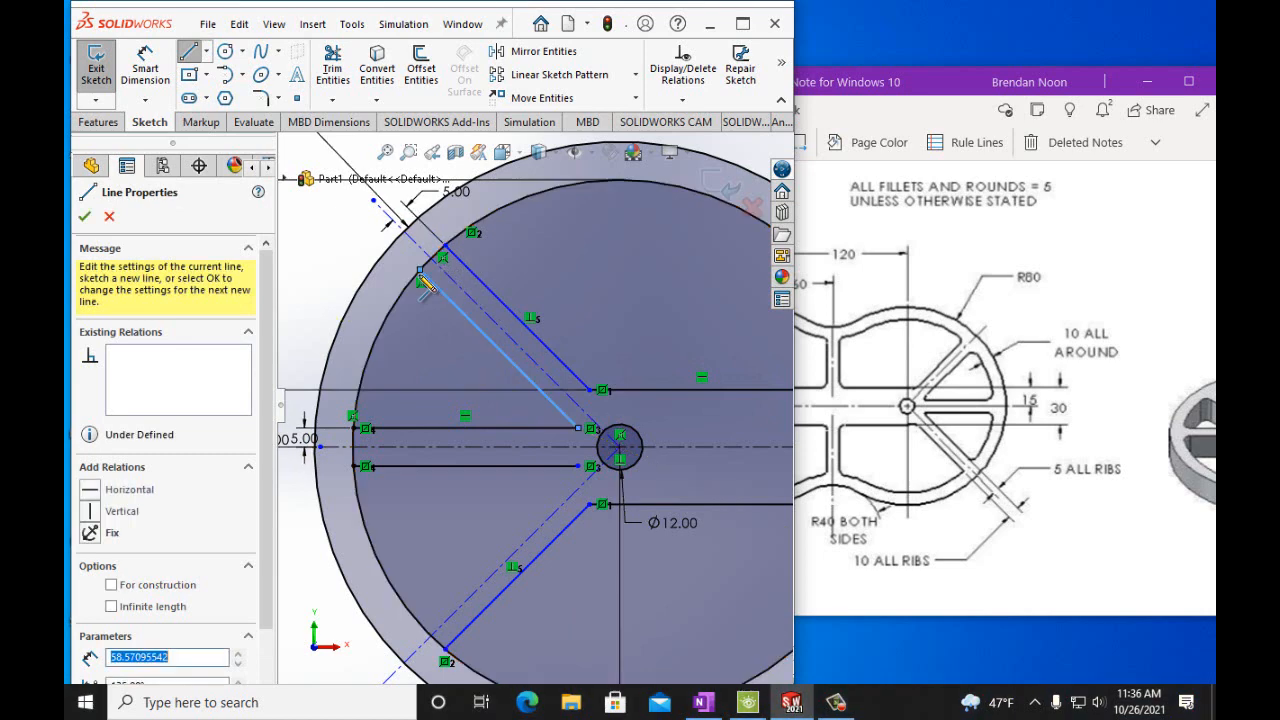
{"action": "left_click", "coordinate": [580, 468]}
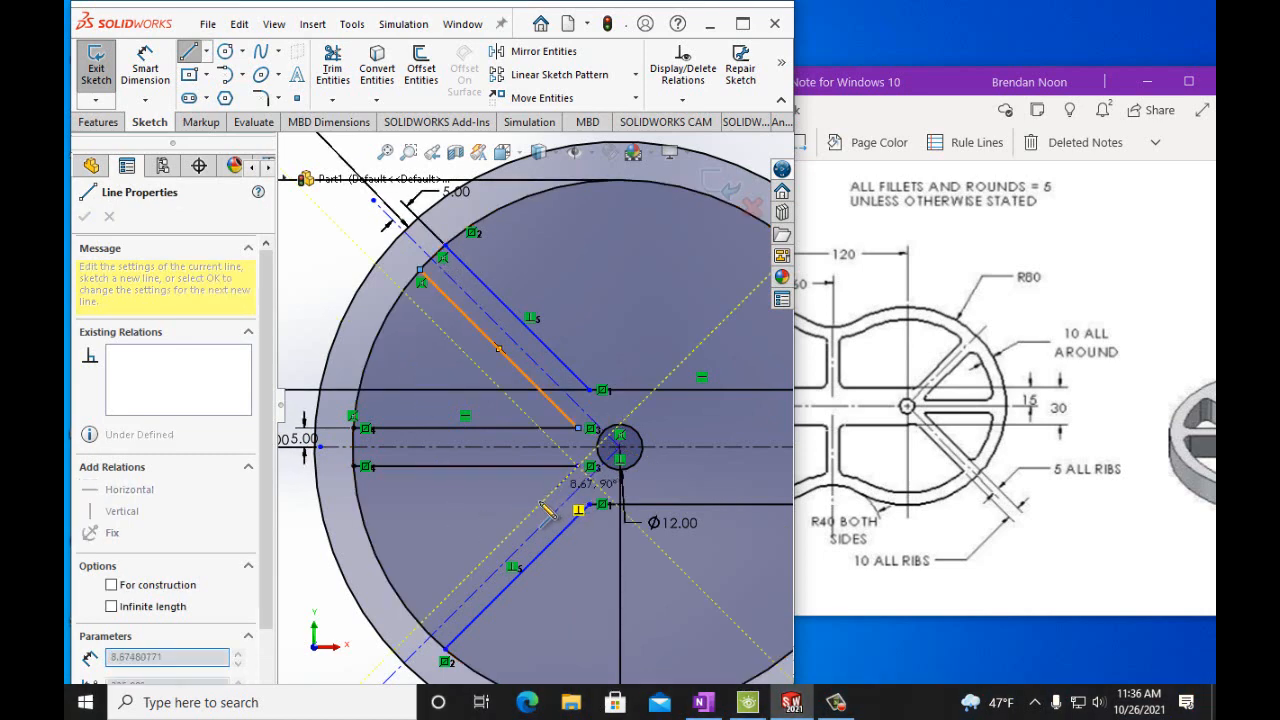
{"action": "double_click", "coordinate": [422, 626]}
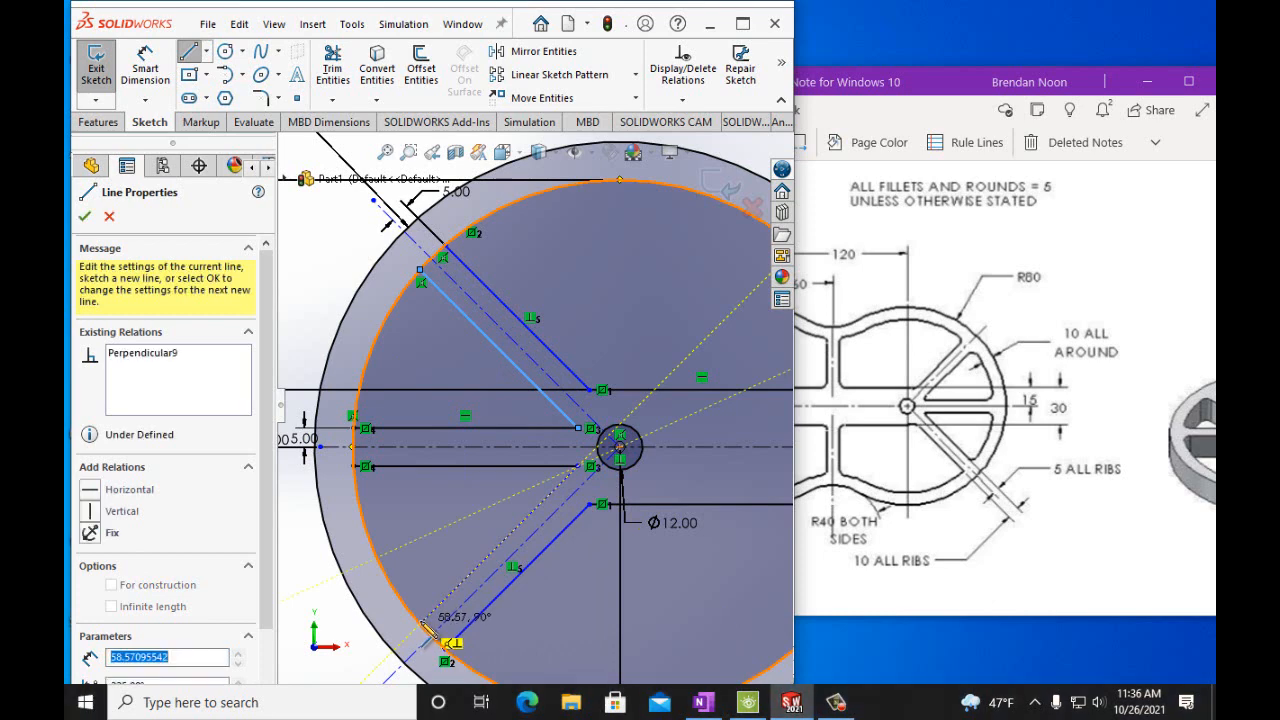
Dimension the upper diagonal rib line's offset from its diagonal centerline as 5 mm.
{"action": "left_click", "coordinate": [141, 60]}
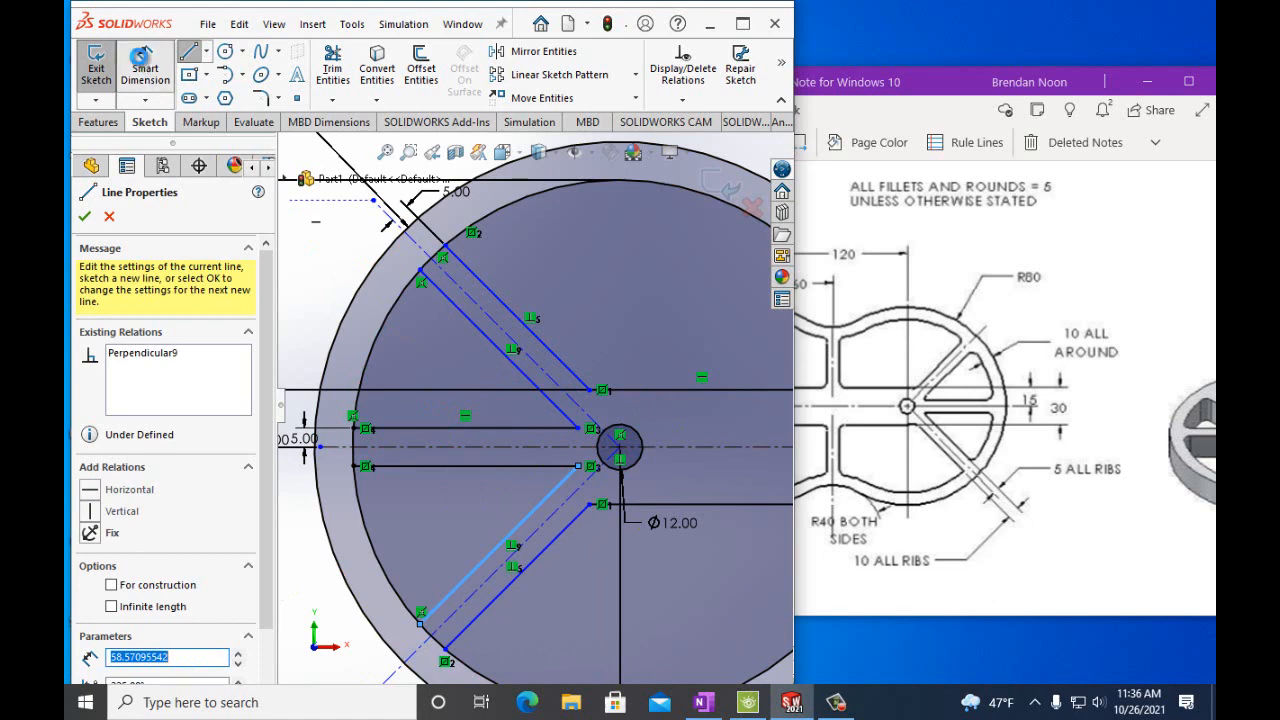
{"action": "left_click", "coordinate": [560, 410]}
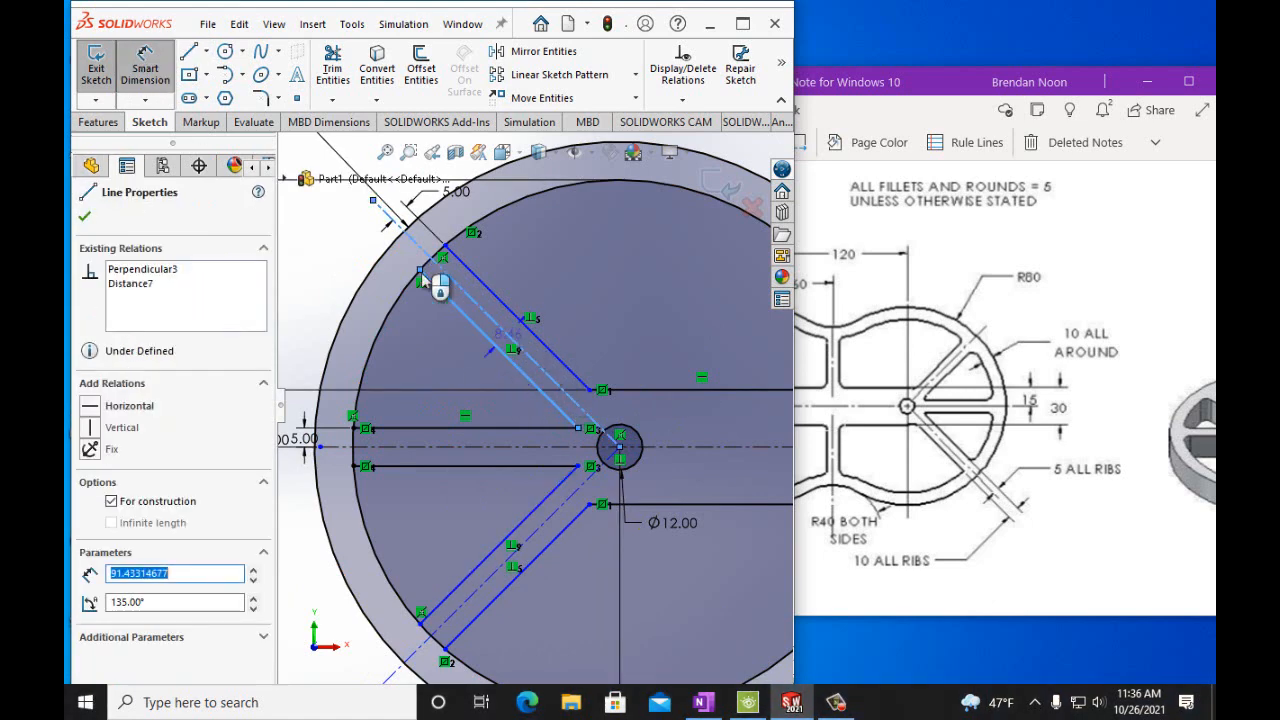
{"action": "left_click", "coordinate": [421, 272]}
{"action": "left_click", "coordinate": [310, 206]}
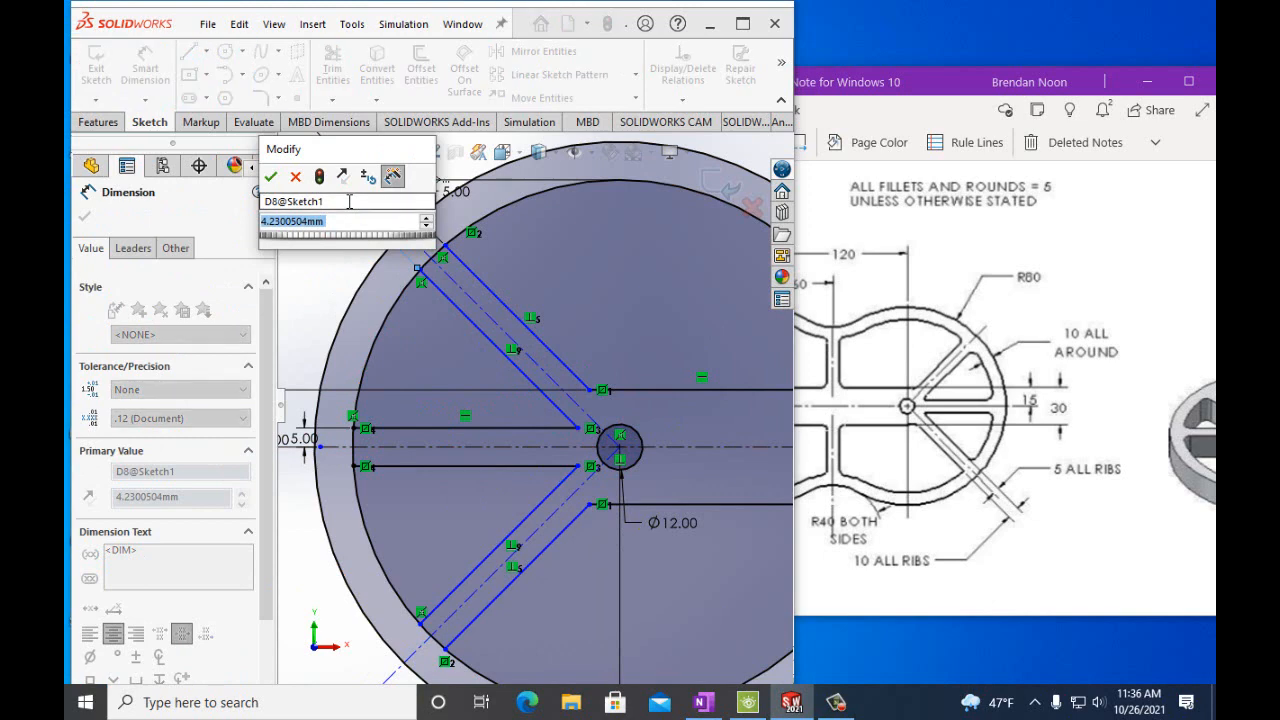
{"action": "type", "text": "5mm"}
{"action": "key", "text": "Return"}
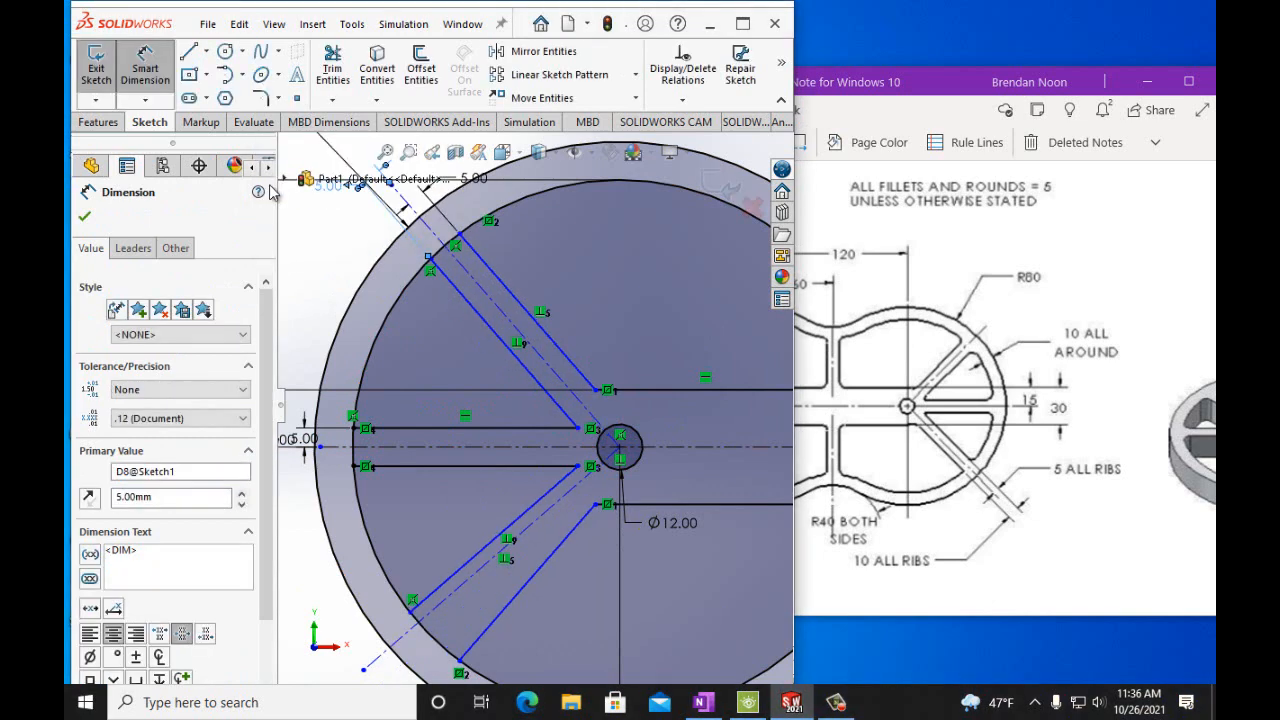
Dimension the lower diagonal rib line's offset from its diagonal centerline as 5 mm.
{"action": "left_click", "coordinate": [536, 519]}
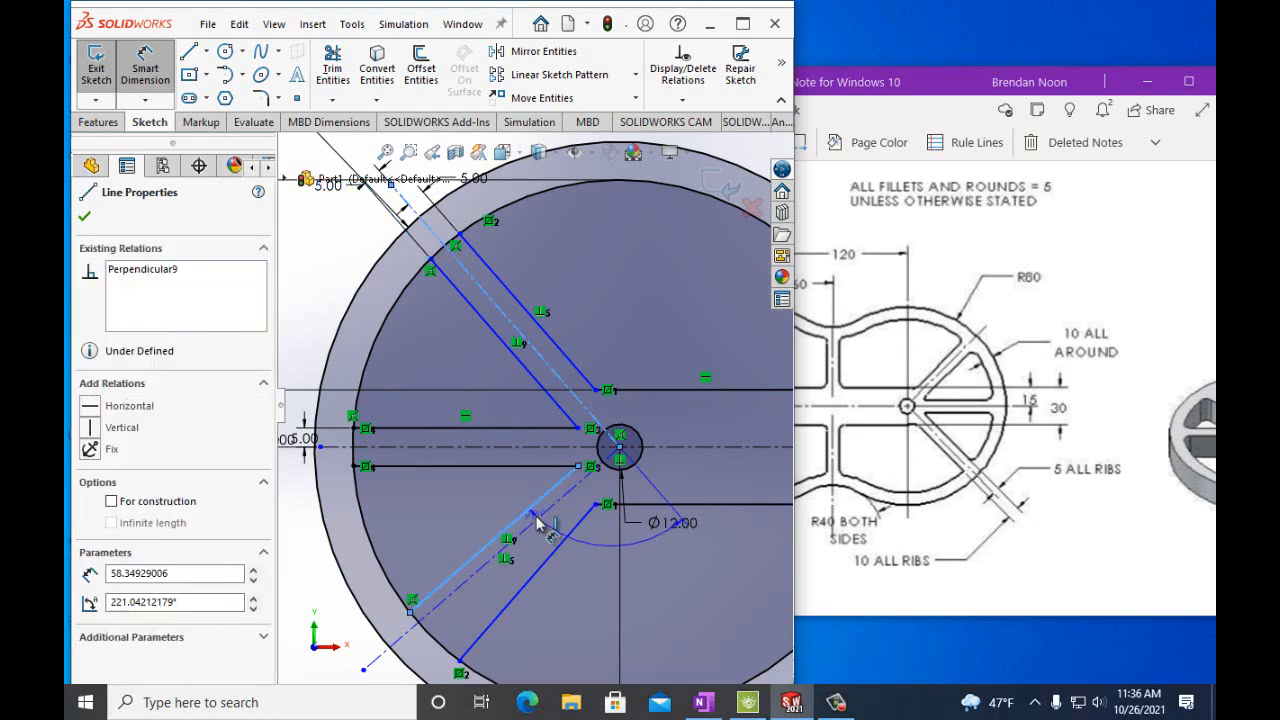
{"action": "left_click", "coordinate": [538, 521]}
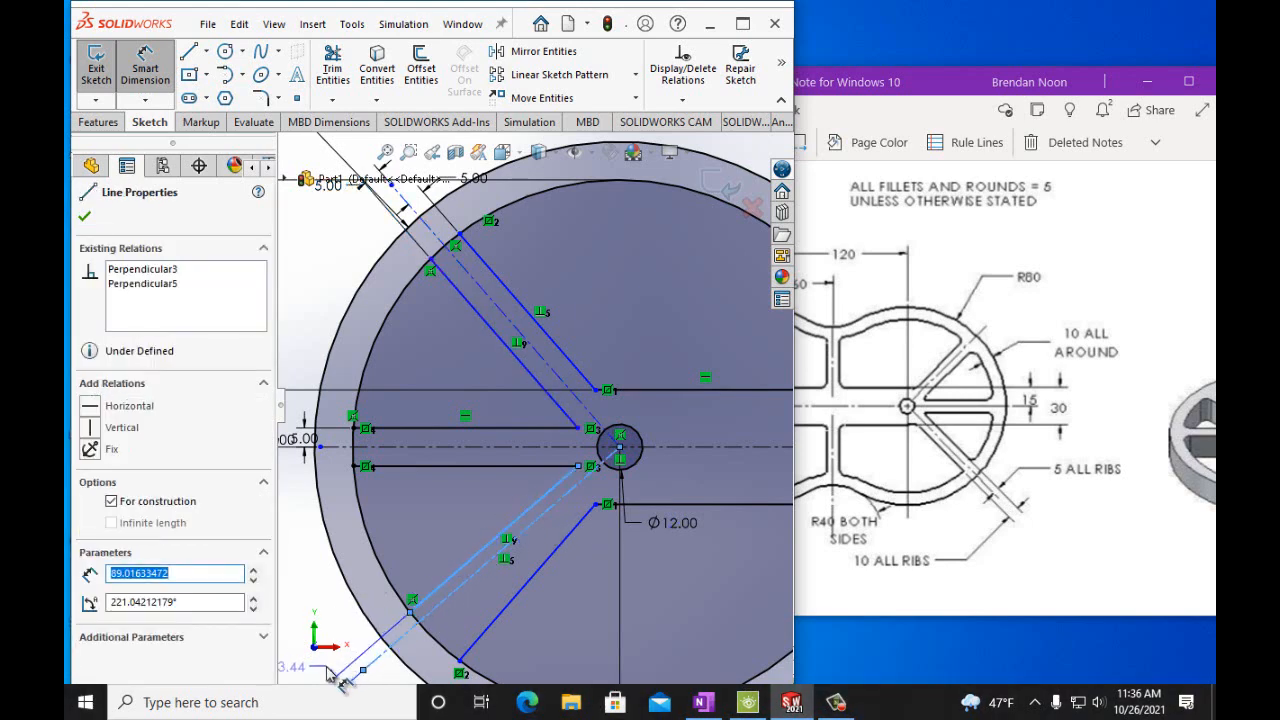
{"action": "left_click", "coordinate": [334, 675]}
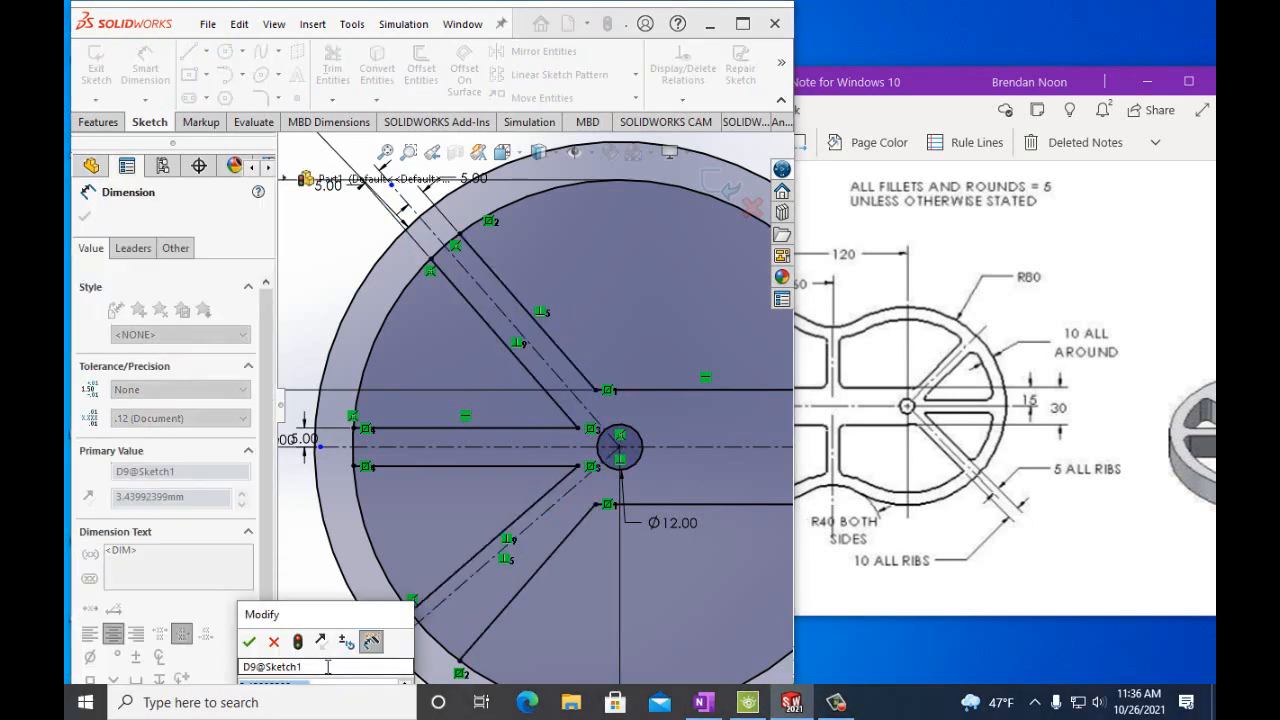
{"action": "left_click", "coordinate": [250, 642]}
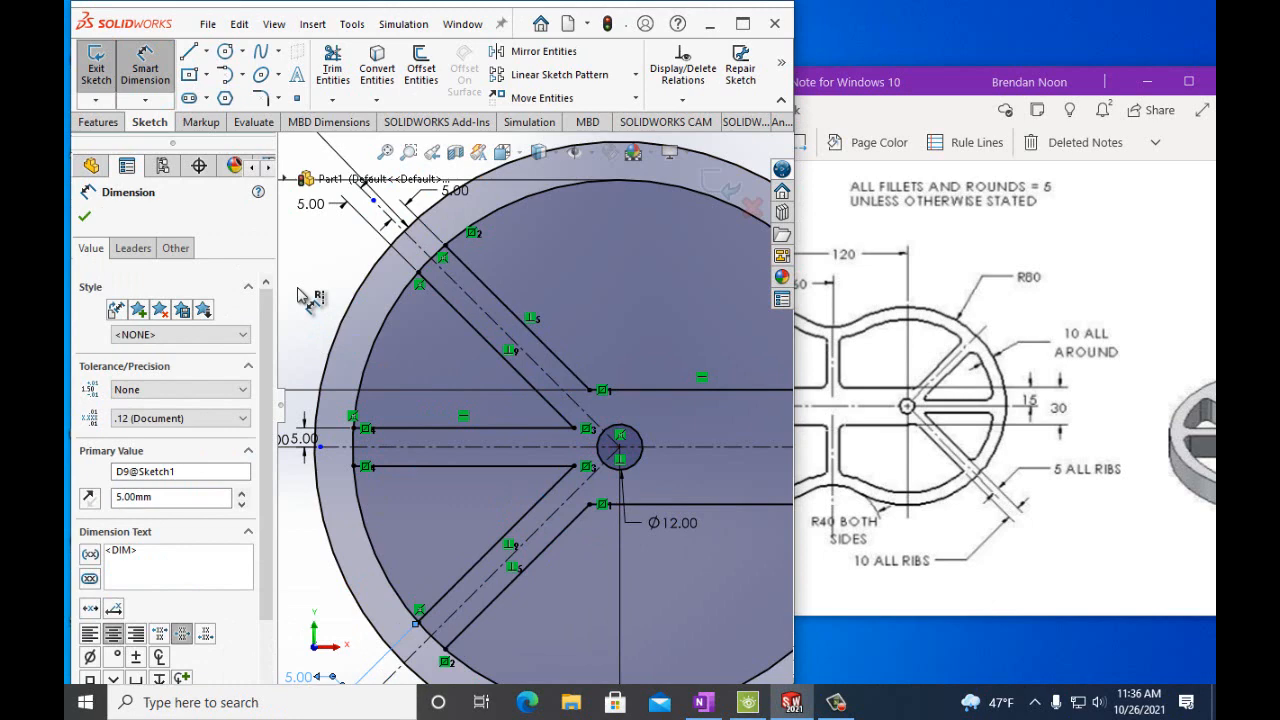
{"action": "left_click", "coordinate": [88, 217]}
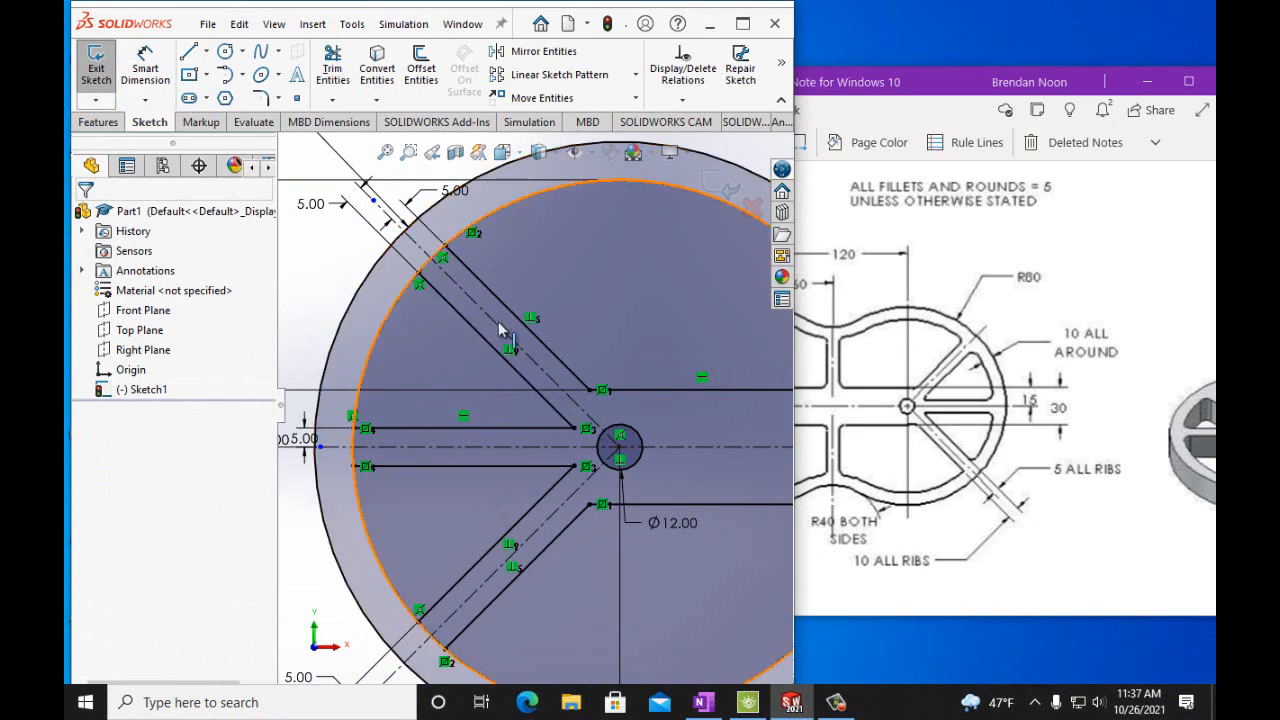
Add a parallel relation between the upper diagonal rib line and its diagonal centerline.
{"action": "left_click", "coordinate": [682, 103]}
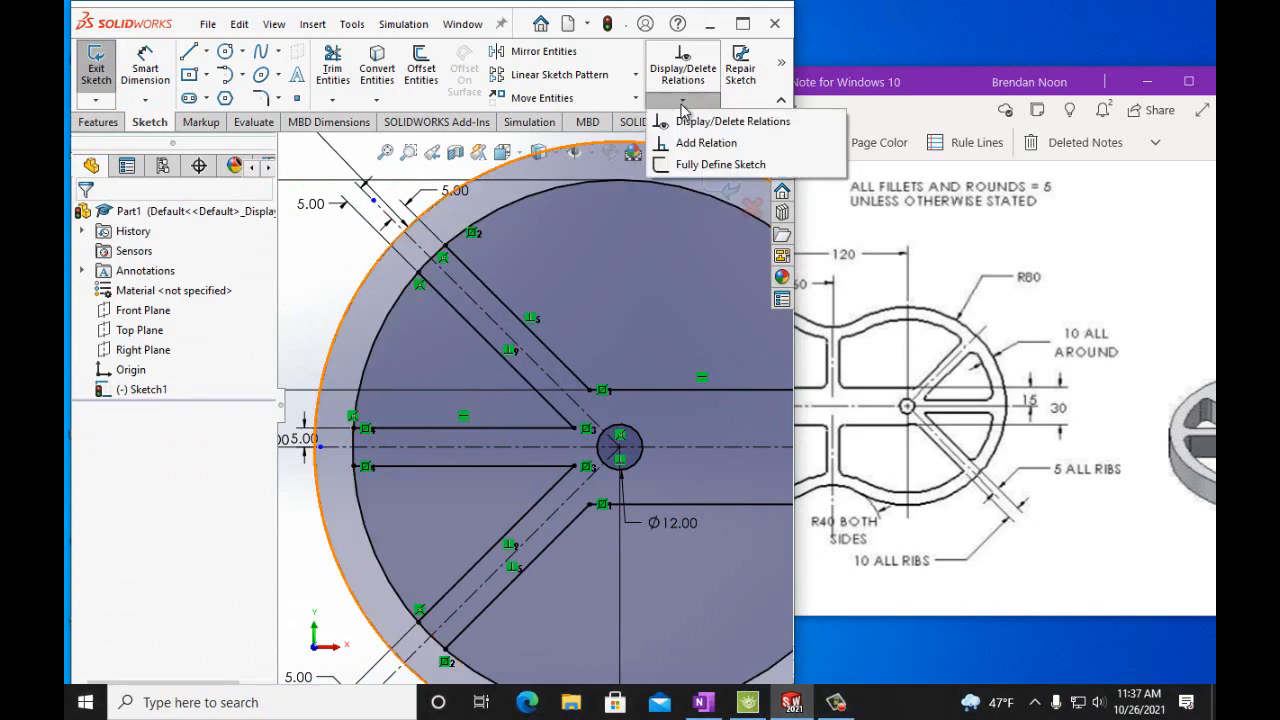
{"action": "left_click", "coordinate": [300, 259]}
{"action": "left_click", "coordinate": [682, 103]}
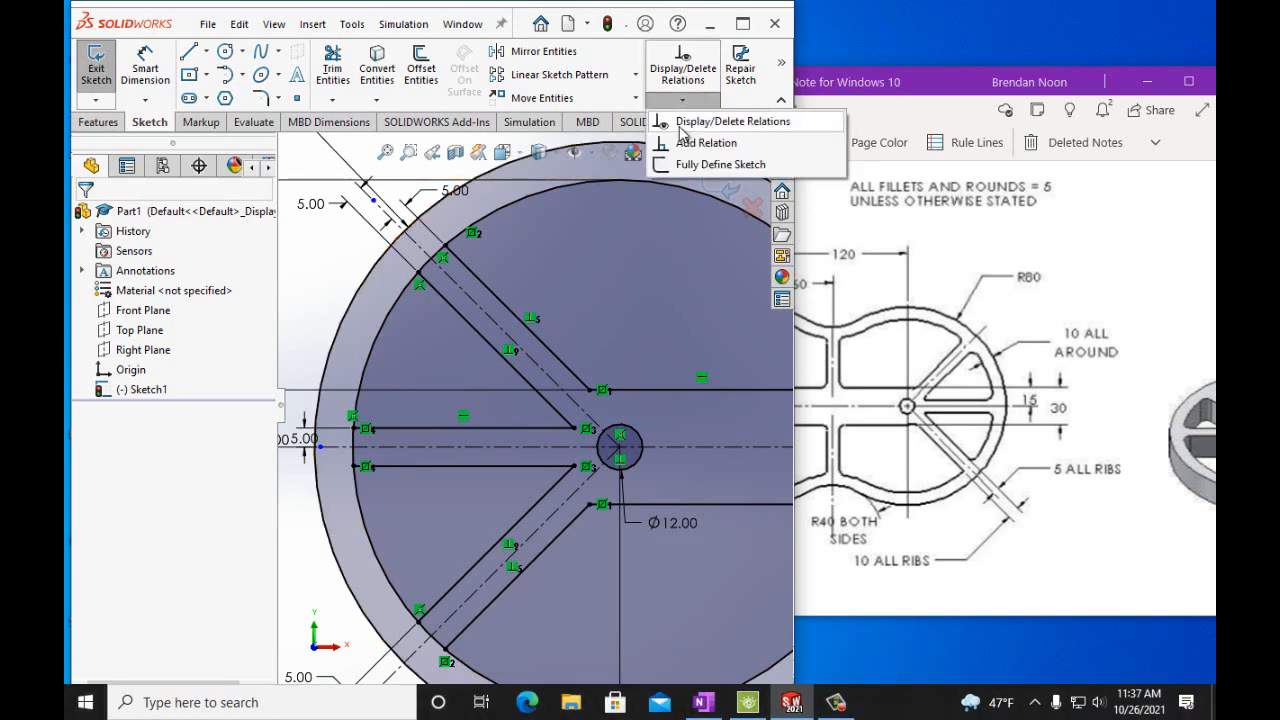
{"action": "left_click", "coordinate": [700, 137]}
{"action": "left_click", "coordinate": [478, 305]}
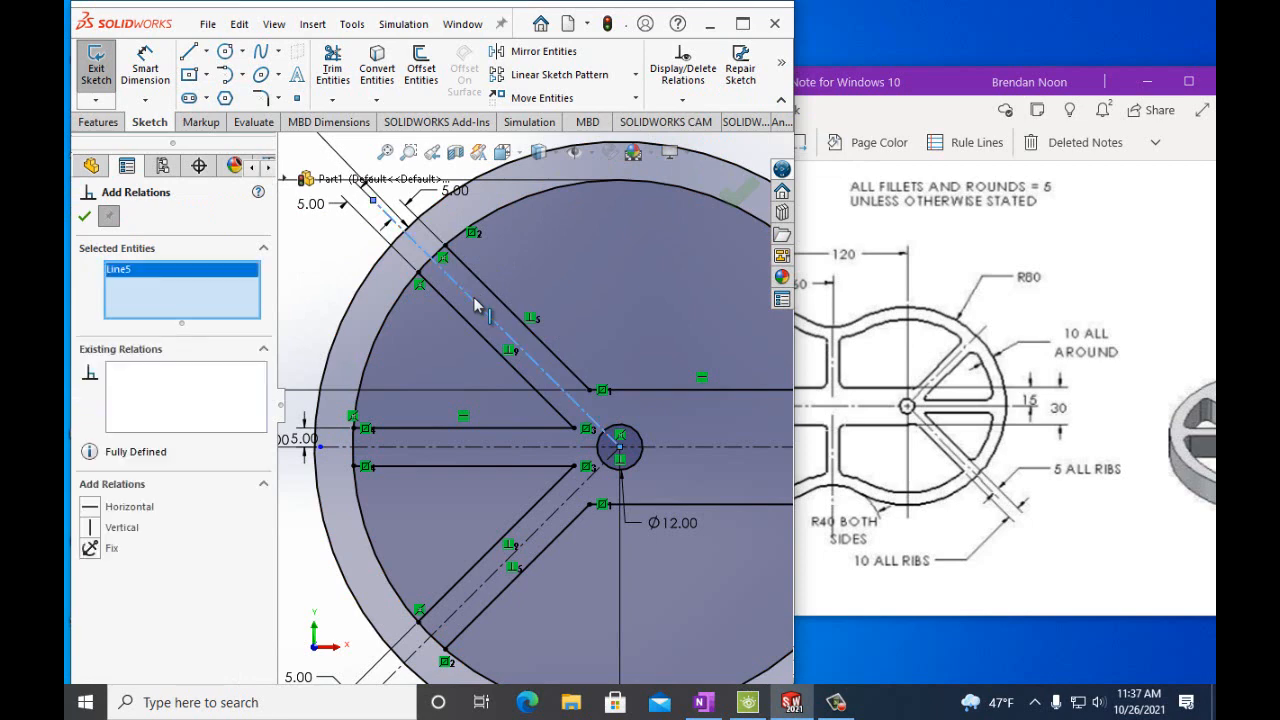
{"action": "left_click", "coordinate": [466, 320]}
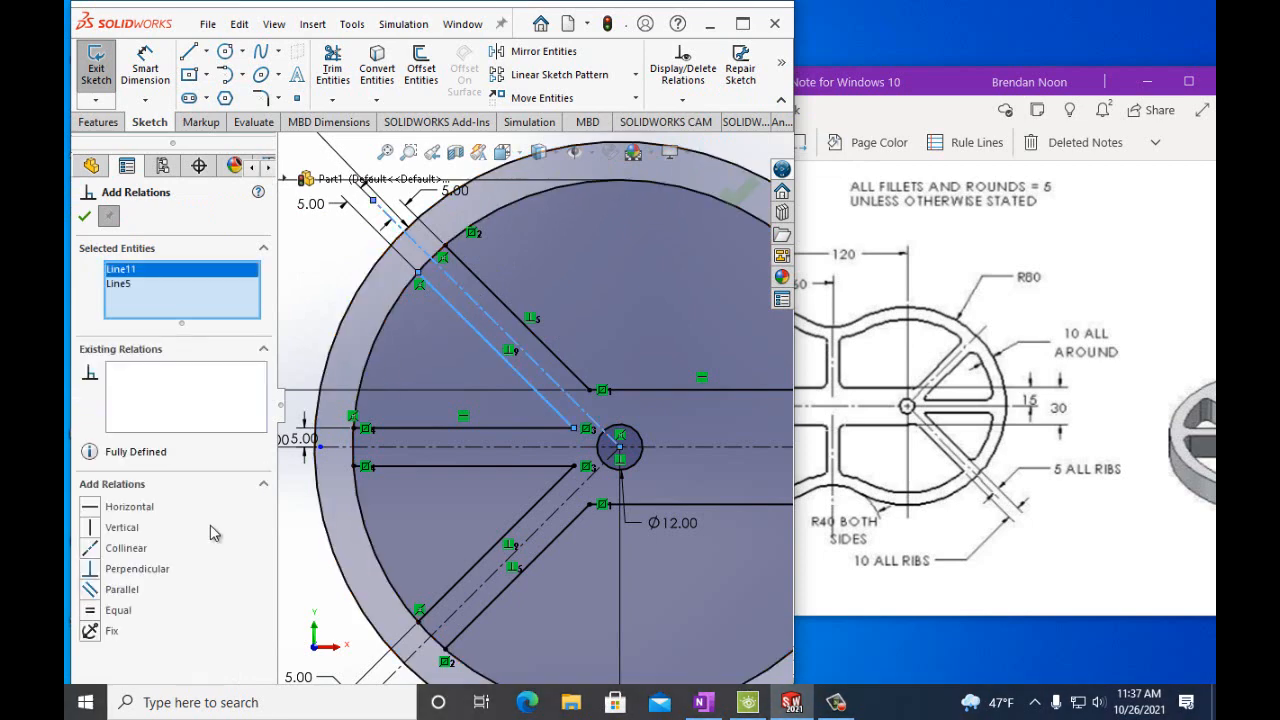
{"action": "left_click", "coordinate": [88, 590]}
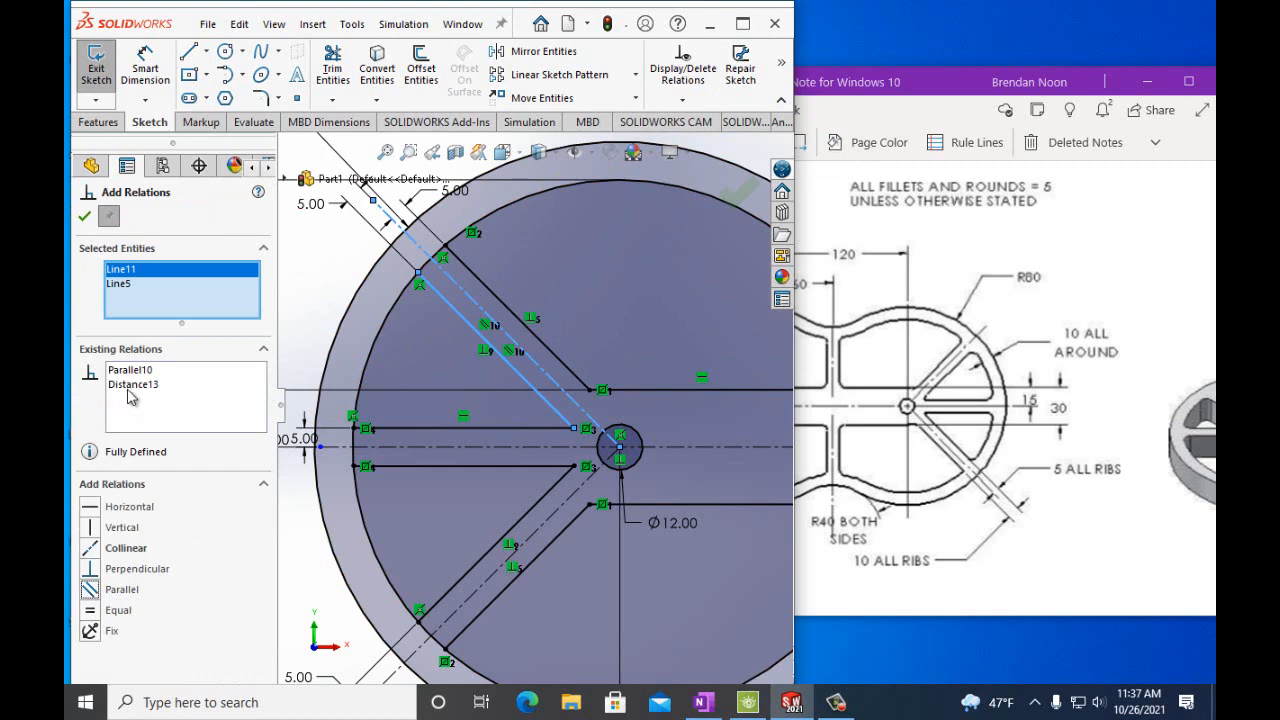
{"action": "left_click", "coordinate": [84, 216]}
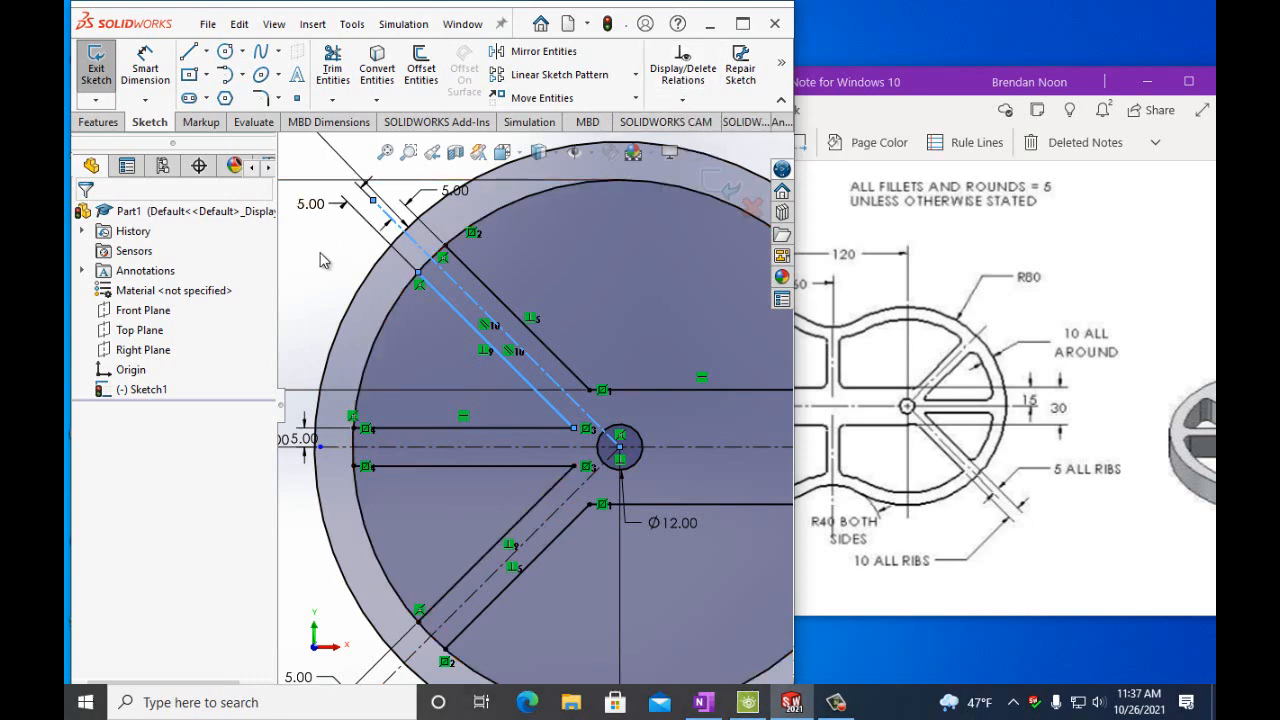
Add a parallel relation between the lower diagonal rib line and its diagonal centerline.
{"action": "left_click", "coordinate": [682, 99]}
{"action": "left_click", "coordinate": [672, 148]}
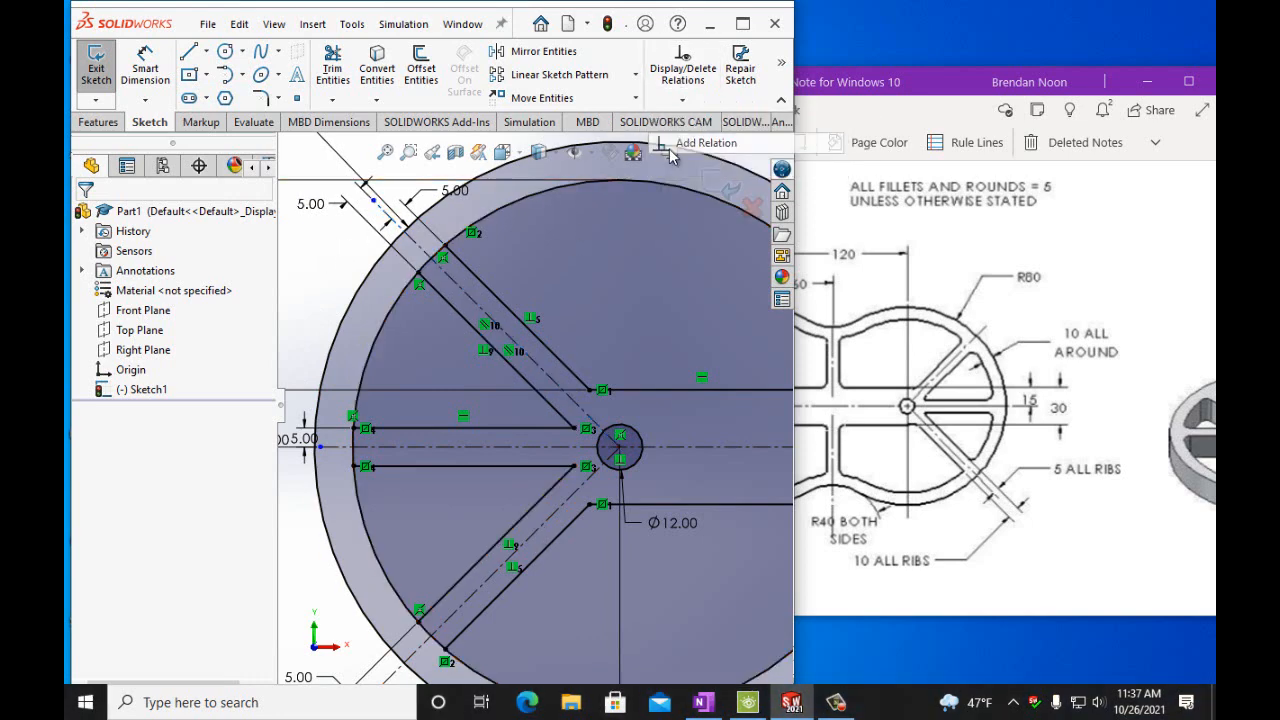
{"action": "left_click", "coordinate": [500, 566]}
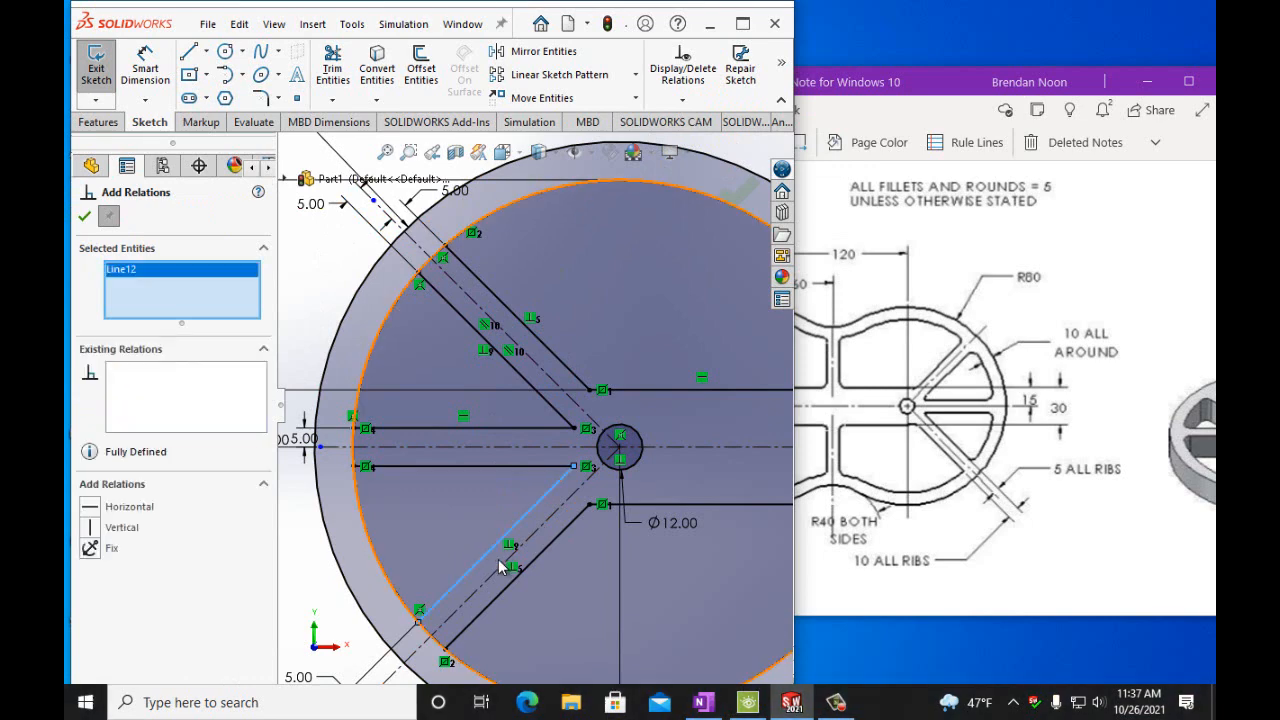
{"action": "left_click", "coordinate": [506, 561]}
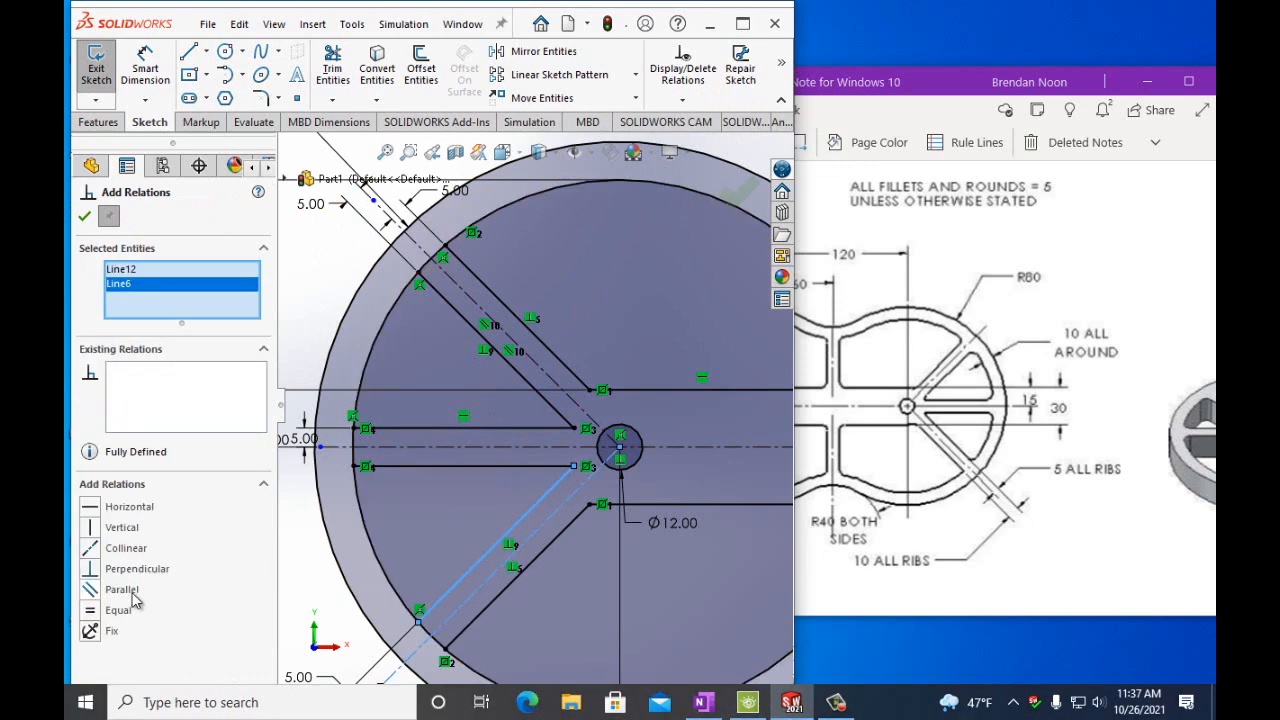
{"action": "left_click", "coordinate": [93, 591]}
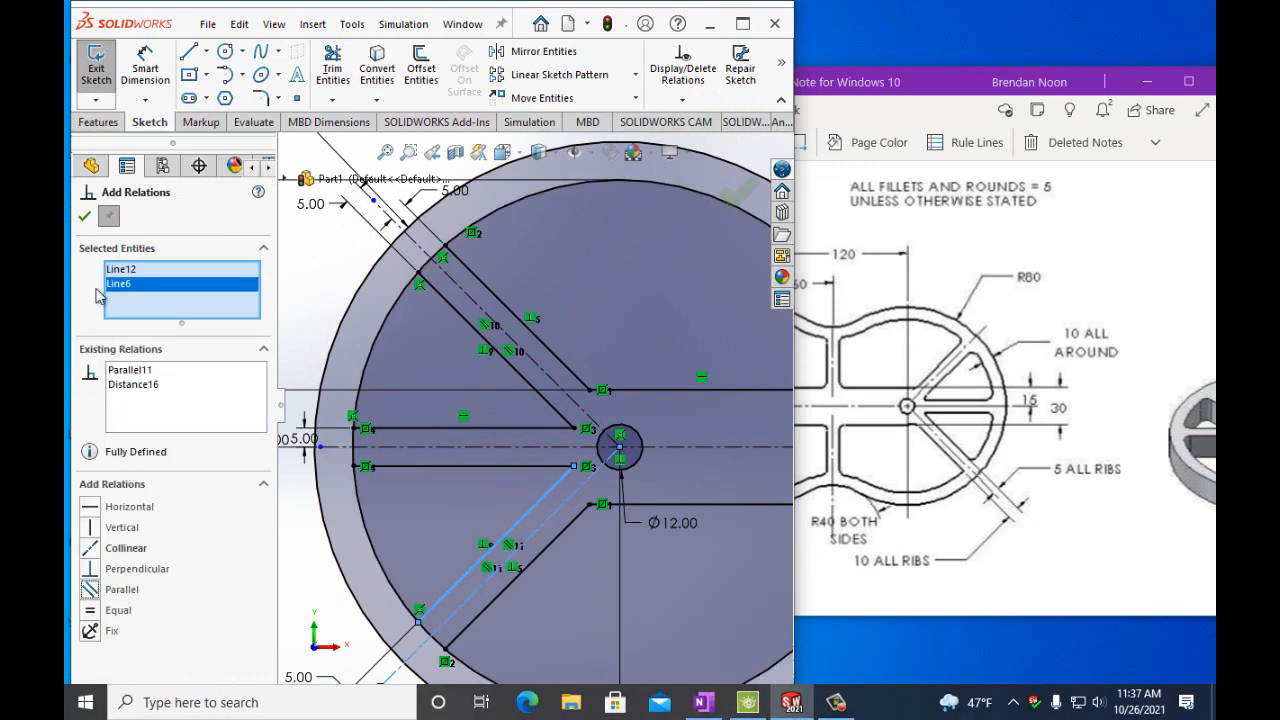
{"action": "left_click", "coordinate": [85, 217]}
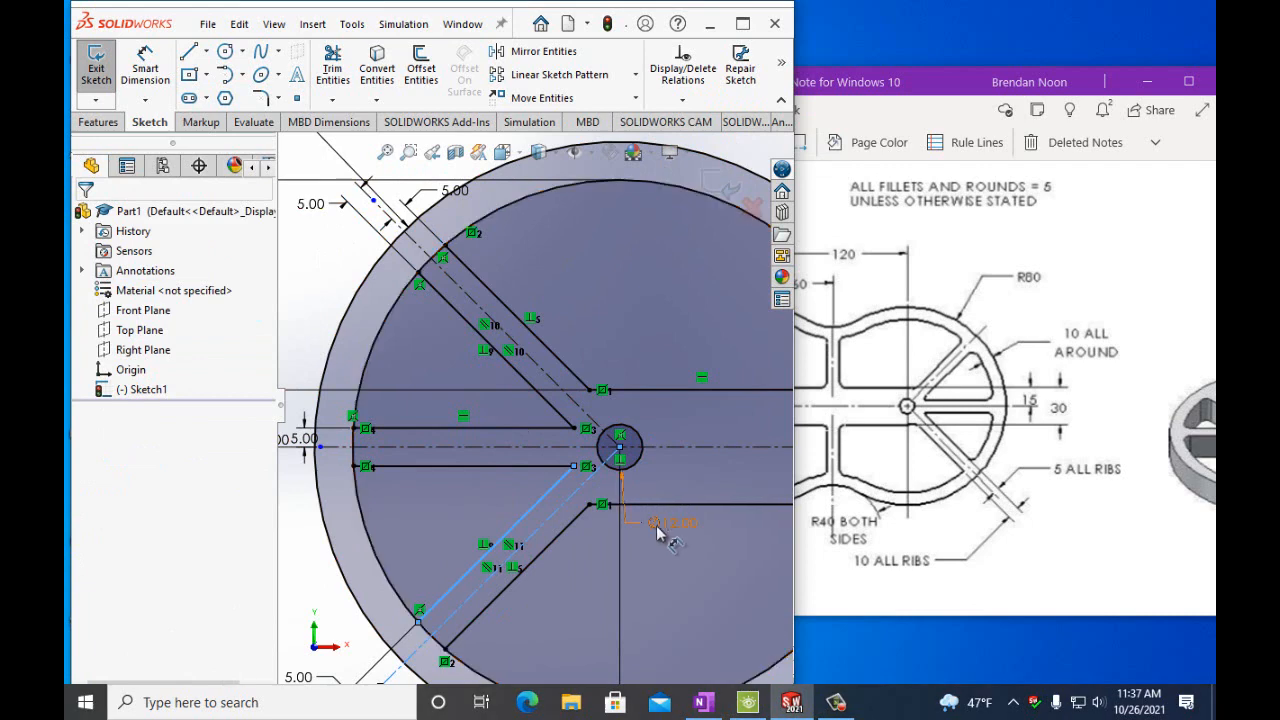
Sketch two vertical lines from the right ends of the horizontal rib lines out to the 140 mm circle.
{"action": "scroll", "coordinate": [697, 547], "scroll_direction": "up", "scroll_amount": 3}
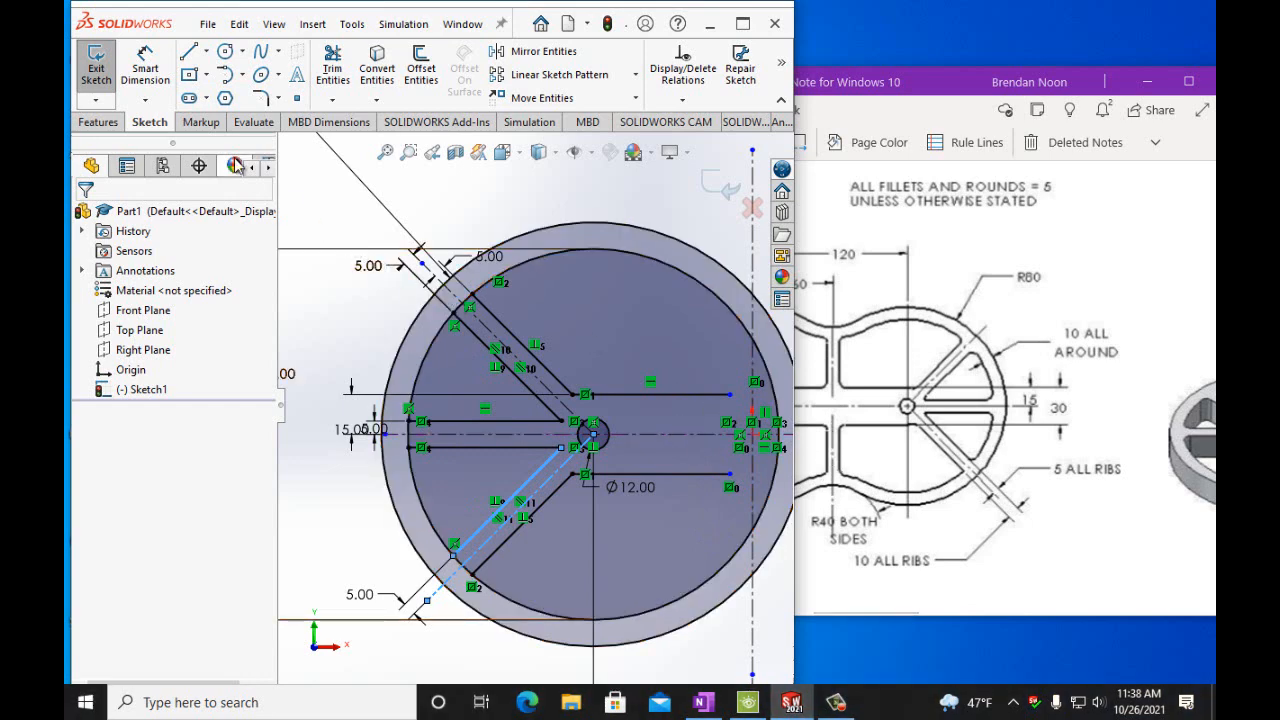
{"action": "left_click", "coordinate": [187, 55]}
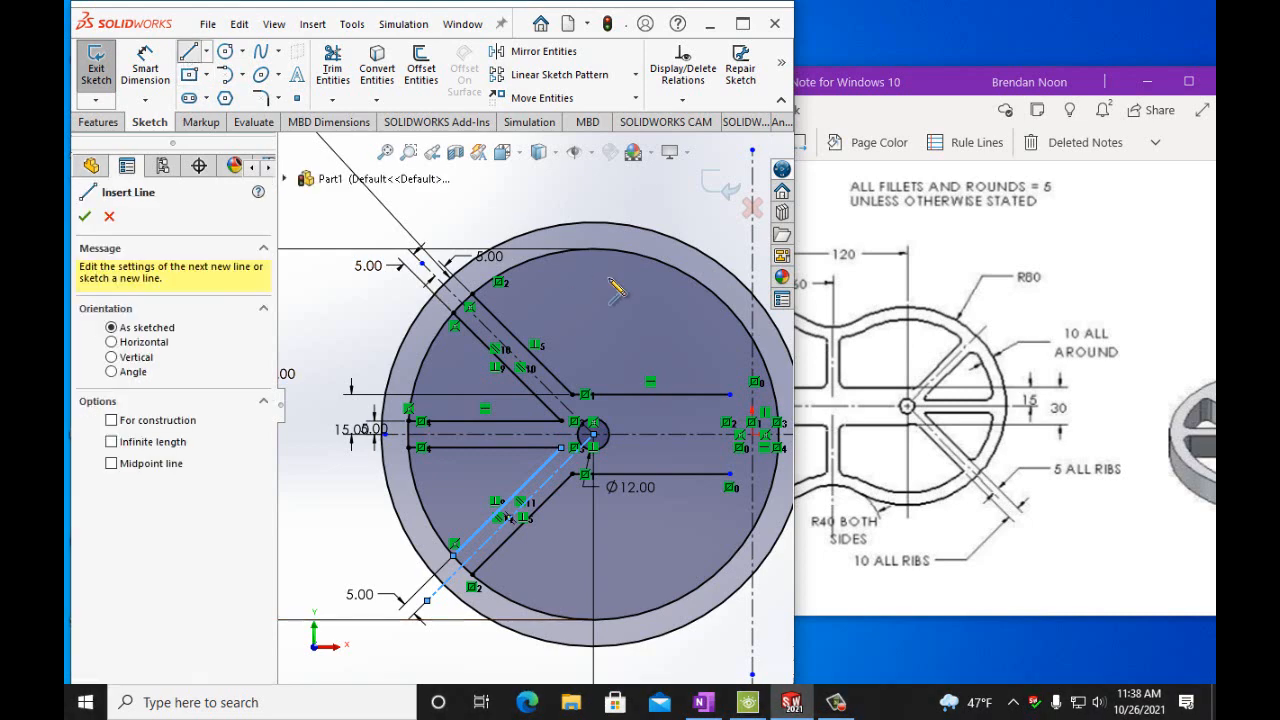
{"action": "left_click", "coordinate": [729, 394]}
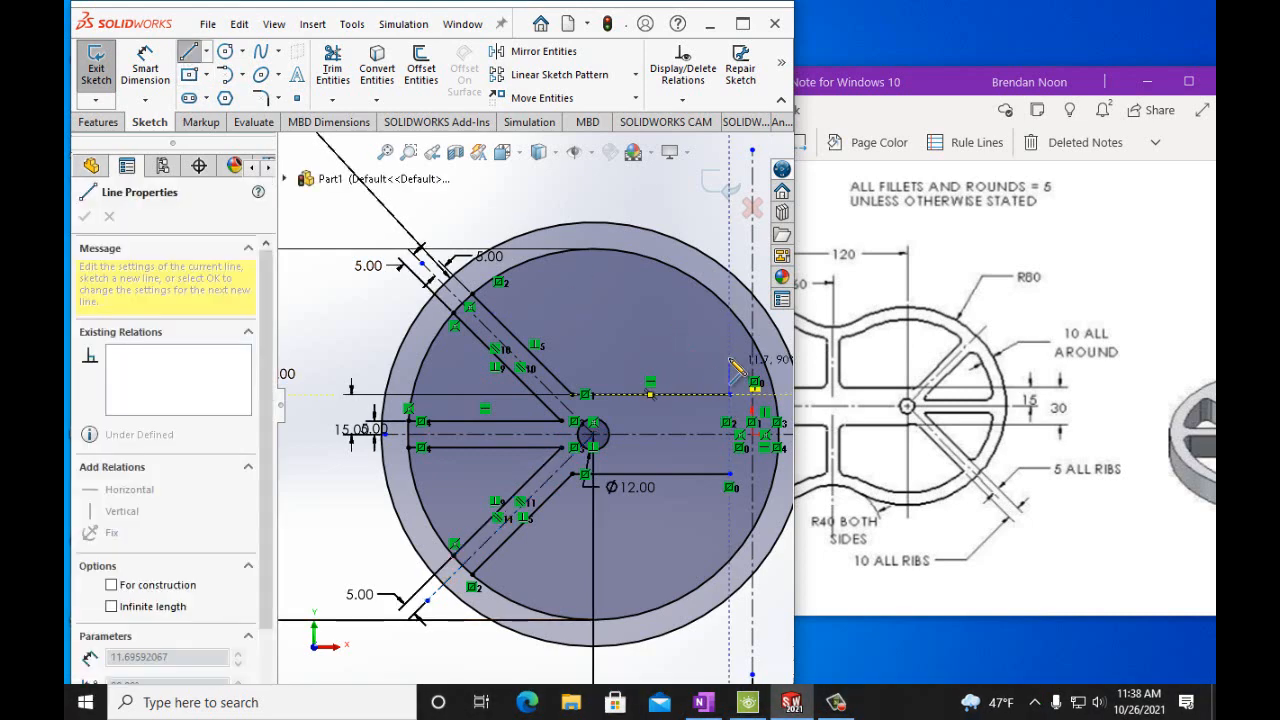
{"action": "double_click", "coordinate": [729, 310]}
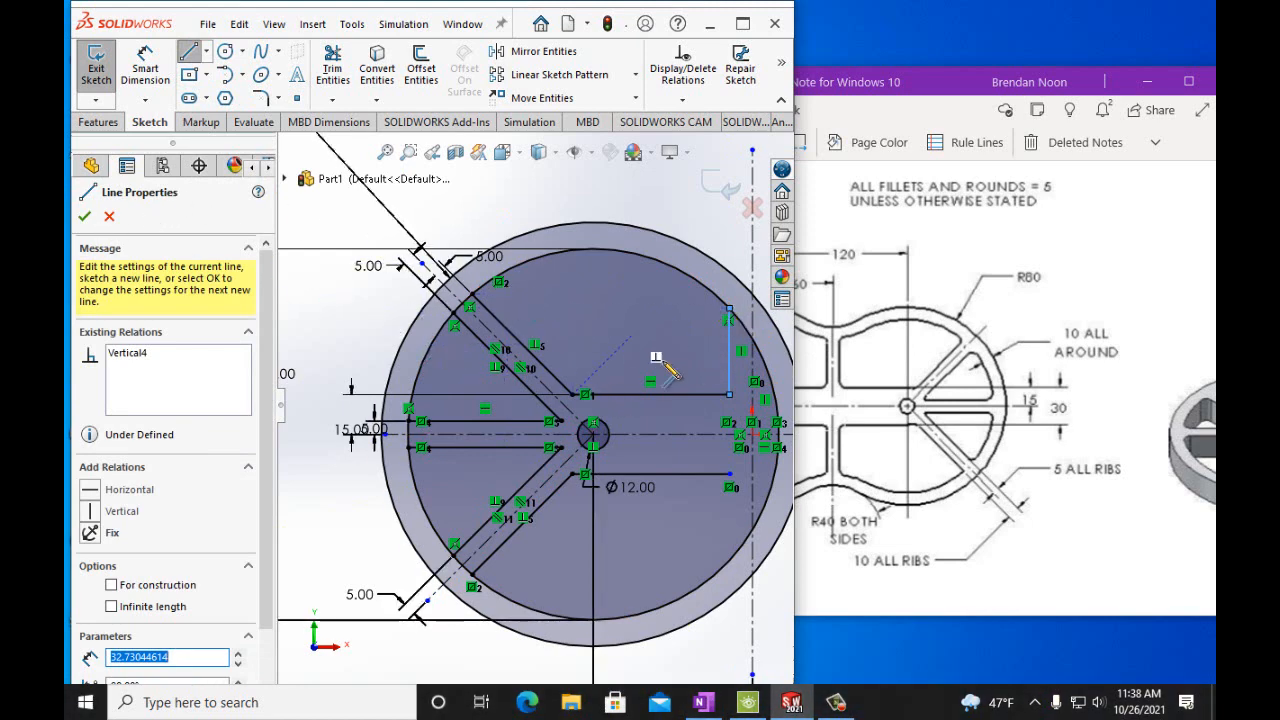
{"action": "left_click", "coordinate": [730, 475]}
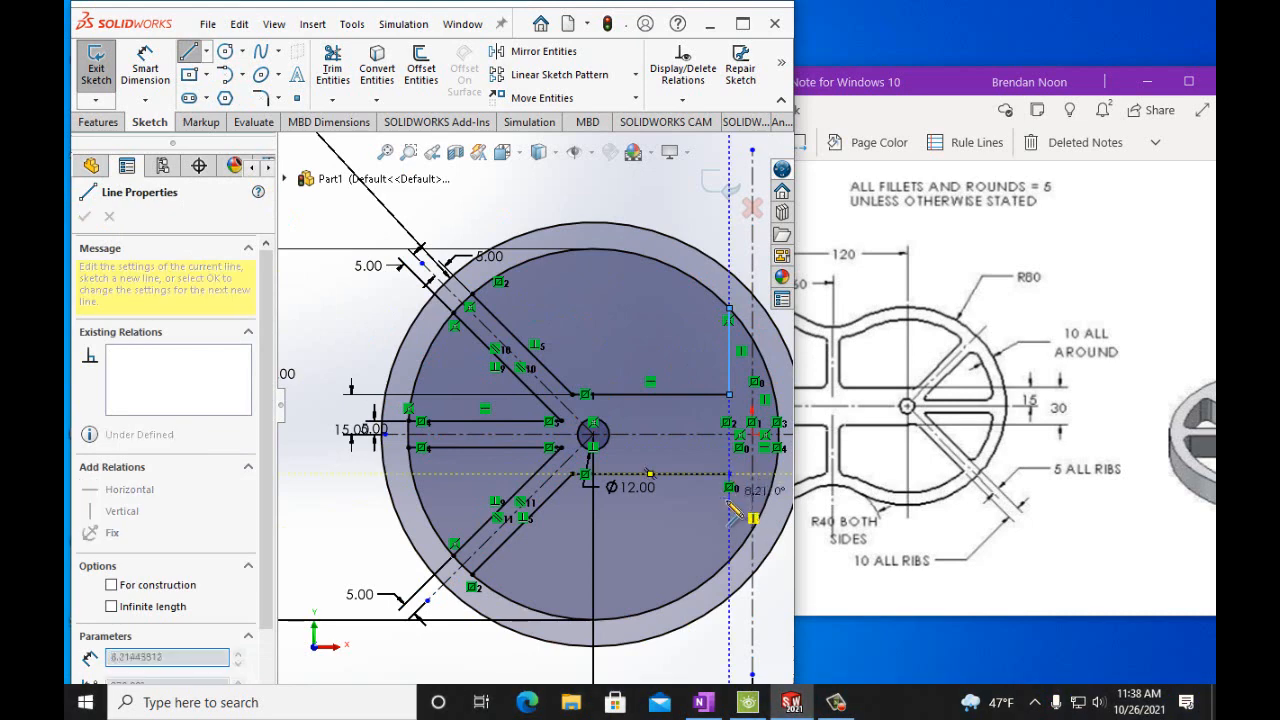
{"action": "double_click", "coordinate": [729, 560]}
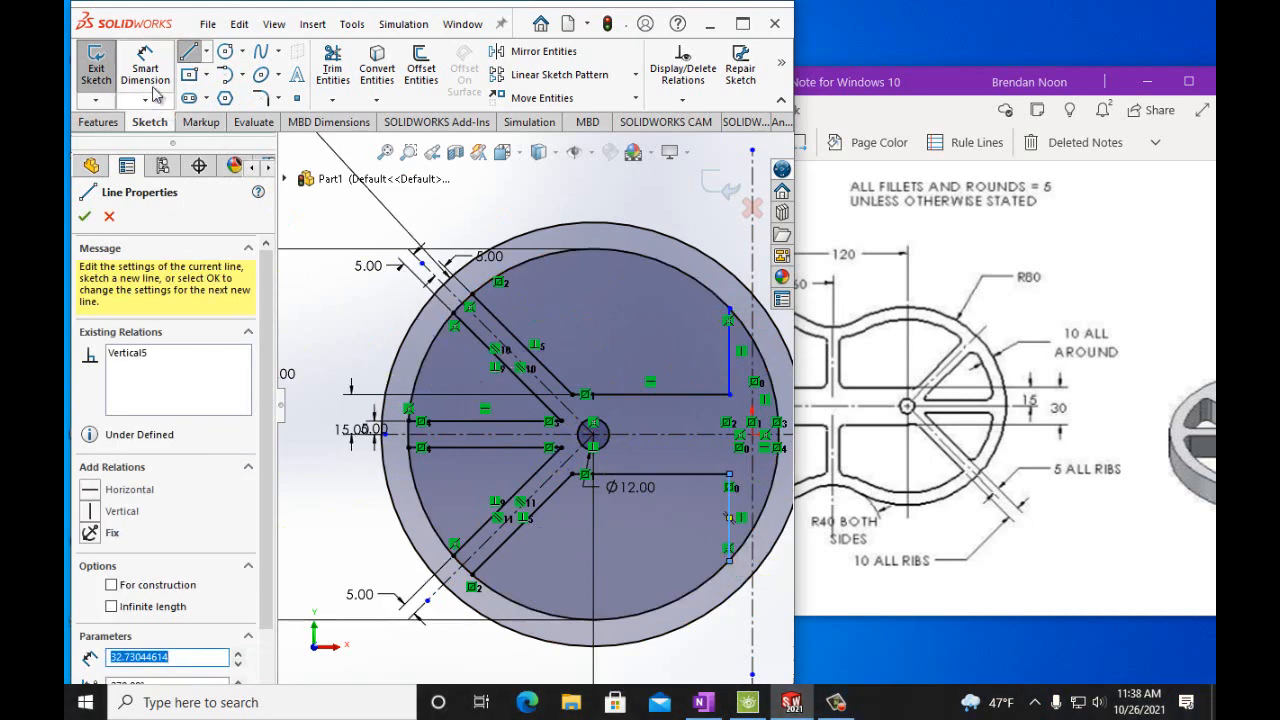
{"action": "left_click", "coordinate": [87, 218]}
{"action": "left_click", "coordinate": [87, 218]}
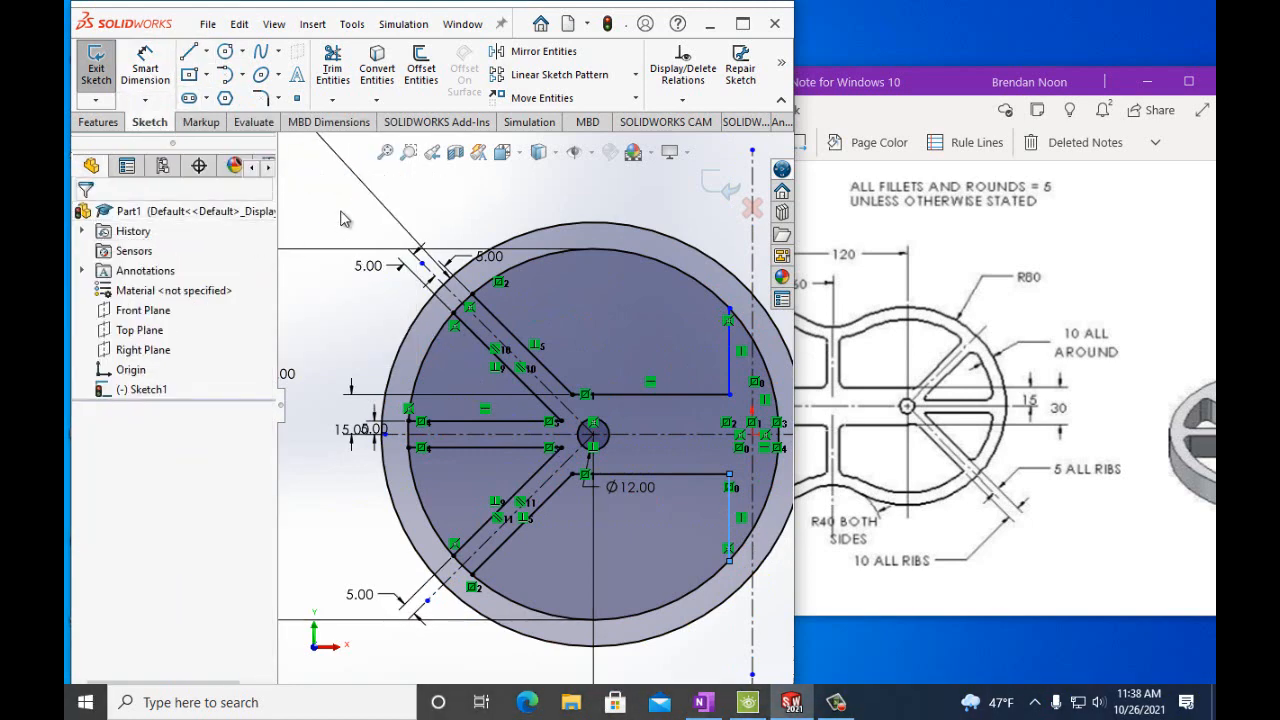
Dimension the upper vertical line's distance from the vertical centerline as 5 mm.
{"action": "left_click", "coordinate": [343, 213]}
{"action": "left_click", "coordinate": [153, 71]}
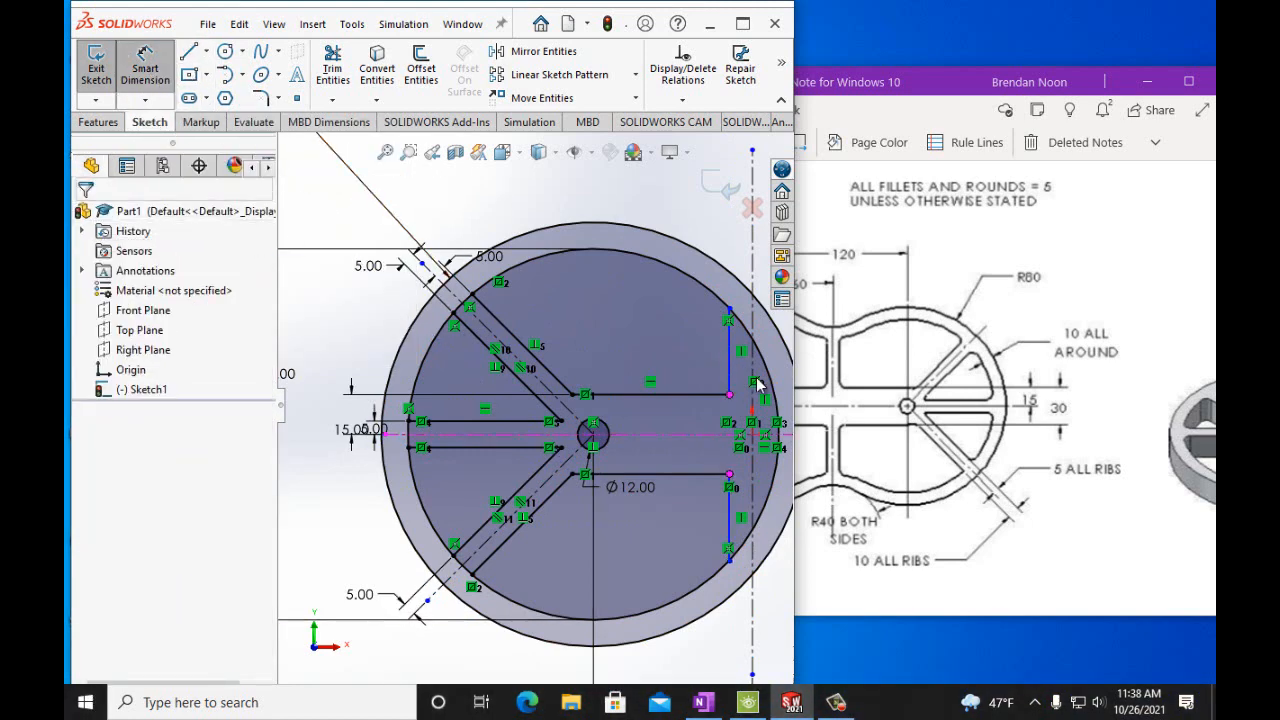
{"action": "left_click", "coordinate": [730, 372]}
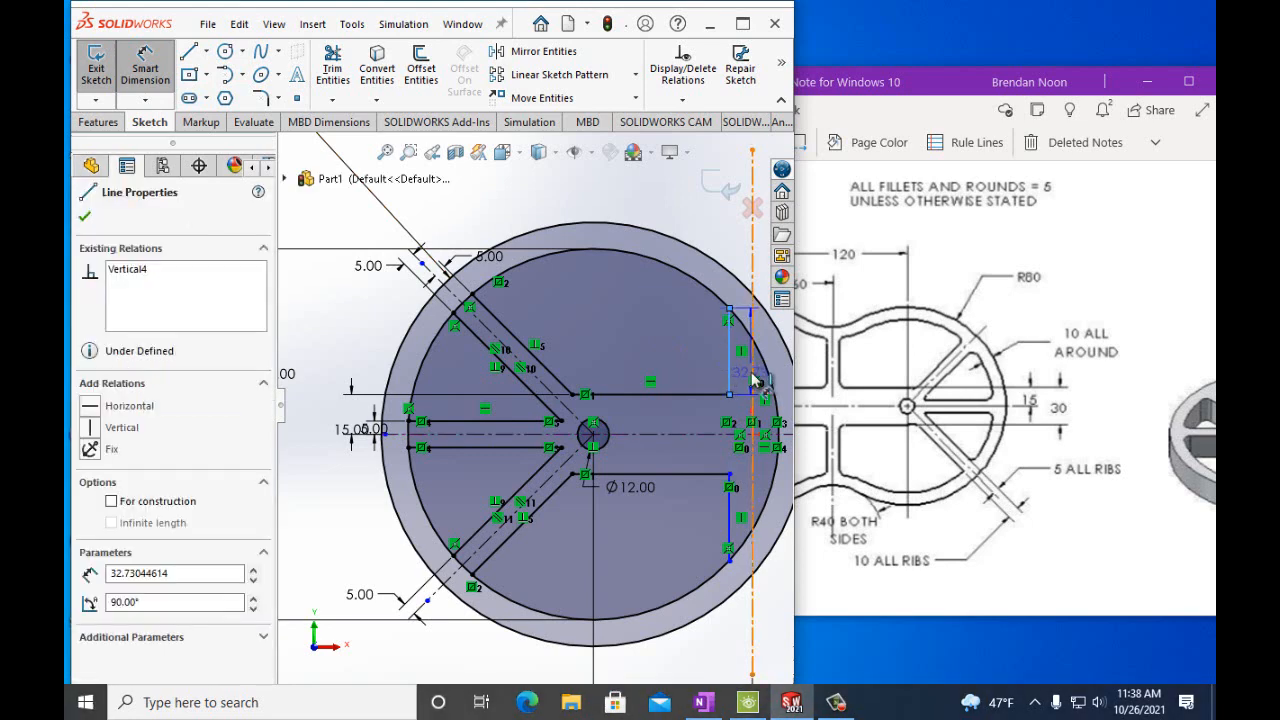
{"action": "left_click", "coordinate": [752, 360]}
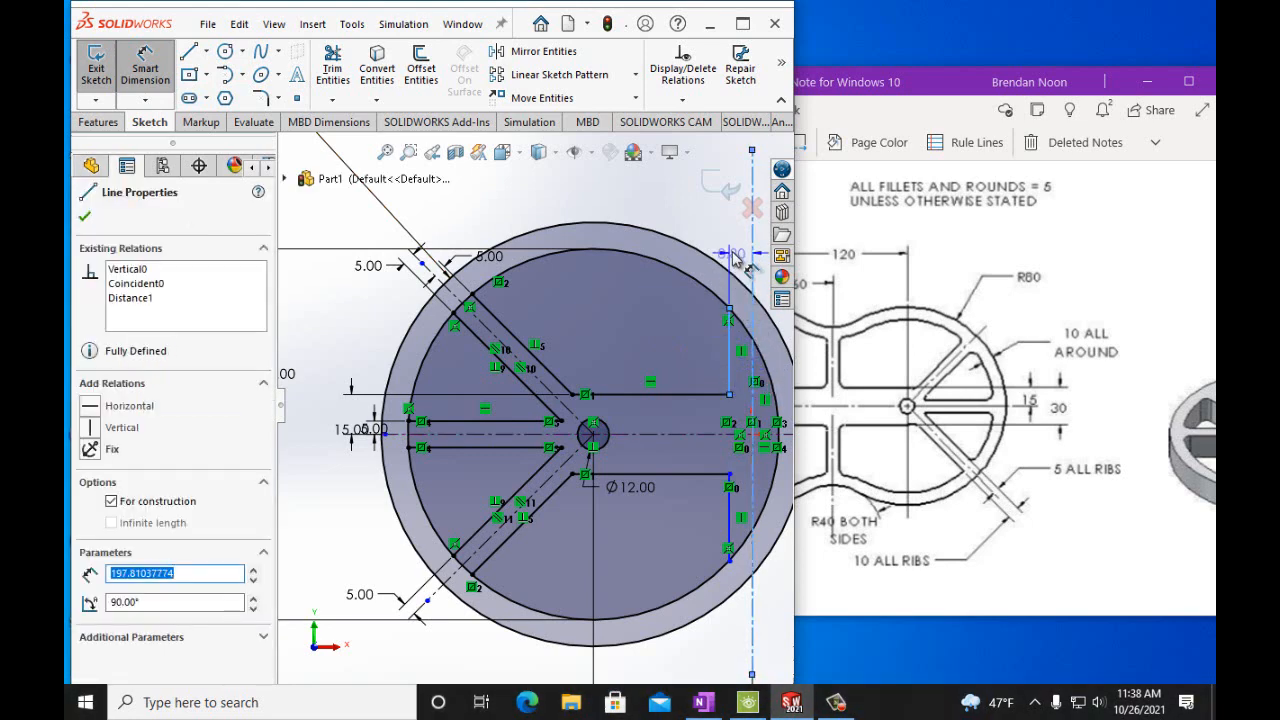
{"action": "left_click", "coordinate": [760, 266]}
{"action": "type", "text": "8"}
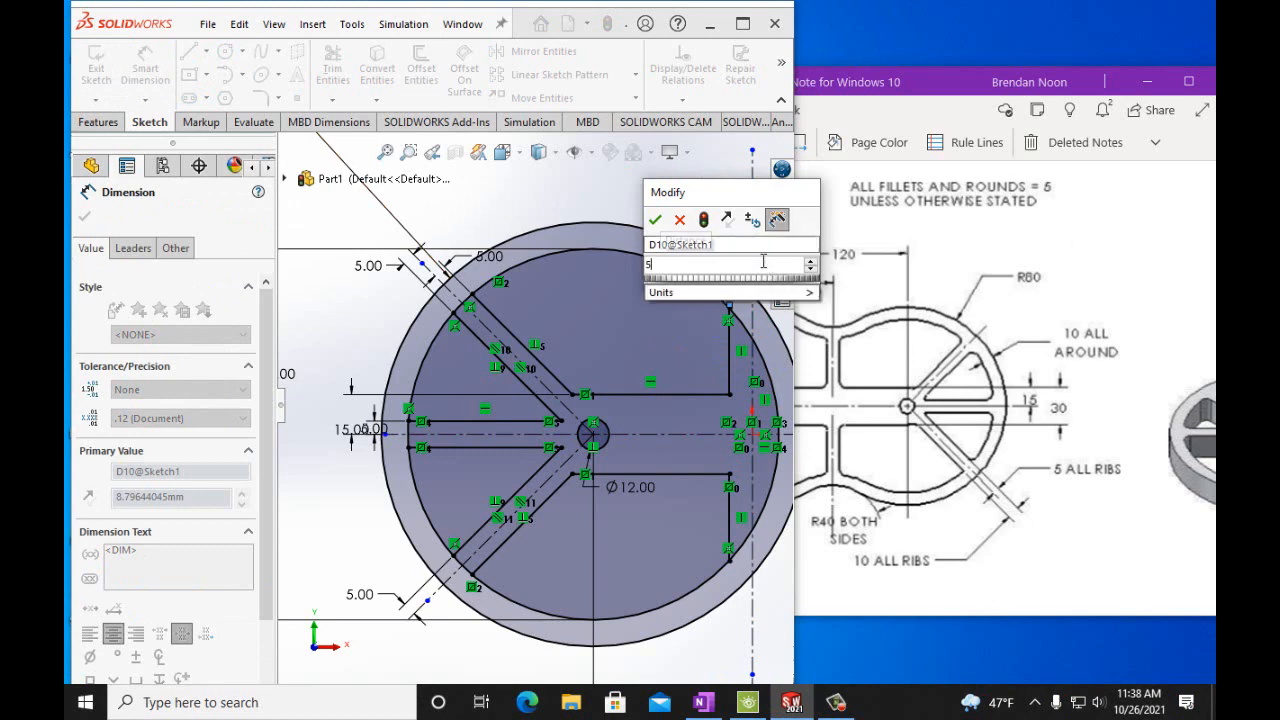
{"action": "left_click", "coordinate": [655, 219]}
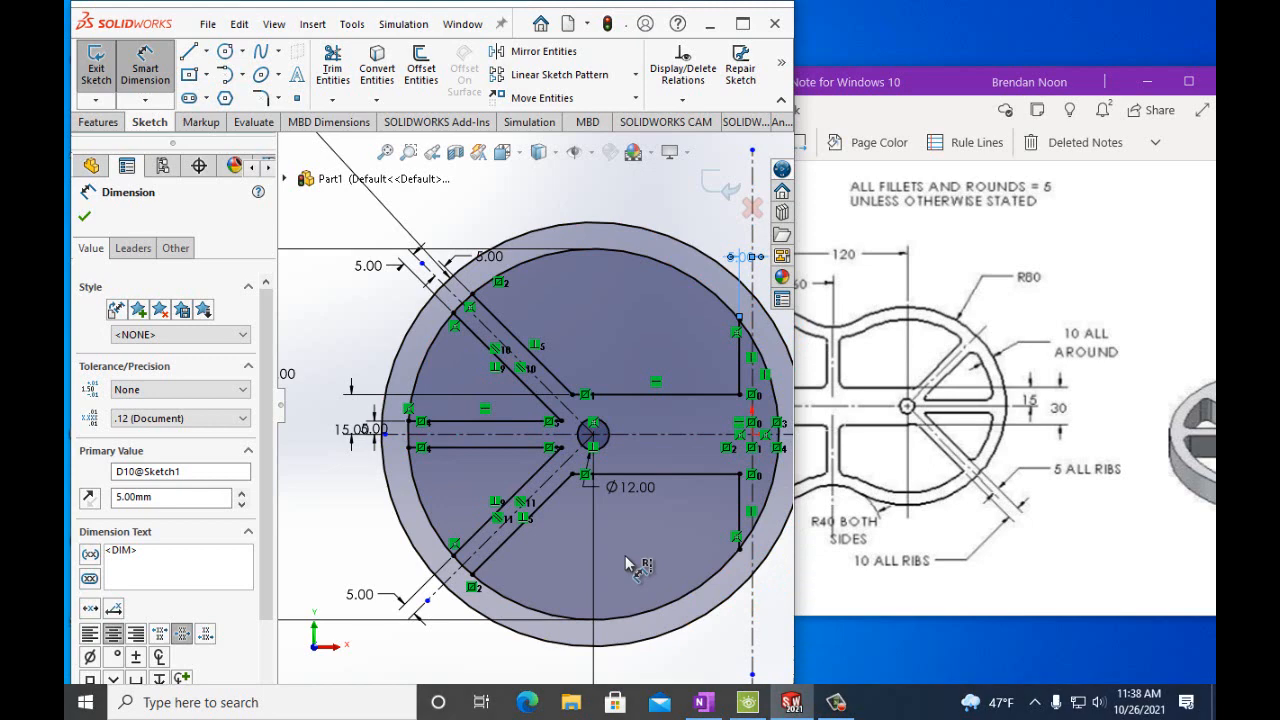
Trim the excess inner-circle arcs and rib line ends on the left side of the profile.
{"action": "left_click", "coordinate": [333, 72]}
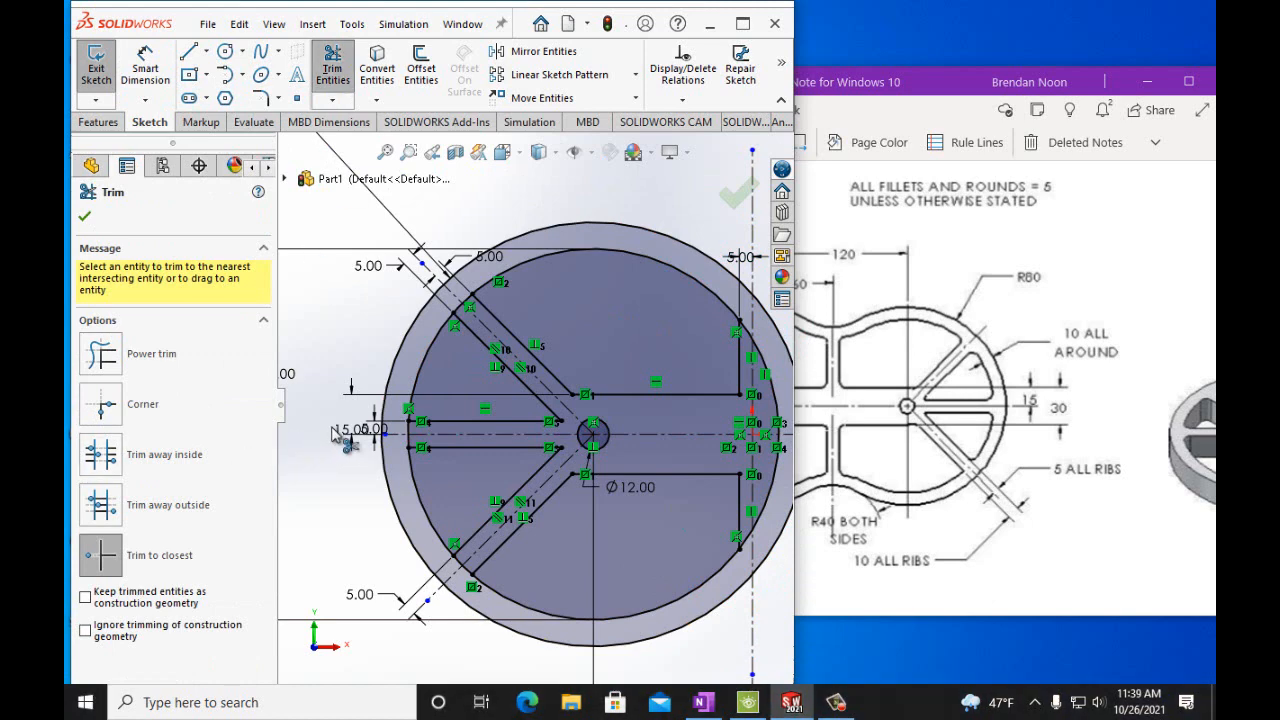
{"action": "left_click", "coordinate": [460, 316]}
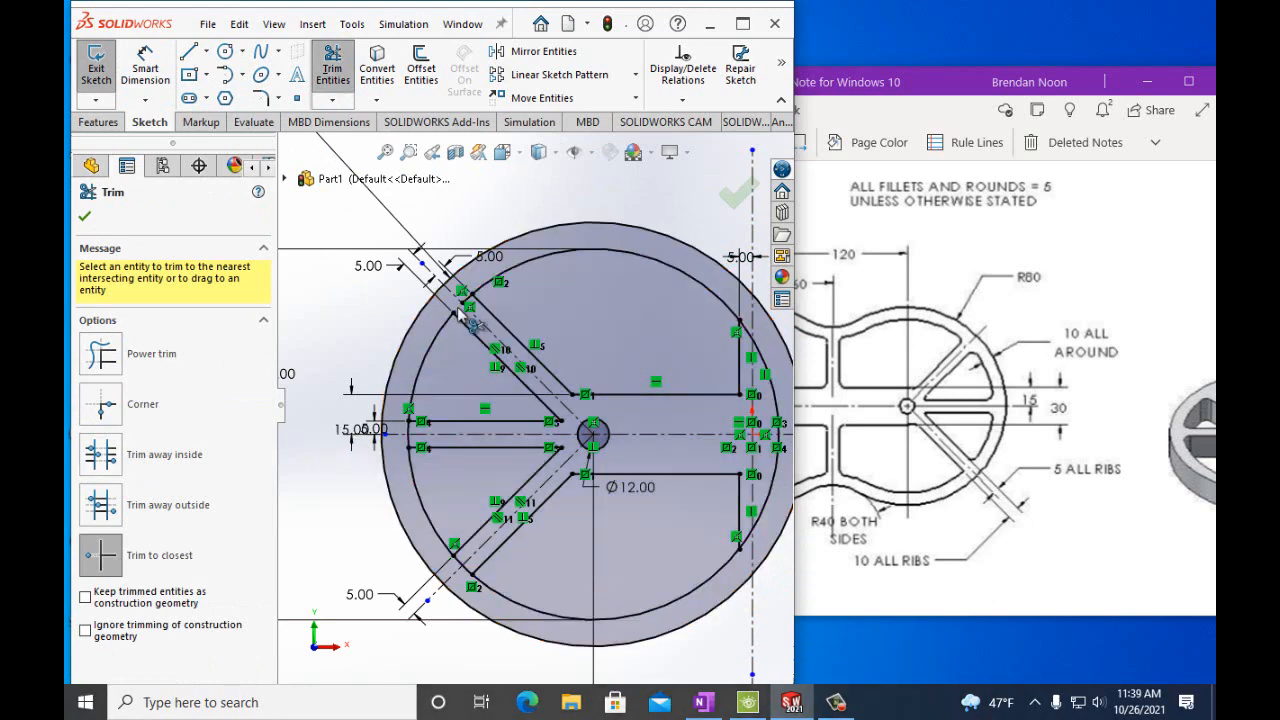
{"action": "left_click", "coordinate": [460, 566]}
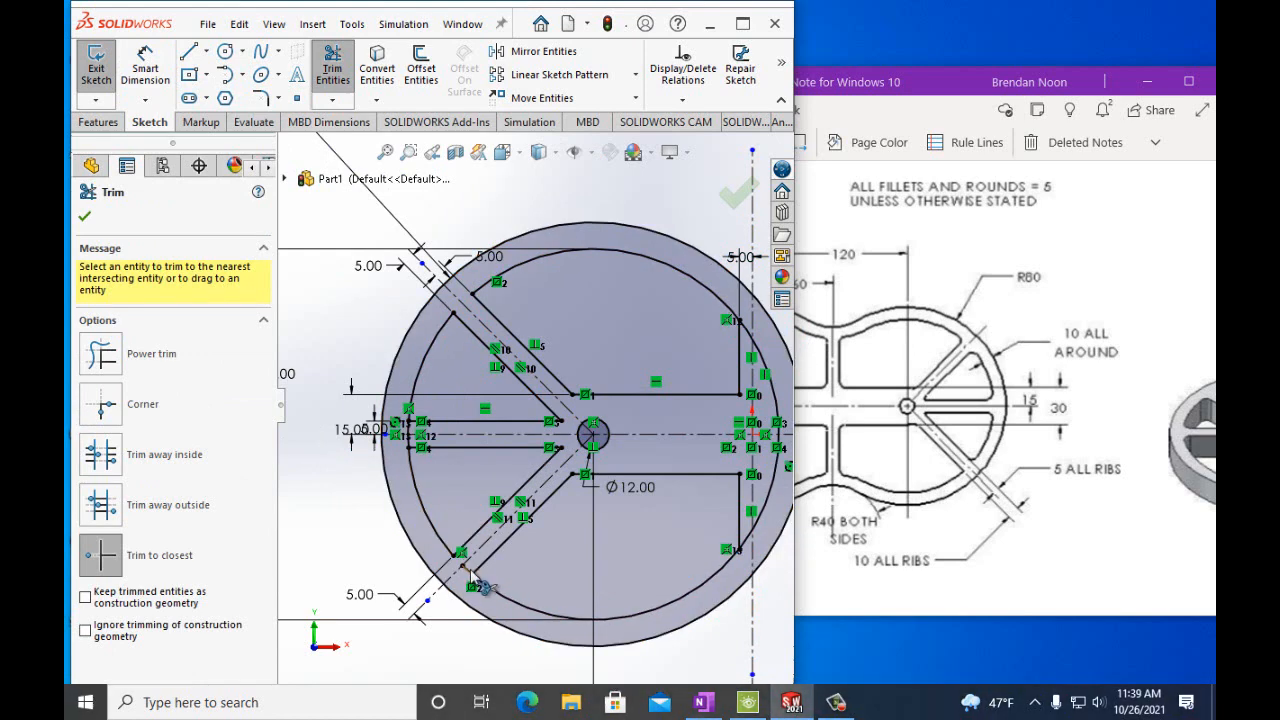
{"action": "left_click", "coordinate": [469, 570]}
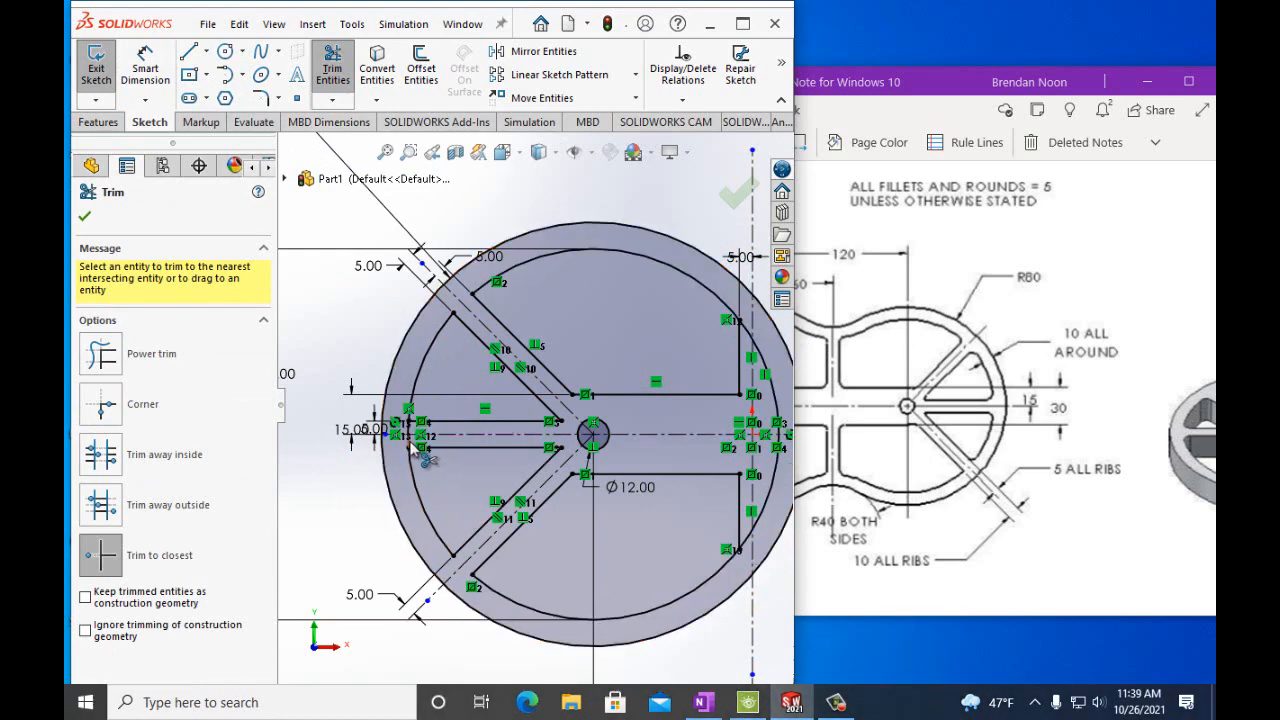
{"action": "left_click", "coordinate": [409, 441]}
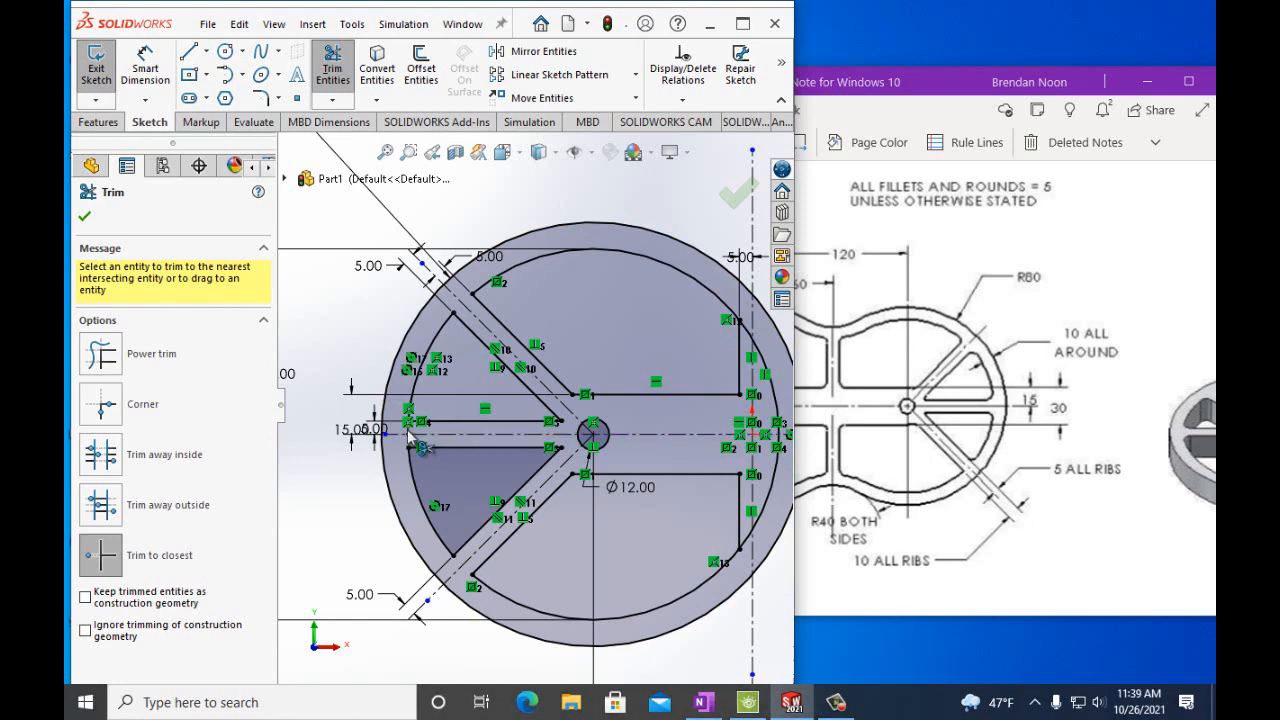
{"action": "scroll", "coordinate": [409, 437], "scroll_direction": "down", "scroll_amount": 3}
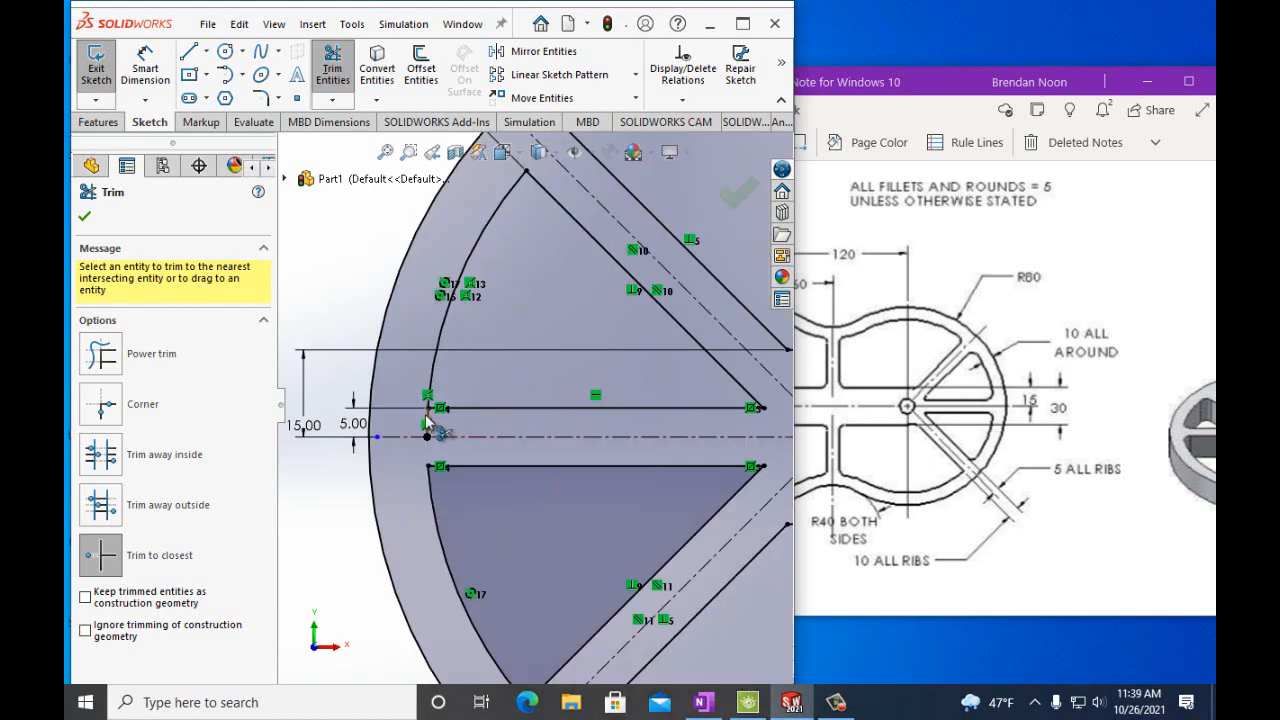
{"action": "left_click", "coordinate": [429, 425]}
{"action": "scroll", "coordinate": [569, 466], "scroll_direction": "up", "scroll_amount": 5}
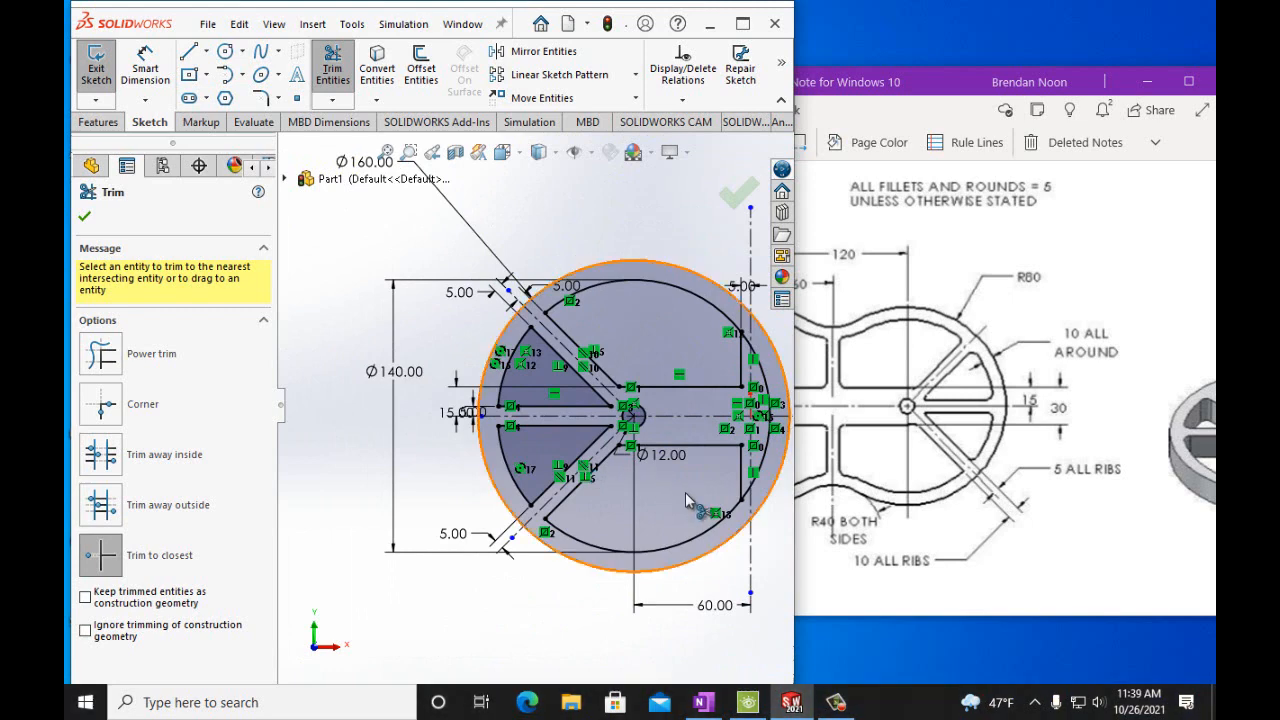
Trim the excess inner-circle arcs and vertical line ends on the right side of the profile.
{"action": "left_click", "coordinate": [764, 469]}
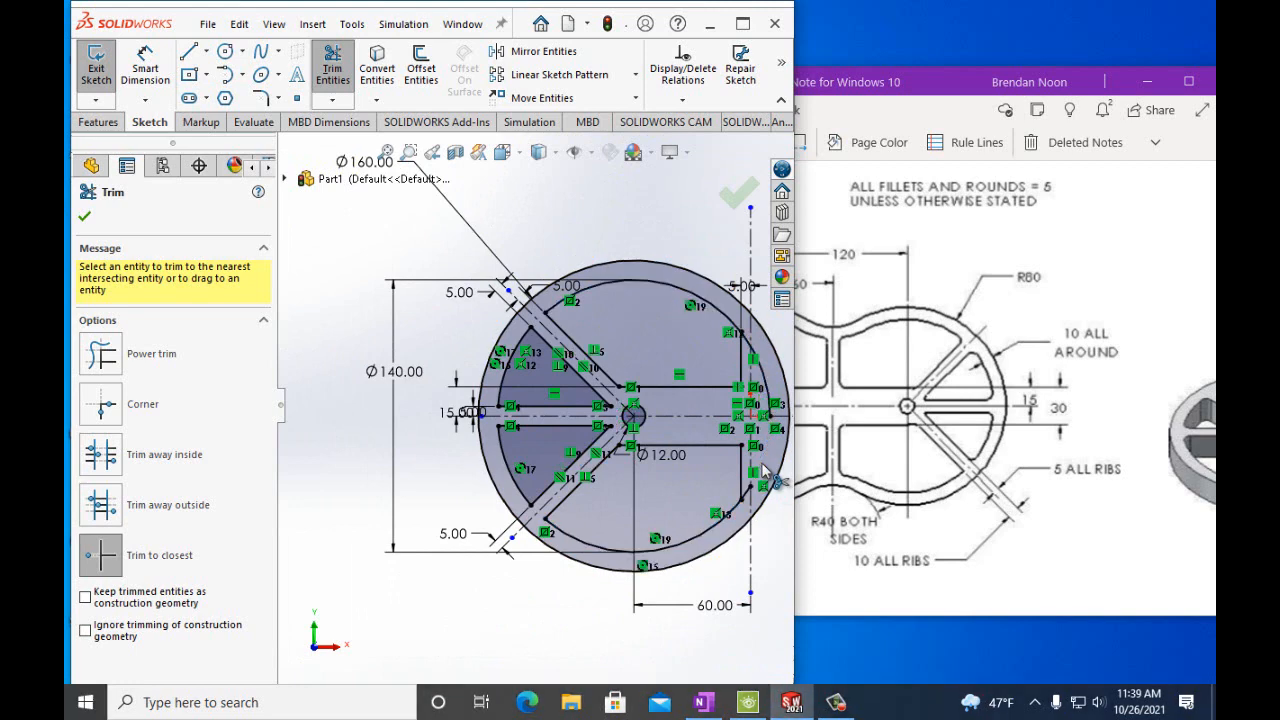
{"action": "left_click", "coordinate": [765, 384]}
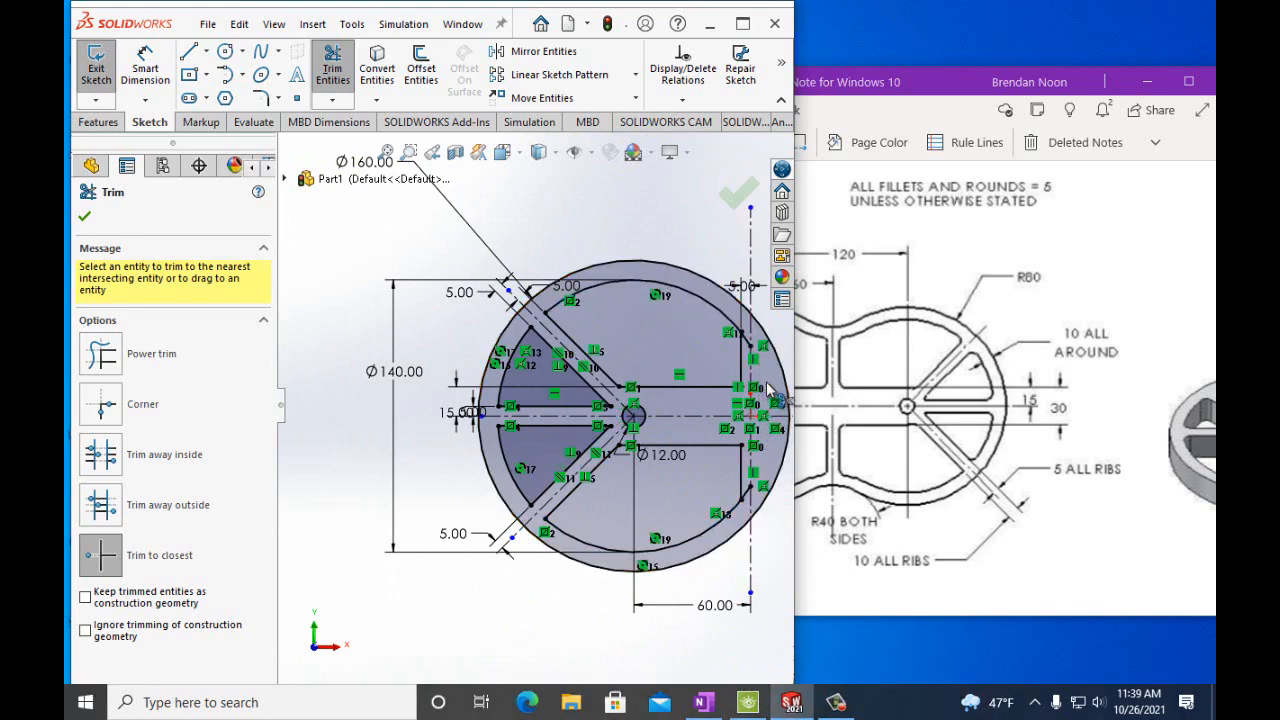
{"action": "scroll", "coordinate": [737, 474], "scroll_direction": "down", "scroll_amount": 5}
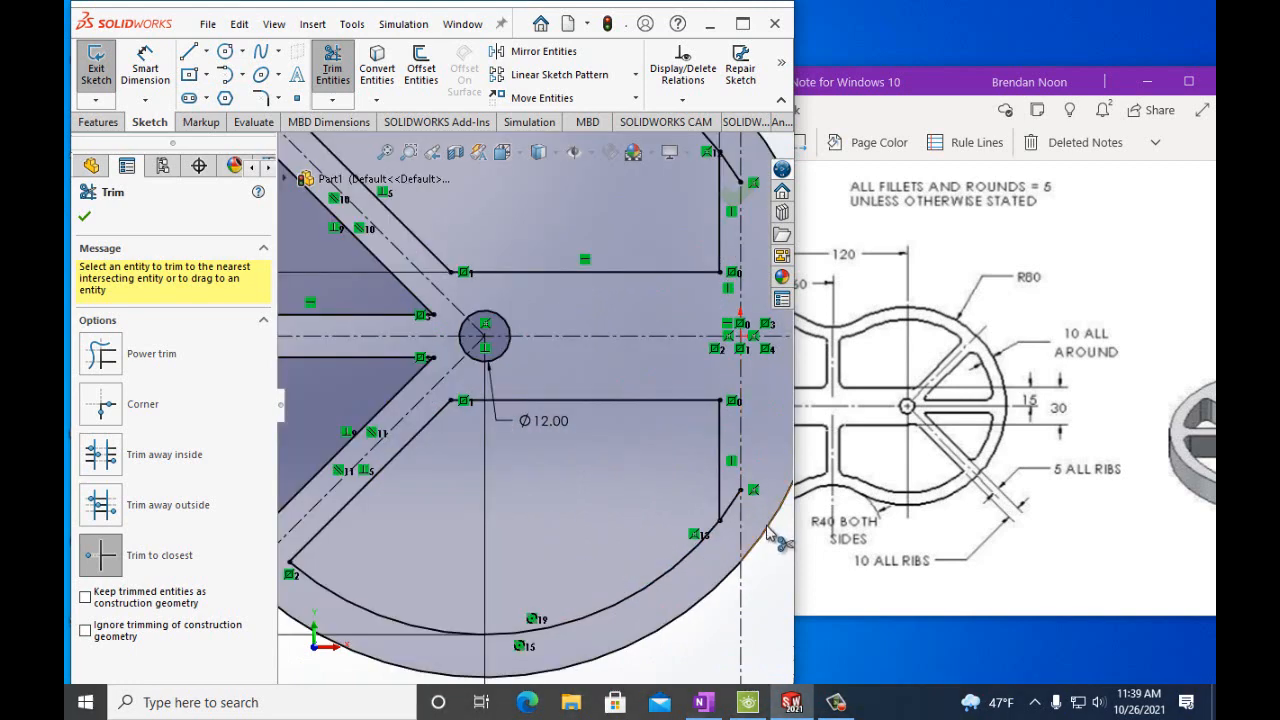
{"action": "scroll", "coordinate": [757, 520], "scroll_direction": "up", "scroll_amount": 4}
{"action": "left_click", "coordinate": [688, 442]}
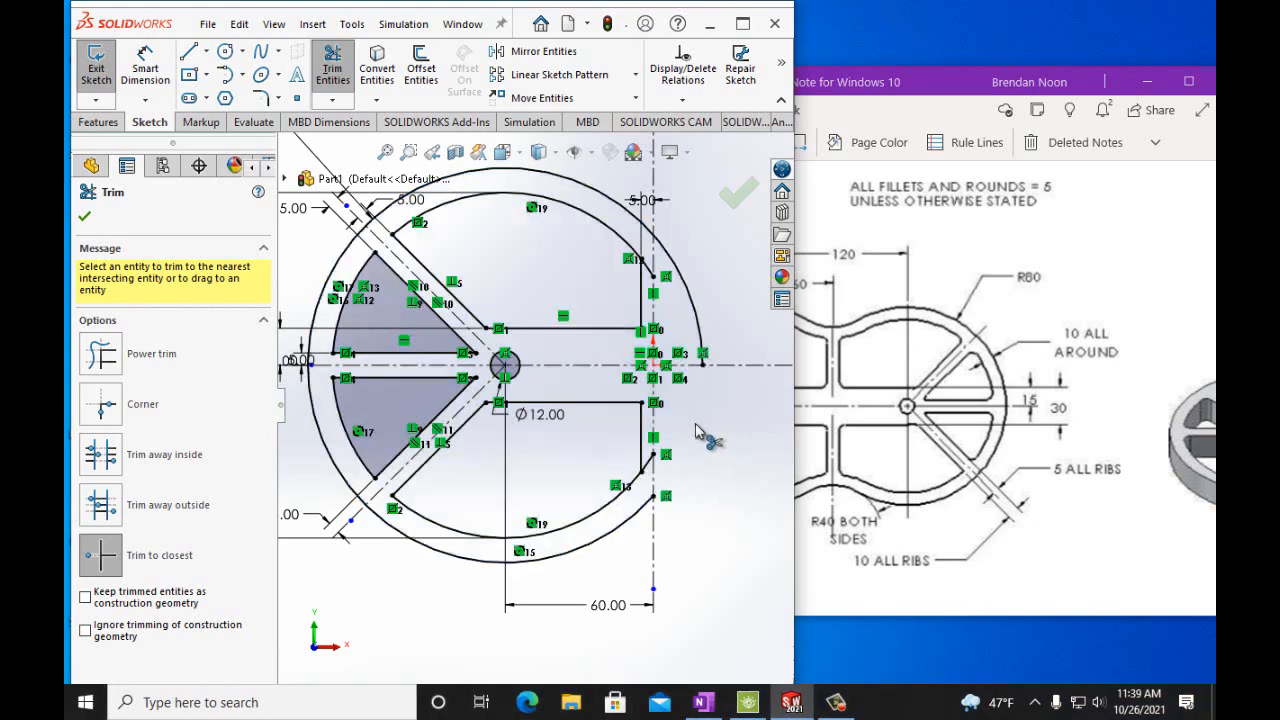
{"action": "left_click", "coordinate": [697, 320]}
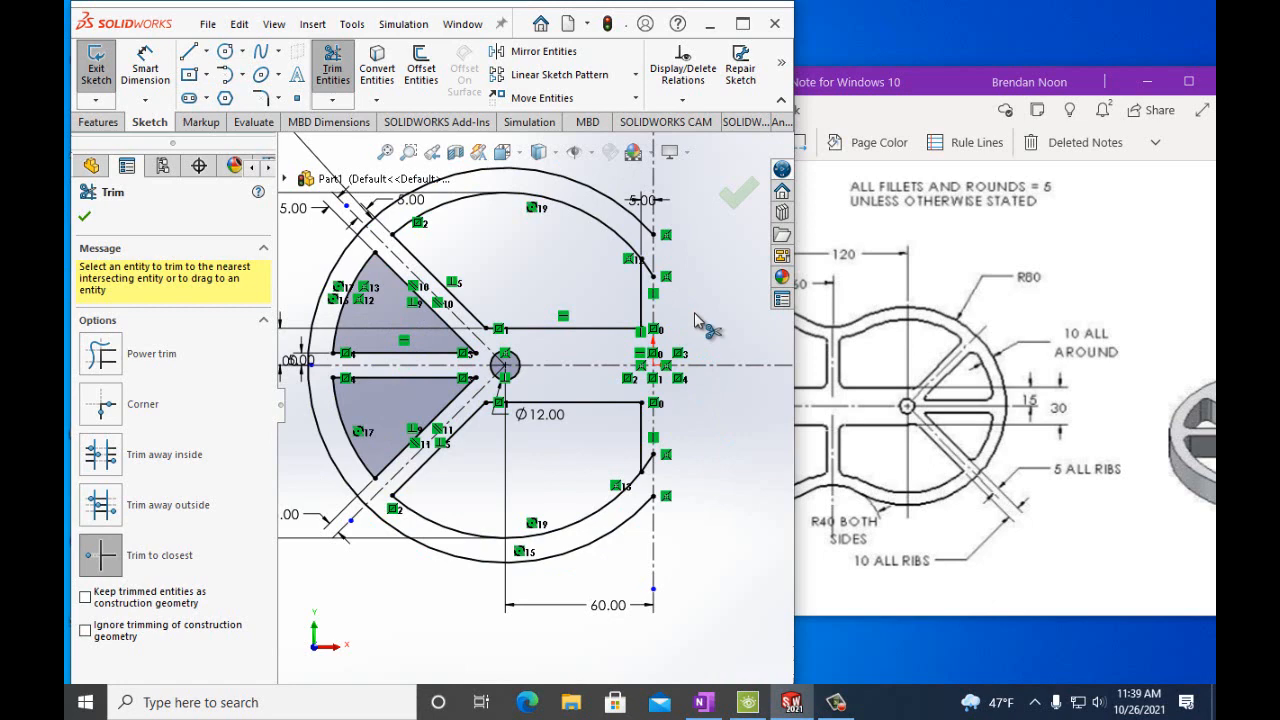
{"action": "scroll", "coordinate": [697, 320], "scroll_direction": "down", "scroll_amount": 2}
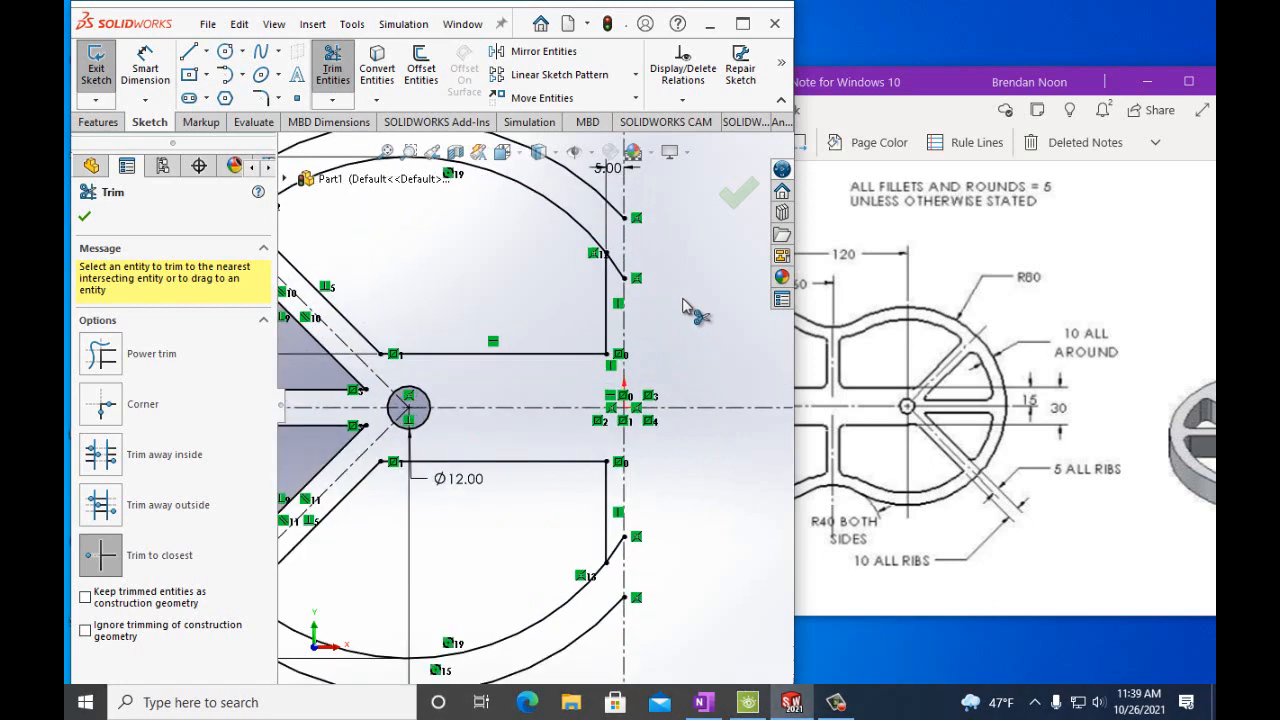
{"action": "left_click", "coordinate": [617, 268]}
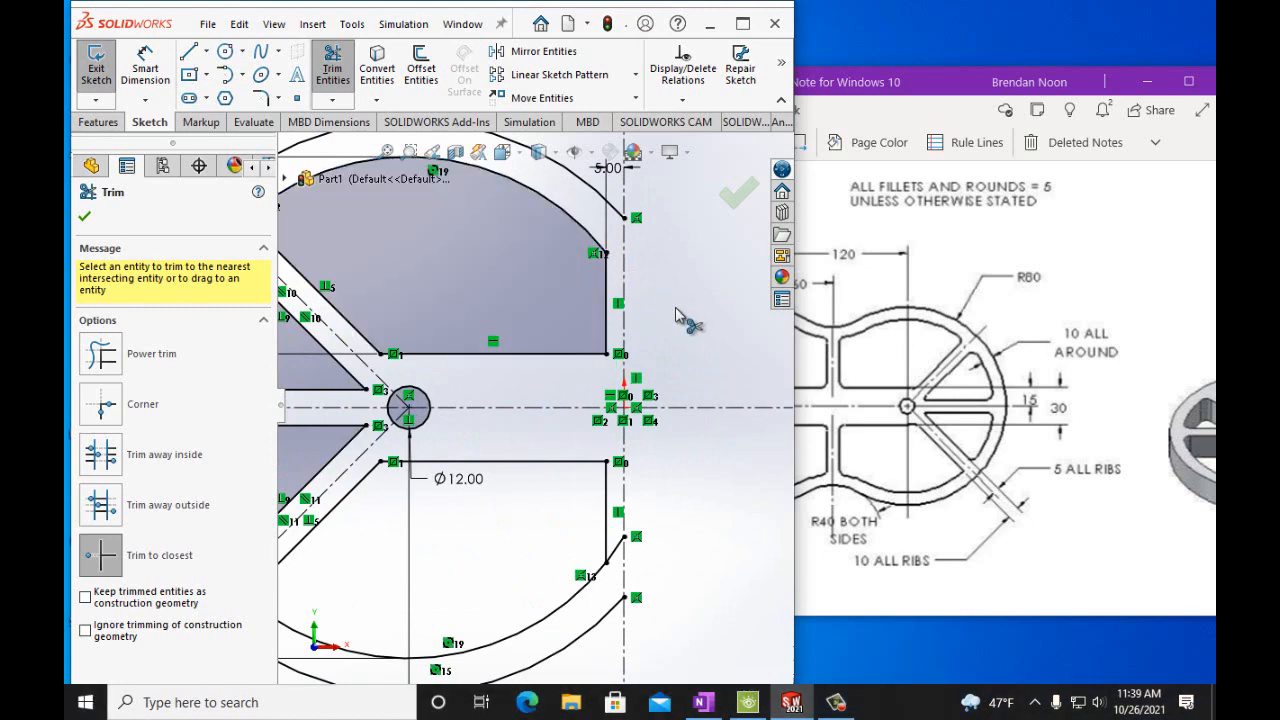
{"action": "left_click", "coordinate": [615, 553]}
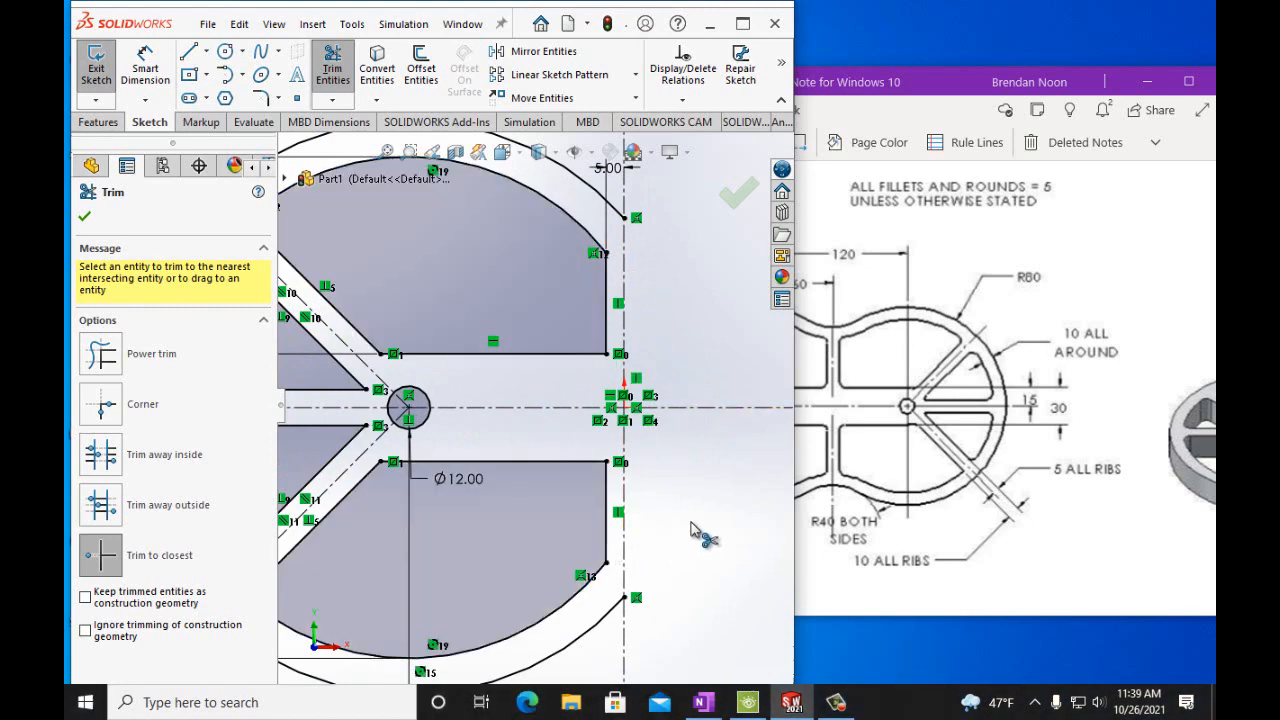
Examine the Figure P2-24 drawing's fillet and rib callouts in the reference notebook.
{"action": "key", "text": "z"}
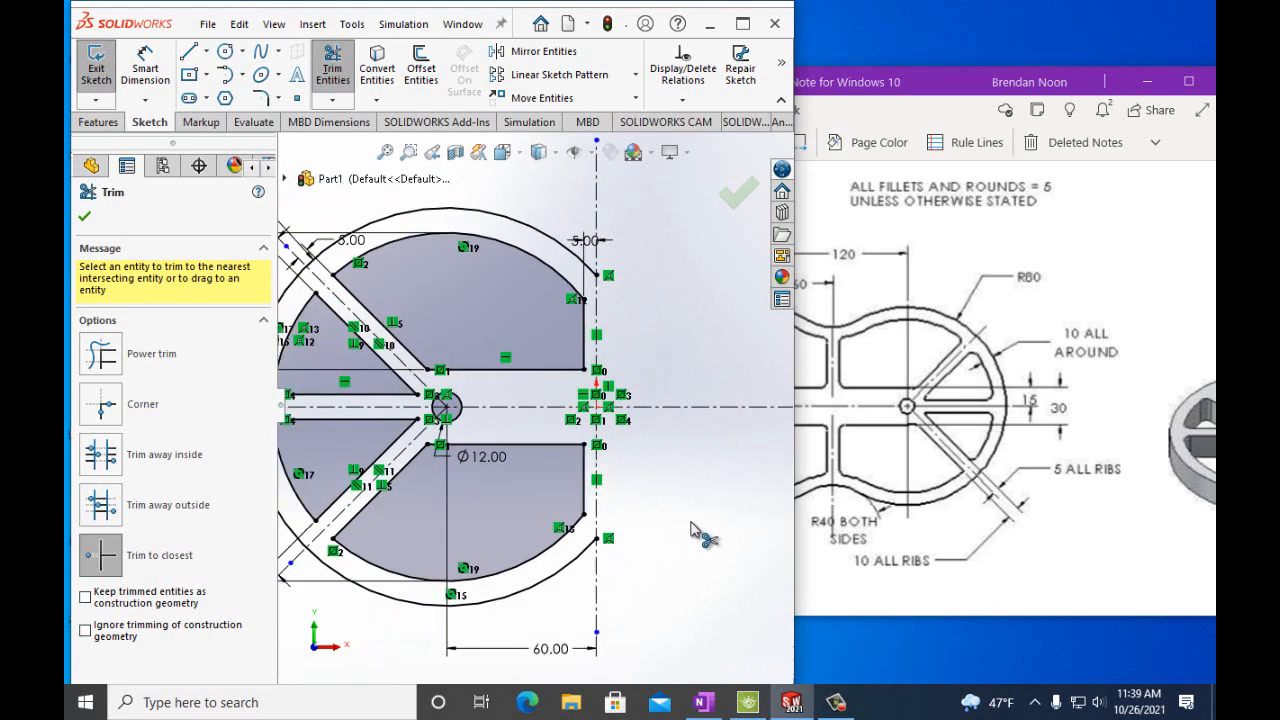
{"action": "key", "text": "z"}
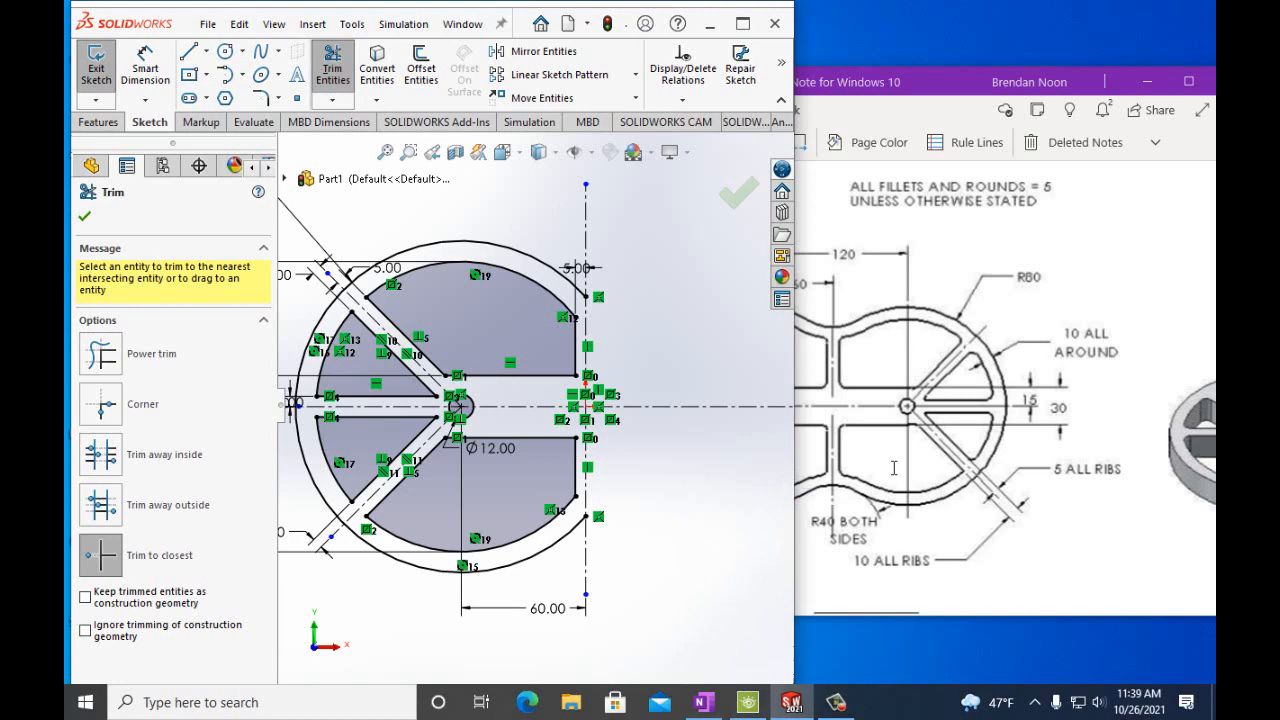
{"action": "left_click", "coordinate": [864, 619]}
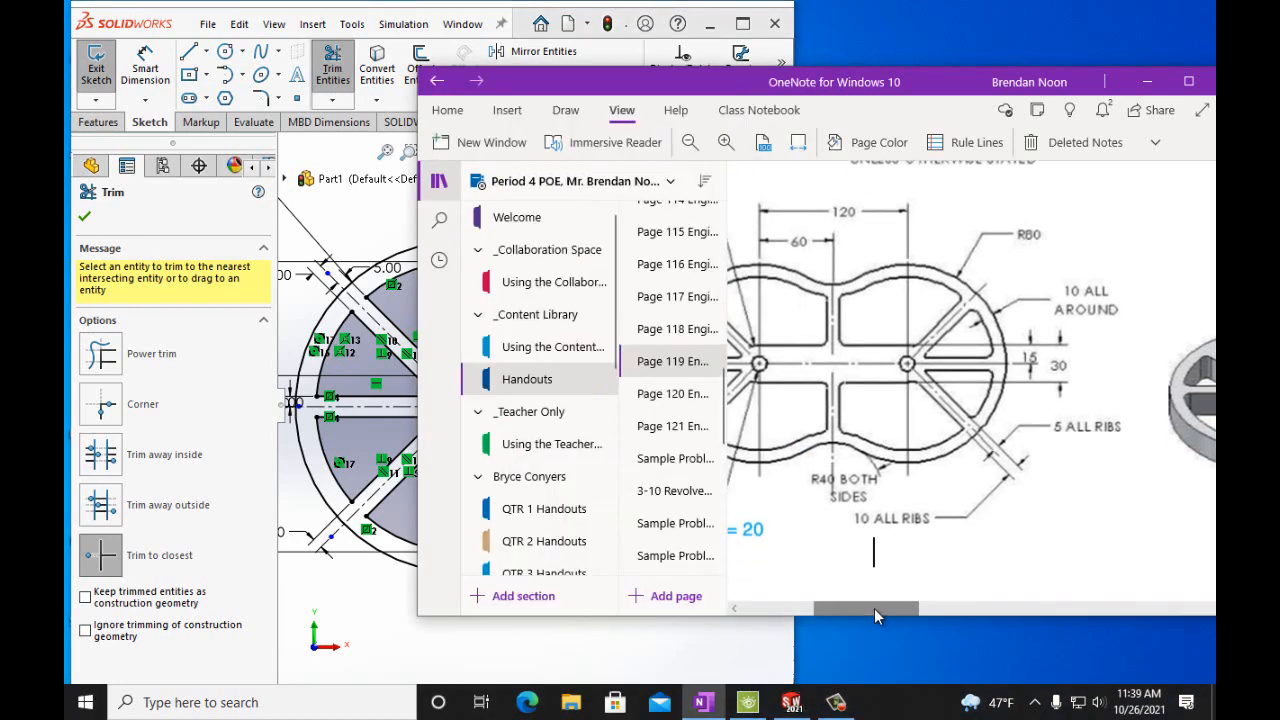
{"action": "left_click_drag", "start_coordinate": [874, 609], "coordinate": [827, 609]}
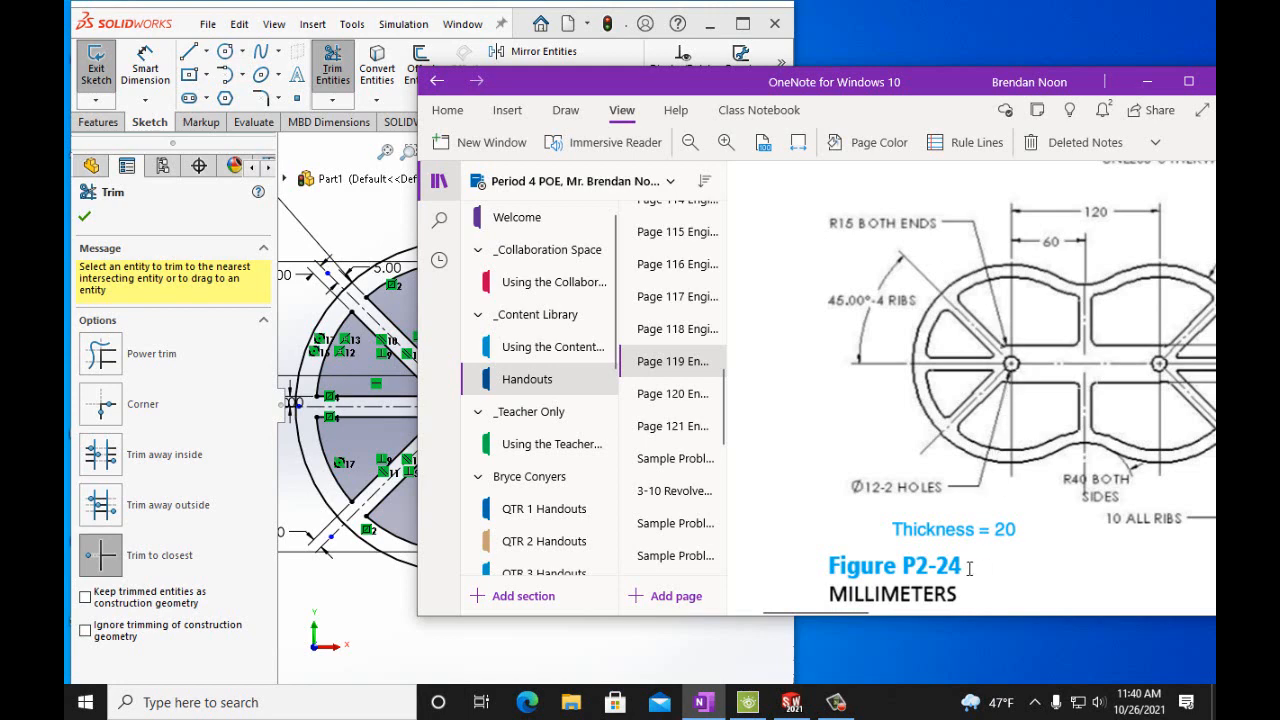
{"action": "left_click_drag", "start_coordinate": [859, 613], "coordinate": [873, 611]}
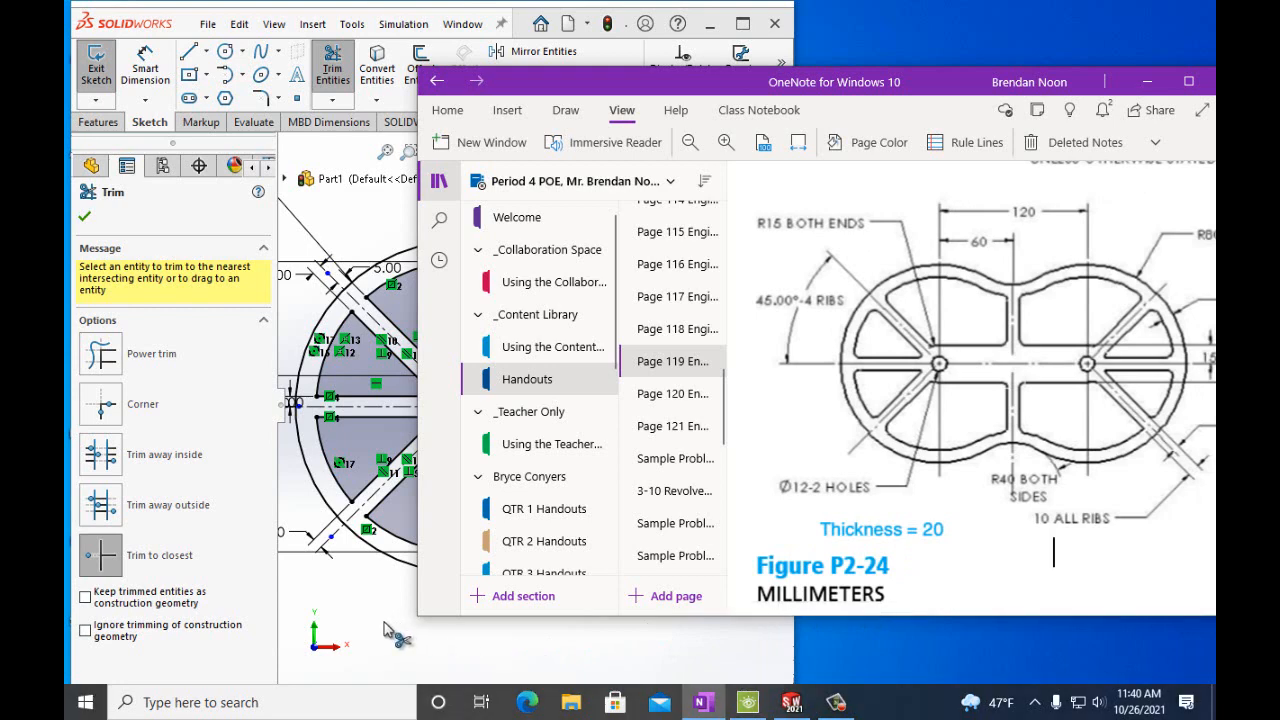
Close Trim and fillet the two corners where the diagonal ribs meet the horizontal ribs near the hole with 15 mm radius.
{"action": "left_click", "coordinate": [84, 216]}
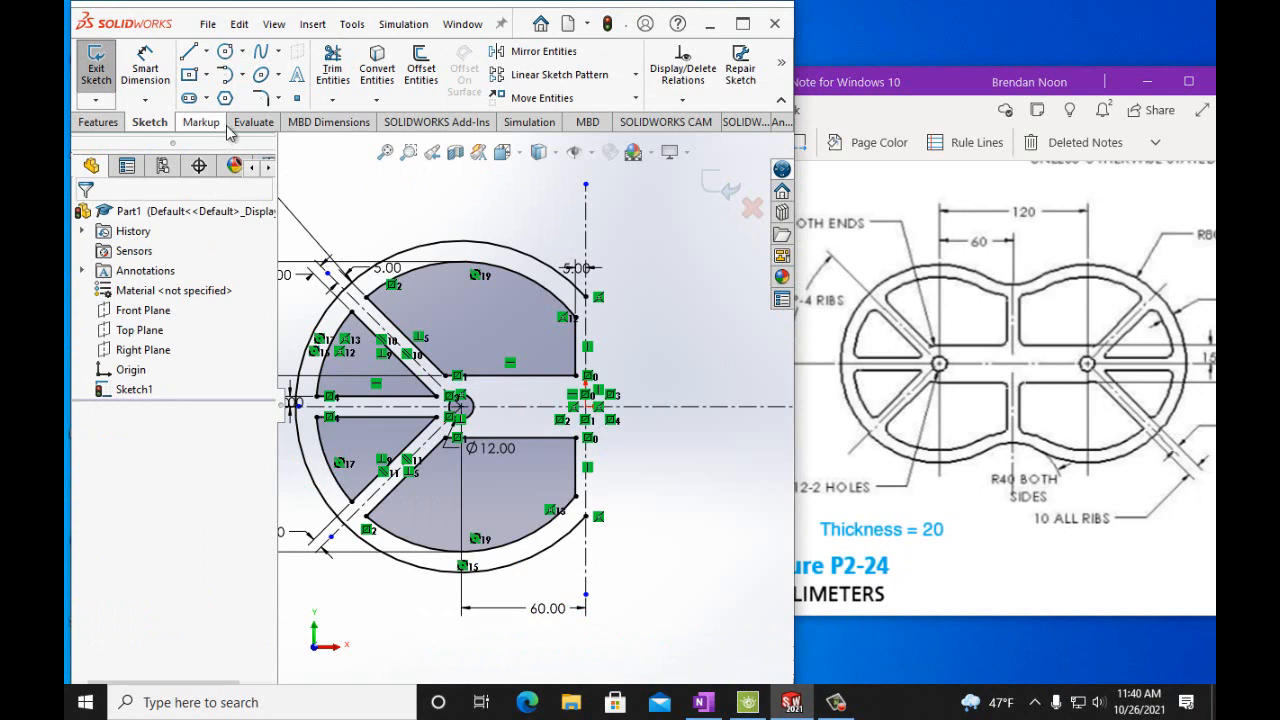
{"action": "left_click", "coordinate": [259, 100]}
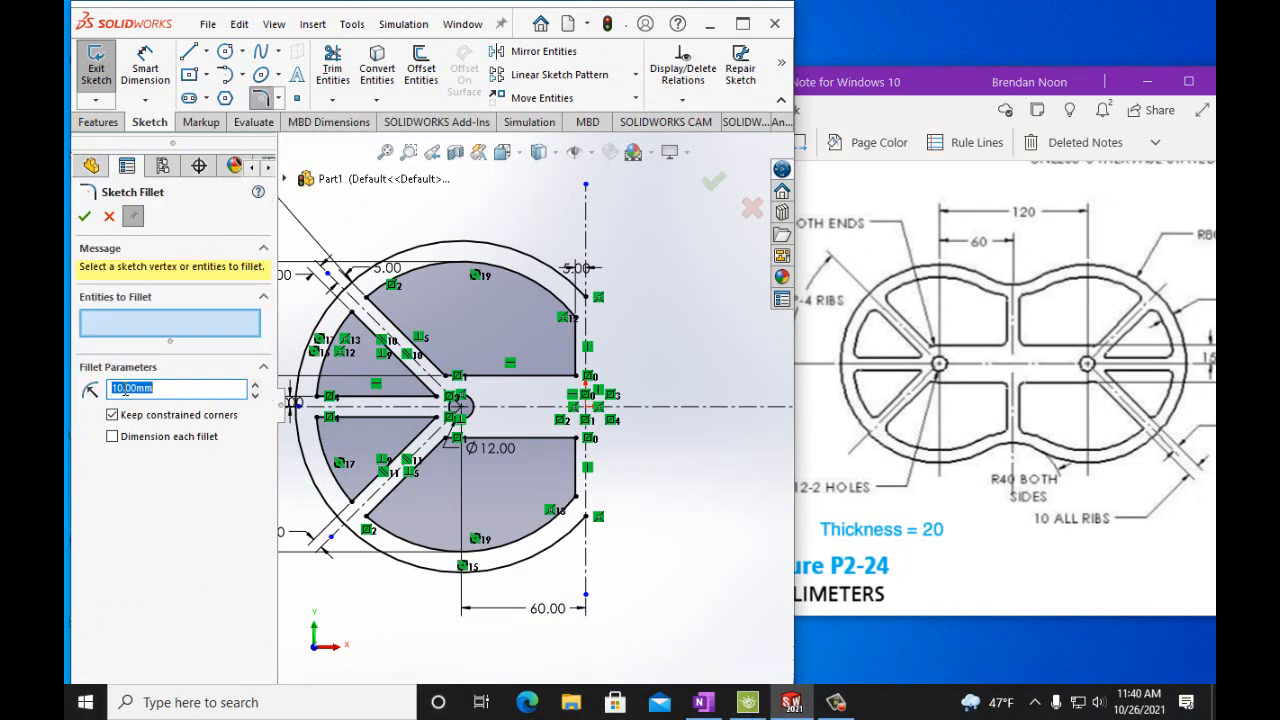
{"action": "left_click", "coordinate": [446, 377]}
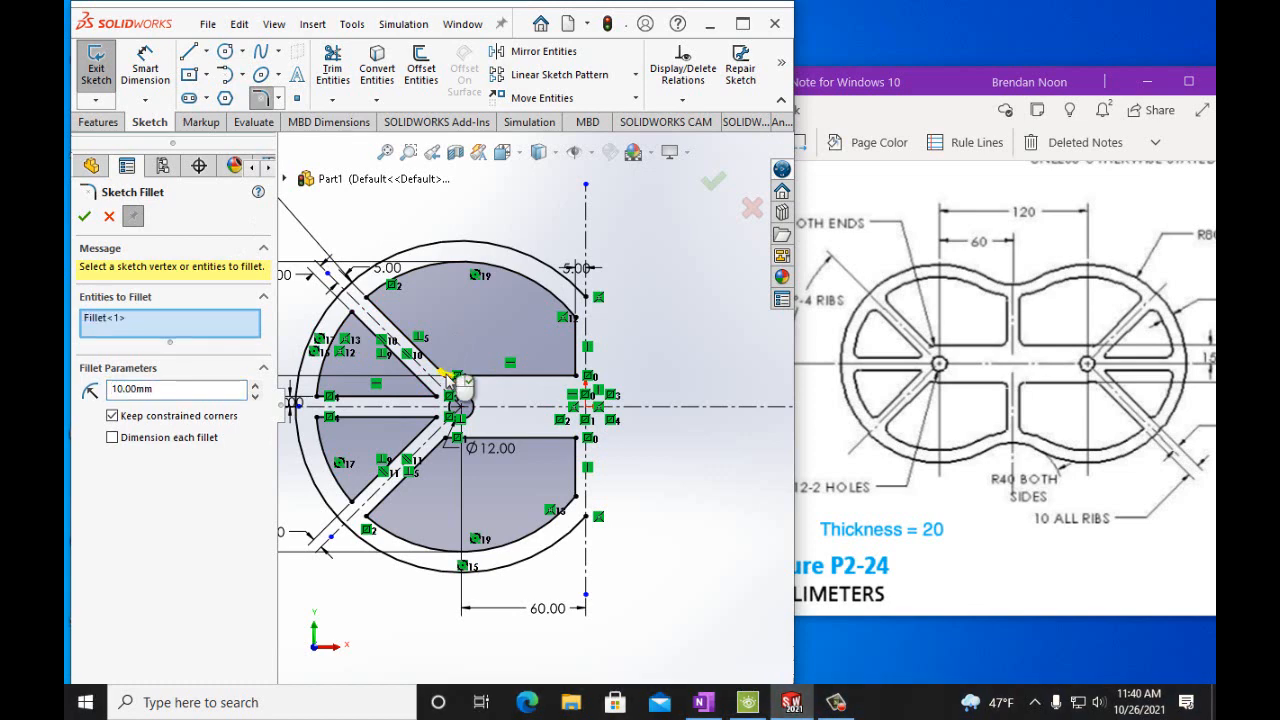
{"action": "left_click", "coordinate": [446, 440]}
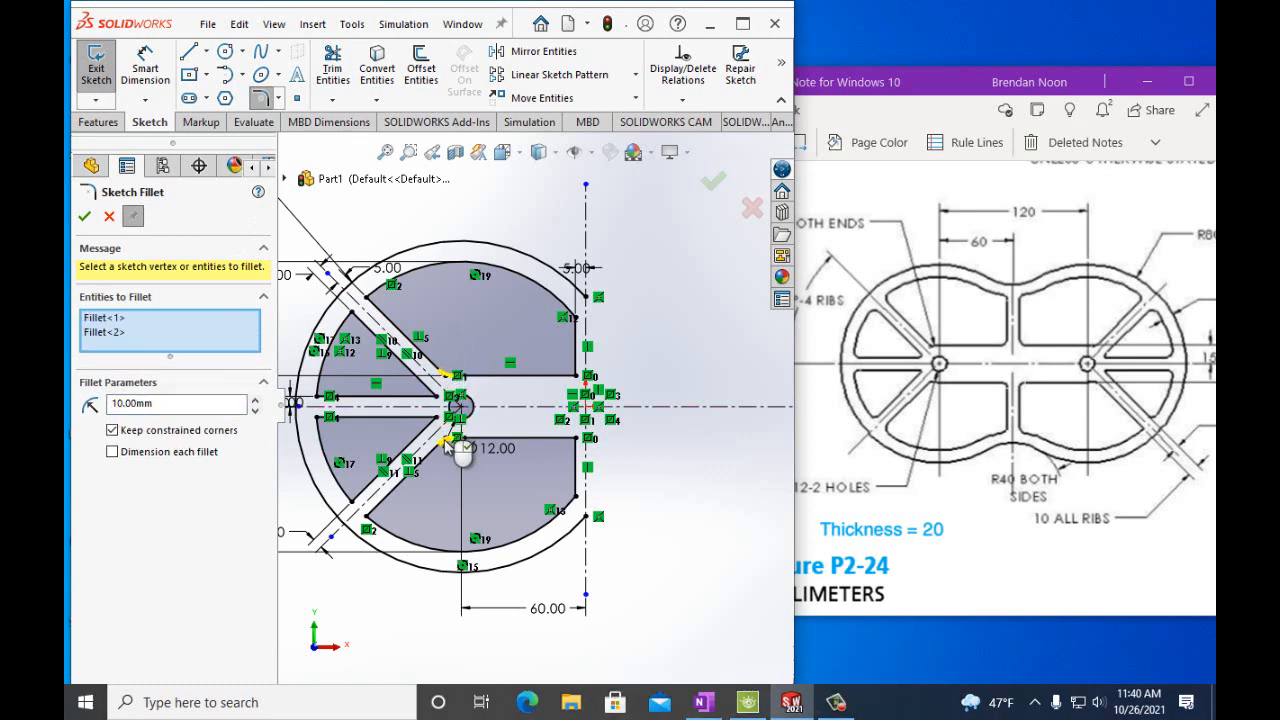
{"action": "left_click", "coordinate": [124, 403]}
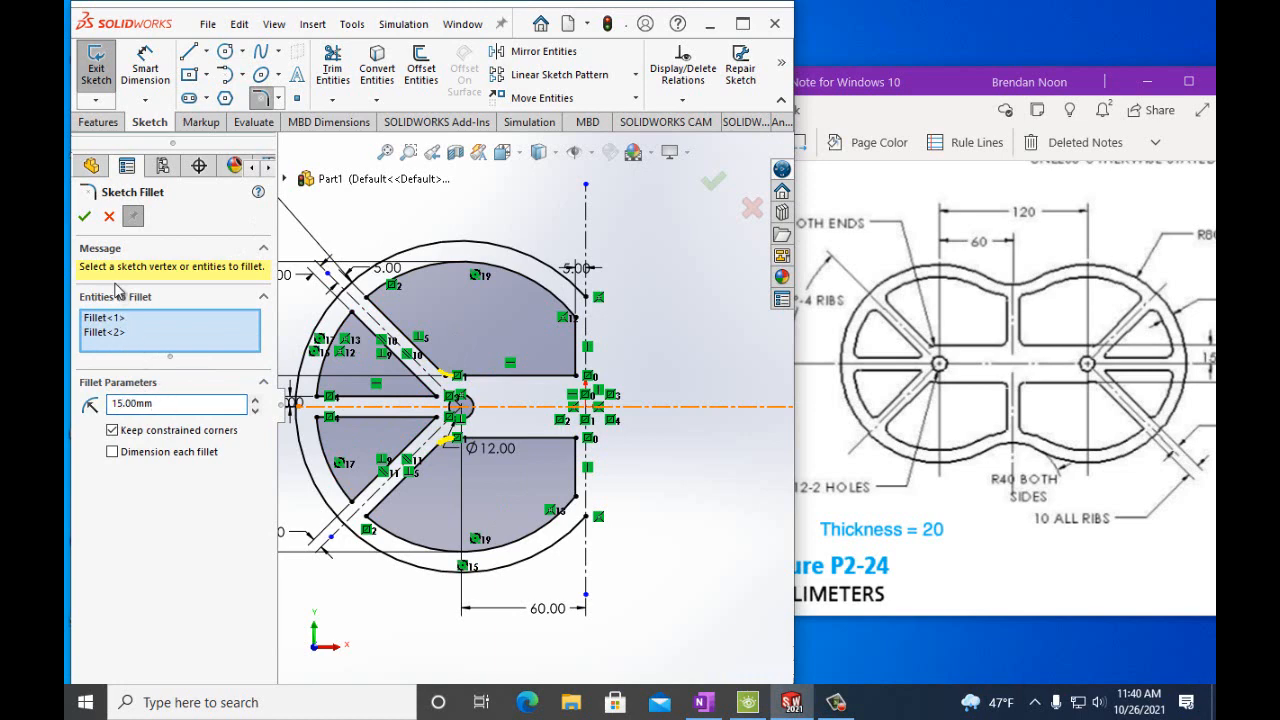
{"action": "left_click", "coordinate": [84, 216]}
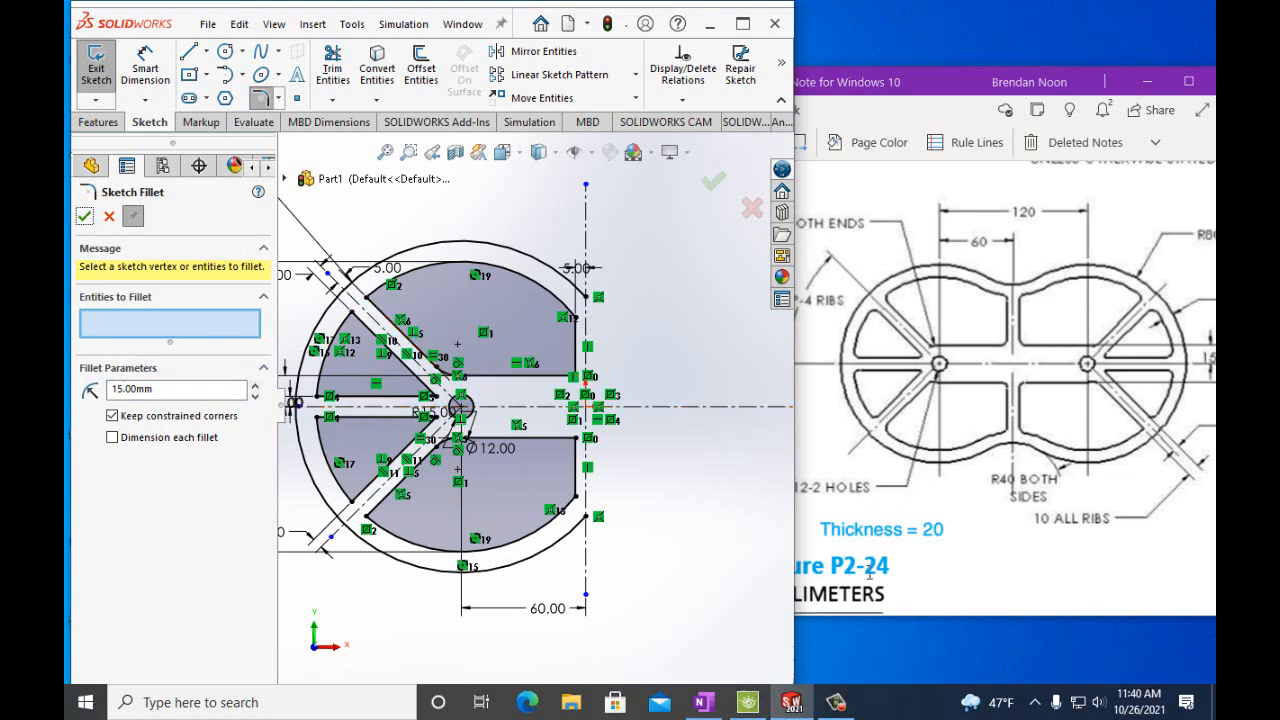
Browse the reference notebook pages to re-examine the Figure P2-24 drawing.
{"action": "left_click_drag", "start_coordinate": [866, 610], "coordinate": [860, 611]}
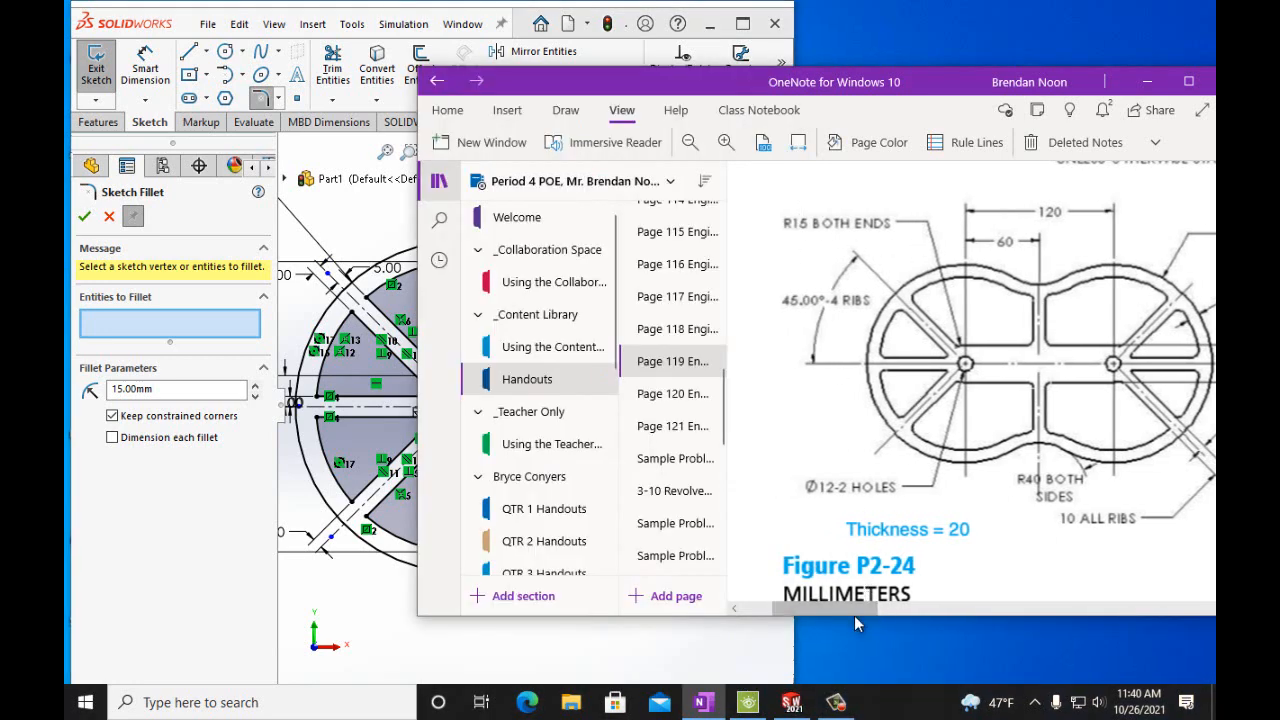
{"action": "left_click_drag", "start_coordinate": [850, 610], "coordinate": [880, 605]}
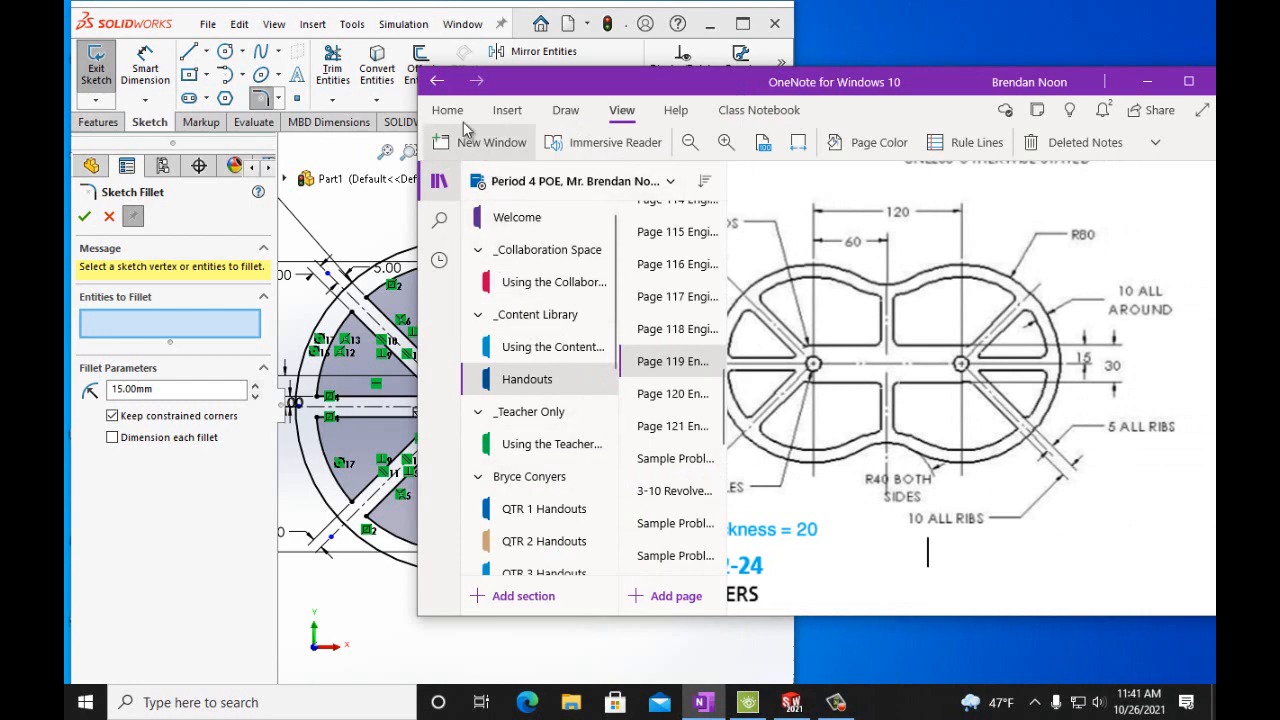
{"action": "left_click", "coordinate": [437, 82]}
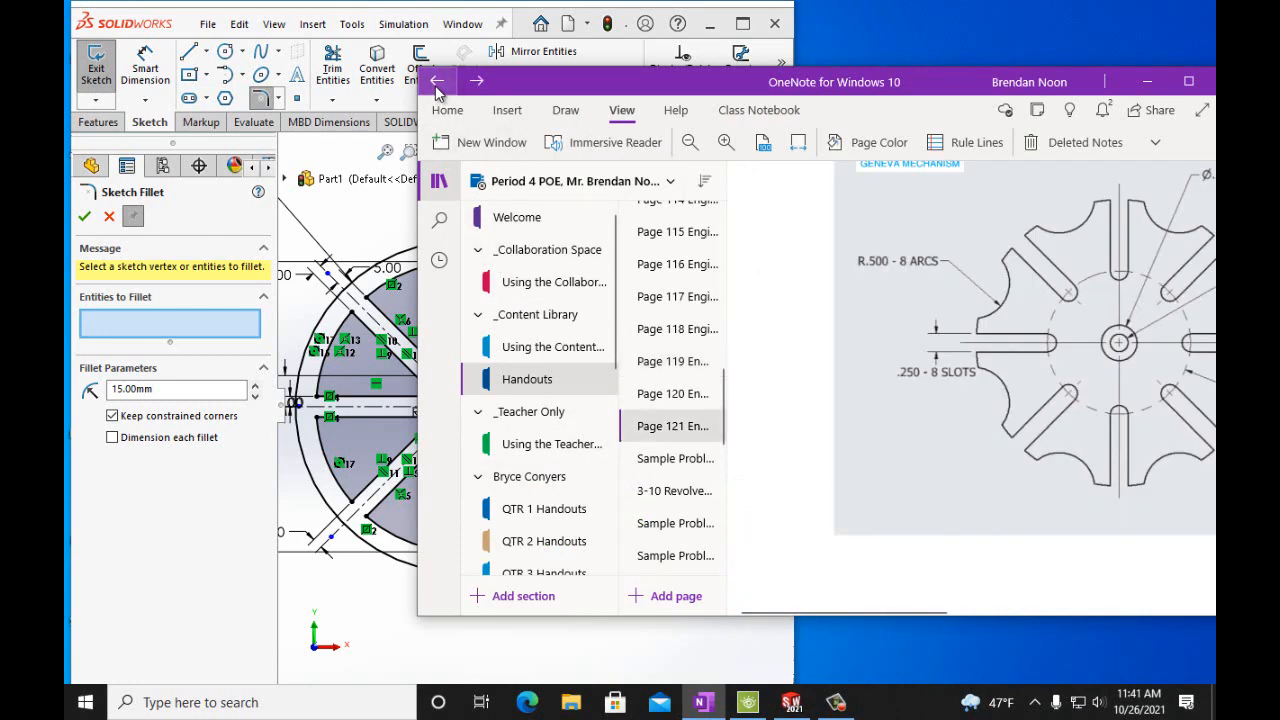
{"action": "scroll", "coordinate": [836, 316], "scroll_direction": "up", "scroll_amount": 3}
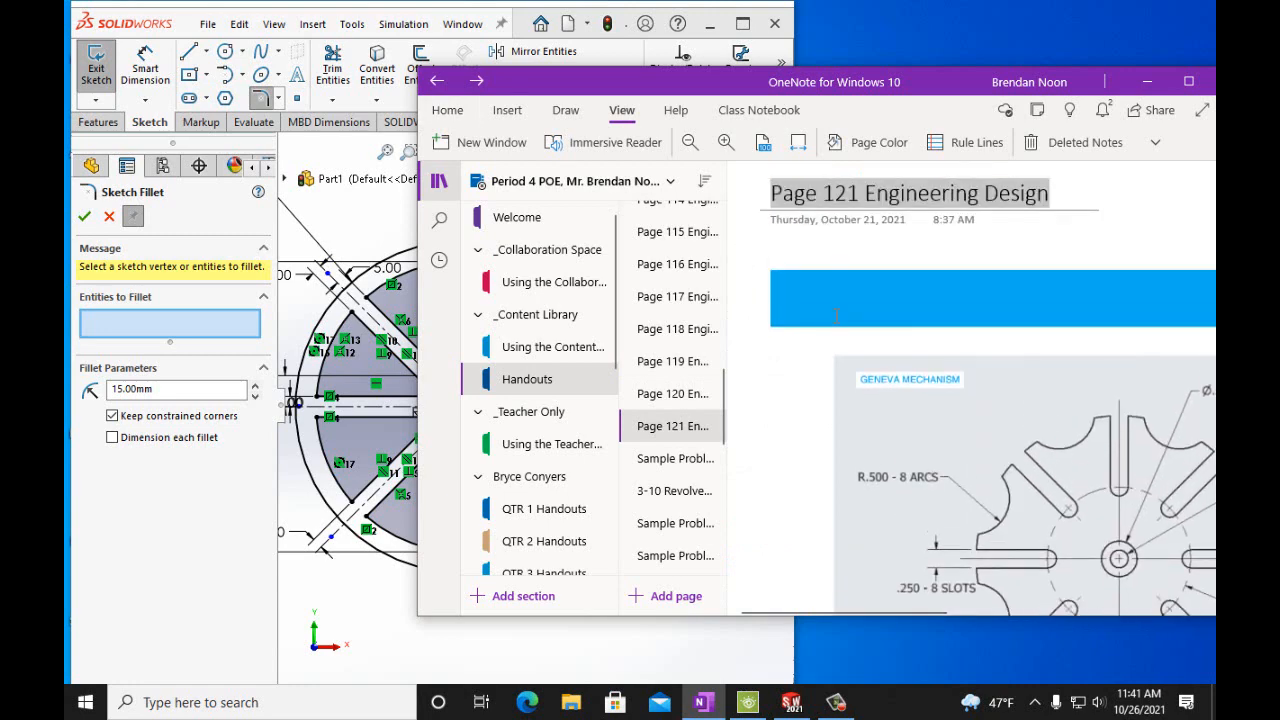
{"action": "left_click", "coordinate": [672, 393]}
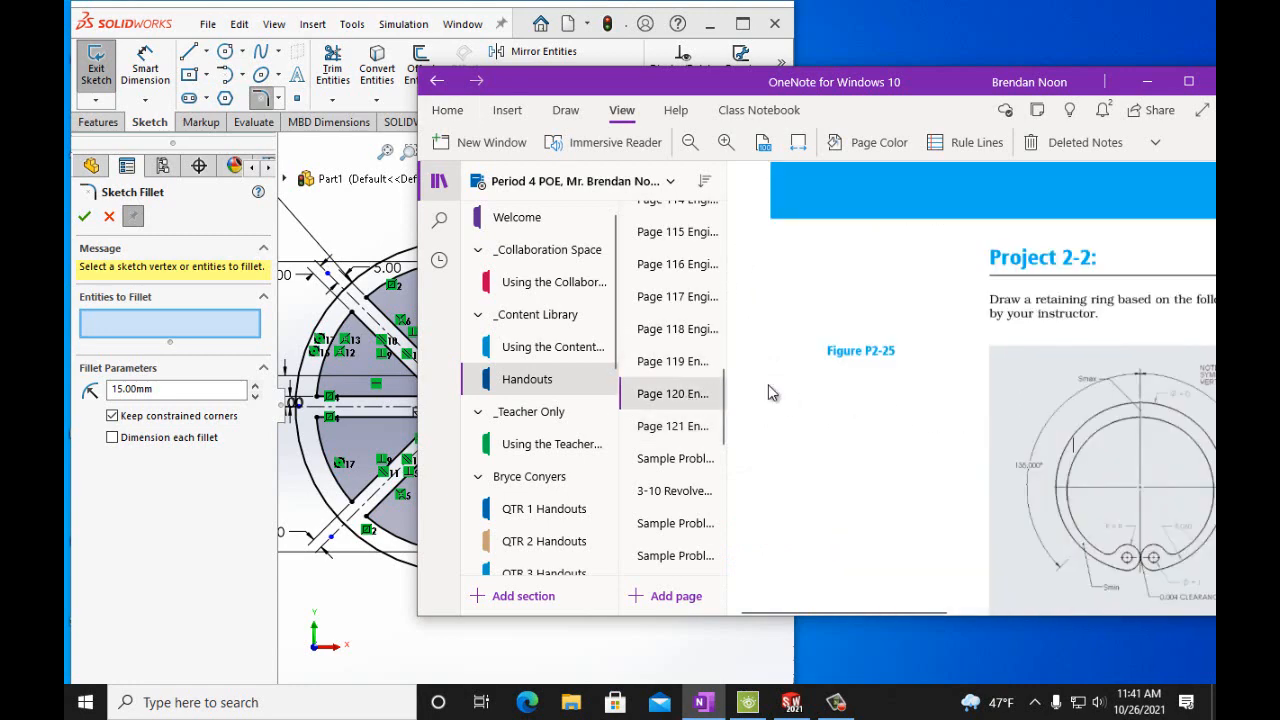
{"action": "left_click", "coordinate": [685, 331]}
{"action": "left_click", "coordinate": [686, 364]}
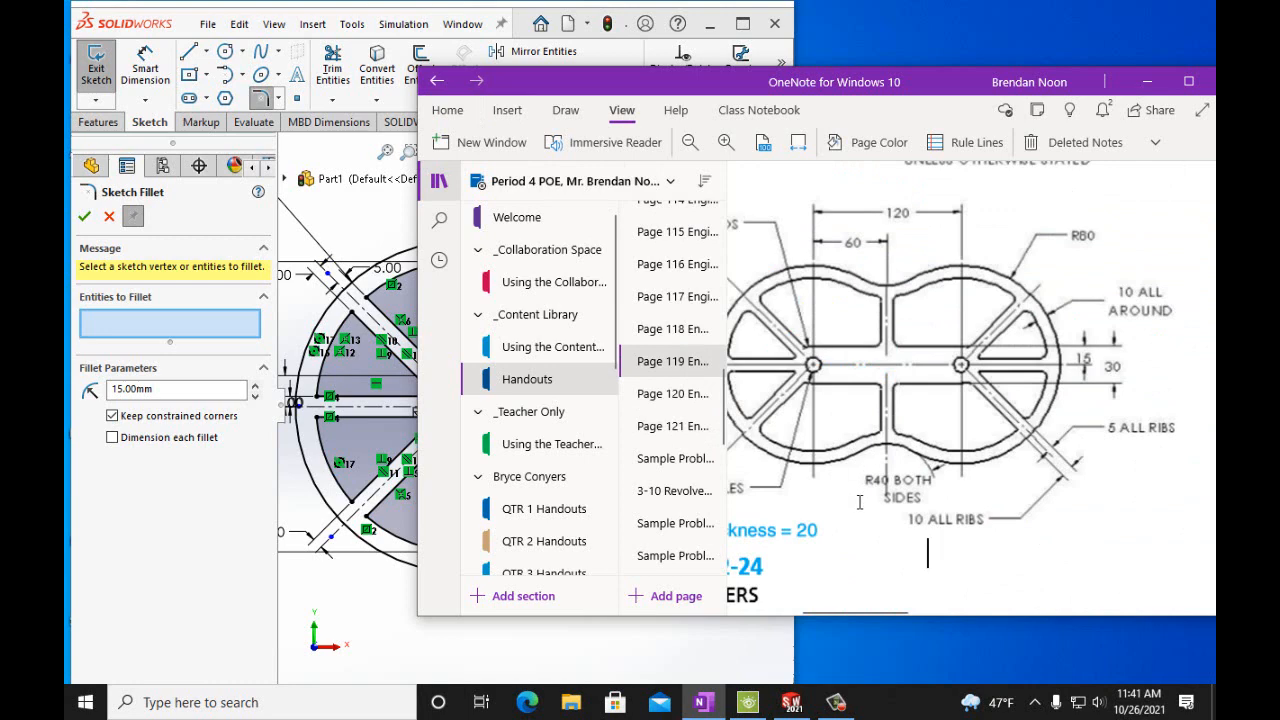
{"action": "left_click_drag", "start_coordinate": [870, 612], "coordinate": [863, 613]}
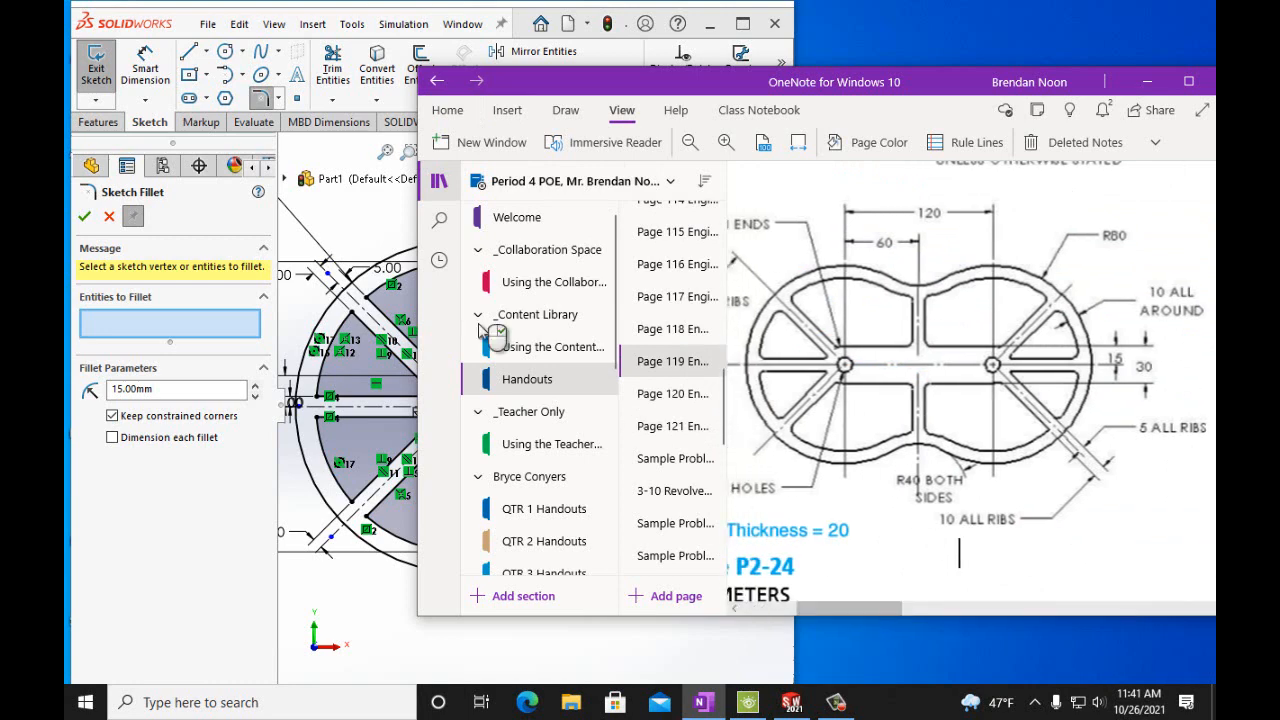
Fillet the six left-side corners where the ribs meet the circular rim with a 5 mm radius.
{"action": "left_click", "coordinate": [190, 37]}
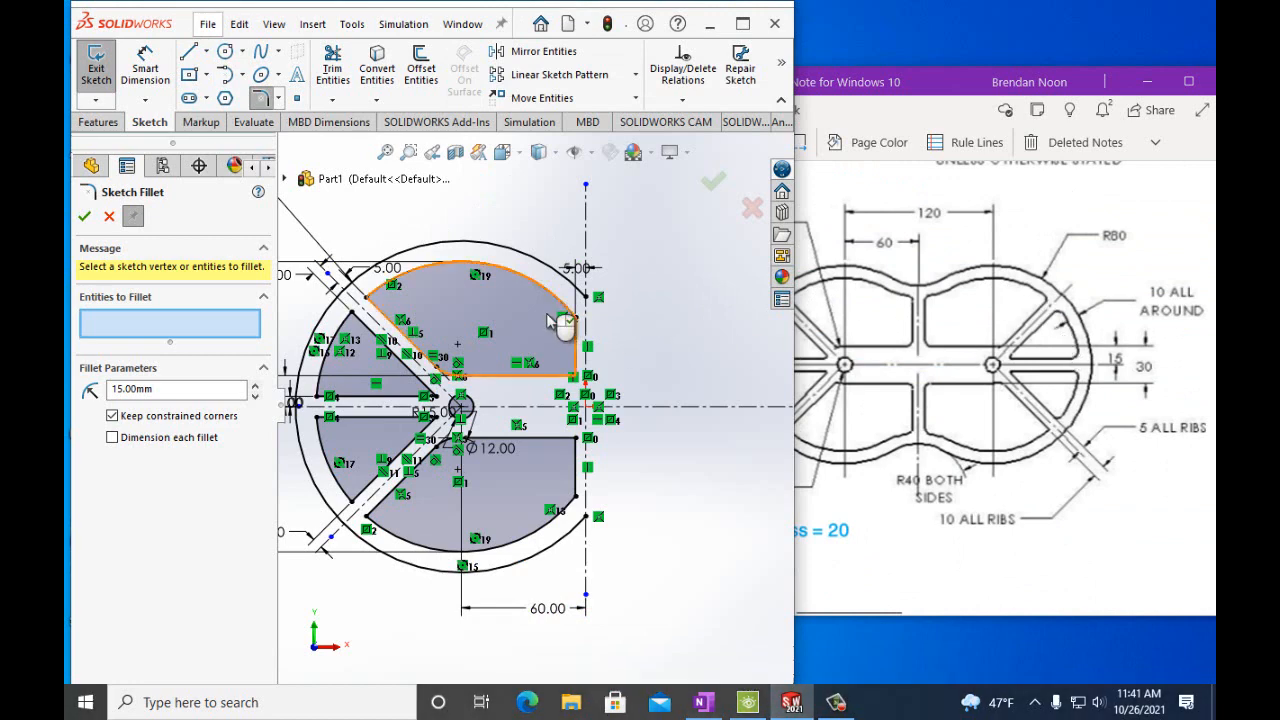
{"action": "left_click", "coordinate": [388, 302]}
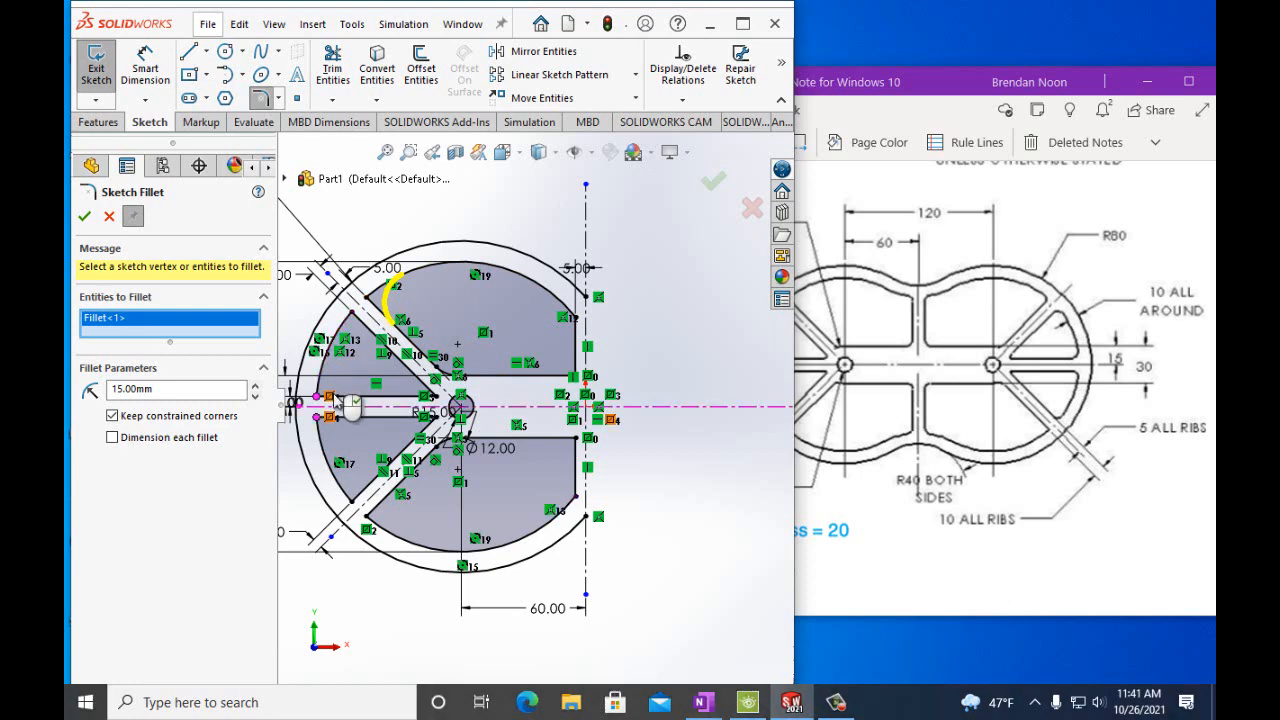
{"action": "left_click", "coordinate": [118, 389]}
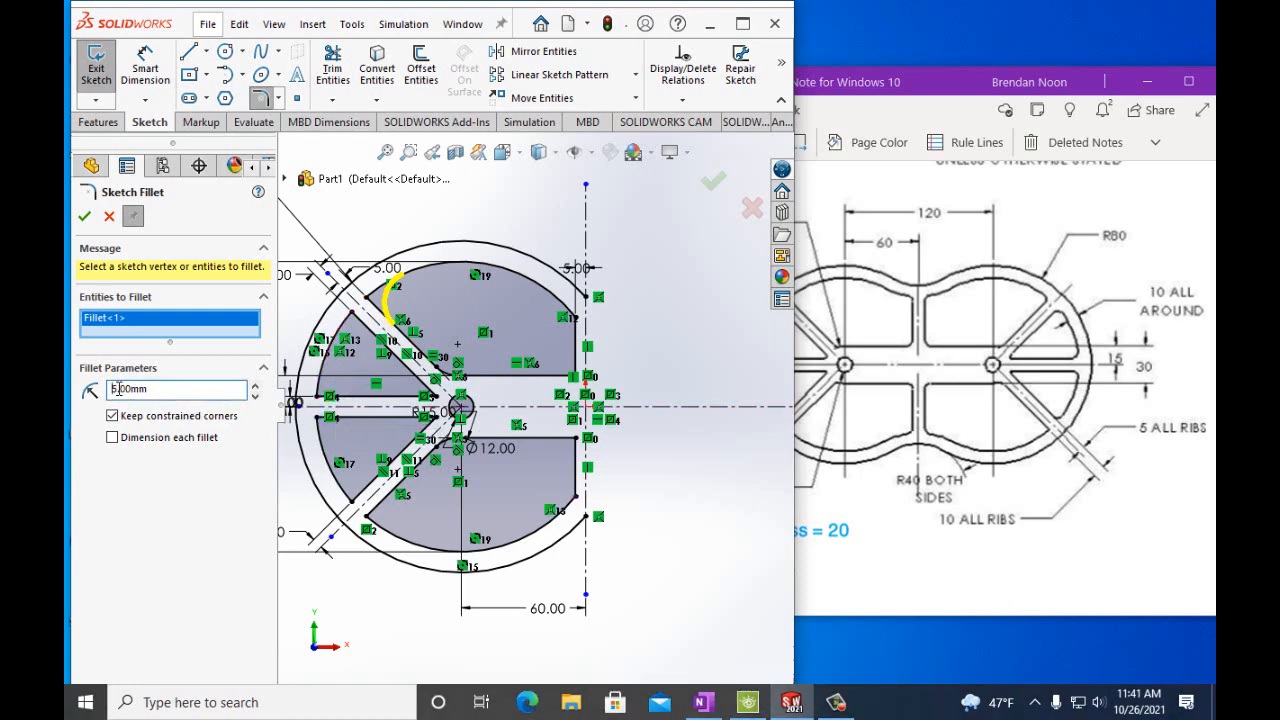
{"action": "left_click", "coordinate": [174, 491]}
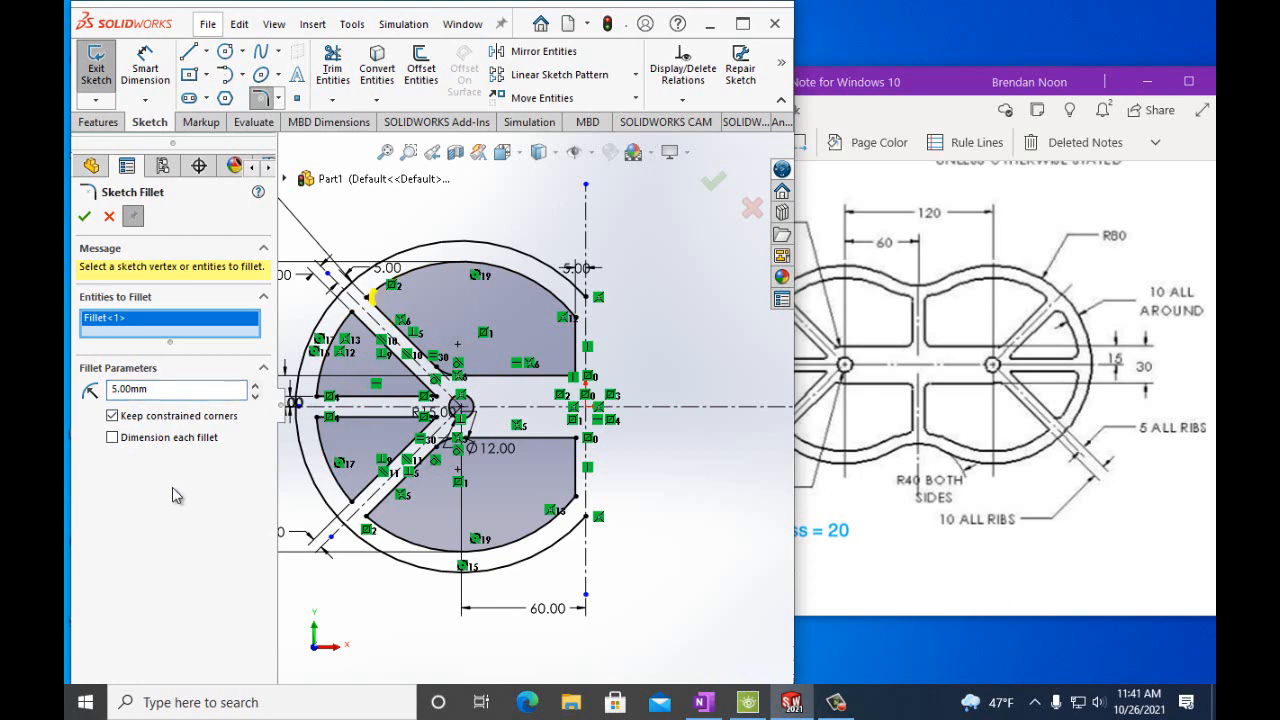
{"action": "left_click", "coordinate": [355, 502]}
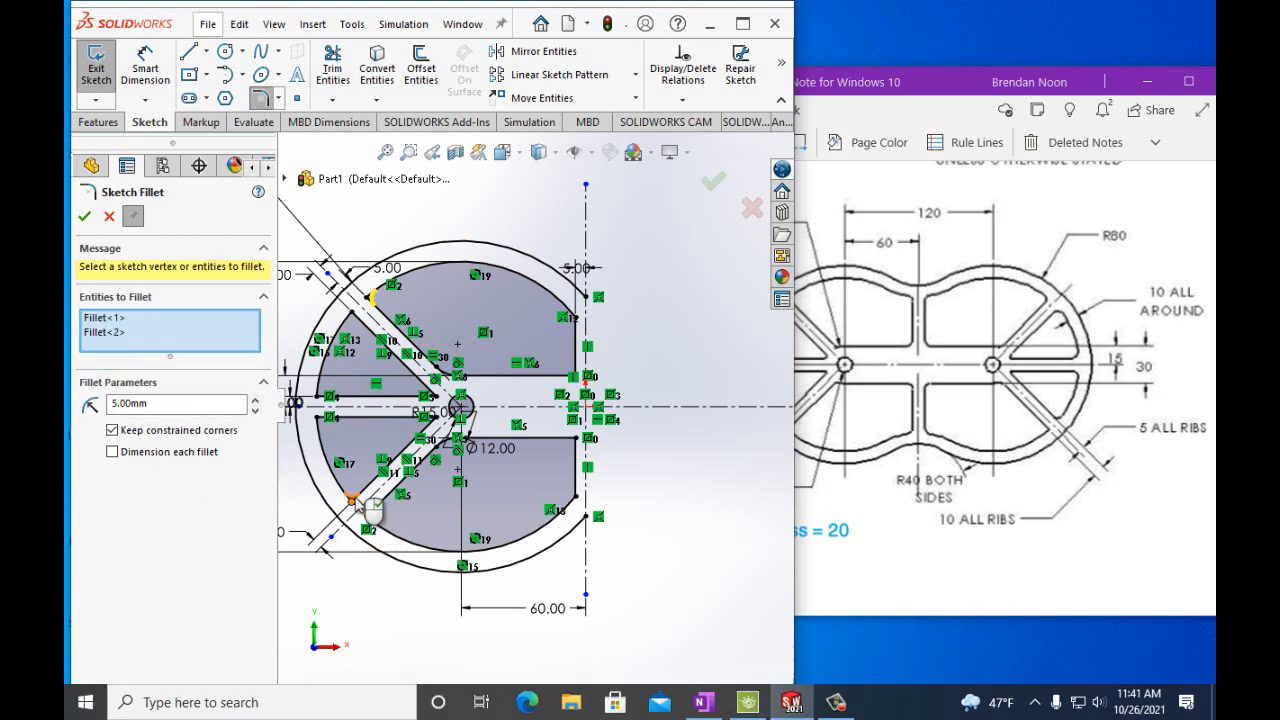
{"action": "left_click", "coordinate": [368, 511]}
{"action": "left_click", "coordinate": [328, 420]}
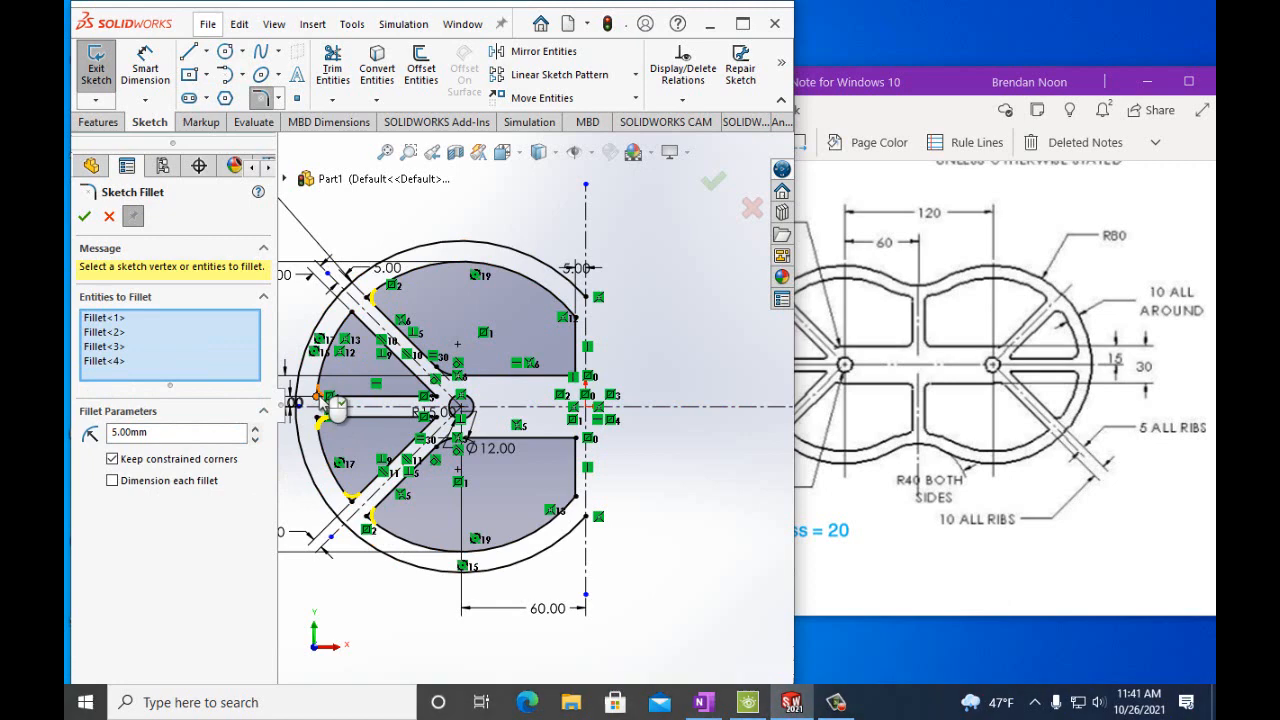
{"action": "left_click", "coordinate": [320, 399]}
{"action": "left_click", "coordinate": [351, 317]}
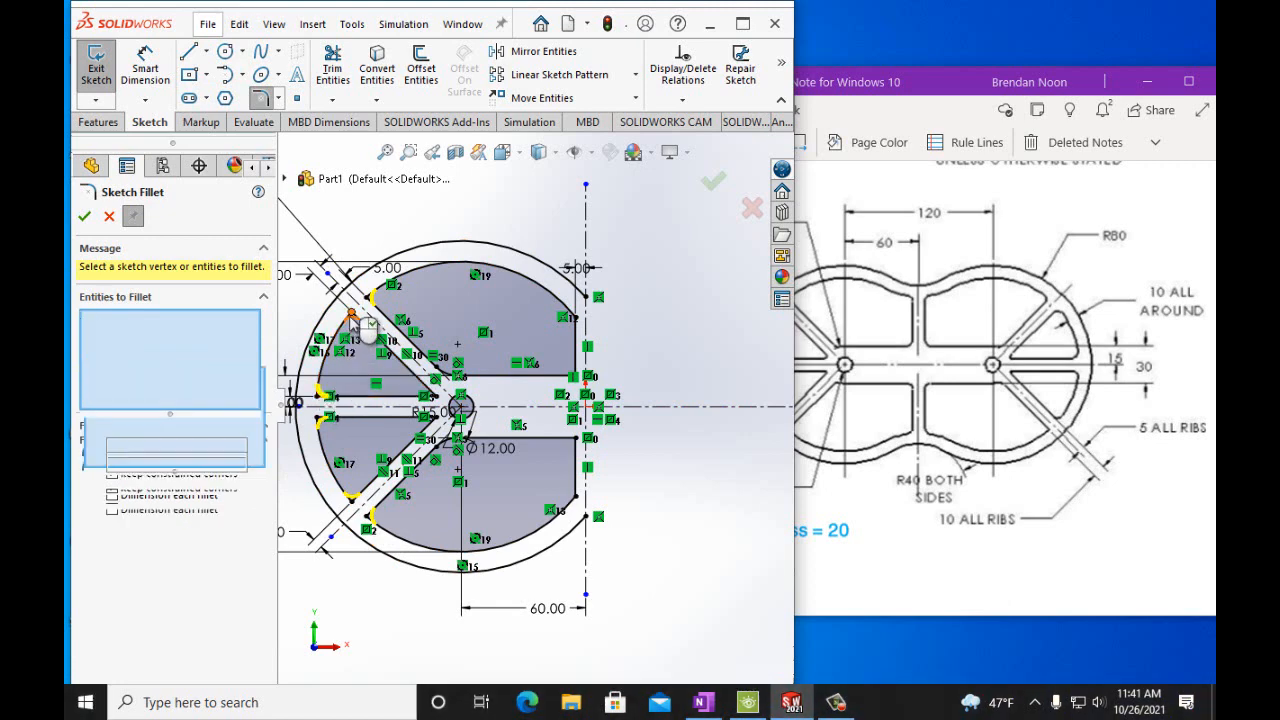
{"action": "left_click", "coordinate": [86, 219]}
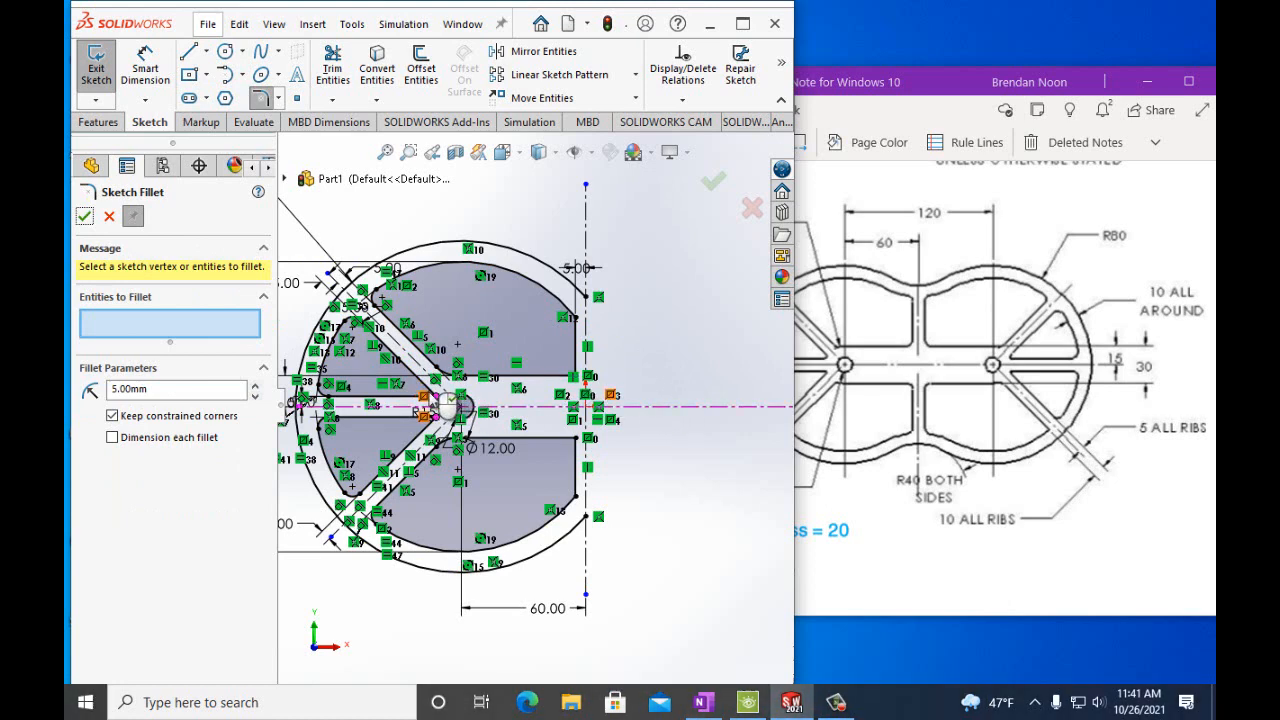
Fillet the two corners where the diagonal ribs meet near the central hole with a 1.5 mm radius.
{"action": "left_click", "coordinate": [420, 389]}
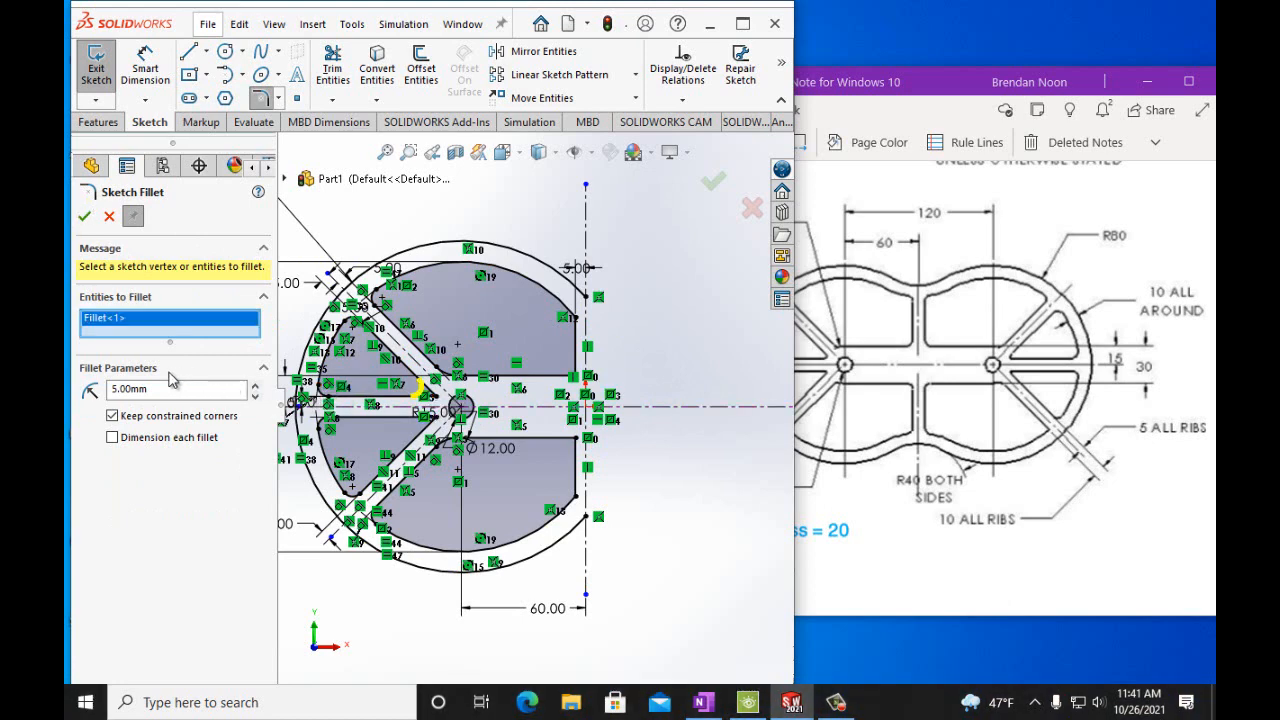
{"action": "left_click", "coordinate": [115, 389]}
{"action": "left_click", "coordinate": [125, 390]}
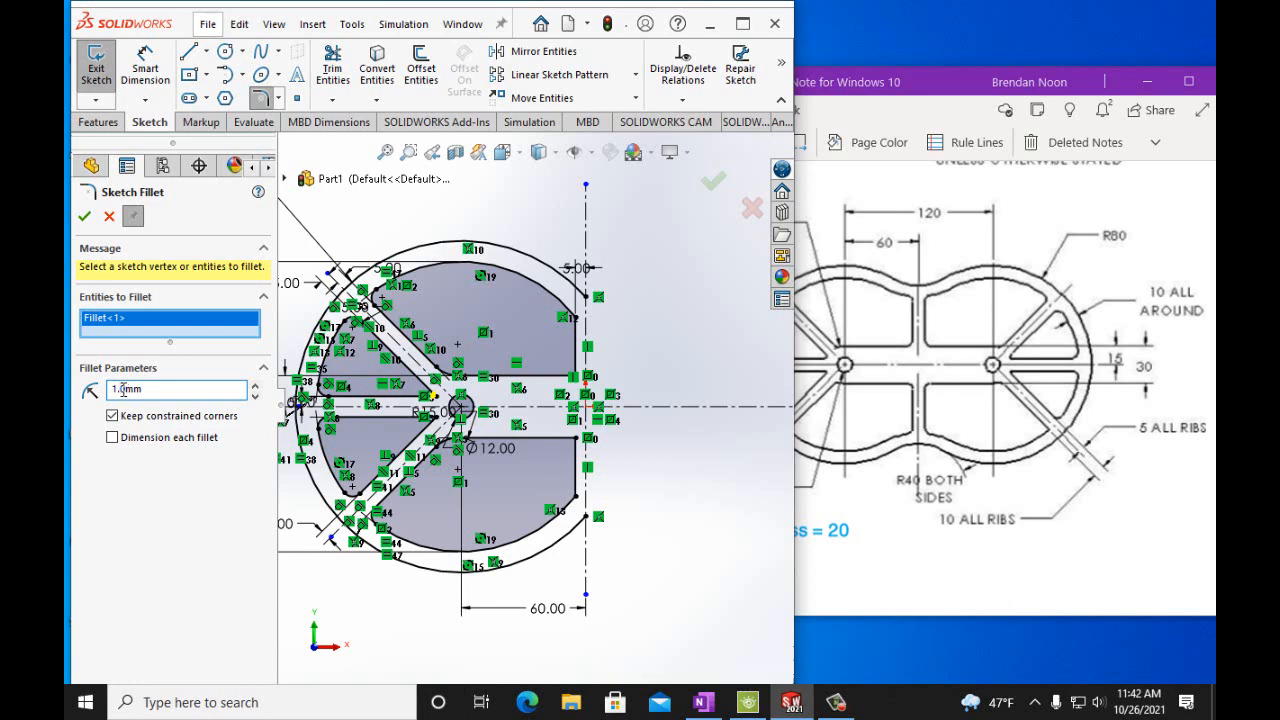
{"action": "type", "text": "5"}
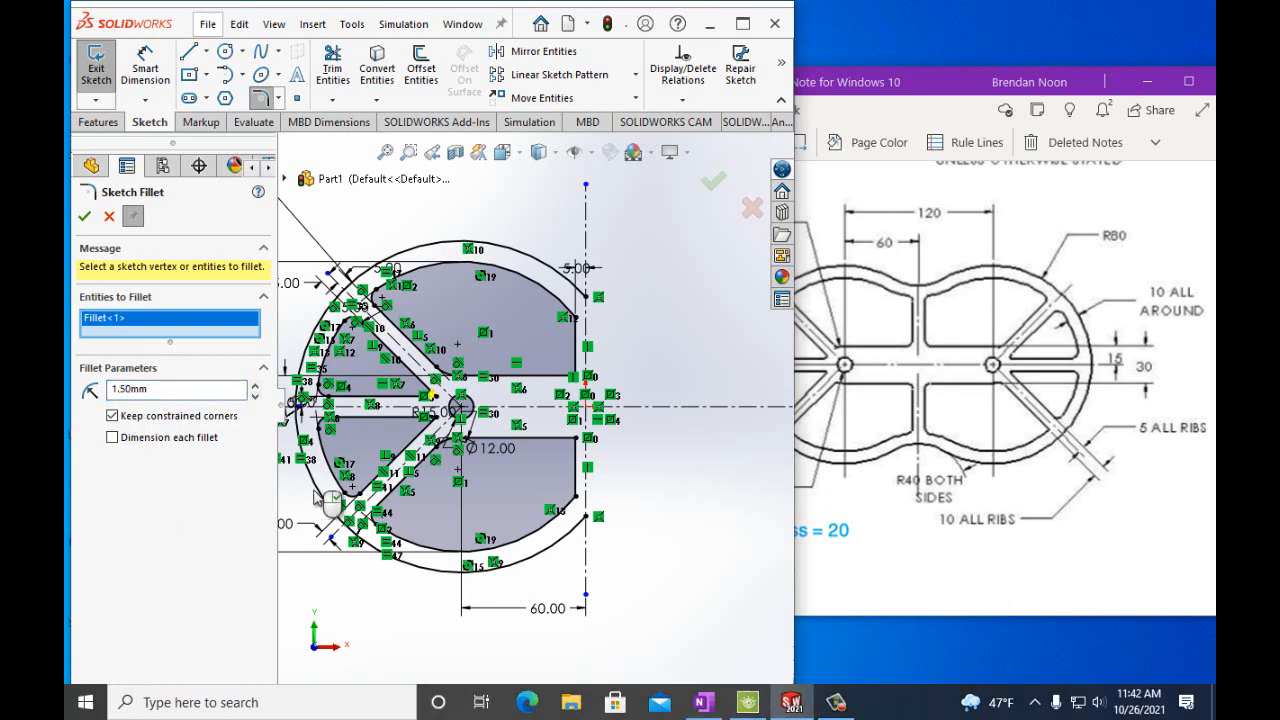
{"action": "left_click", "coordinate": [449, 425]}
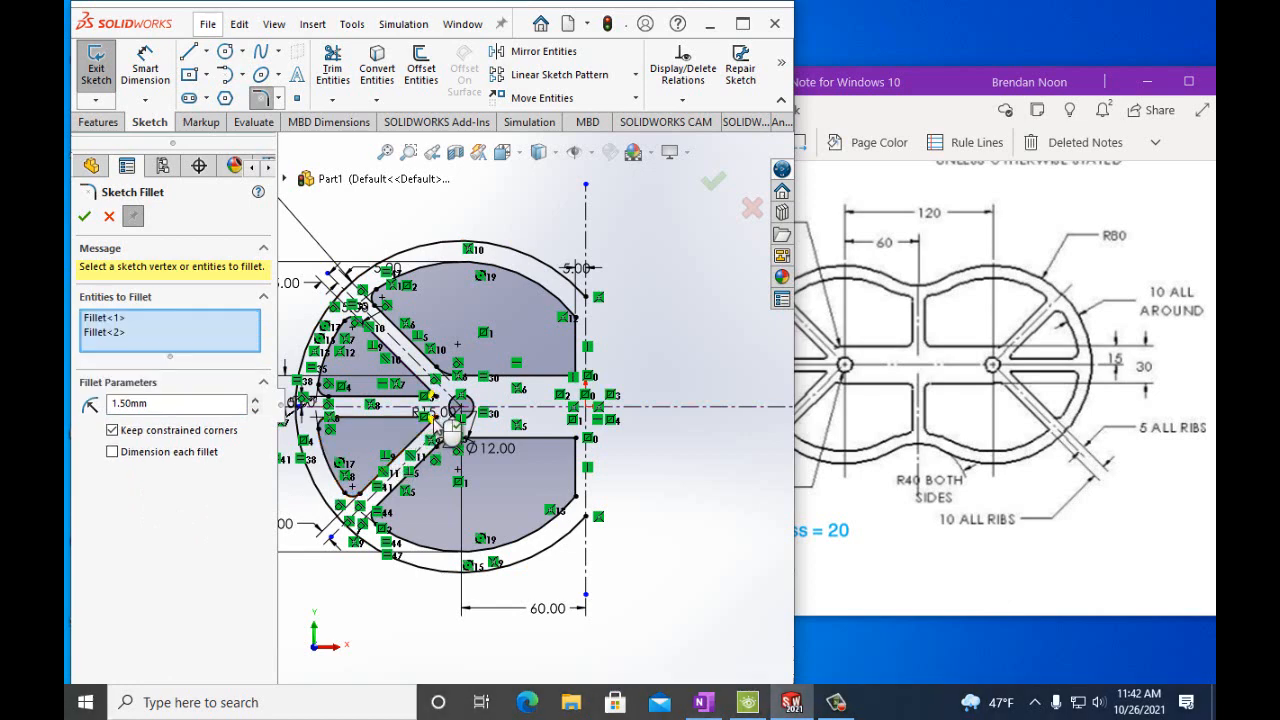
{"action": "left_click", "coordinate": [84, 216]}
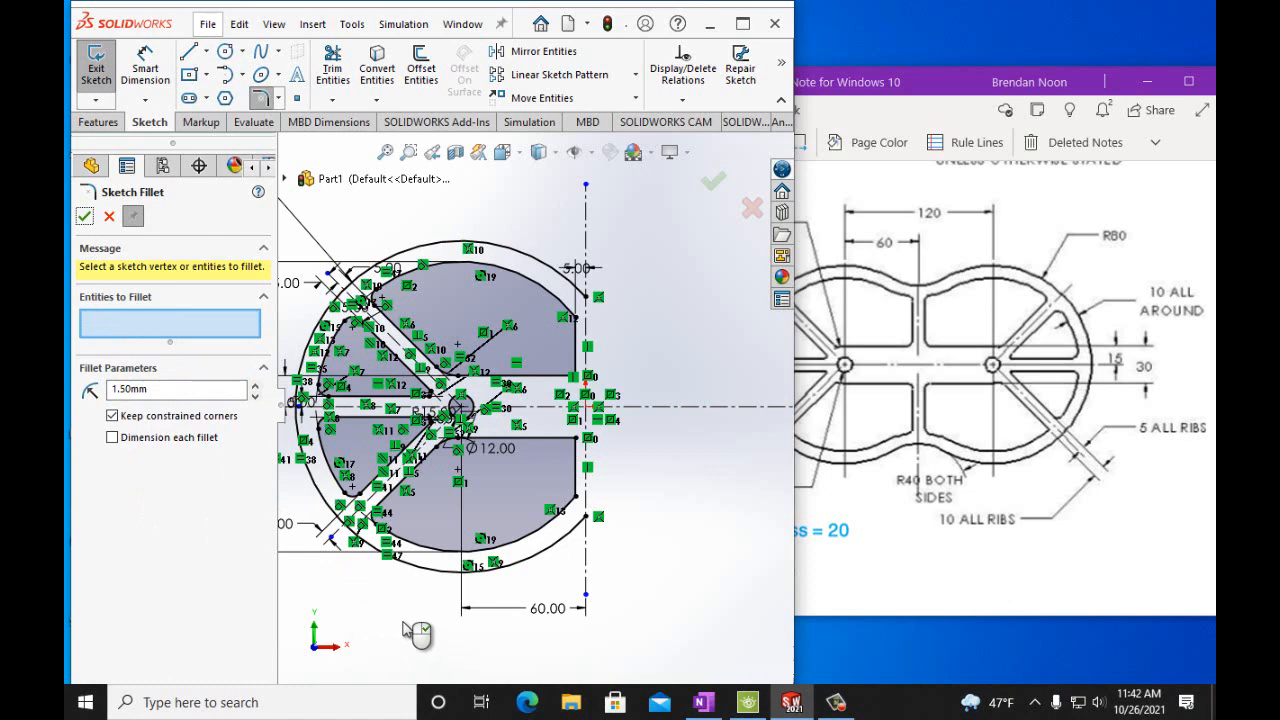
{"action": "scroll", "coordinate": [410, 425], "scroll_direction": "down", "scroll_amount": 5}
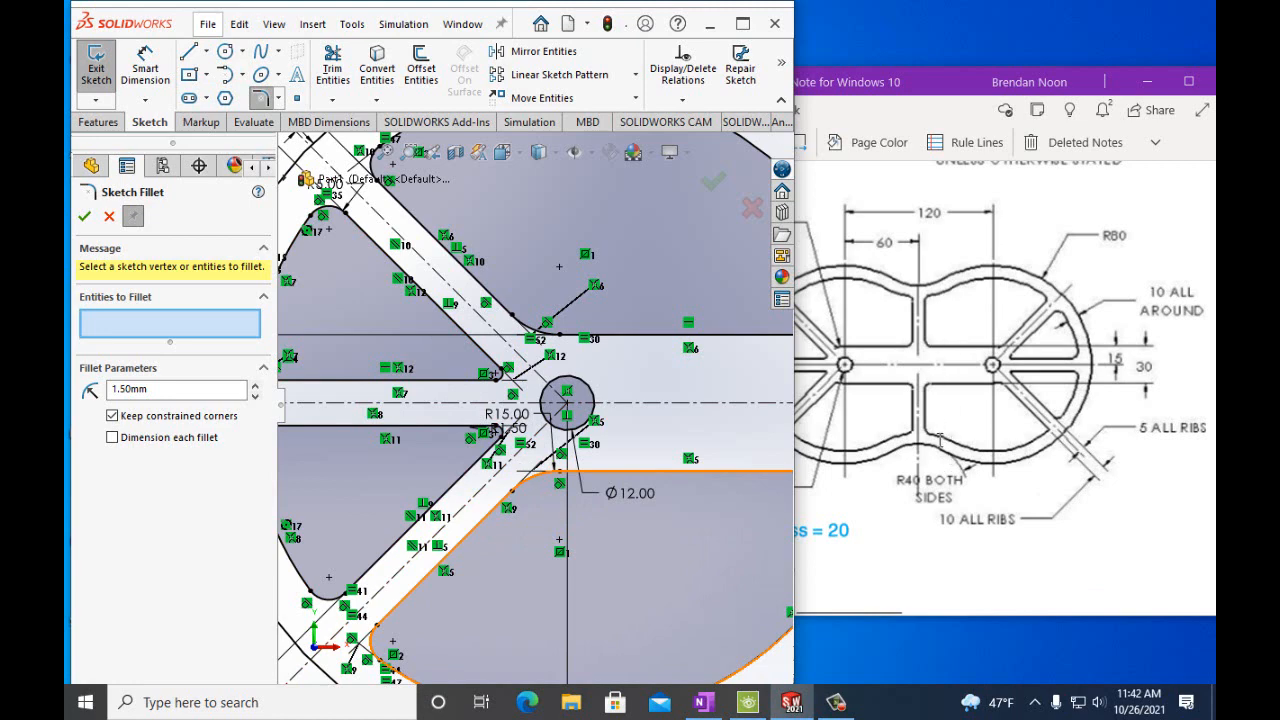
{"action": "scroll", "coordinate": [728, 485], "scroll_direction": "up", "scroll_amount": 3}
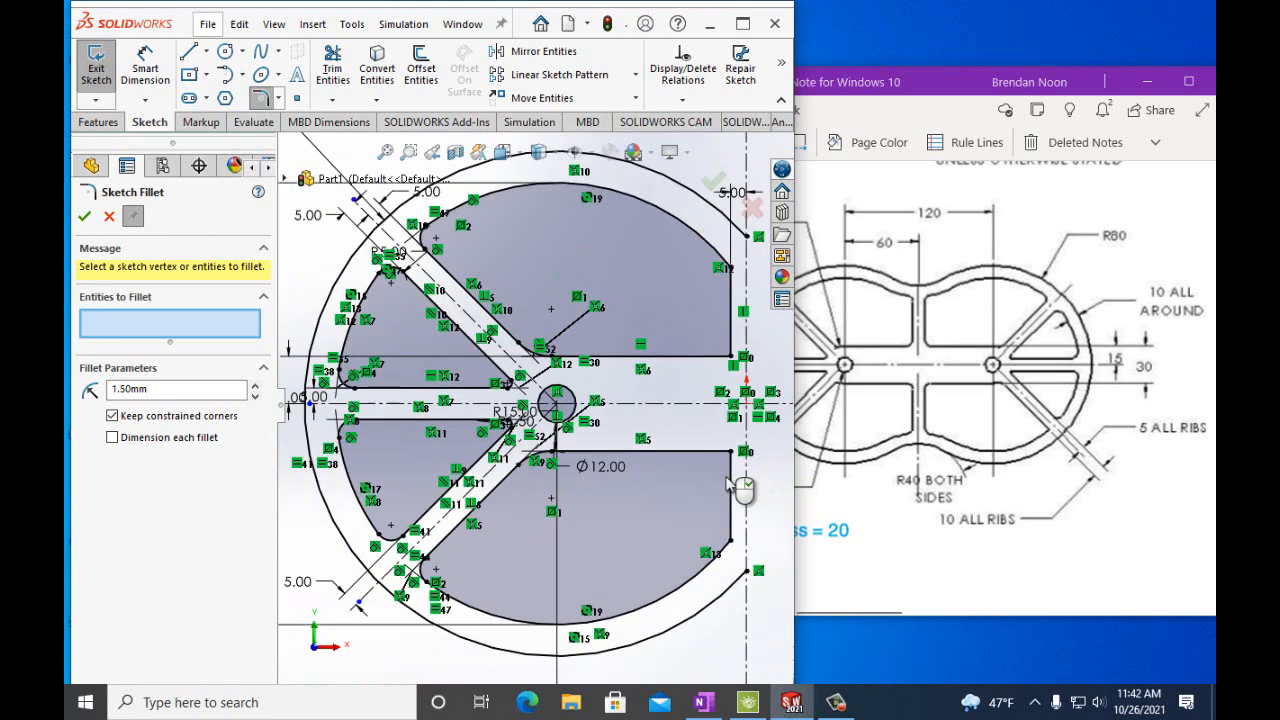
{"action": "scroll", "coordinate": [728, 485], "scroll_direction": "up", "scroll_amount": 2}
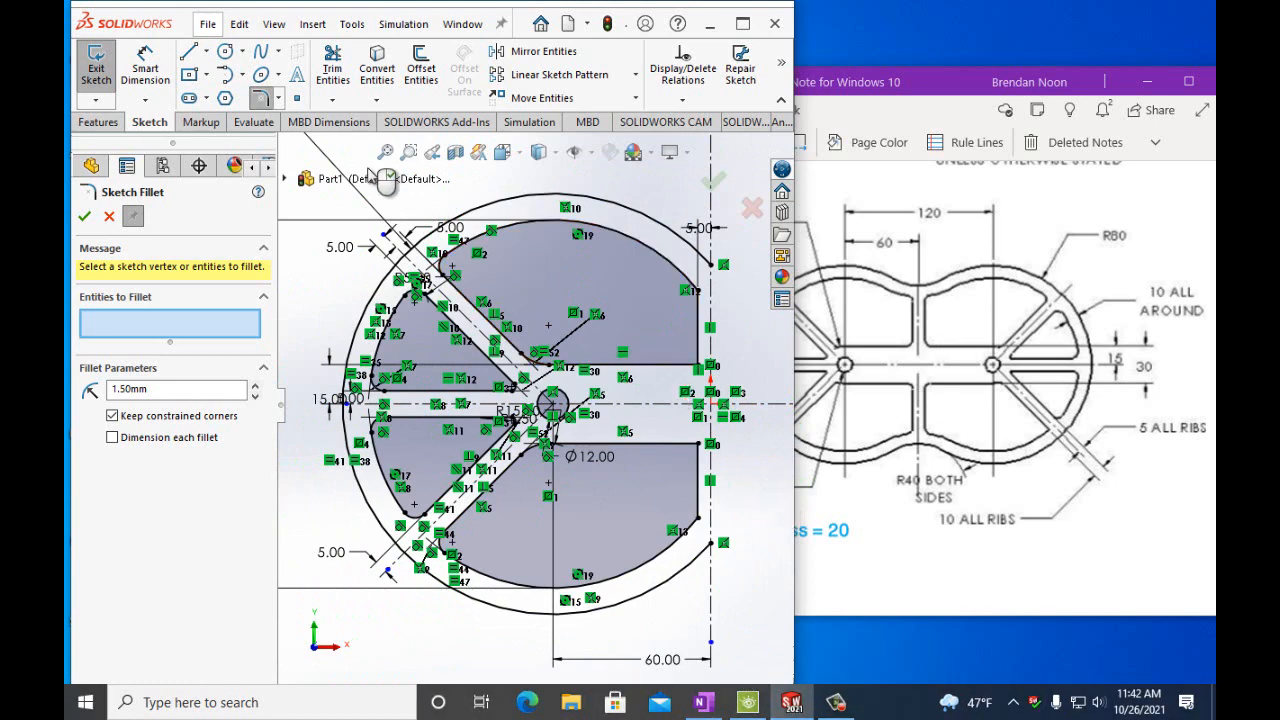
{"action": "left_click", "coordinate": [86, 218]}
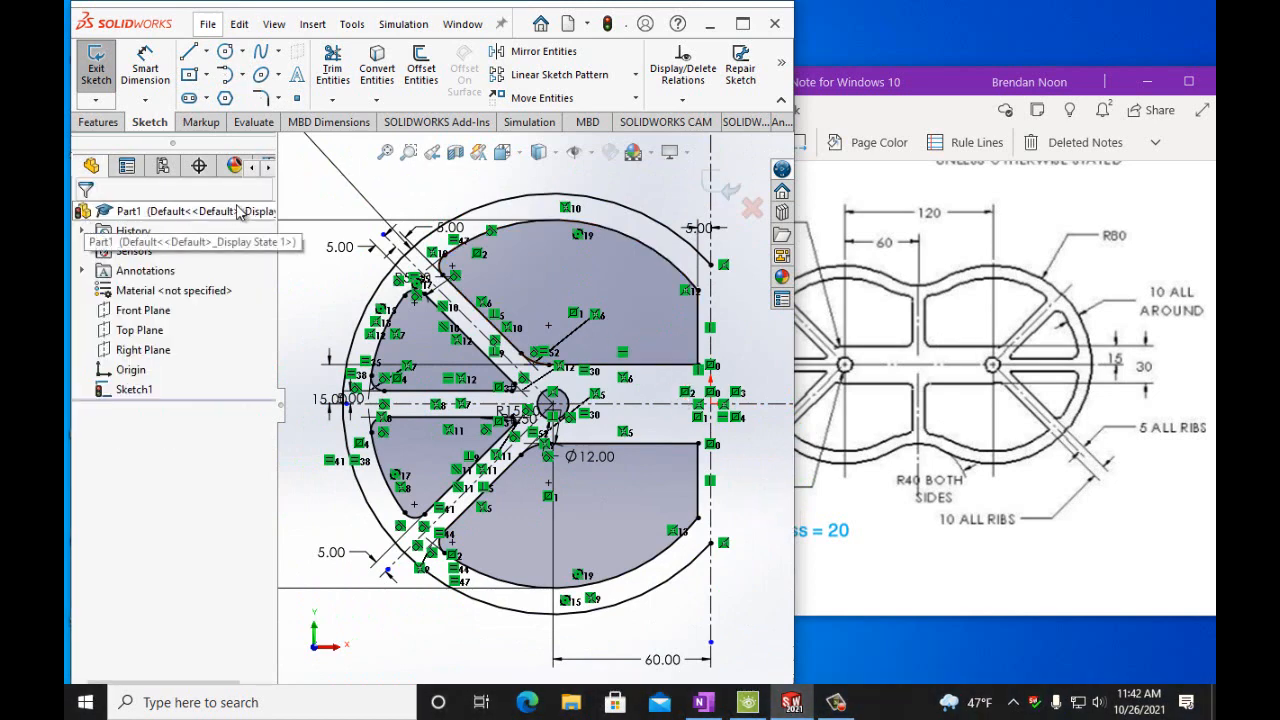
Start a Mirror, pick the outer arc, remove the accidentally selected centerline, and set the vertical centerline as mirror line.
{"action": "key", "text": "f"}
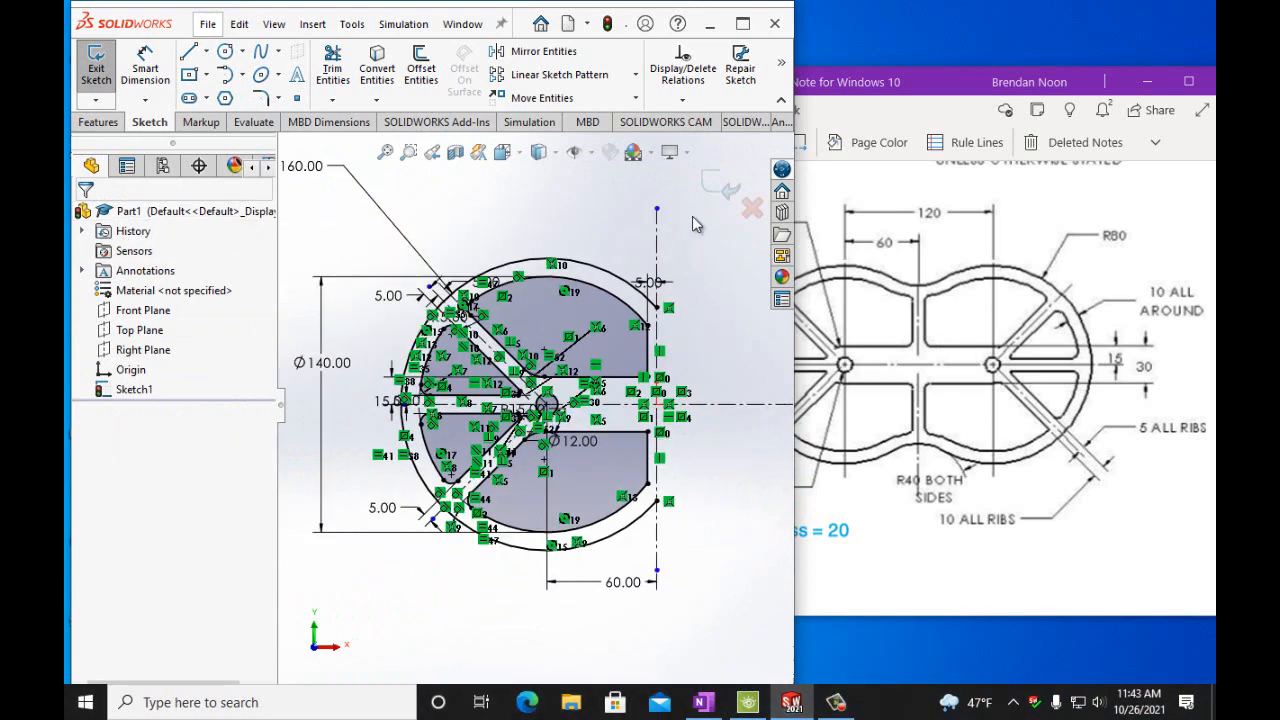
{"action": "left_click", "coordinate": [570, 53]}
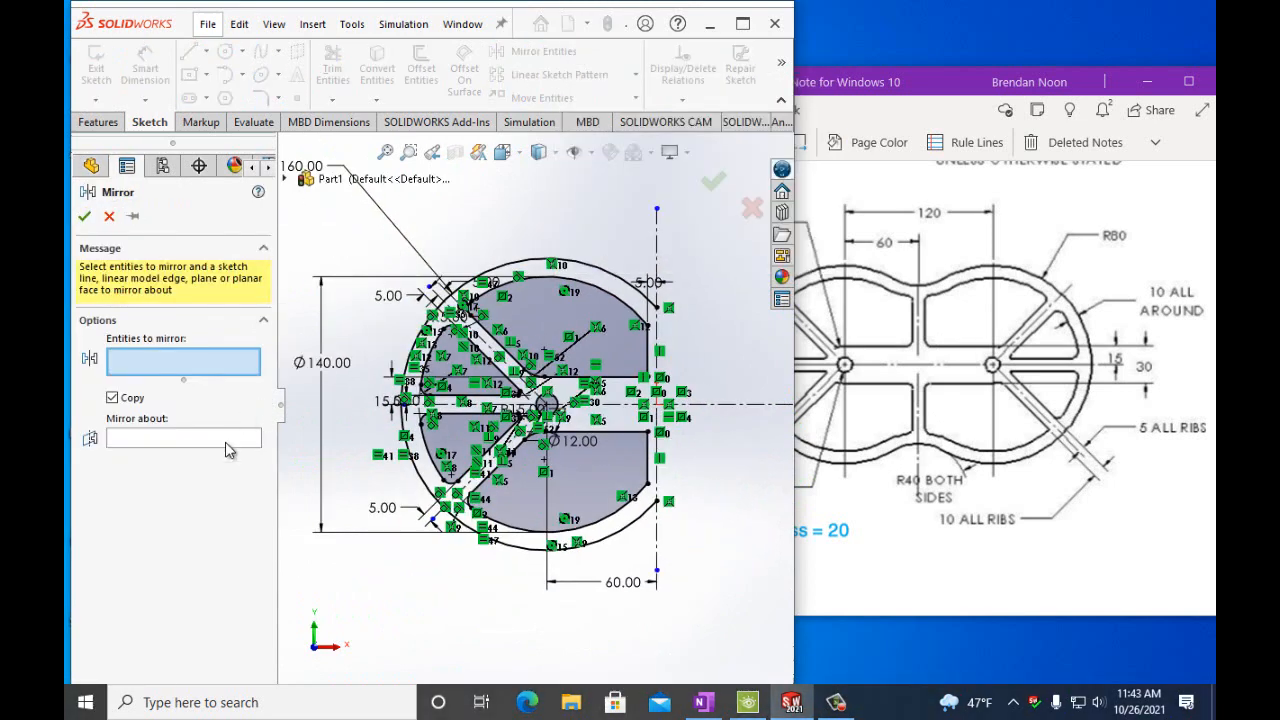
{"action": "left_click", "coordinate": [657, 240]}
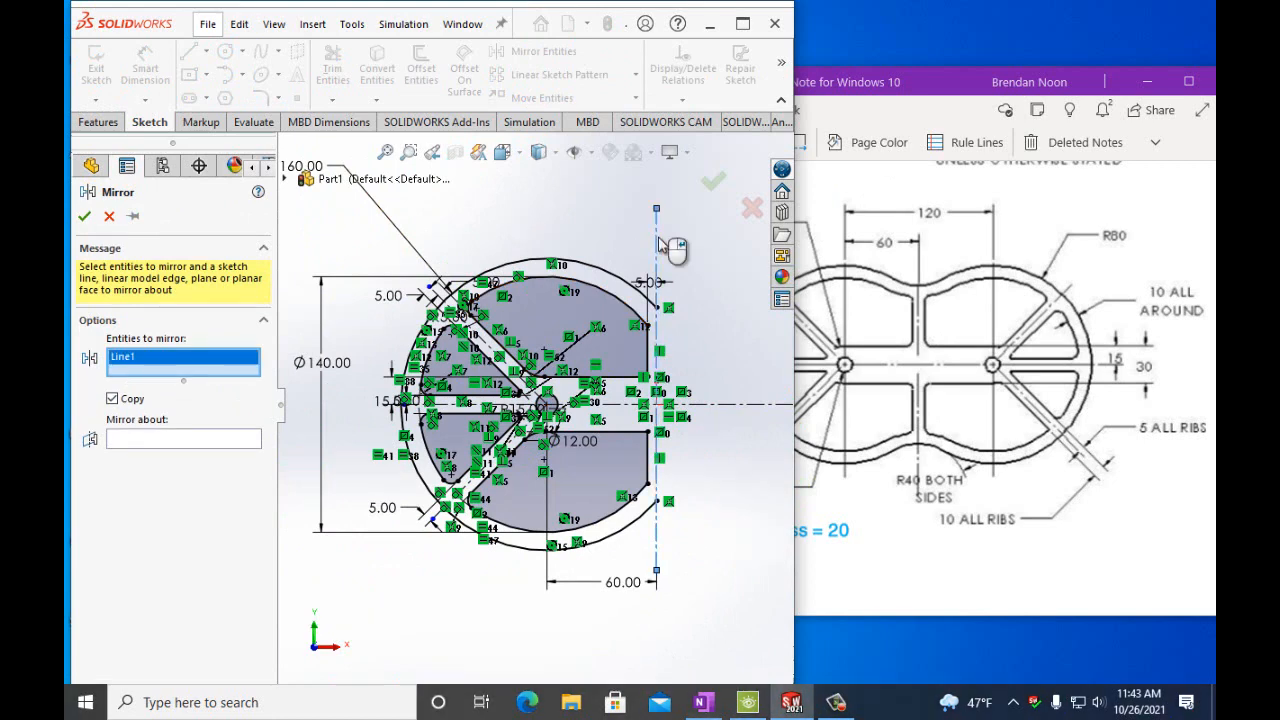
{"action": "left_click", "coordinate": [620, 280]}
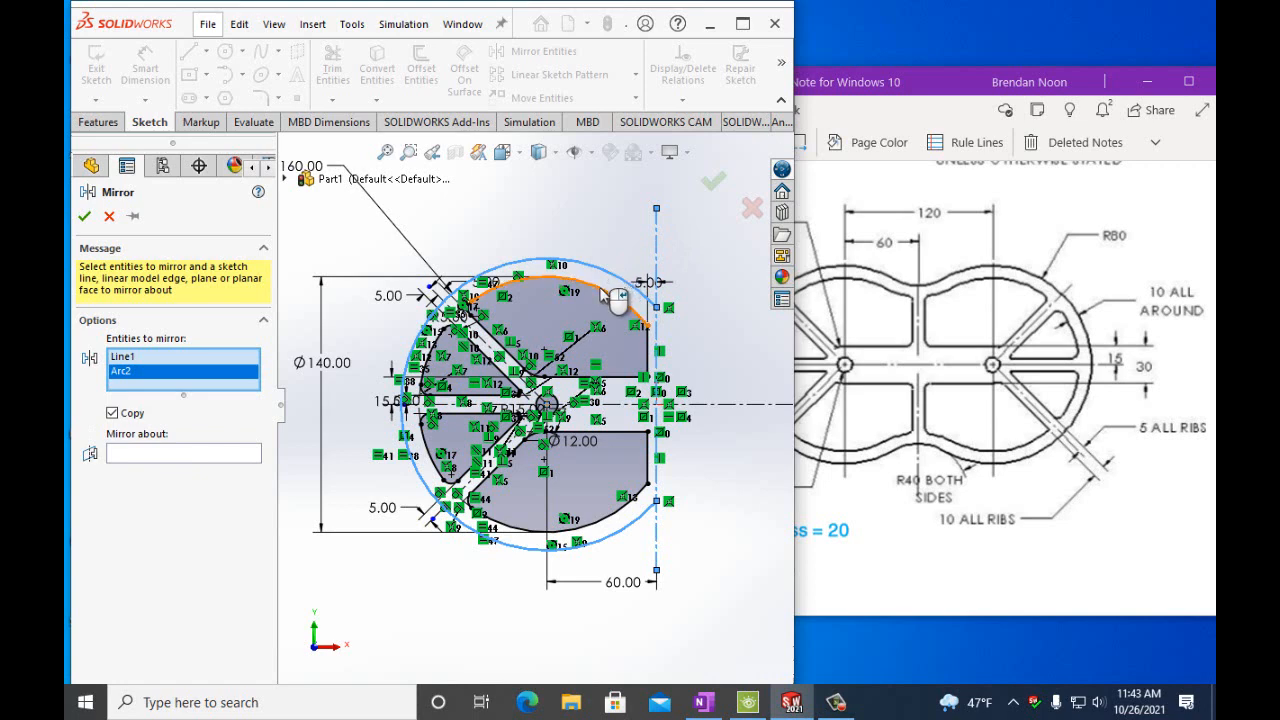
{"action": "left_click", "coordinate": [123, 357]}
{"action": "right_click", "coordinate": [128, 362]}
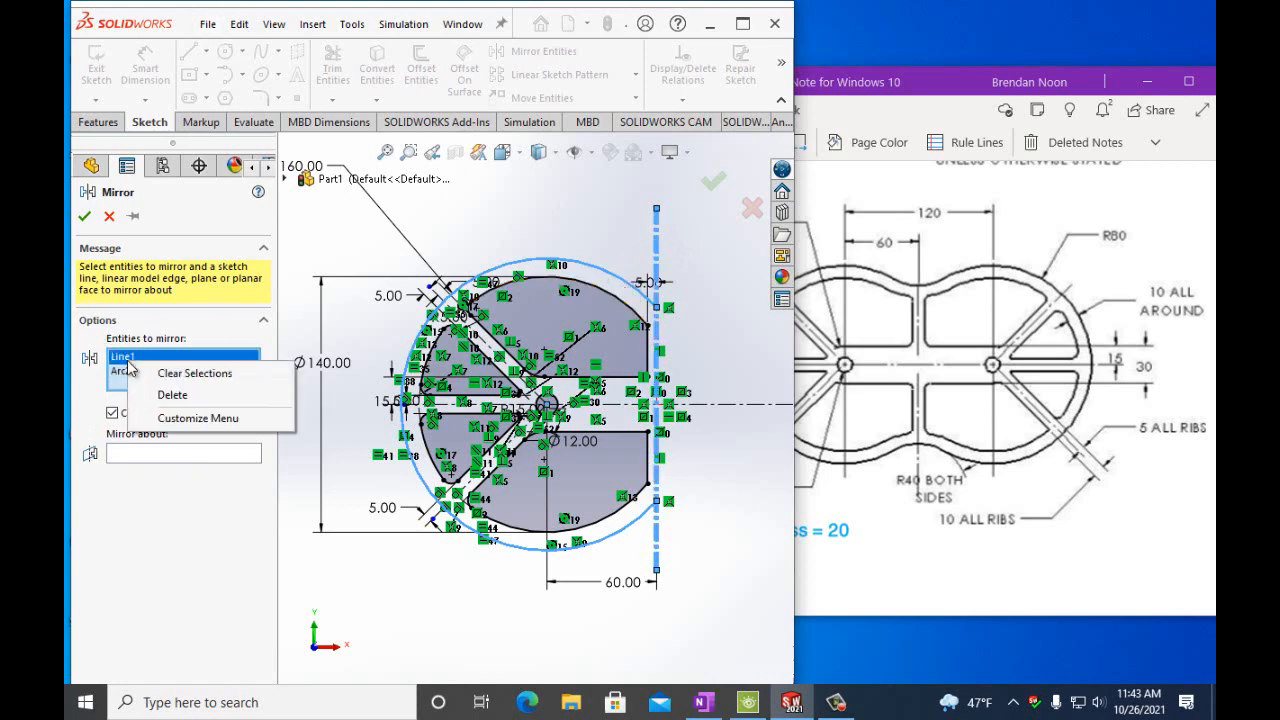
{"action": "left_click", "coordinate": [172, 395]}
{"action": "left_click", "coordinate": [167, 437]}
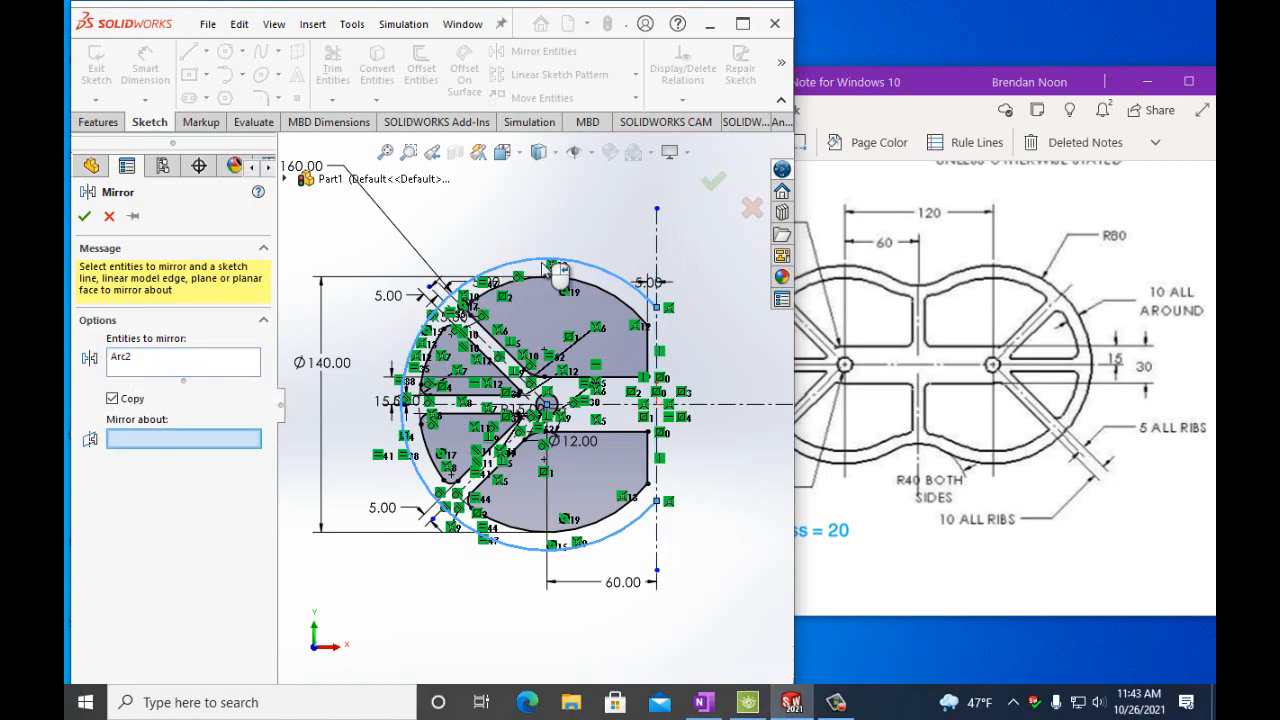
{"action": "left_click", "coordinate": [656, 256]}
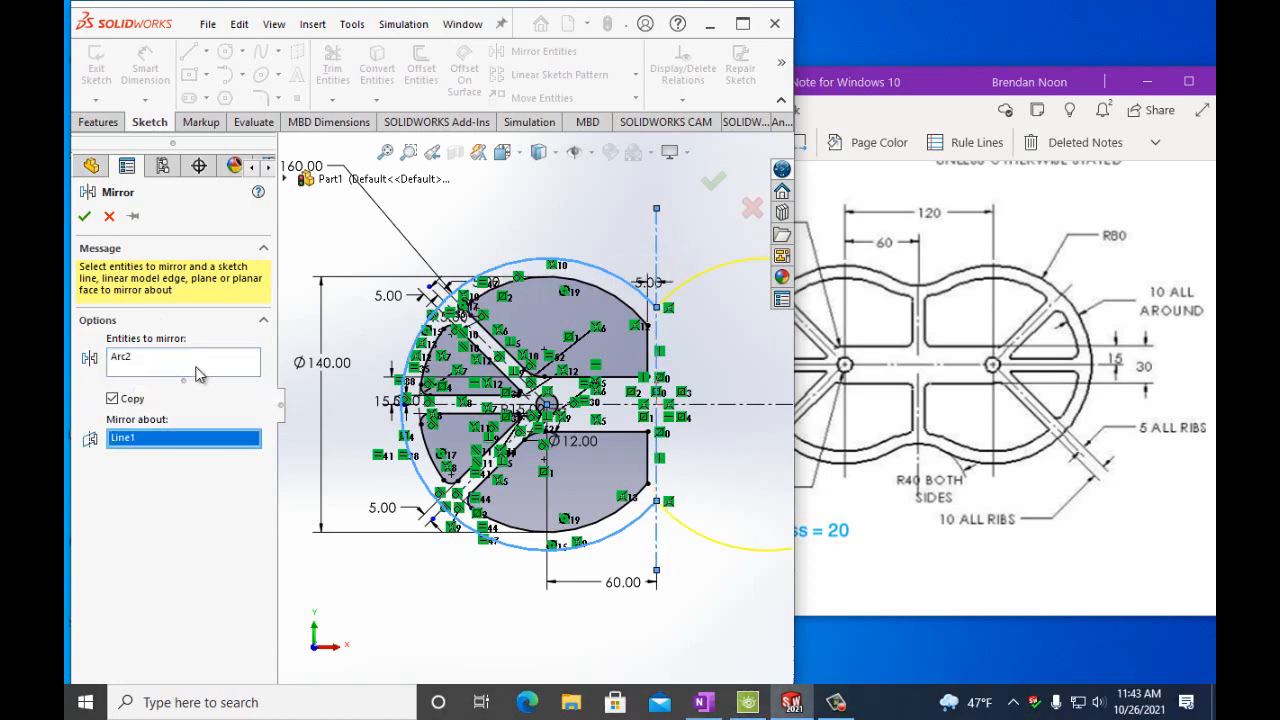
Add the left half's rim arcs, rib lines and corner fillet arcs to the entities to mirror.
{"action": "left_click", "coordinate": [150, 370]}
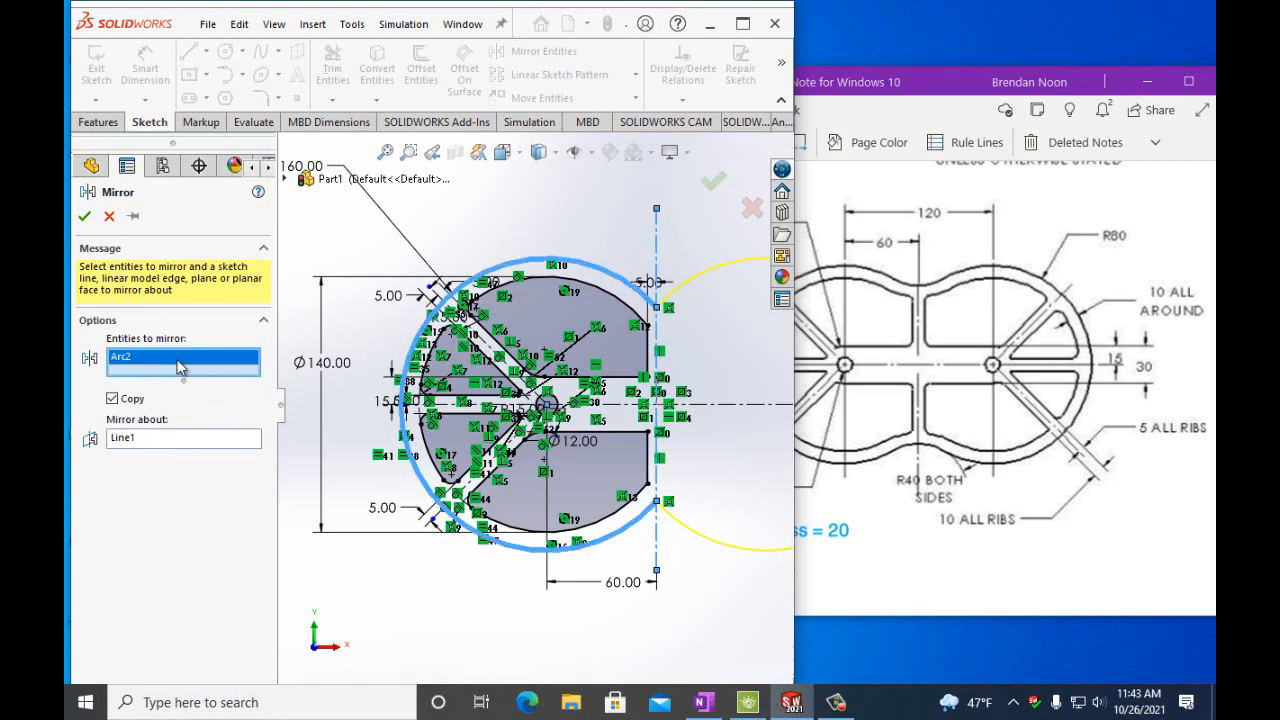
{"action": "left_click", "coordinate": [545, 403]}
{"action": "left_click", "coordinate": [612, 377]}
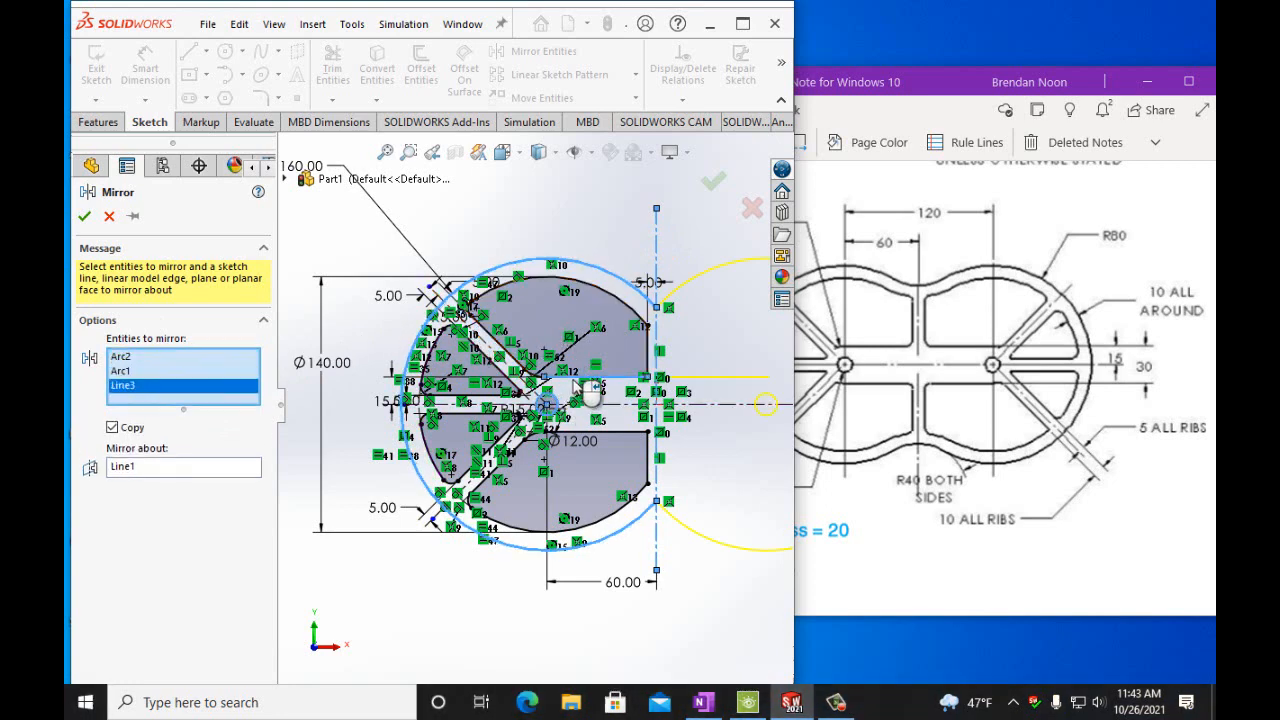
{"action": "left_click", "coordinate": [545, 366]}
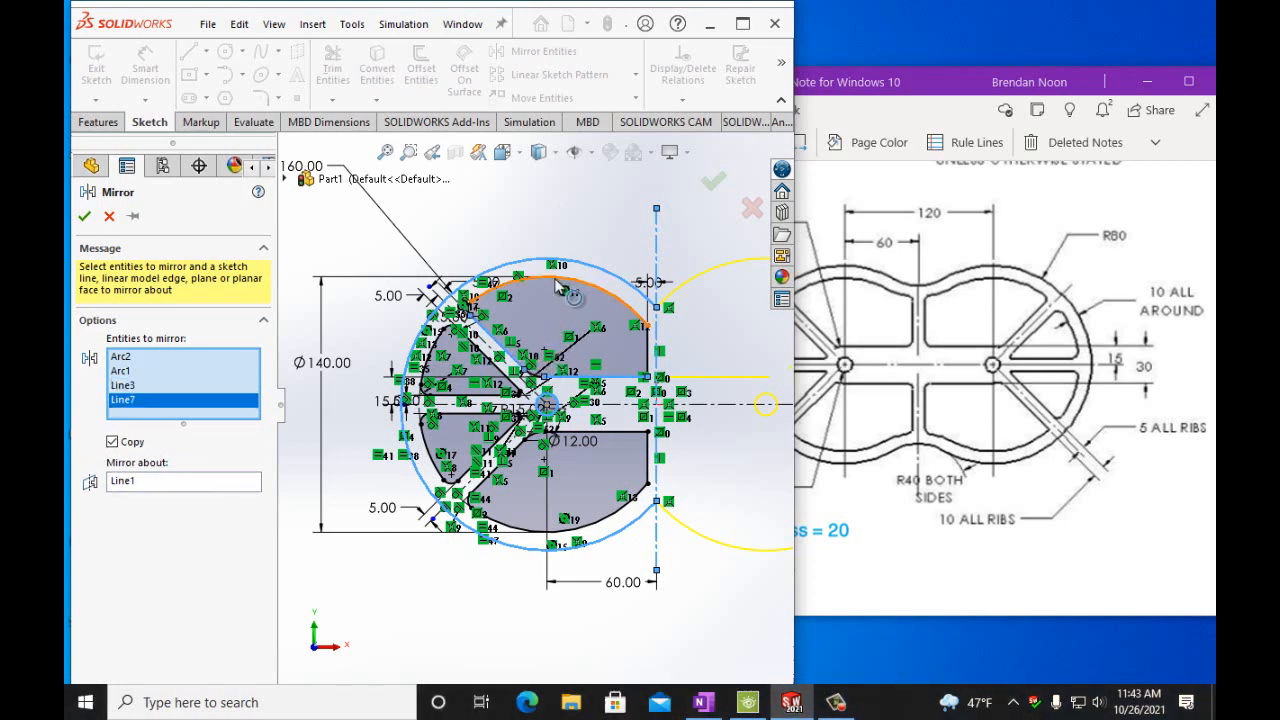
{"action": "left_click", "coordinate": [585, 290]}
{"action": "left_click", "coordinate": [649, 352]}
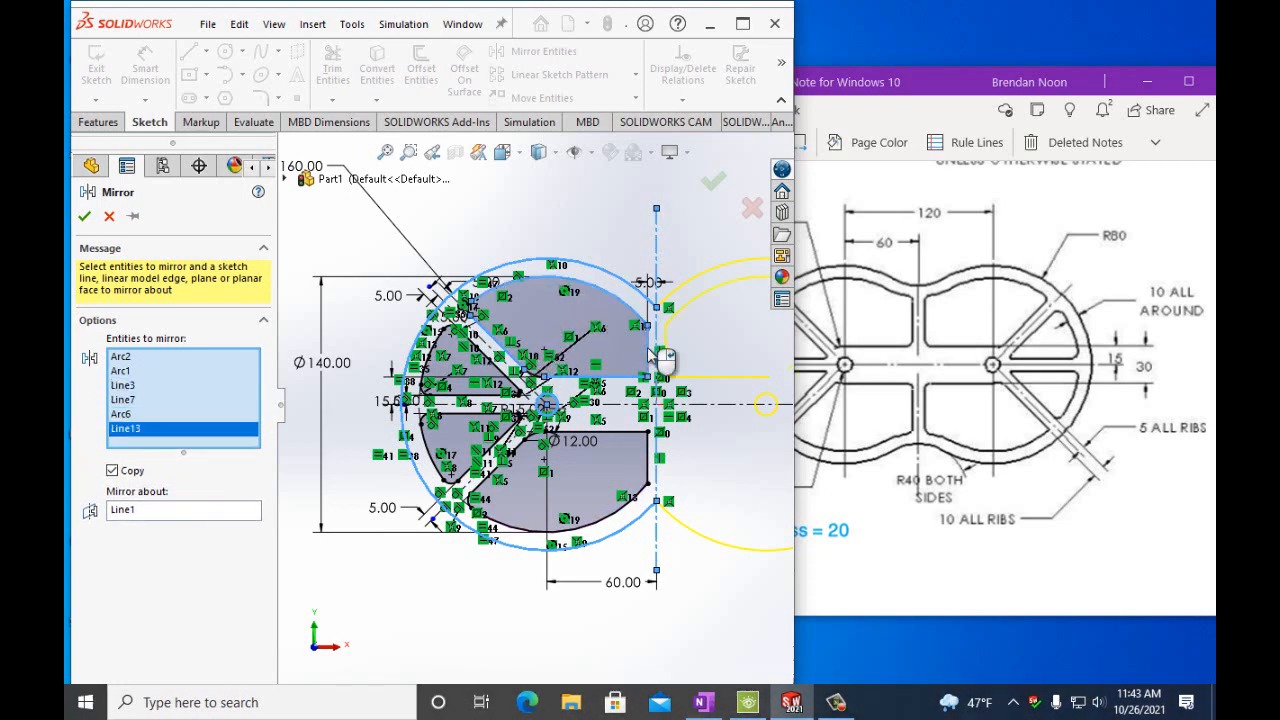
{"action": "left_click", "coordinate": [644, 450]}
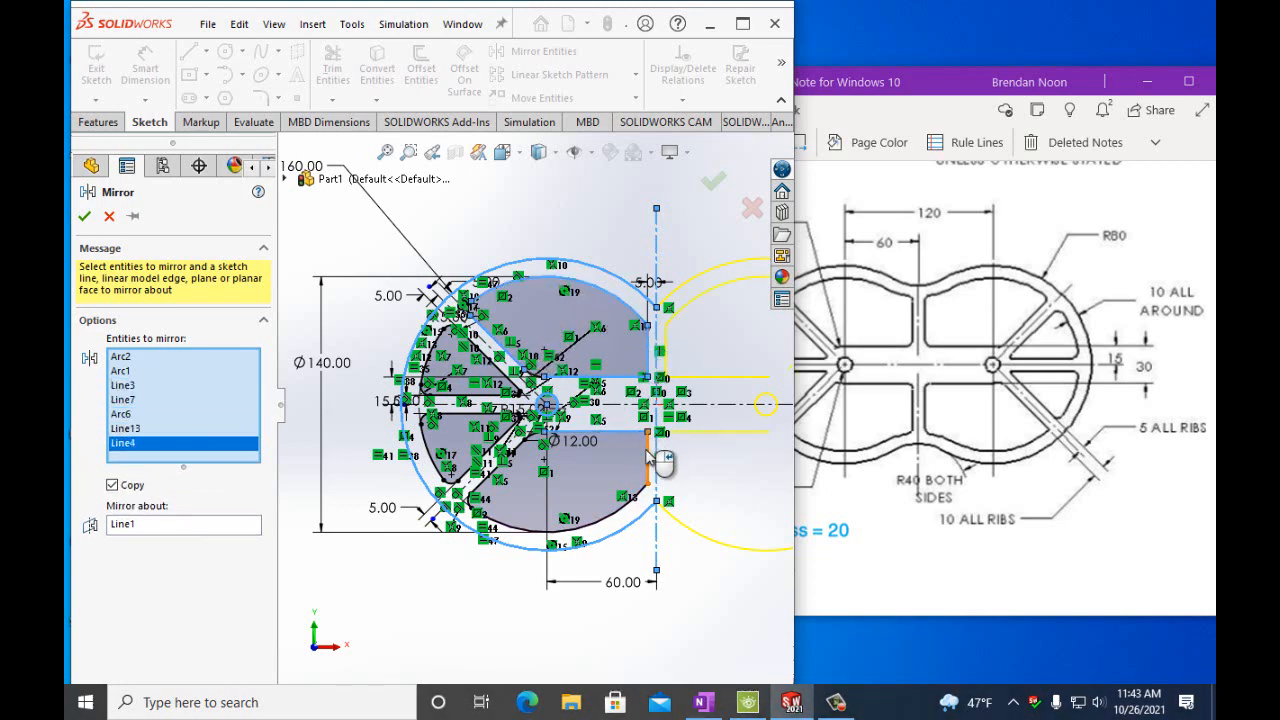
{"action": "left_click", "coordinate": [646, 465]}
{"action": "left_click", "coordinate": [638, 492]}
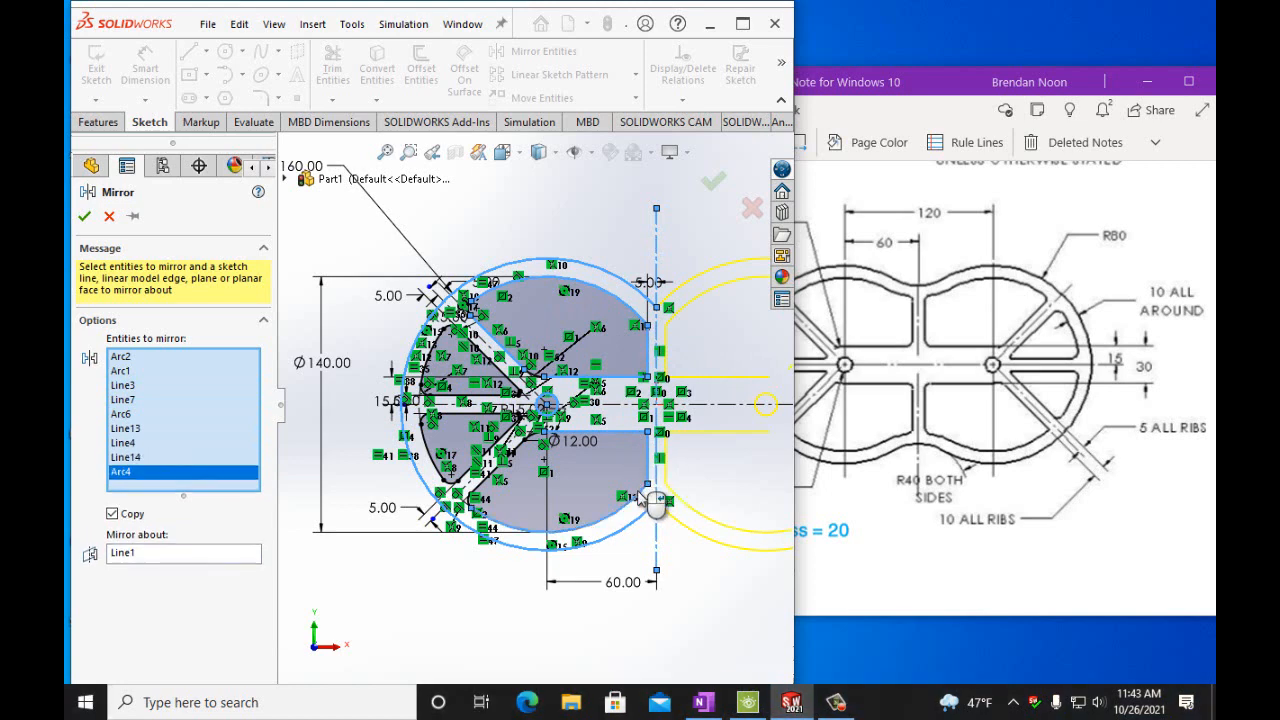
{"action": "left_click", "coordinate": [487, 497]}
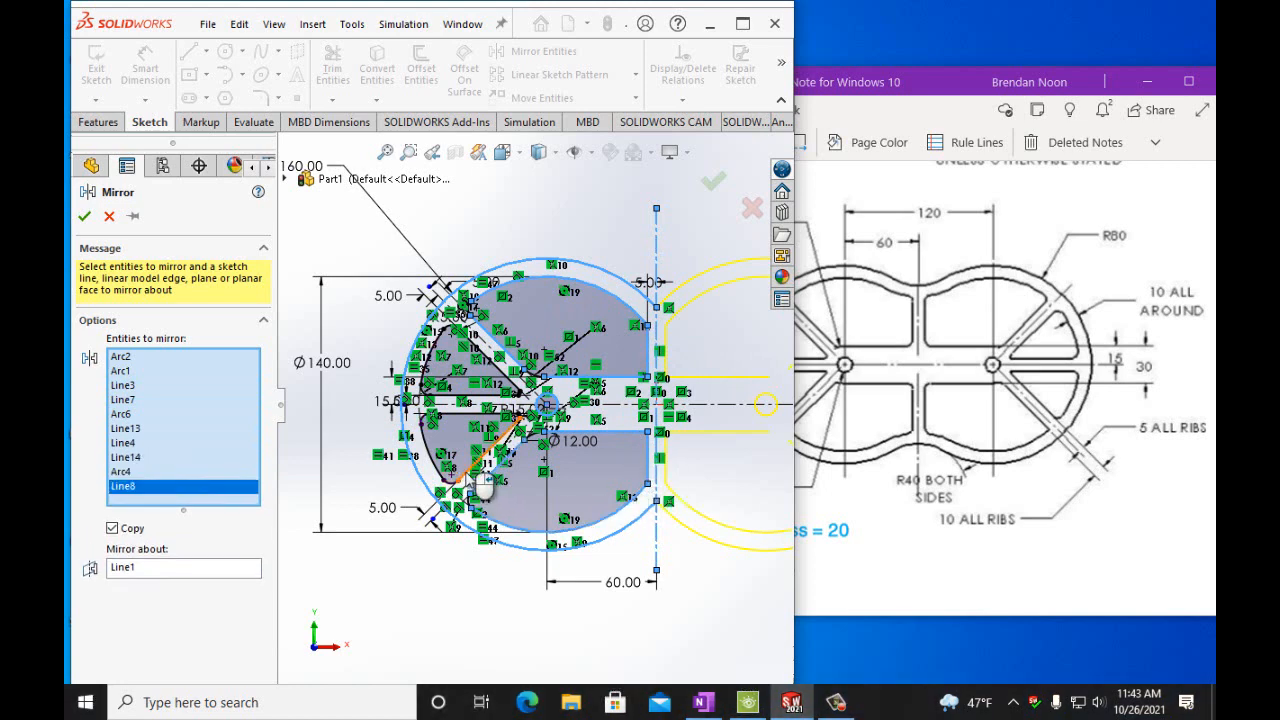
{"action": "left_click", "coordinate": [447, 475]}
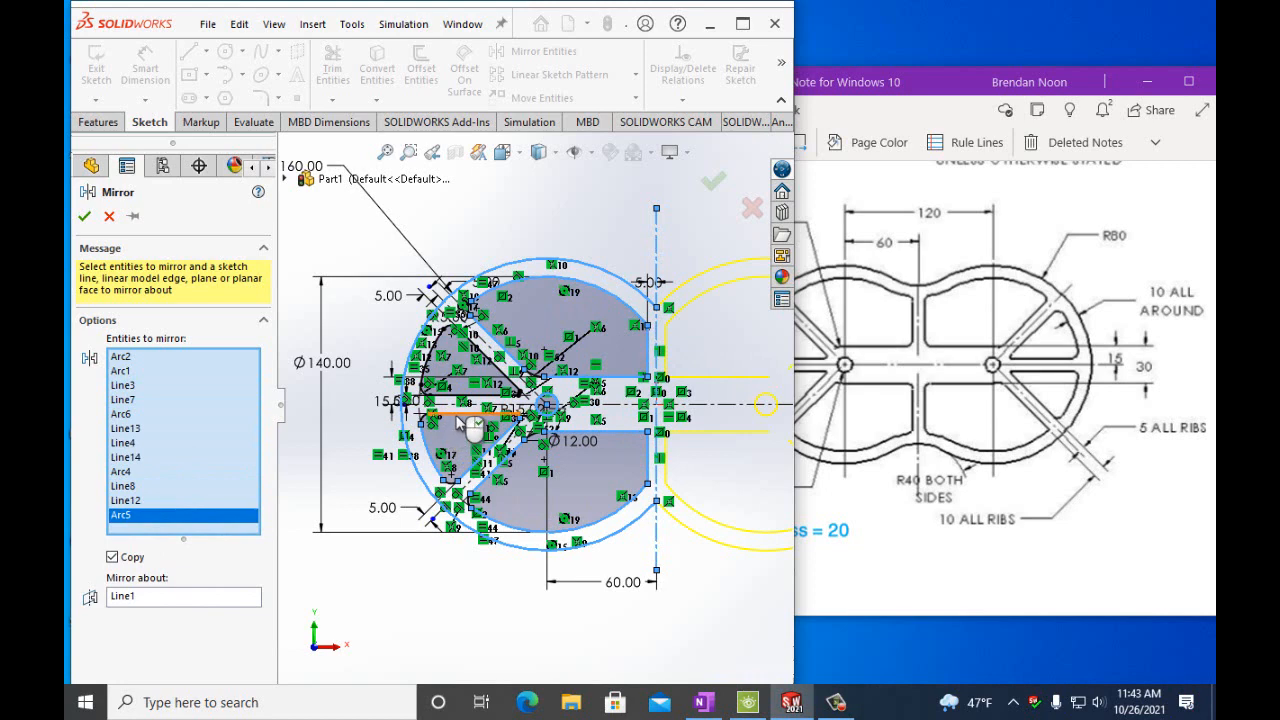
{"action": "left_click", "coordinate": [458, 428]}
{"action": "left_click", "coordinate": [485, 392]}
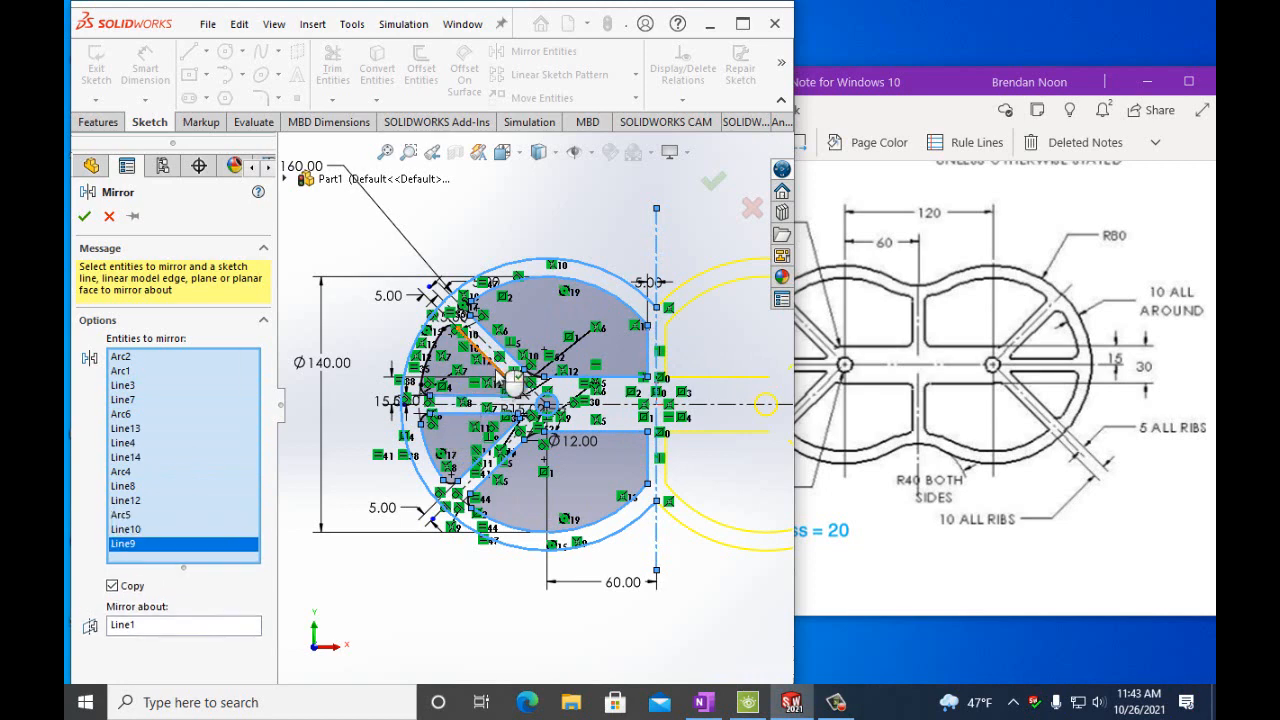
{"action": "left_click", "coordinate": [460, 352]}
{"action": "left_click", "coordinate": [443, 368]}
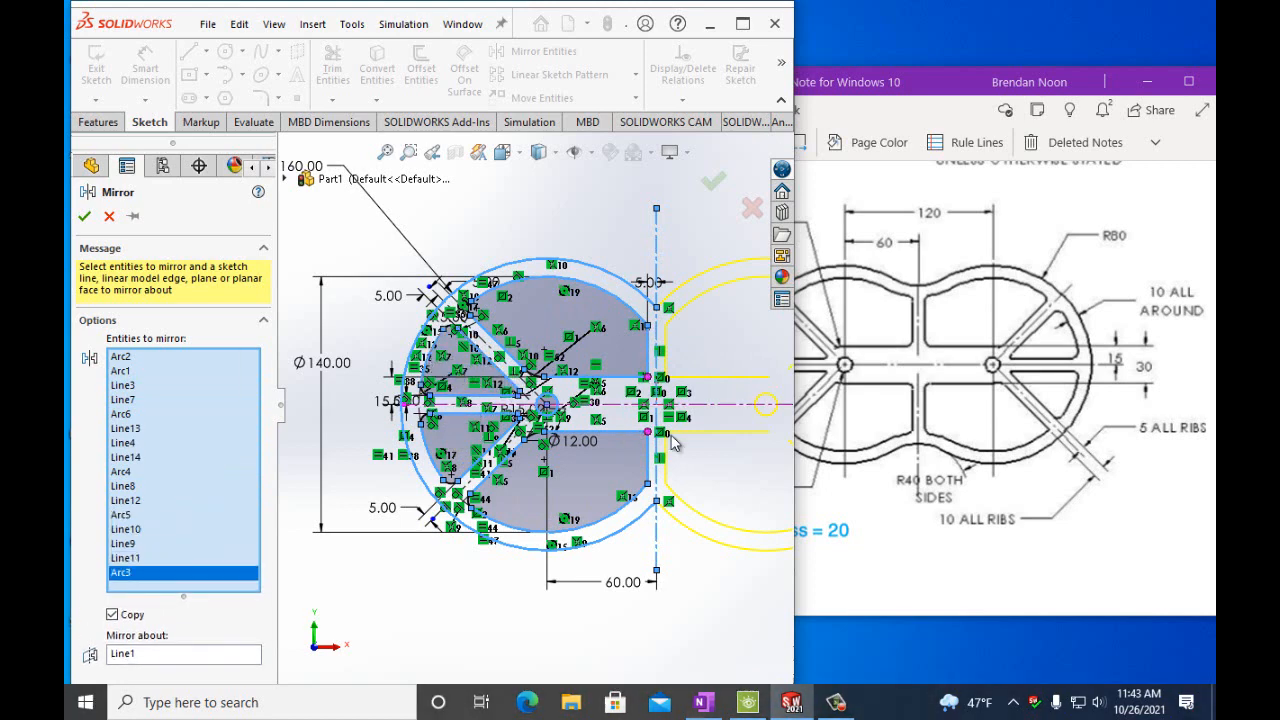
{"action": "scroll", "coordinate": [729, 443], "scroll_direction": "up", "scroll_amount": 3}
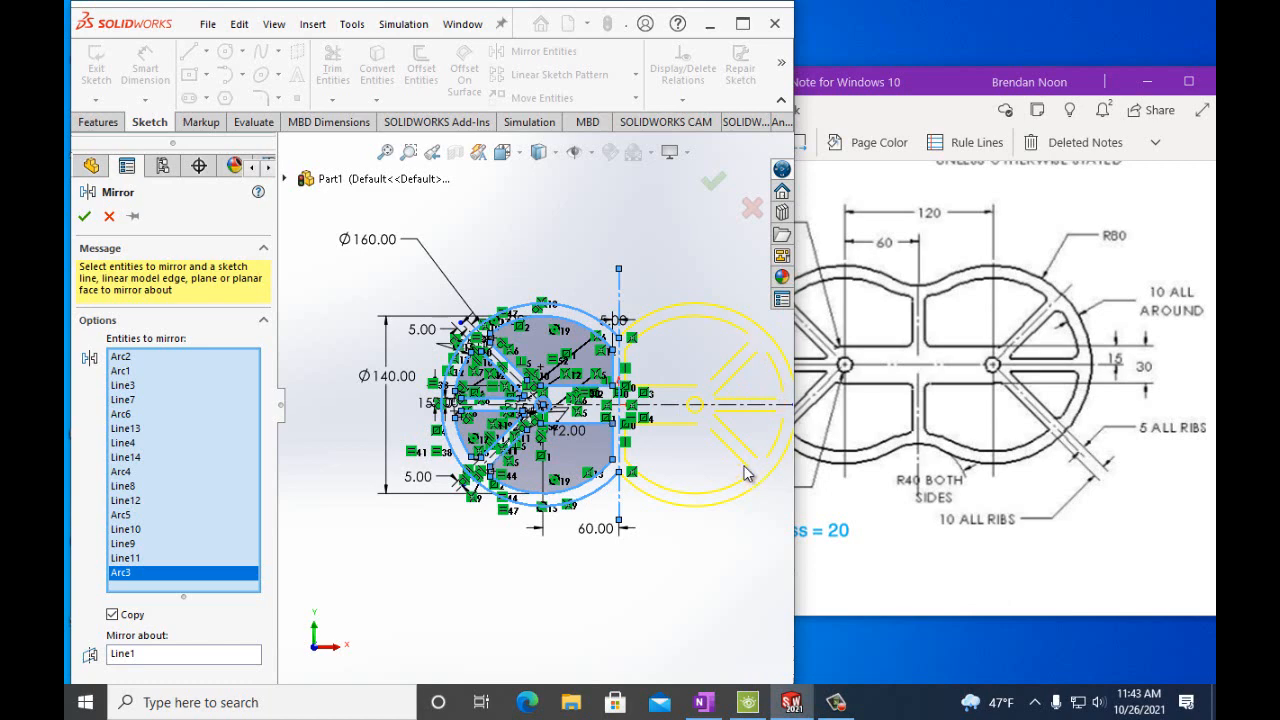
{"action": "scroll", "coordinate": [718, 432], "scroll_direction": "up", "scroll_amount": 1}
{"action": "scroll", "coordinate": [552, 395], "scroll_direction": "down", "scroll_amount": 5}
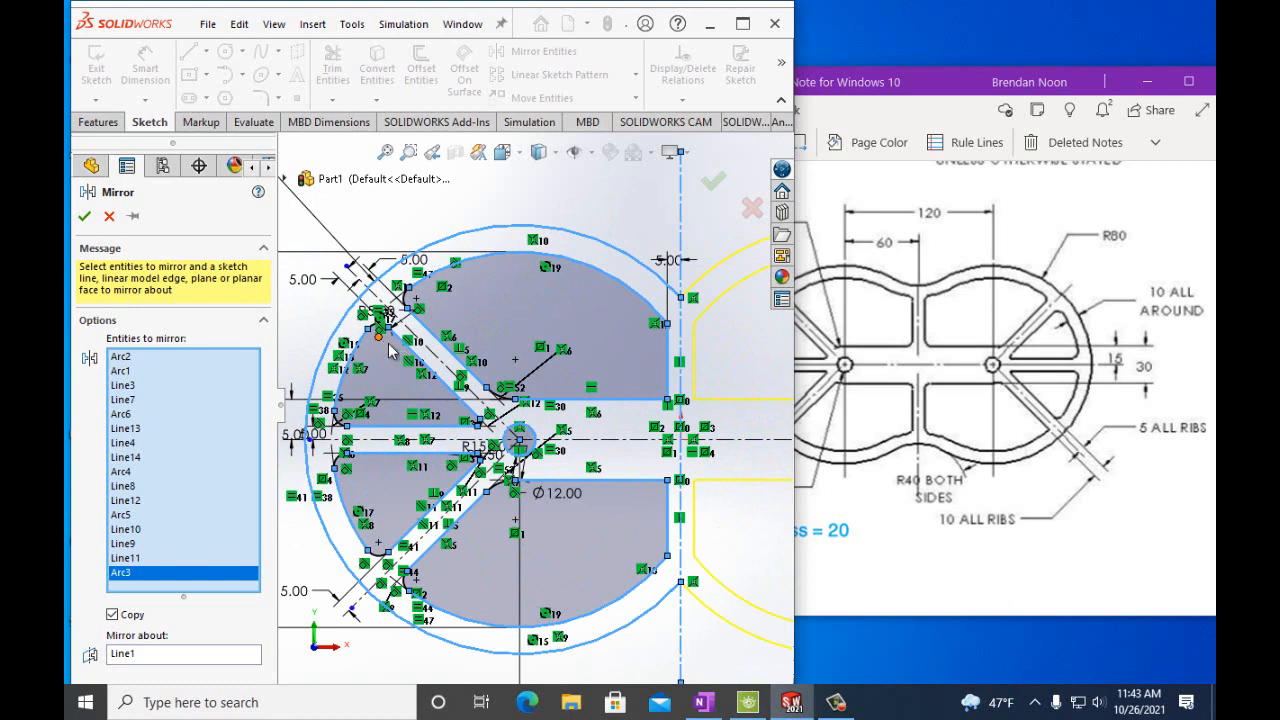
{"action": "left_click", "coordinate": [405, 292]}
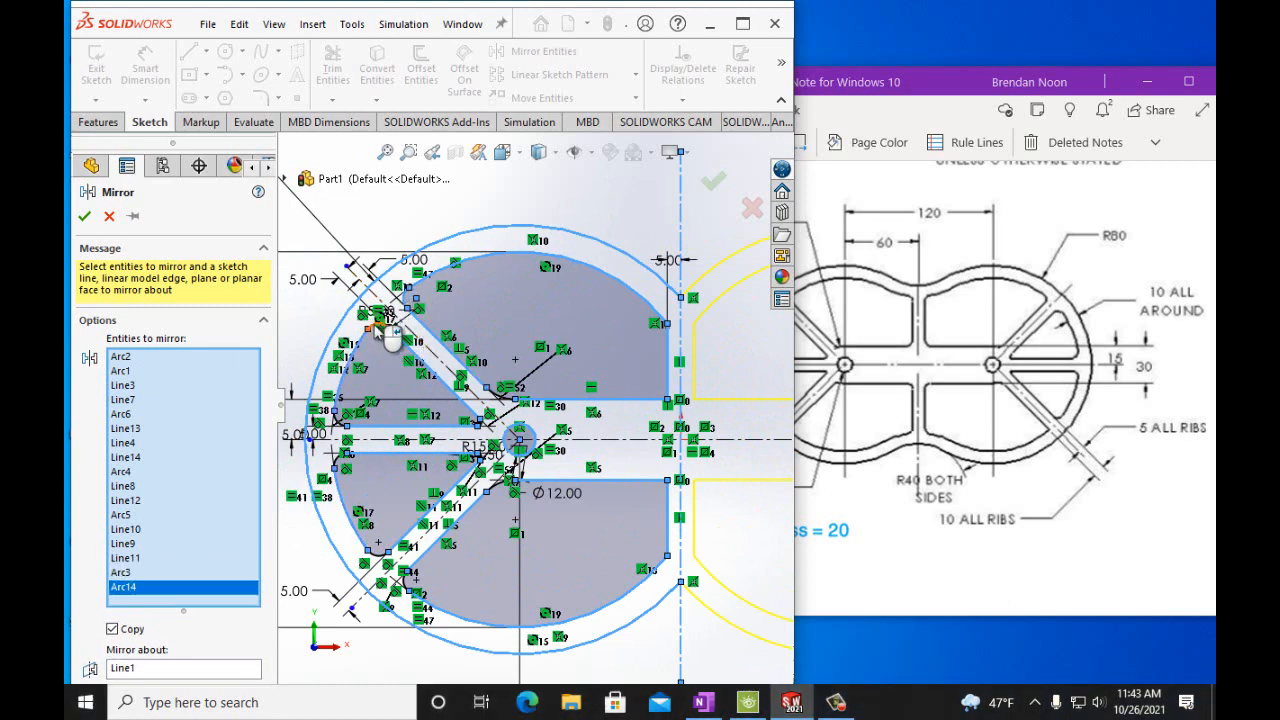
{"action": "left_click", "coordinate": [390, 336]}
{"action": "left_click", "coordinate": [348, 462]}
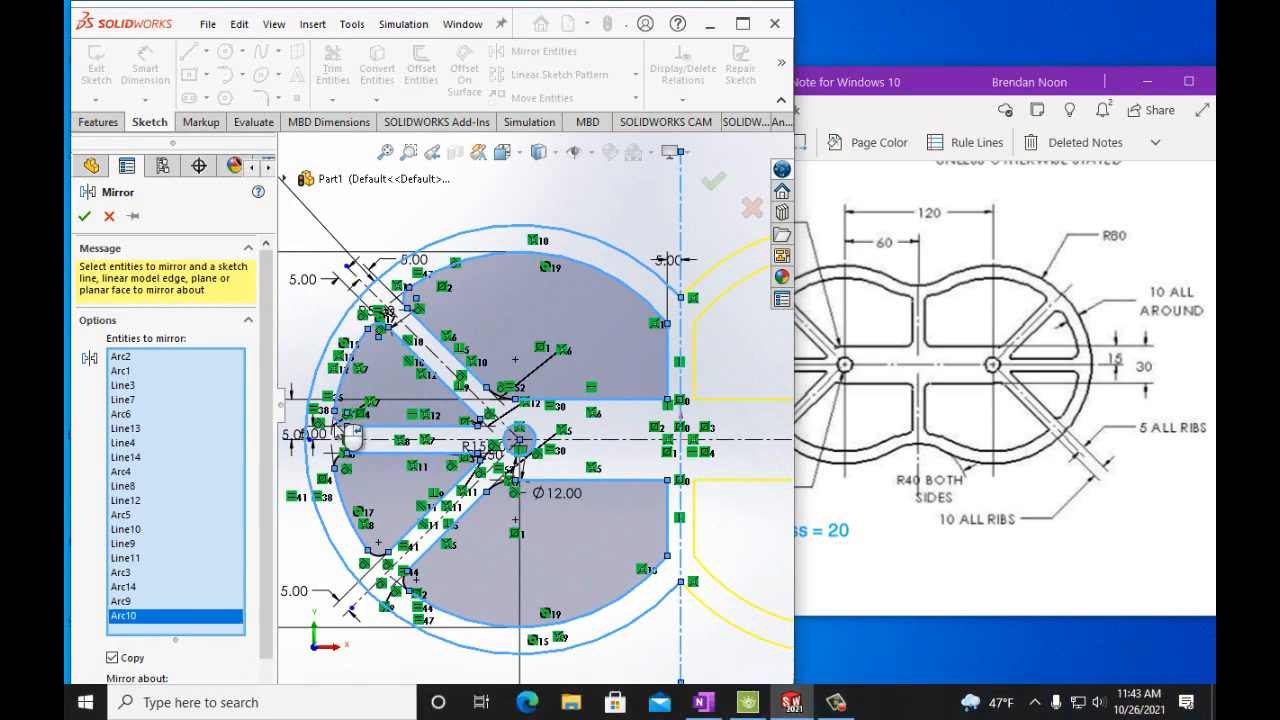
{"action": "left_click", "coordinate": [336, 472]}
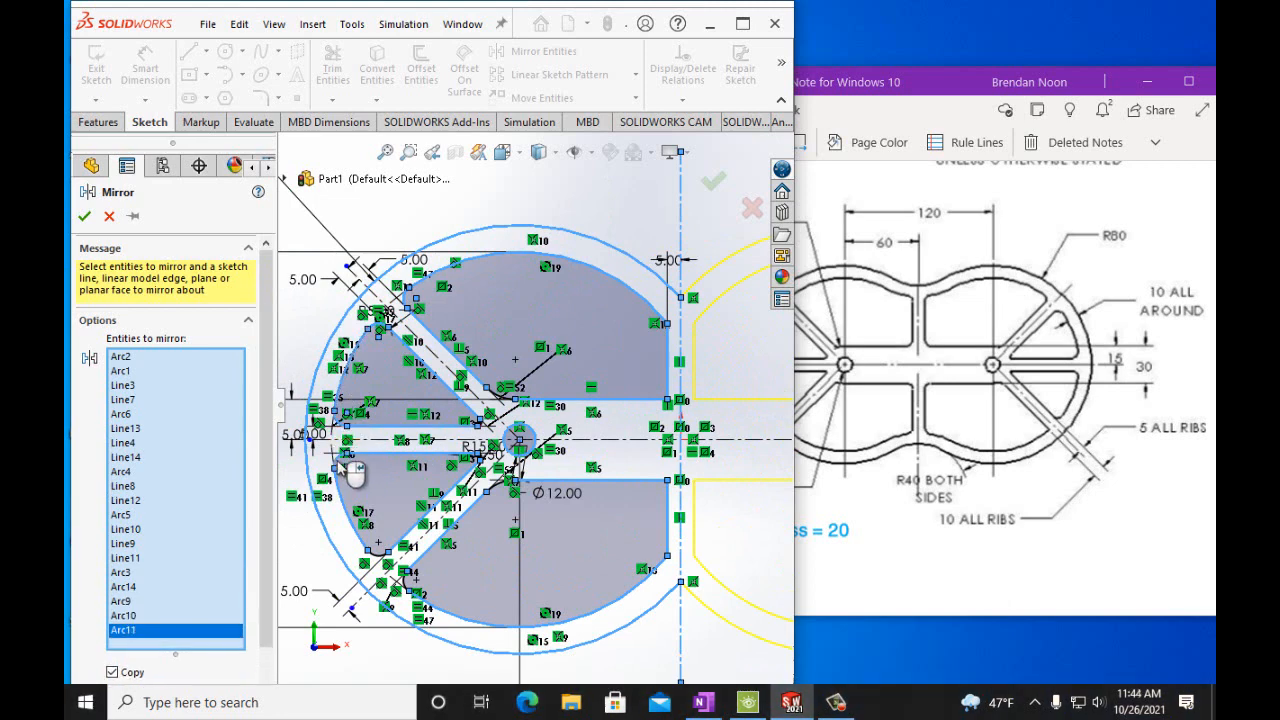
{"action": "left_click", "coordinate": [418, 588]}
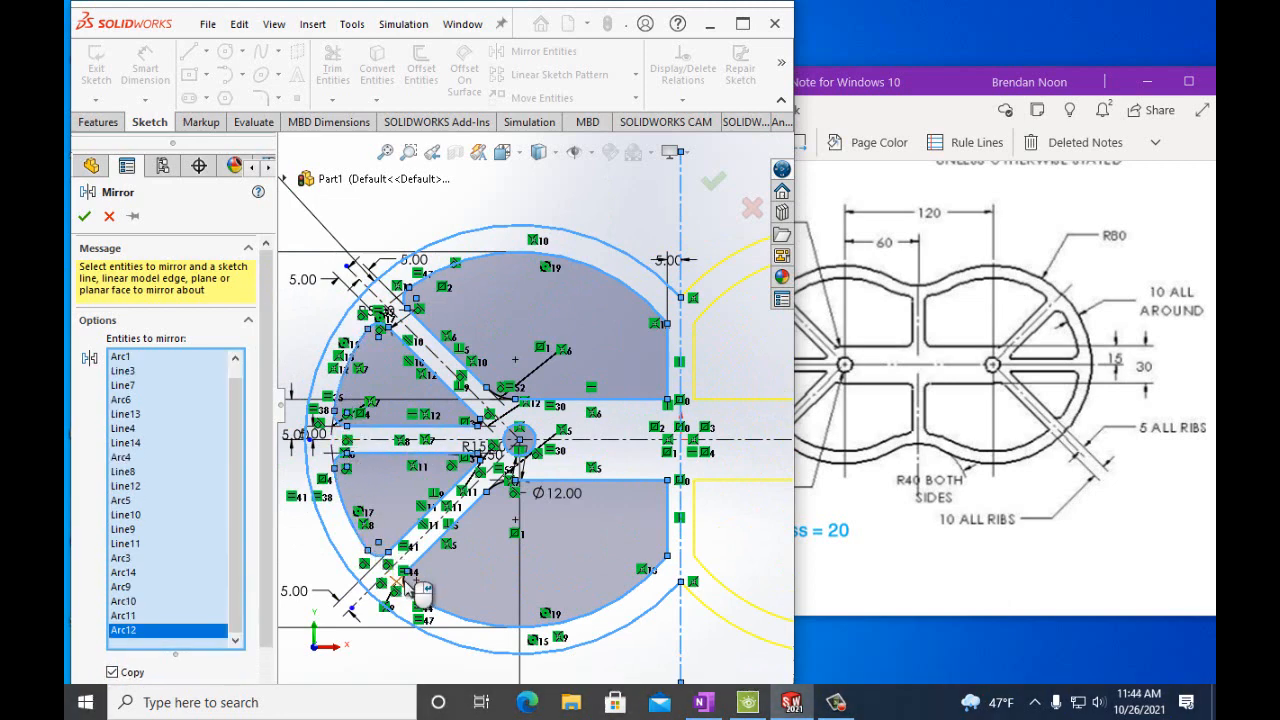
{"action": "left_click", "coordinate": [420, 590]}
Add the remaining fillet arcs near the central hole and complete the mirror about the vertical centerline.
{"action": "key", "text": "f"}
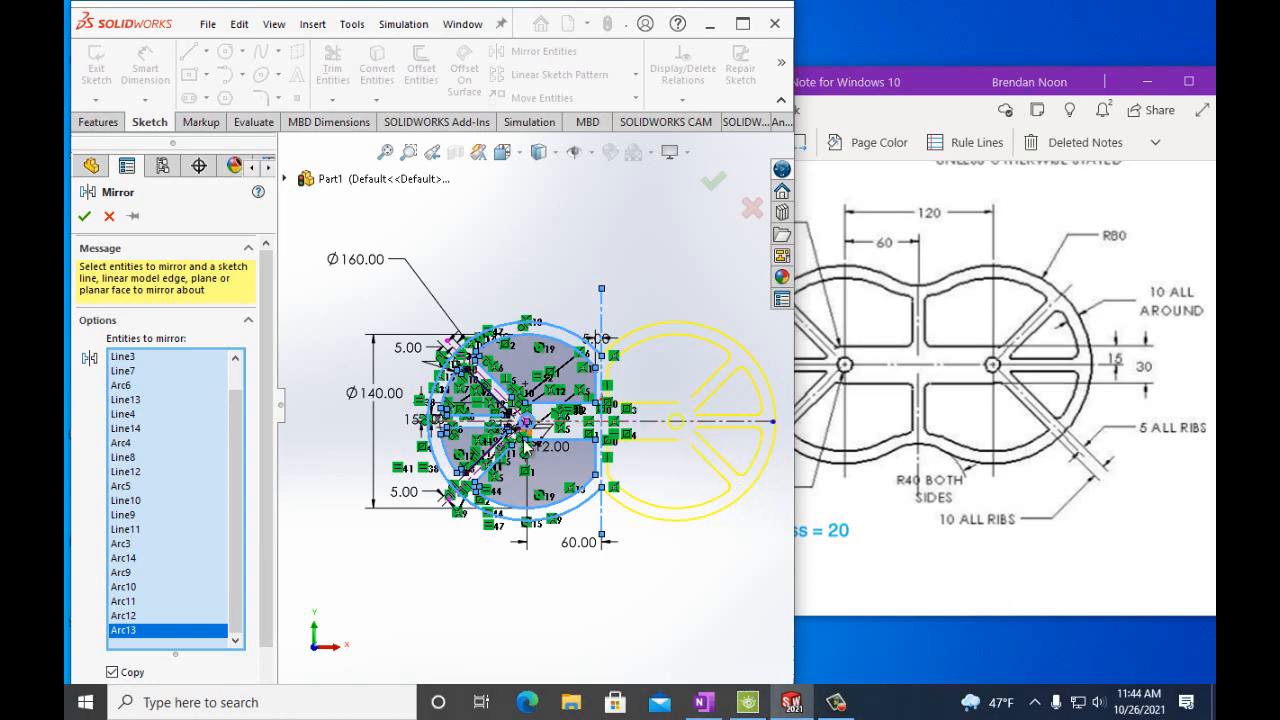
{"action": "scroll", "coordinate": [522, 440], "scroll_direction": "up", "scroll_amount": 3}
{"action": "scroll", "coordinate": [522, 425], "scroll_direction": "down", "scroll_amount": 10}
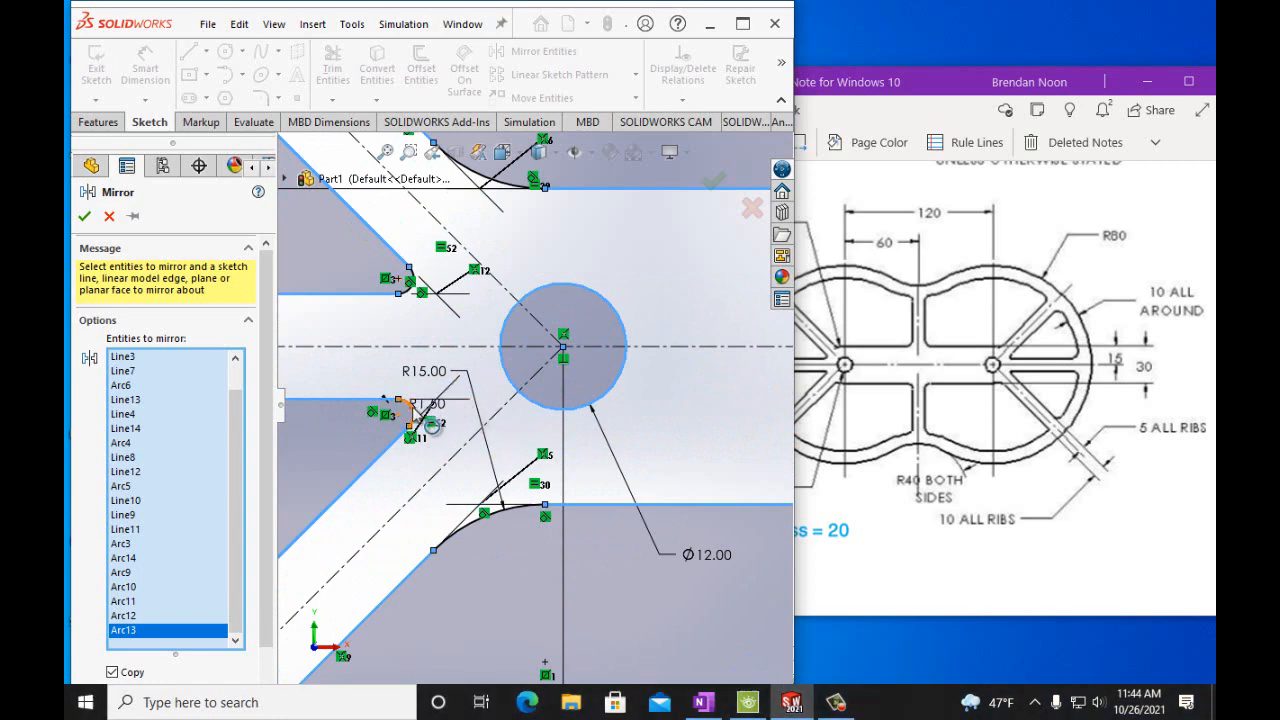
{"action": "left_click", "coordinate": [412, 412]}
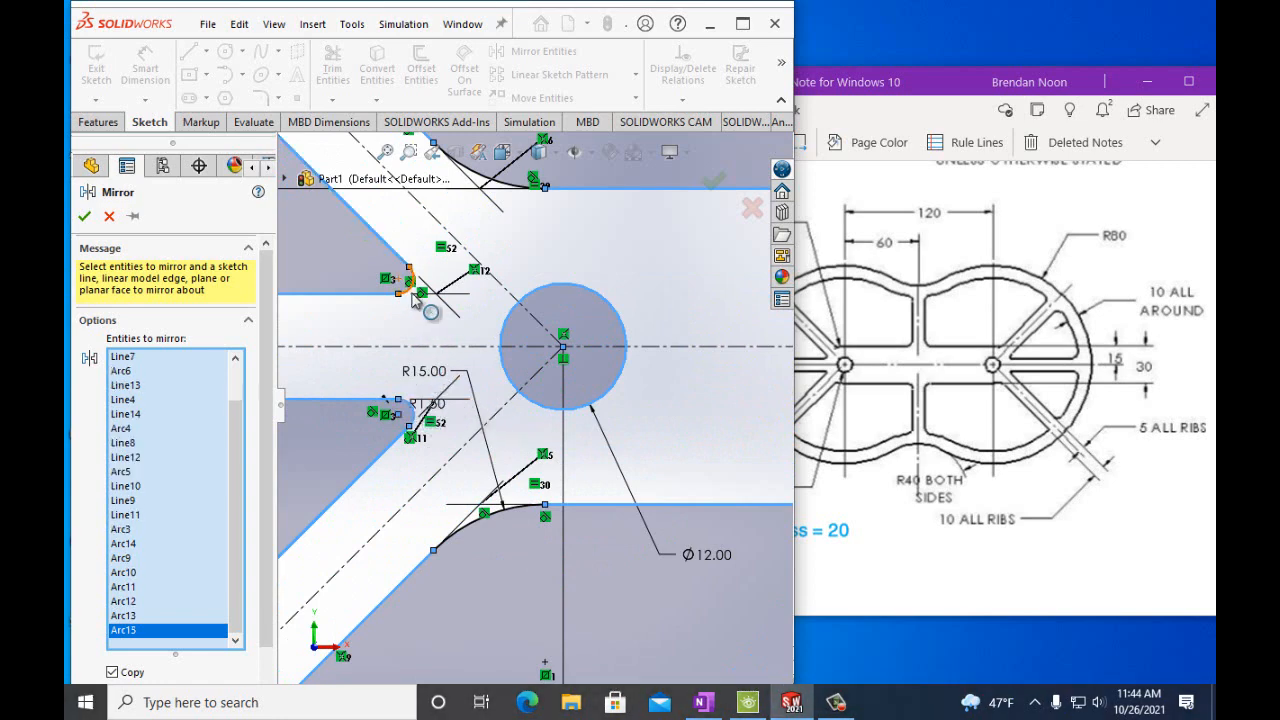
{"action": "left_click", "coordinate": [412, 290]}
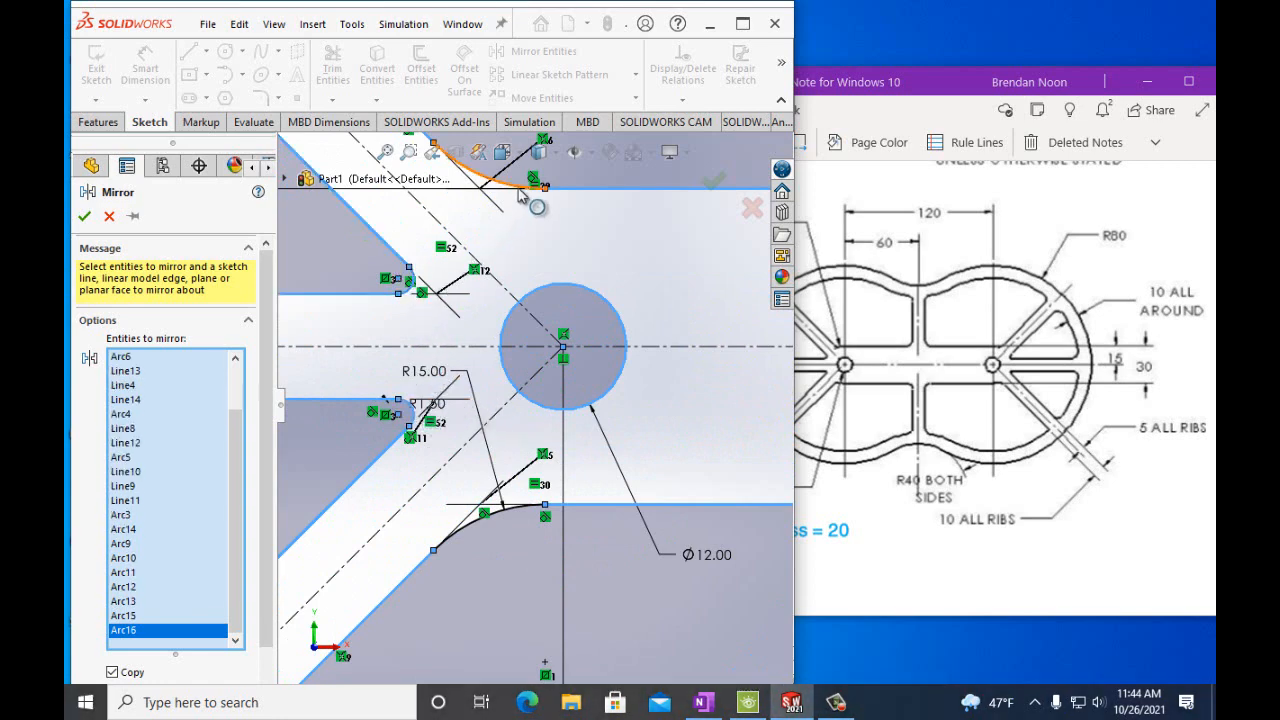
{"action": "left_click", "coordinate": [535, 196]}
{"action": "left_click", "coordinate": [505, 508]}
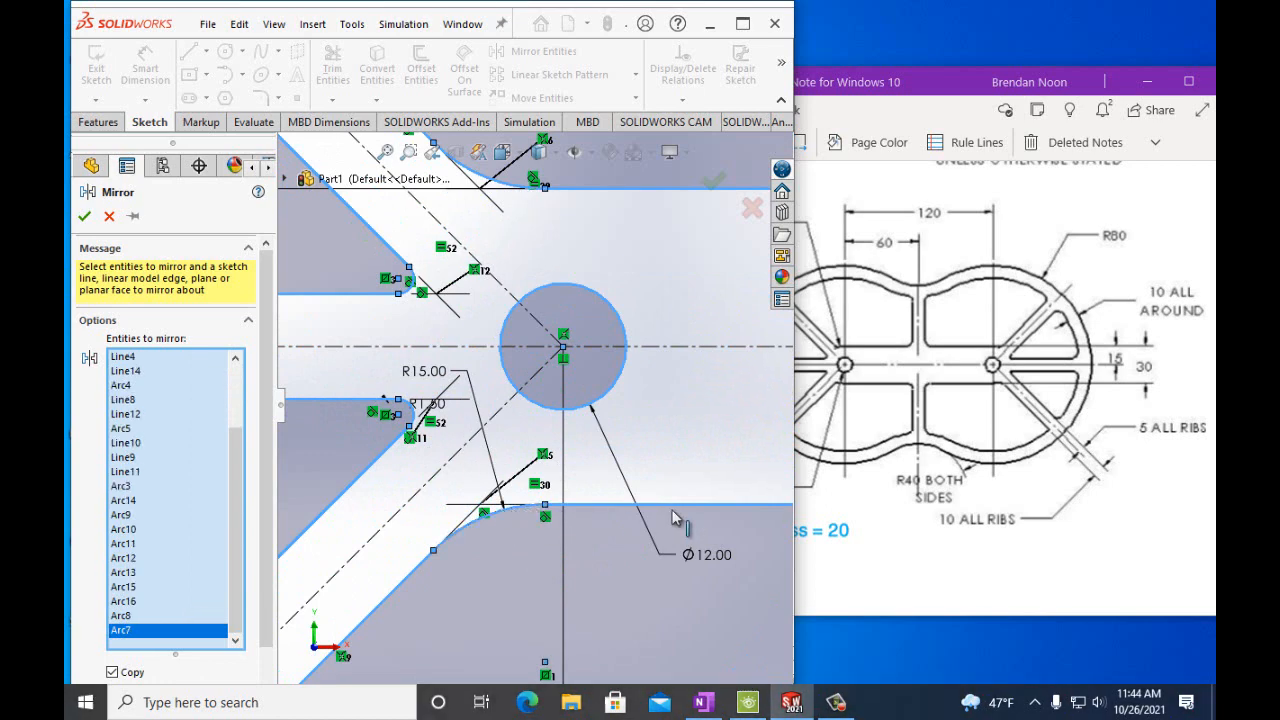
{"action": "scroll", "coordinate": [733, 482], "scroll_direction": "up", "scroll_amount": 3}
{"action": "scroll", "coordinate": [733, 480], "scroll_direction": "up", "scroll_amount": 5}
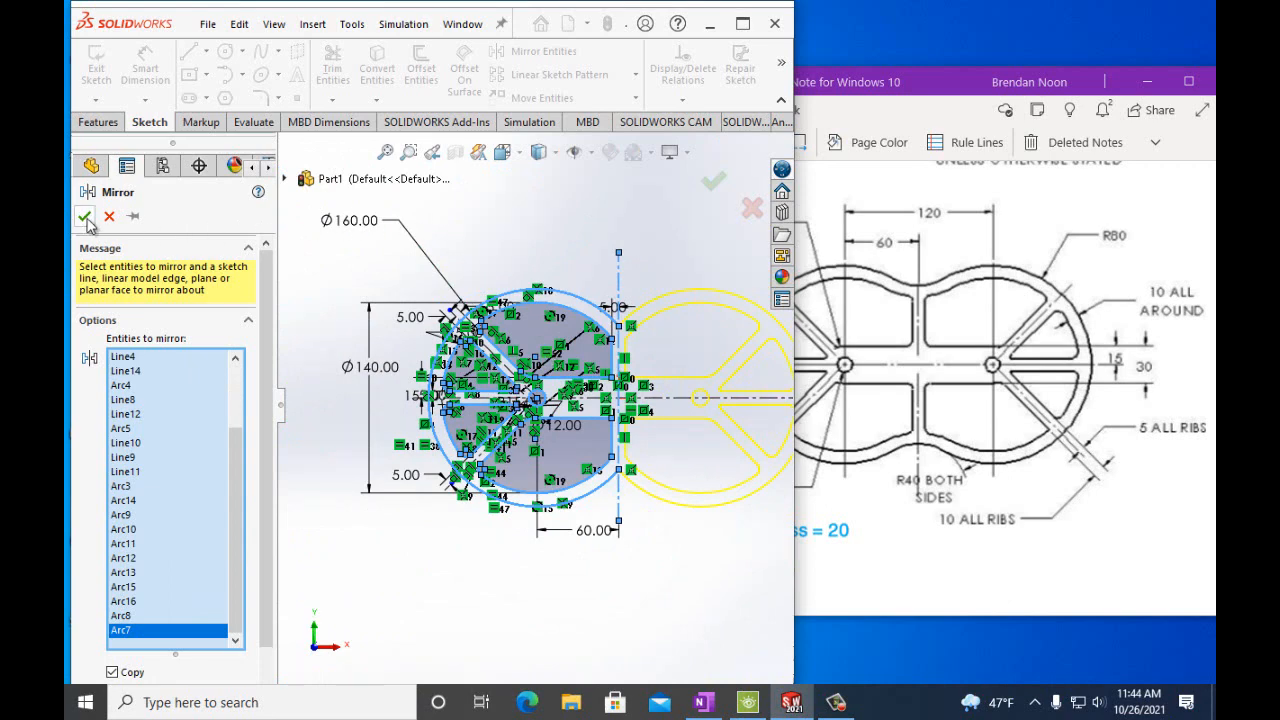
{"action": "key", "text": "Return"}
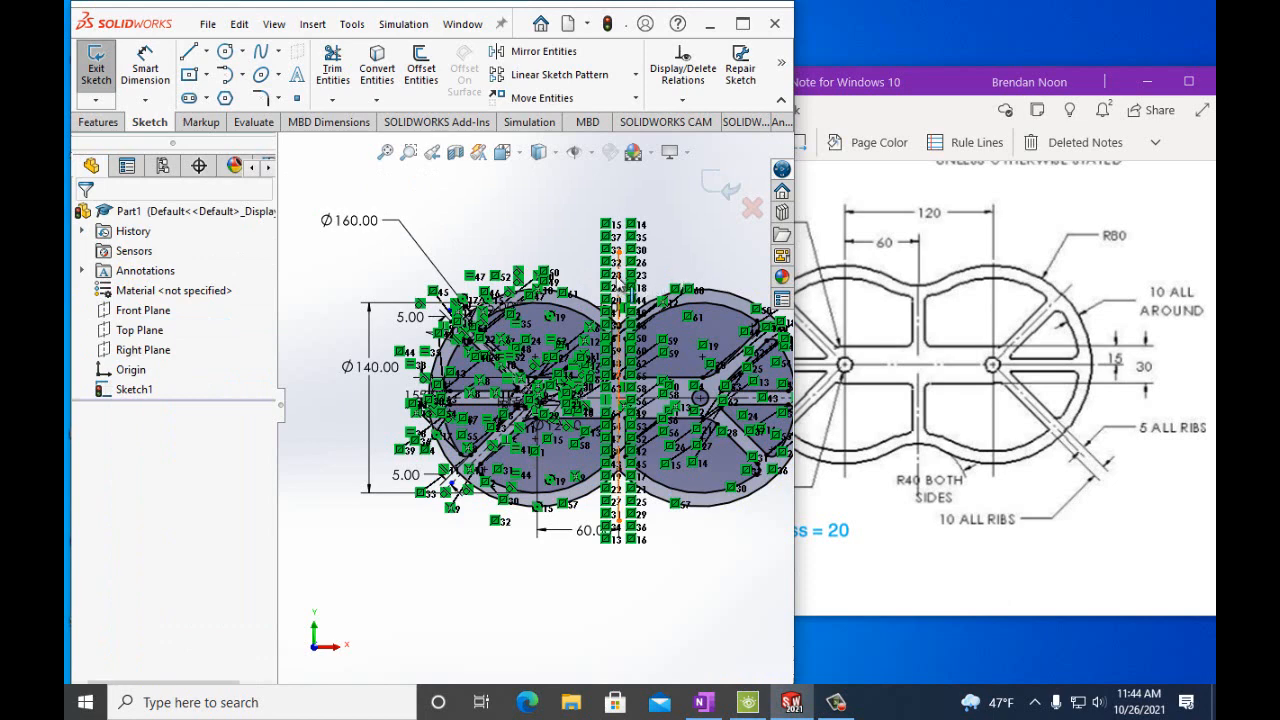
Fillet the top junction where the two circular rims meet with a 40 mm radius.
{"action": "scroll", "coordinate": [619, 298], "scroll_direction": "down", "scroll_amount": 3}
{"action": "scroll", "coordinate": [622, 410], "scroll_direction": "down", "scroll_amount": 5}
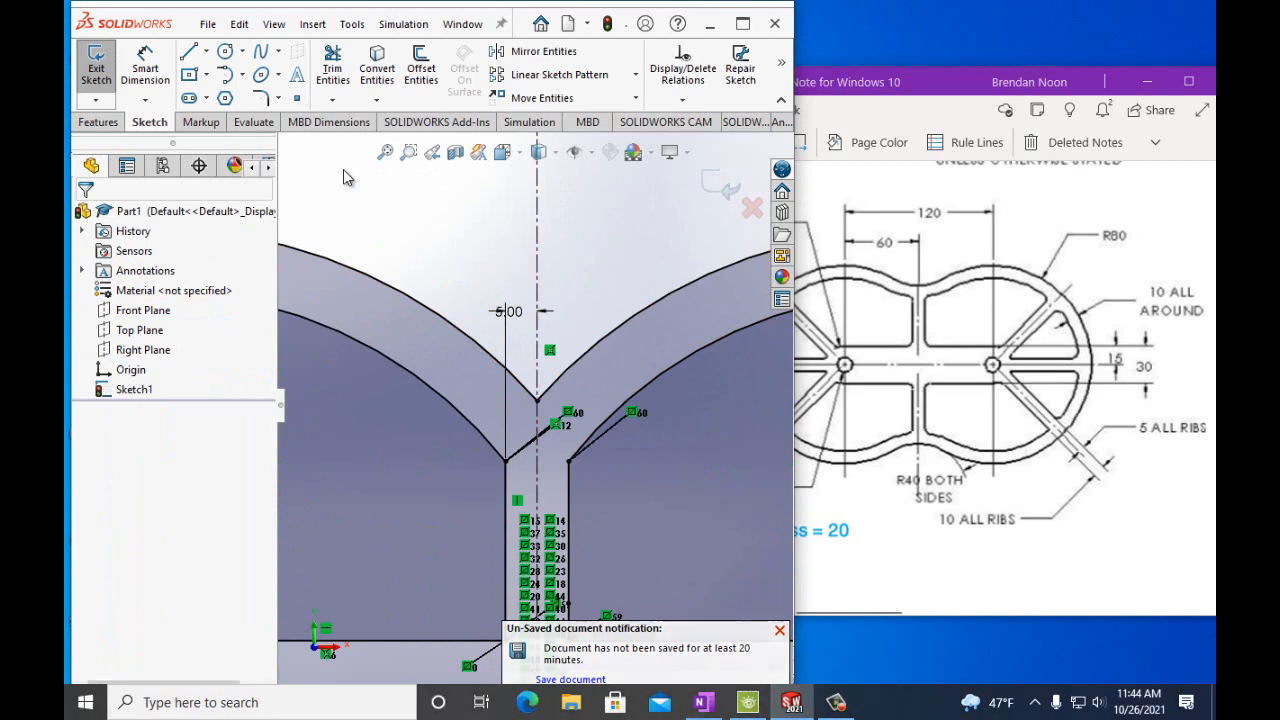
{"action": "left_click", "coordinate": [260, 97]}
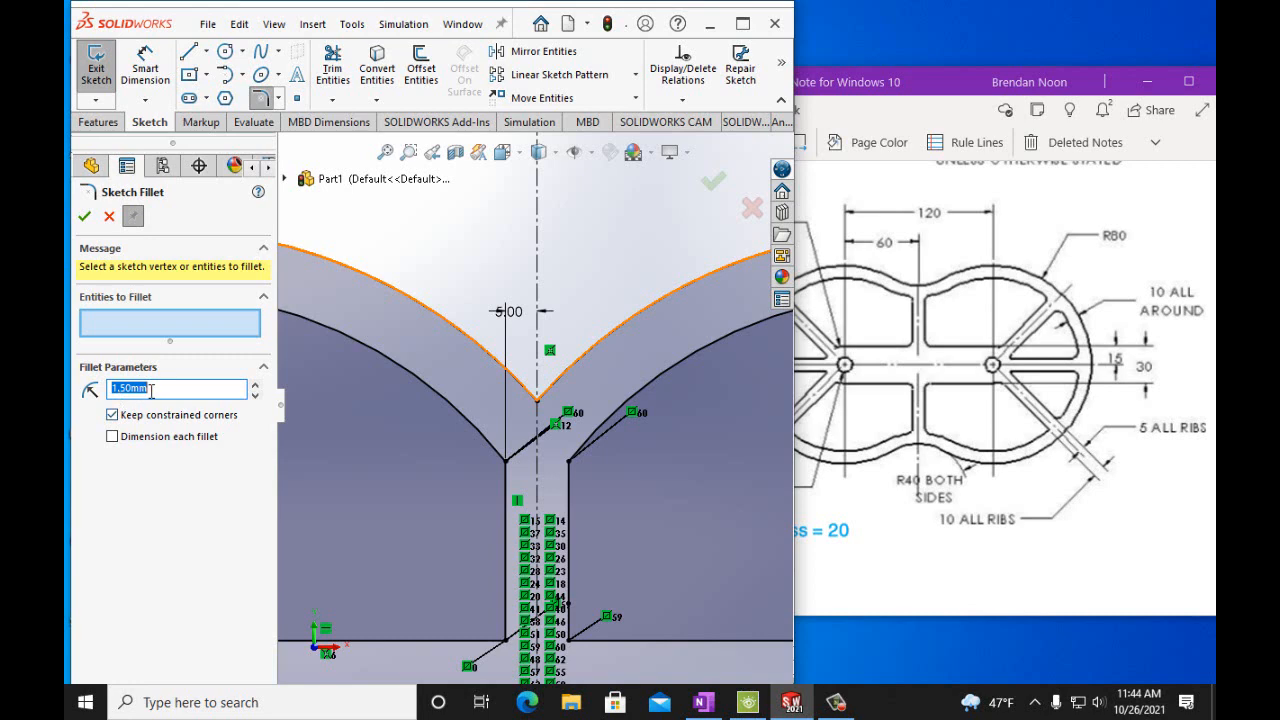
{"action": "type", "text": "40"}
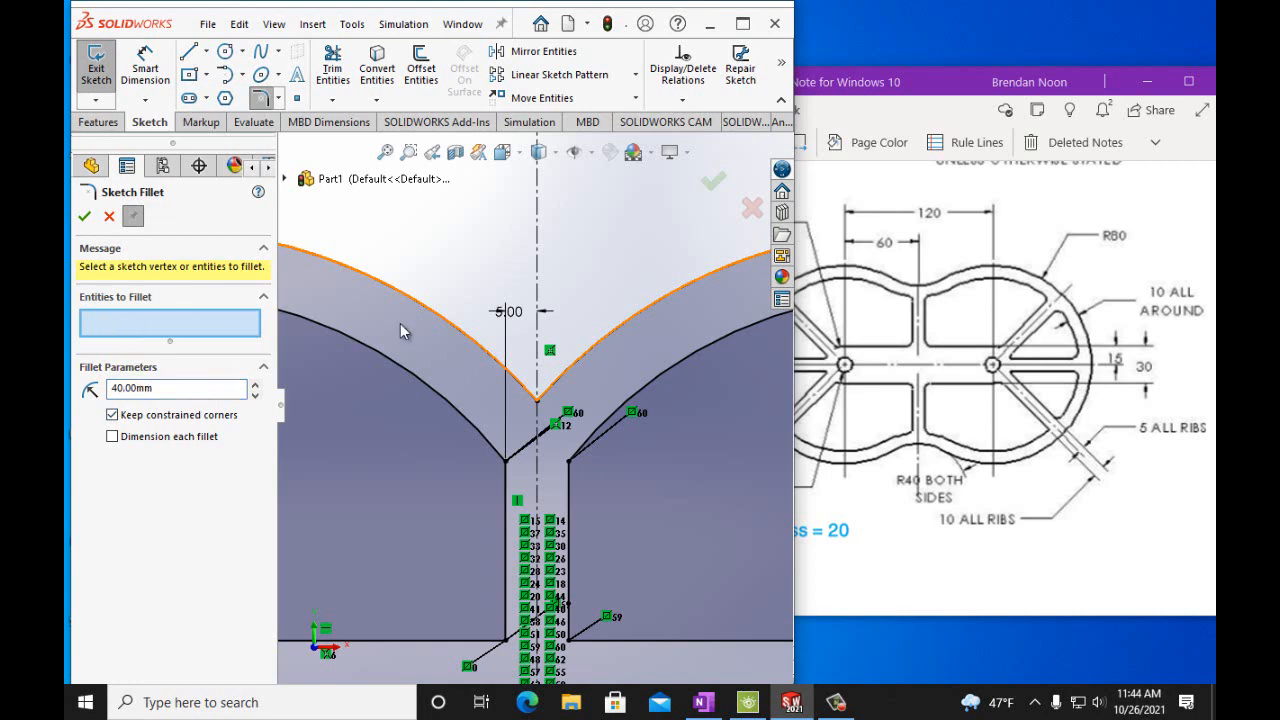
{"action": "left_click", "coordinate": [537, 403]}
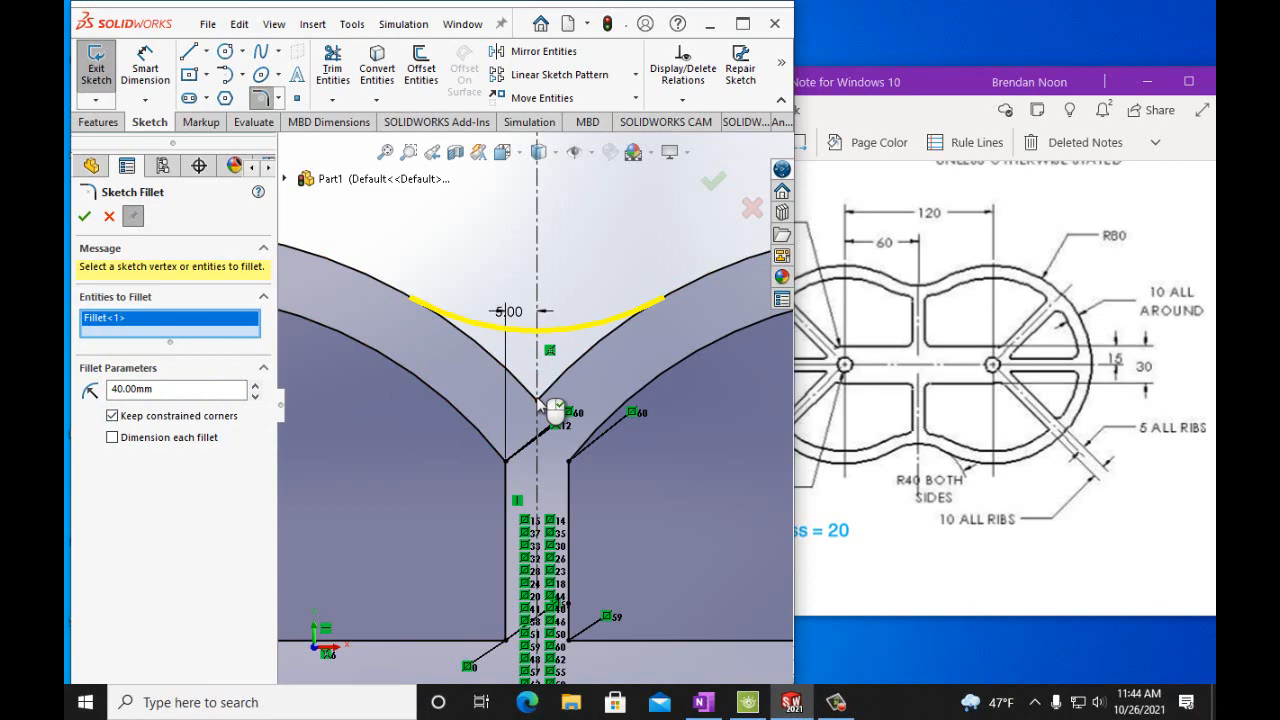
Fillet the bottom junction where the two circular rims meet with a 40 mm radius.
{"action": "scroll", "coordinate": [566, 614], "scroll_direction": "up", "scroll_amount": 3}
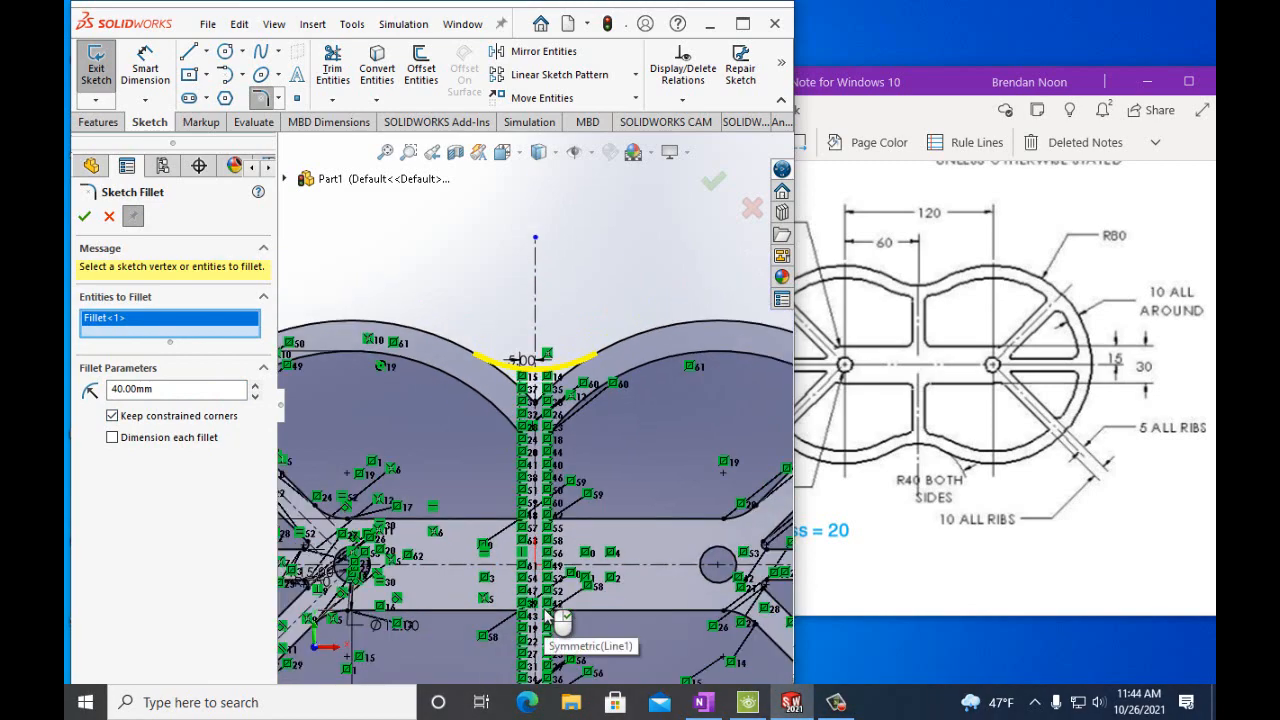
{"action": "scroll", "coordinate": [545, 611], "scroll_direction": "up", "scroll_amount": 2}
{"action": "scroll", "coordinate": [546, 608], "scroll_direction": "up", "scroll_amount": 2}
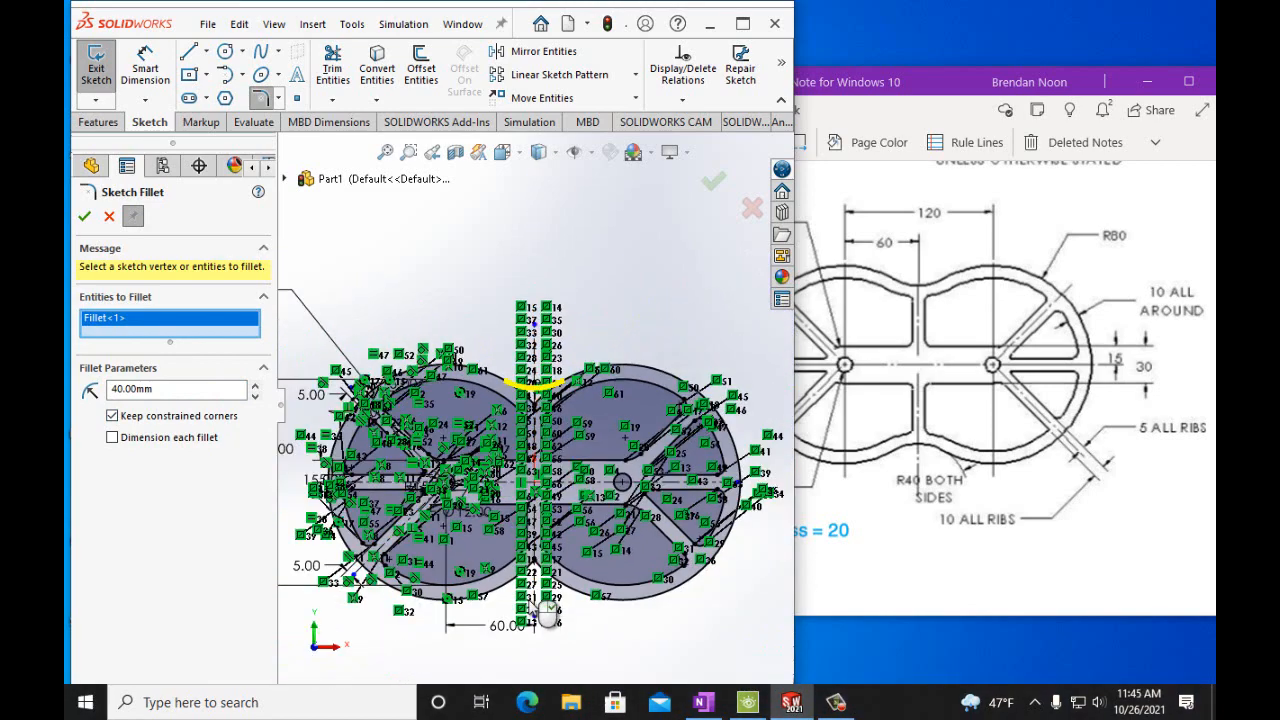
{"action": "scroll", "coordinate": [546, 615], "scroll_direction": "down", "scroll_amount": 3}
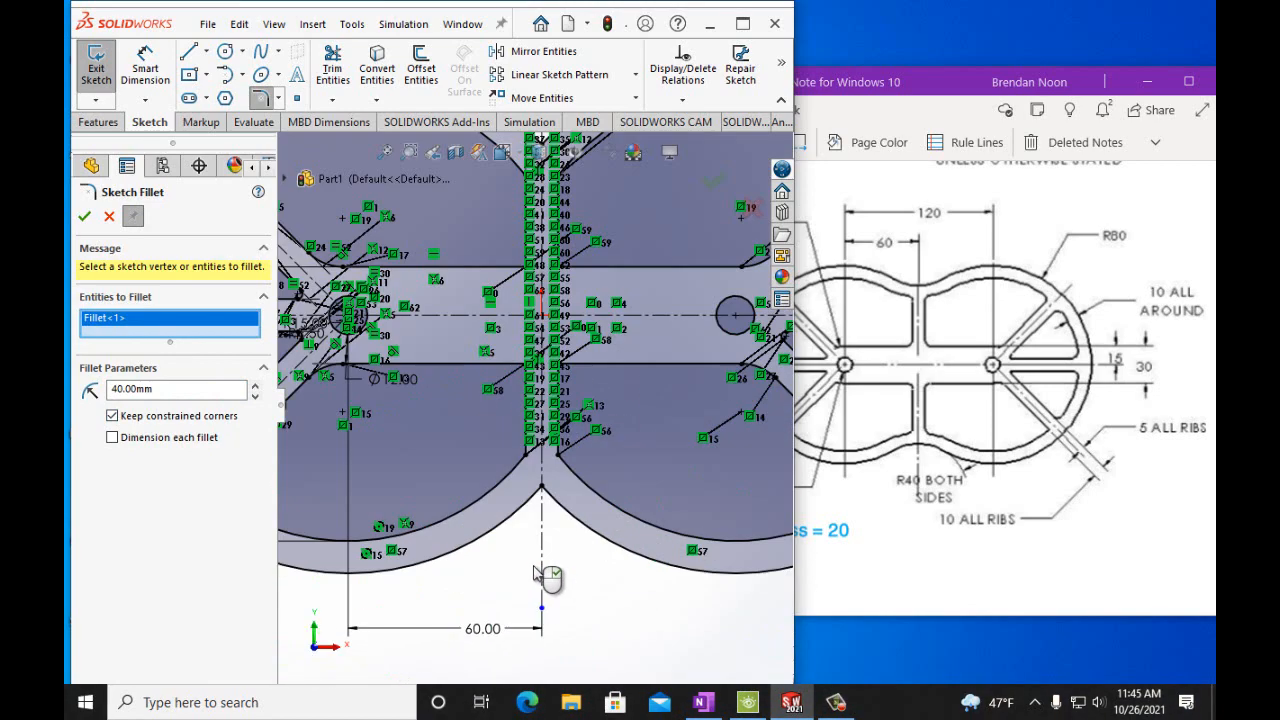
{"action": "left_click", "coordinate": [541, 487]}
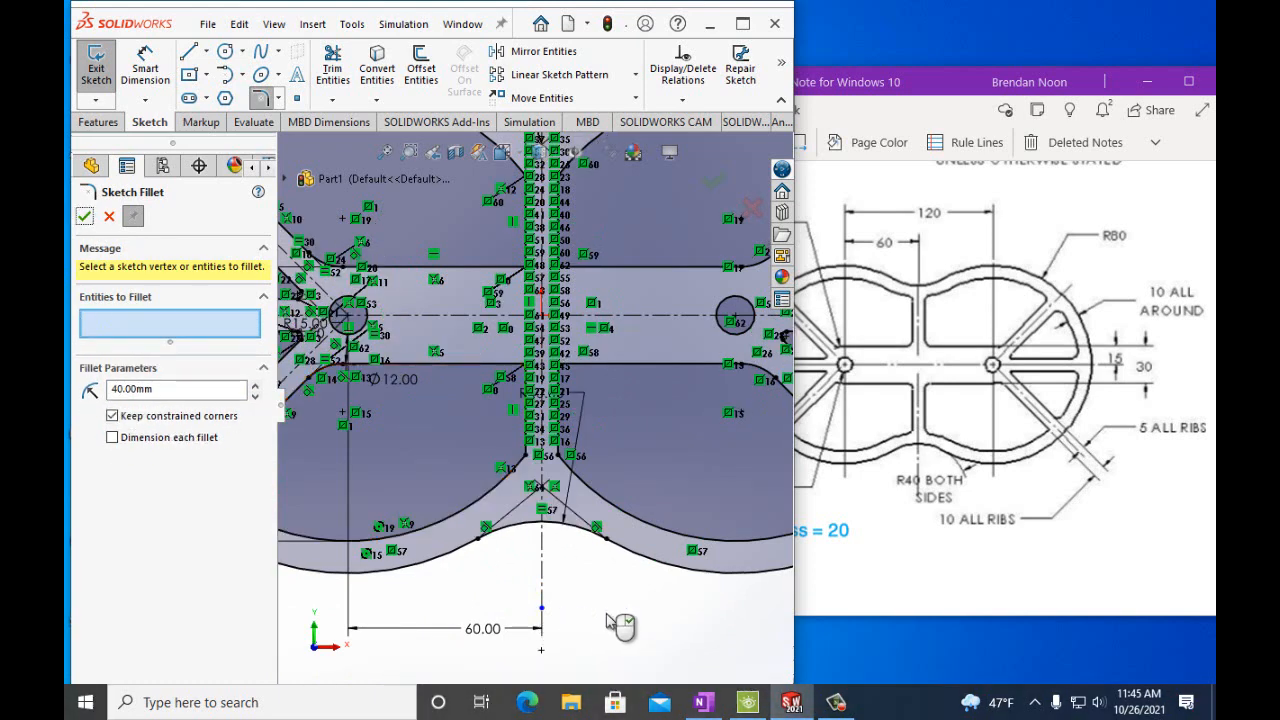
{"action": "scroll", "coordinate": [590, 620], "scroll_direction": "up", "scroll_amount": 3}
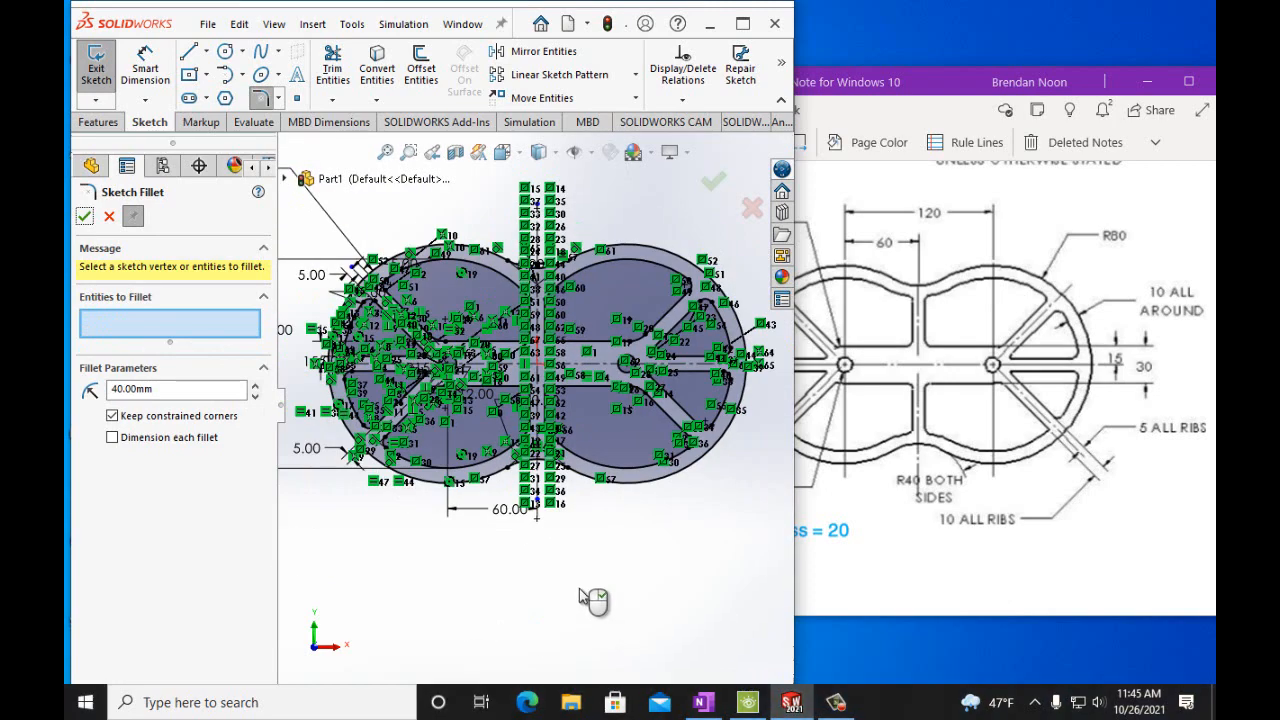
{"action": "scroll", "coordinate": [543, 423], "scroll_direction": "down", "scroll_amount": 2}
{"action": "scroll", "coordinate": [515, 372], "scroll_direction": "down", "scroll_amount": 3}
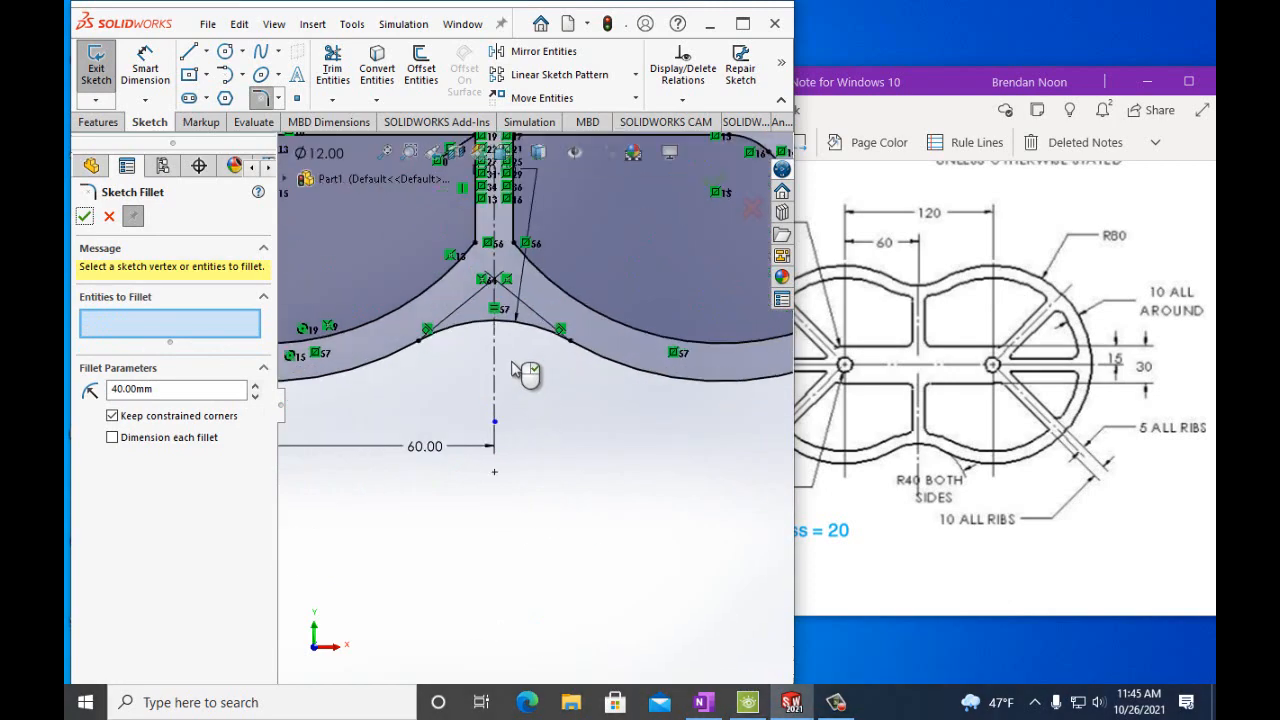
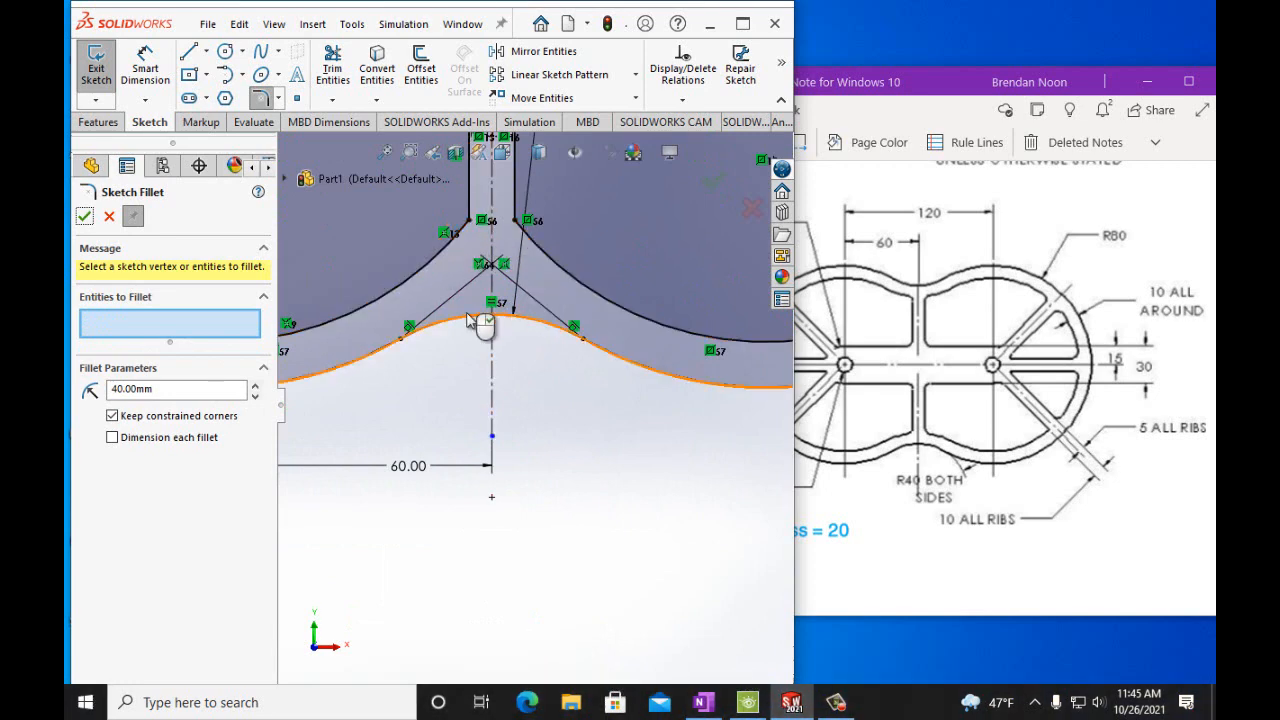
Fillet the four corners where the central vertical rib meets the horizontal ribs with a 5 mm radius.
{"action": "left_click", "coordinate": [85, 218]}
{"action": "scroll", "coordinate": [540, 467], "scroll_direction": "up", "scroll_amount": 2}
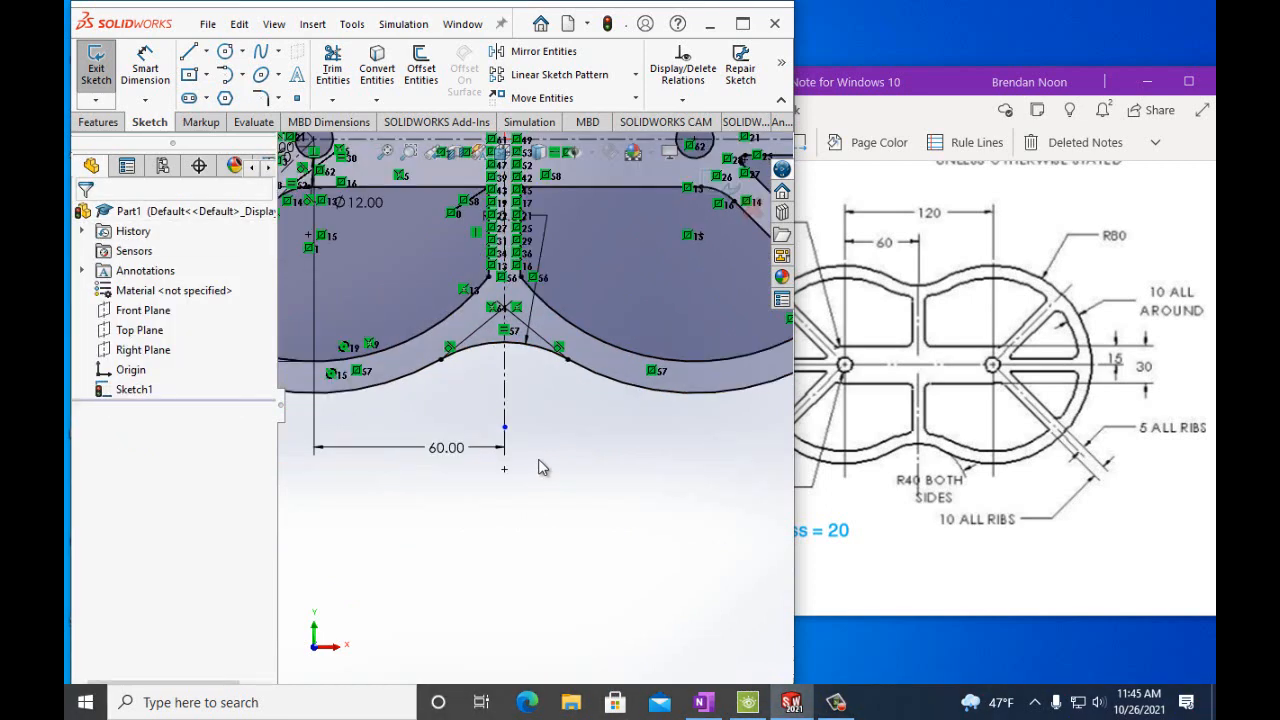
{"action": "scroll", "coordinate": [540, 467], "scroll_direction": "up", "scroll_amount": 2}
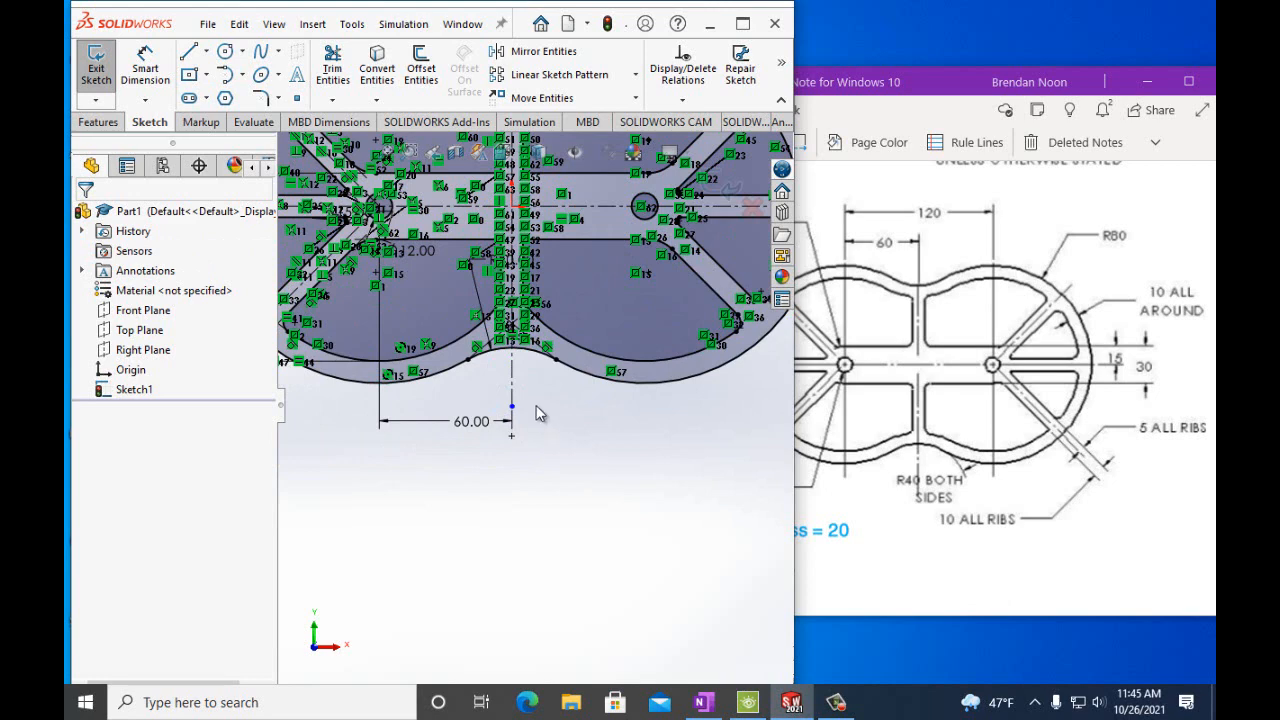
{"action": "scroll", "coordinate": [624, 305], "scroll_direction": "up", "scroll_amount": 2}
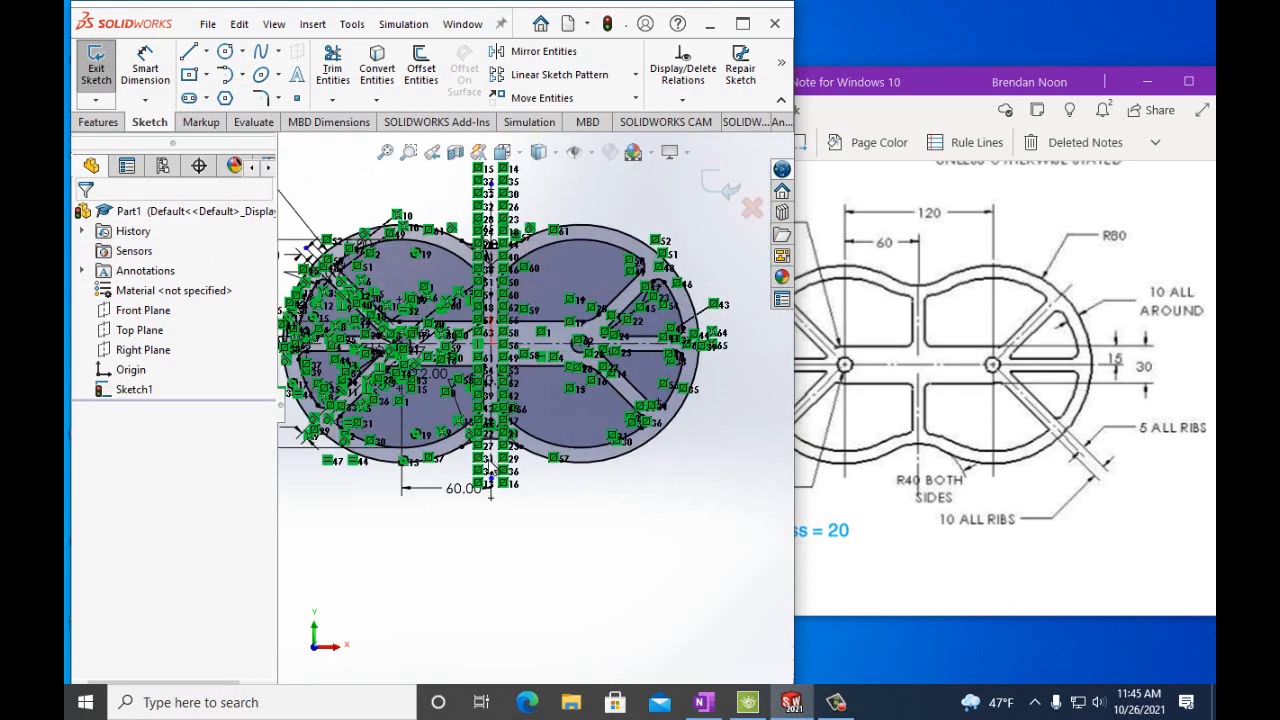
{"action": "scroll", "coordinate": [491, 492], "scroll_direction": "down", "scroll_amount": 2}
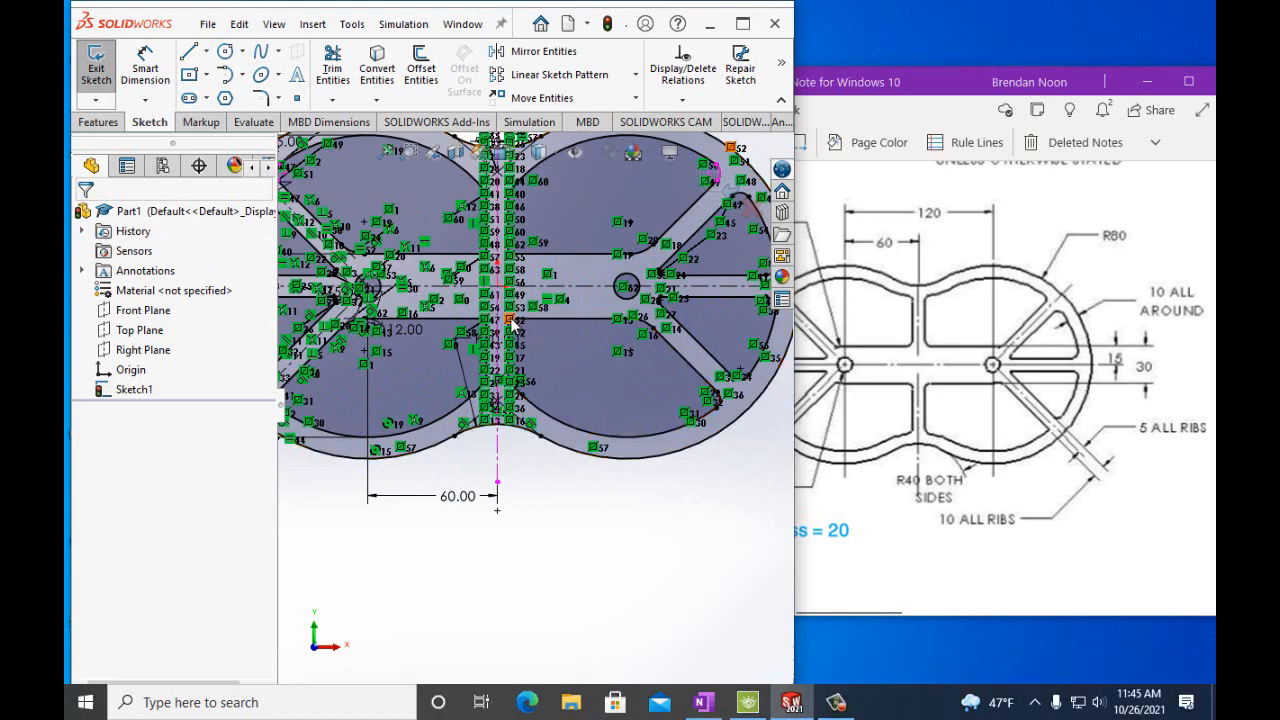
{"action": "scroll", "coordinate": [556, 347], "scroll_direction": "down", "scroll_amount": 4}
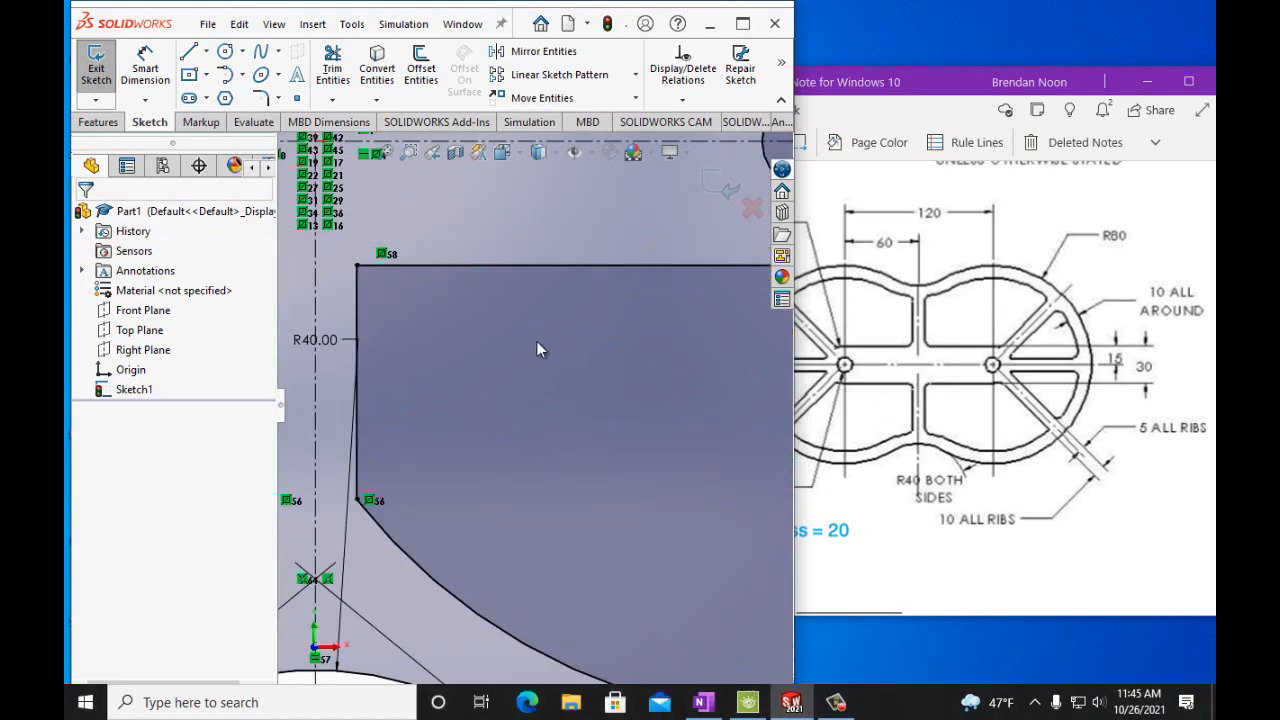
{"action": "scroll", "coordinate": [291, 348], "scroll_direction": "up", "scroll_amount": 5}
{"action": "scroll", "coordinate": [447, 365], "scroll_direction": "down", "scroll_amount": 4}
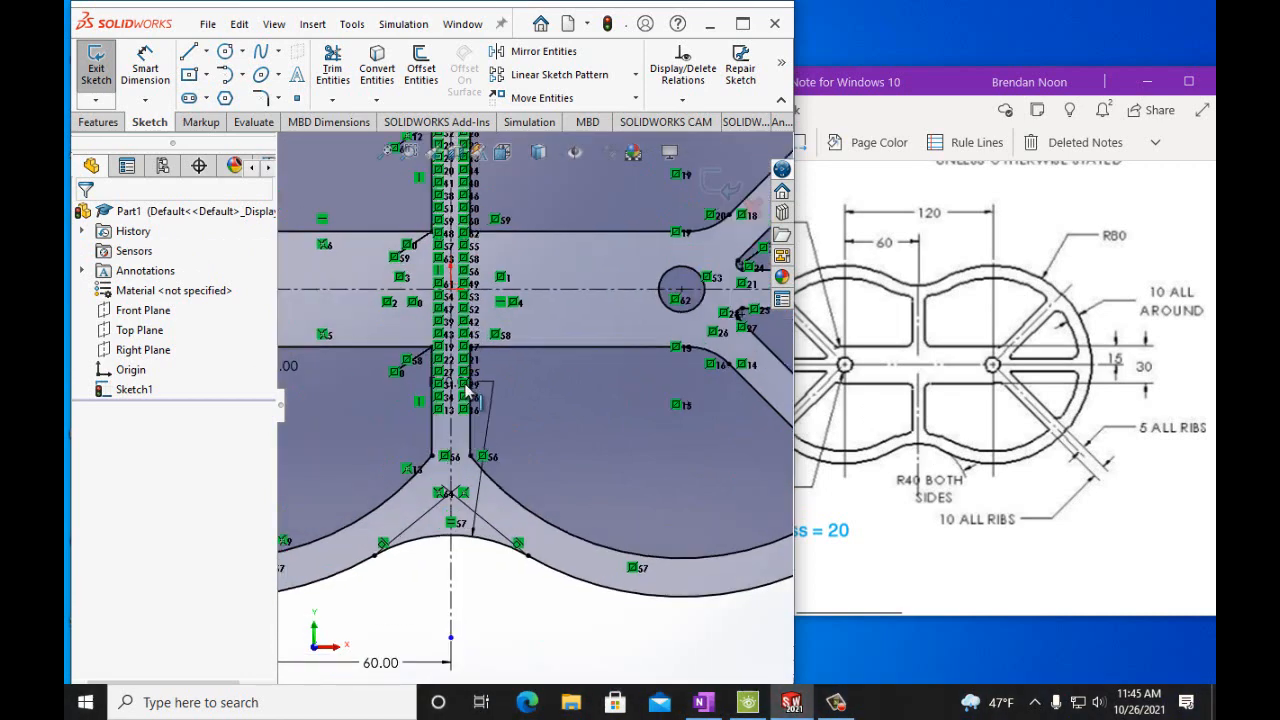
{"action": "scroll", "coordinate": [442, 372], "scroll_direction": "up", "scroll_amount": 2}
{"action": "scroll", "coordinate": [443, 295], "scroll_direction": "down", "scroll_amount": 2}
{"action": "scroll", "coordinate": [484, 292], "scroll_direction": "up", "scroll_amount": 1}
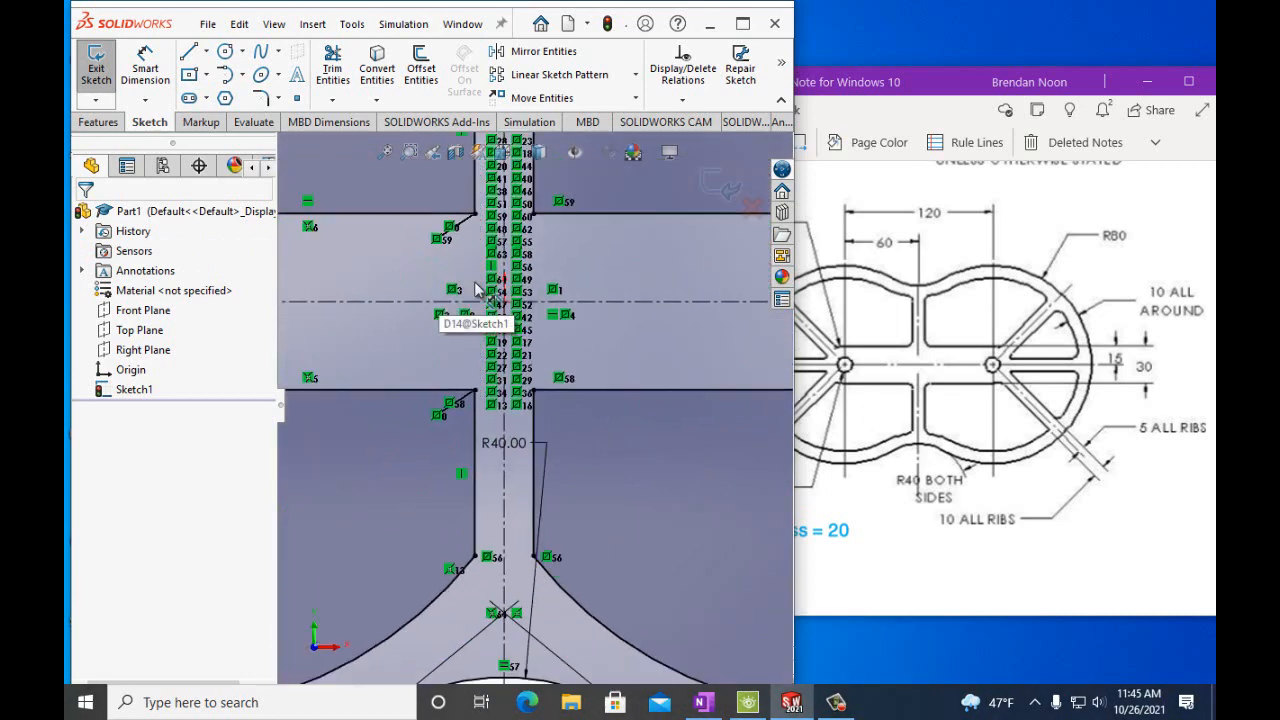
{"action": "scroll", "coordinate": [548, 294], "scroll_direction": "up", "scroll_amount": 1}
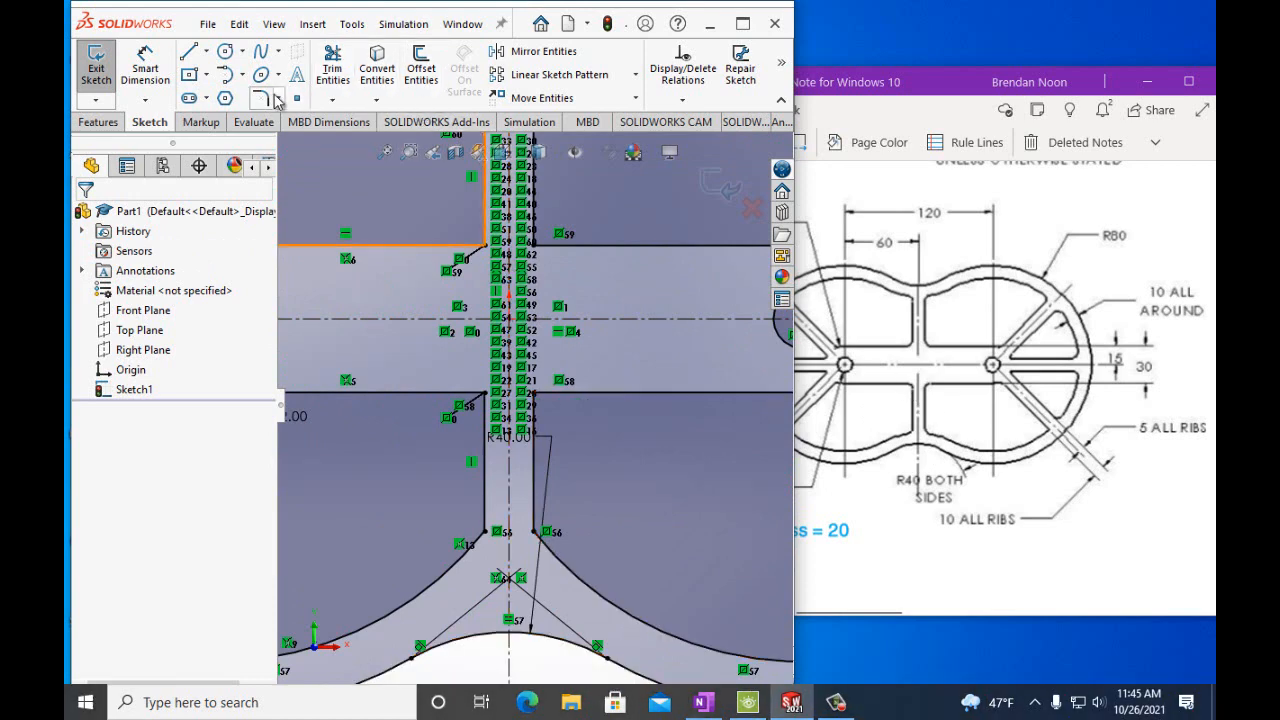
{"action": "left_click", "coordinate": [263, 98]}
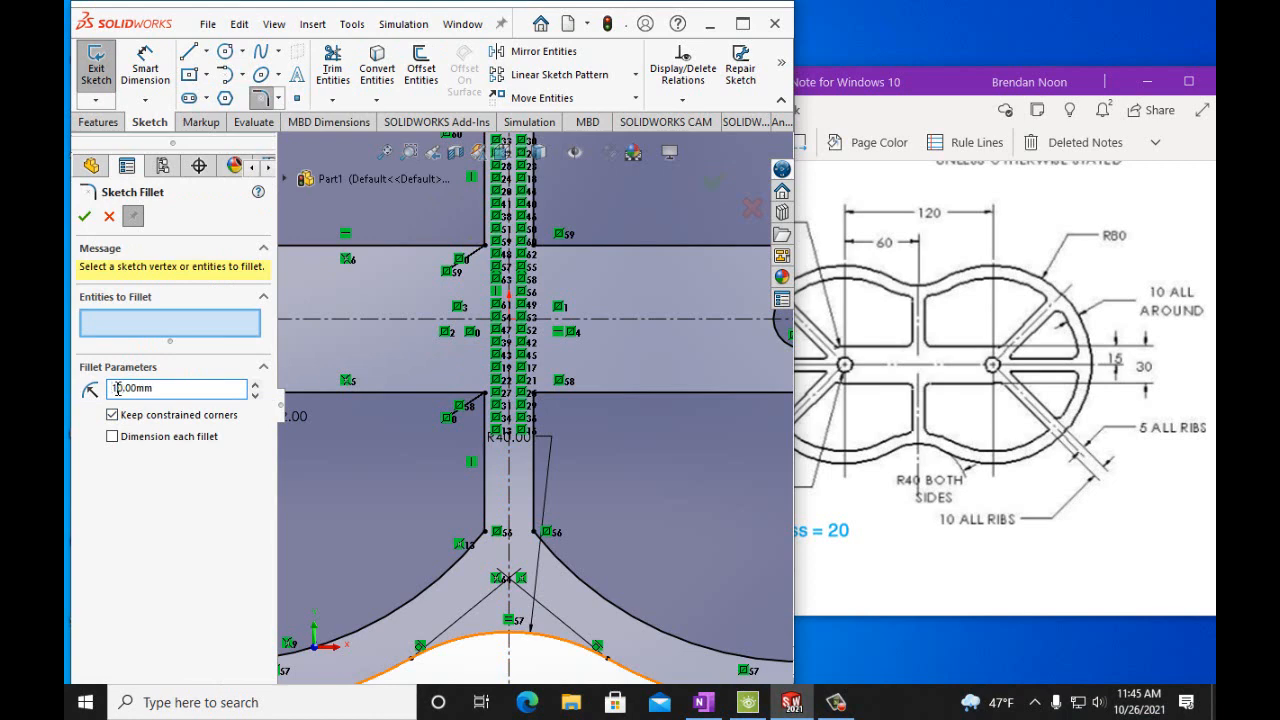
{"action": "left_click", "coordinate": [537, 401]}
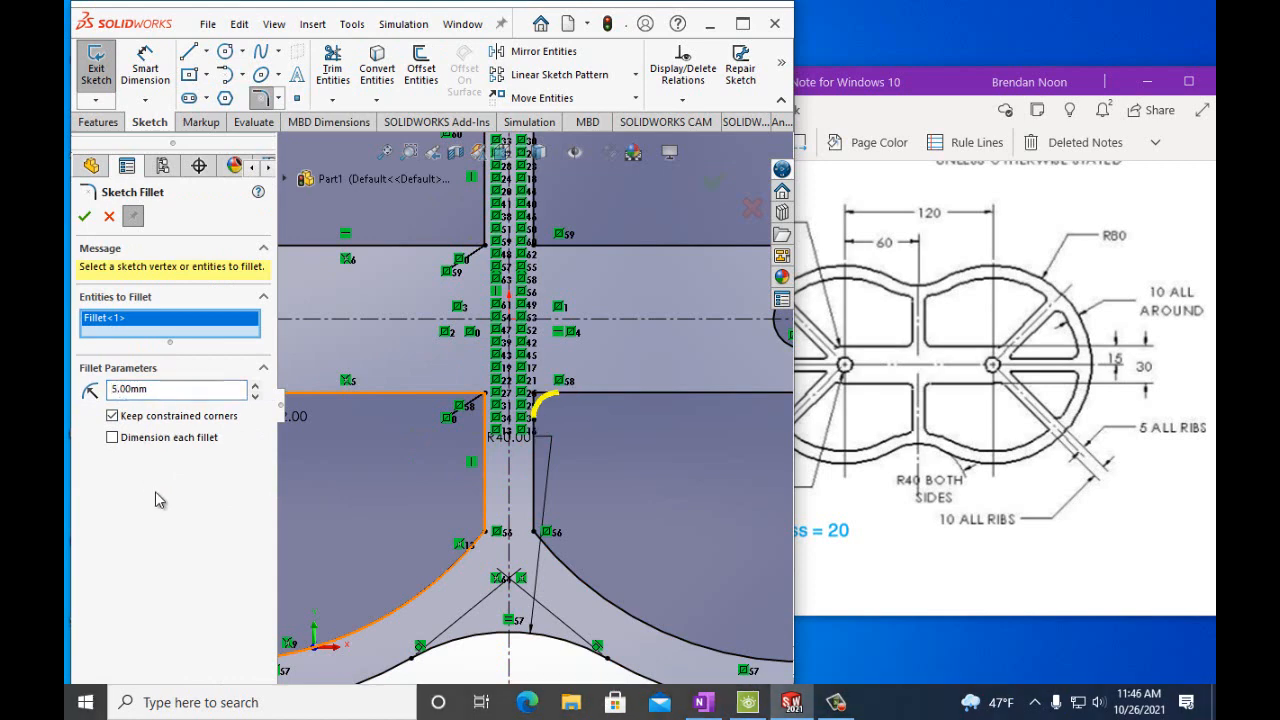
{"action": "left_click", "coordinate": [483, 396]}
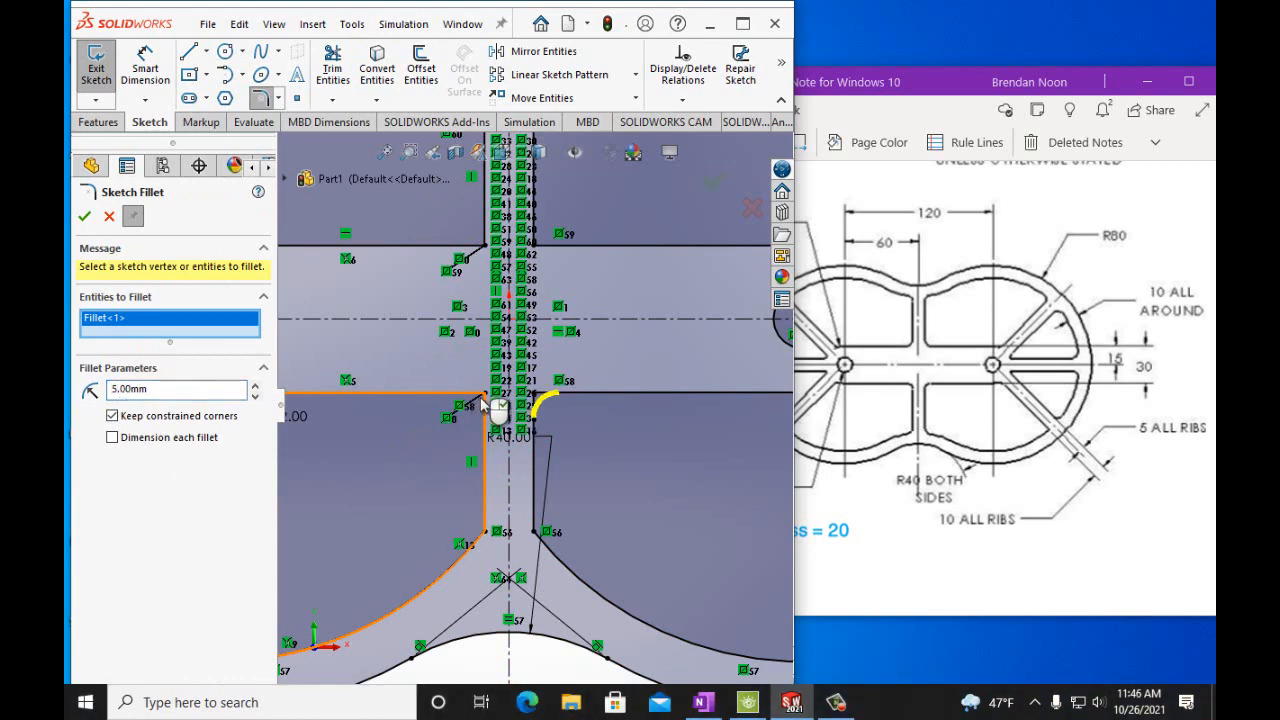
{"action": "left_click", "coordinate": [486, 245]}
{"action": "left_click", "coordinate": [535, 245]}
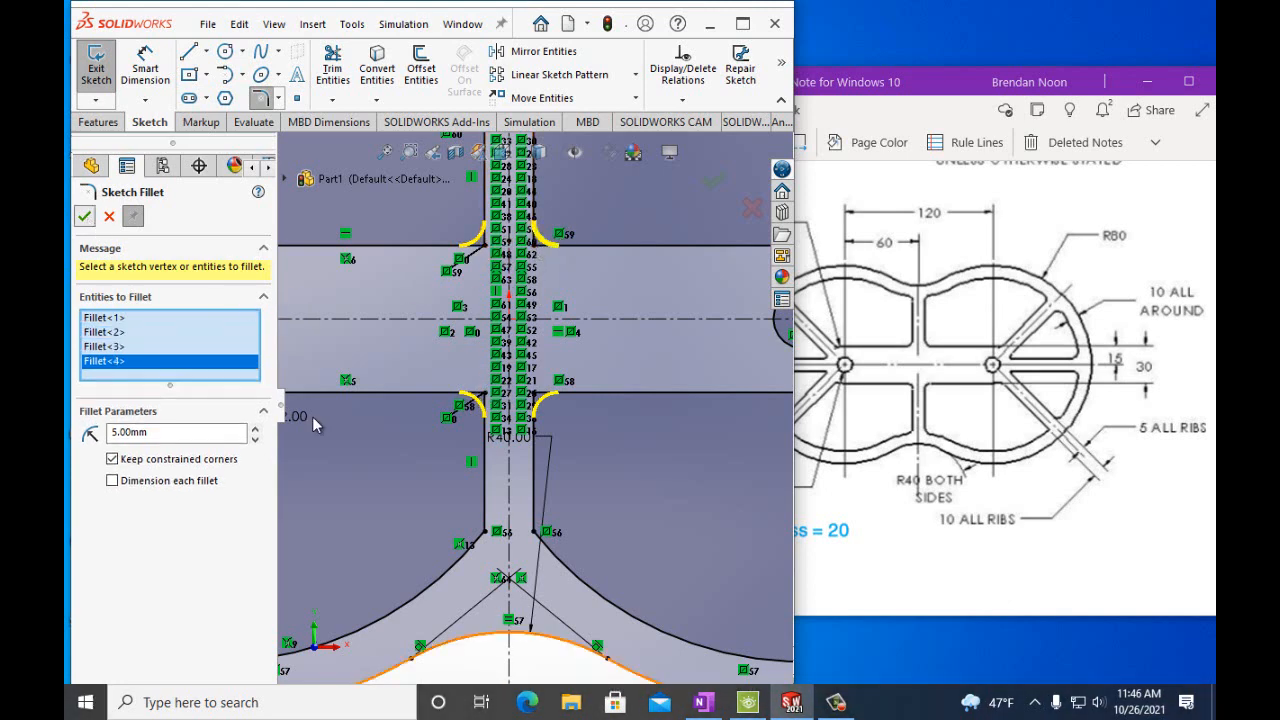
{"action": "key", "text": "Return"}
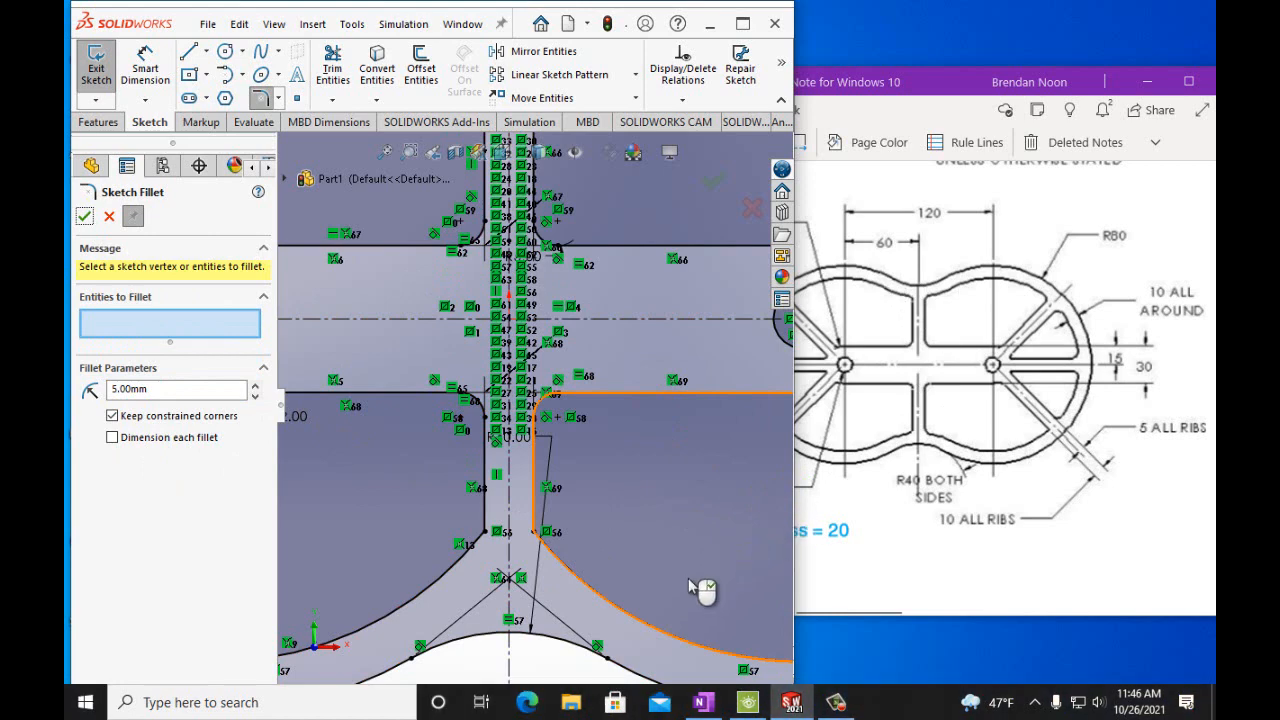
Draw two vertical construction lines from the ends of the bottom 40 mm rim fillet up toward the central junction.
{"action": "scroll", "coordinate": [595, 637], "scroll_direction": "up", "scroll_amount": 2}
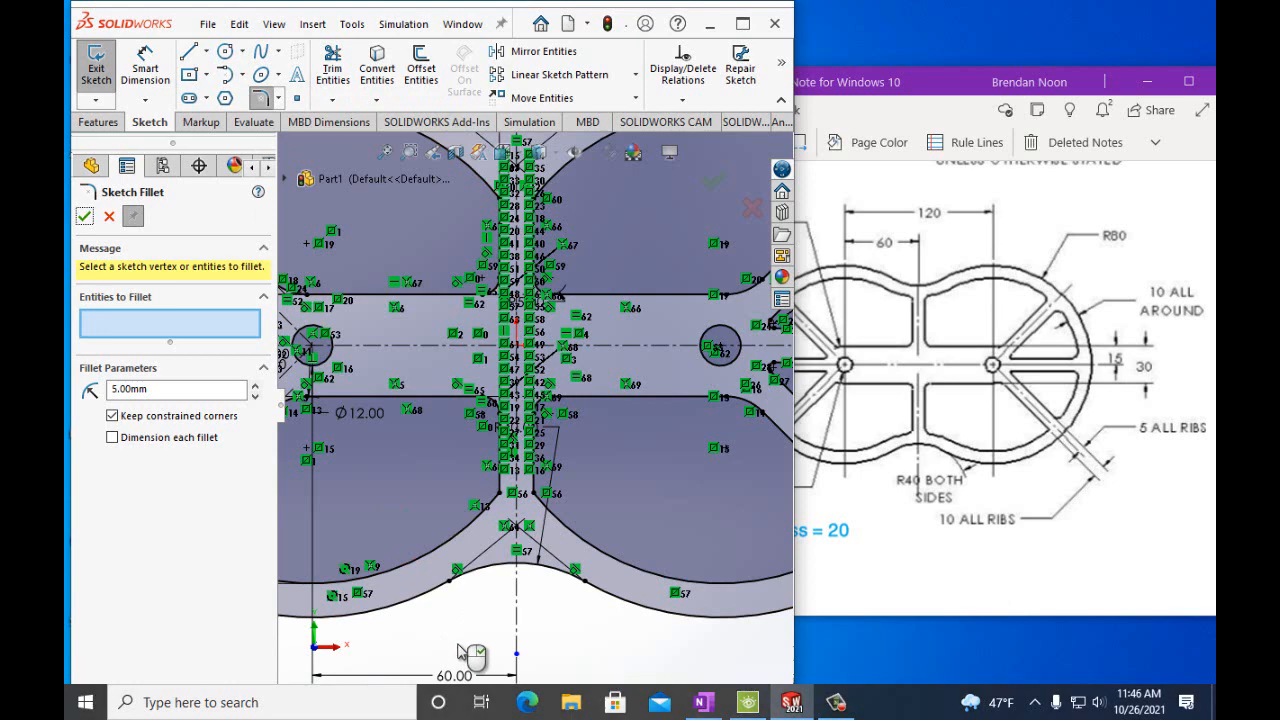
{"action": "left_click", "coordinate": [206, 51]}
{"action": "left_click", "coordinate": [228, 96]}
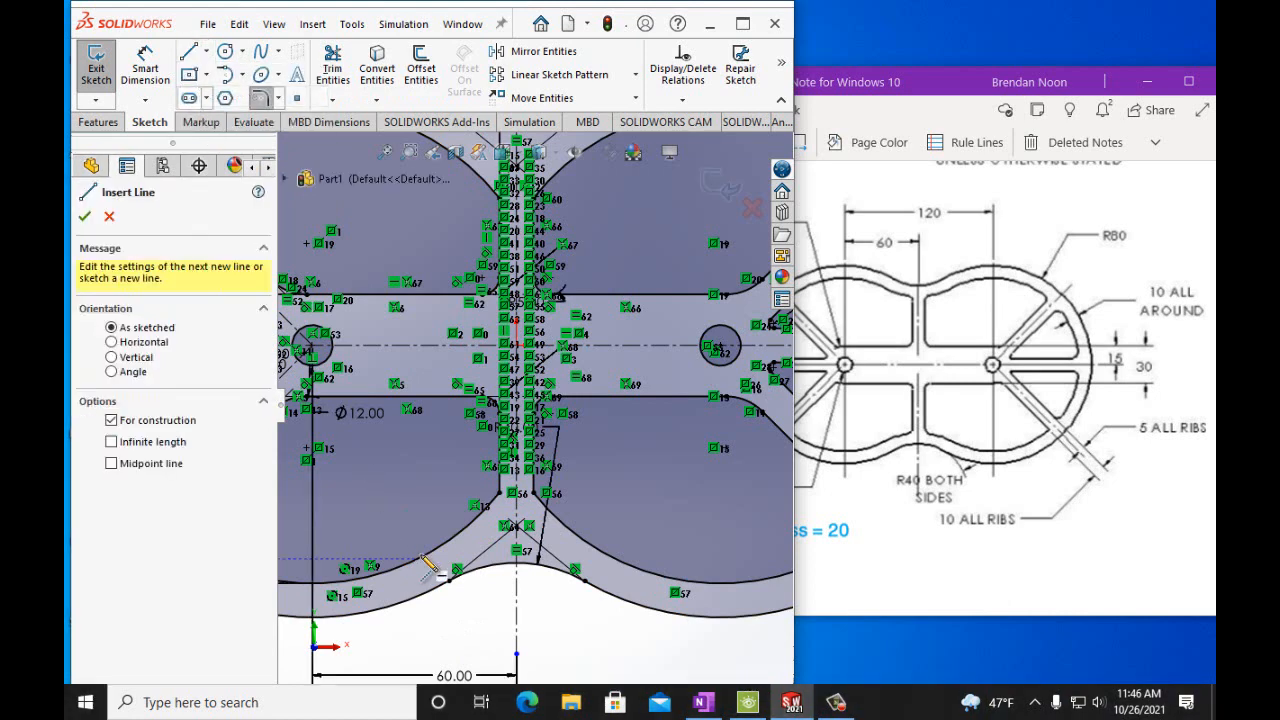
{"action": "left_click", "coordinate": [449, 640]}
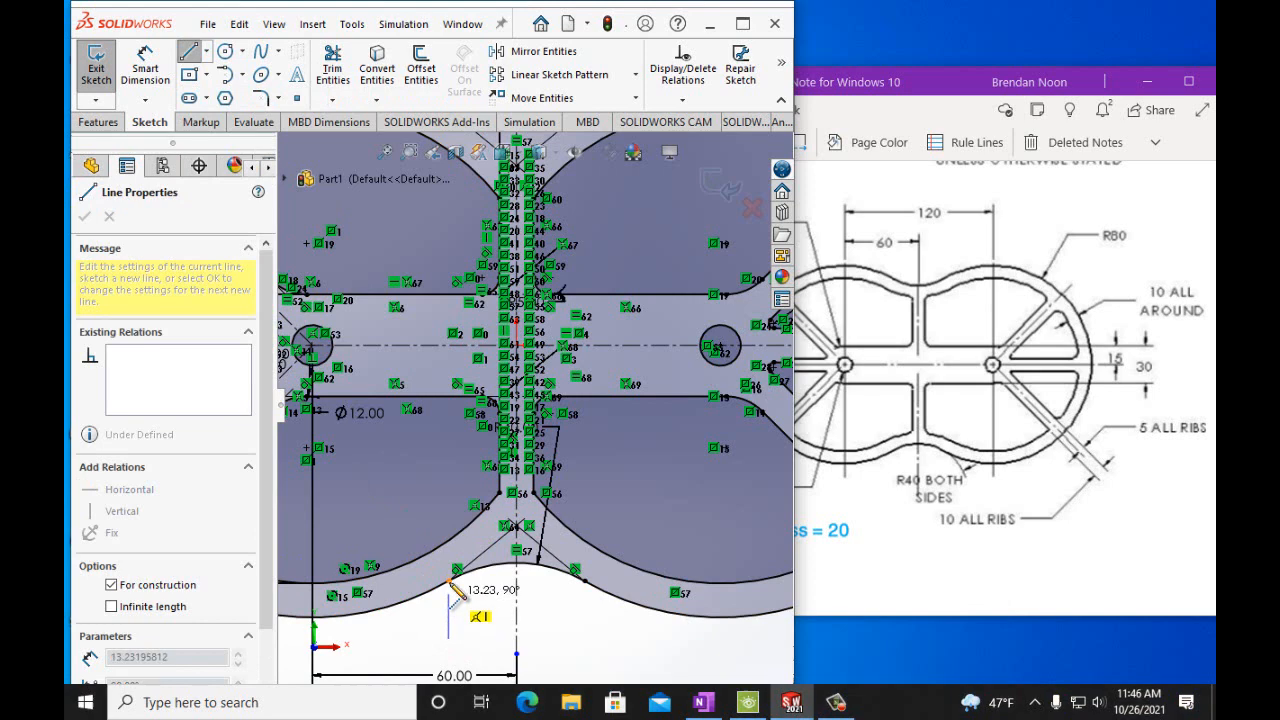
{"action": "double_click", "coordinate": [448, 504]}
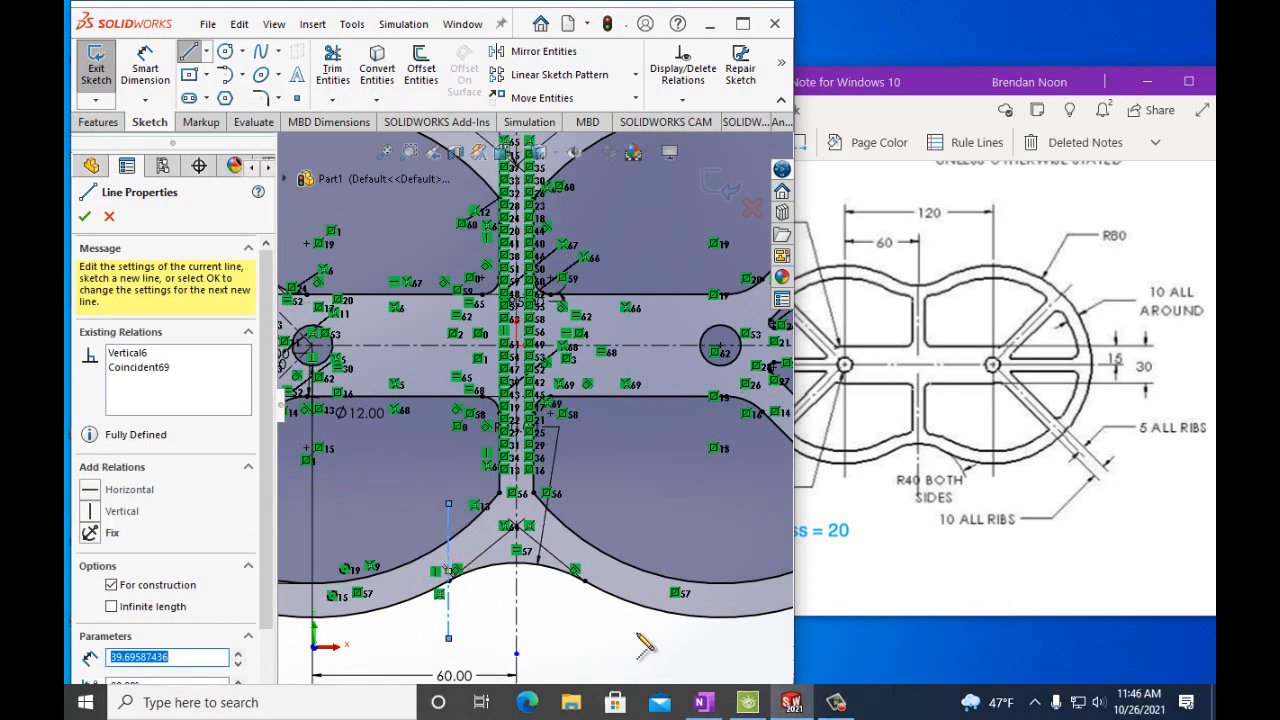
{"action": "left_click", "coordinate": [586, 638]}
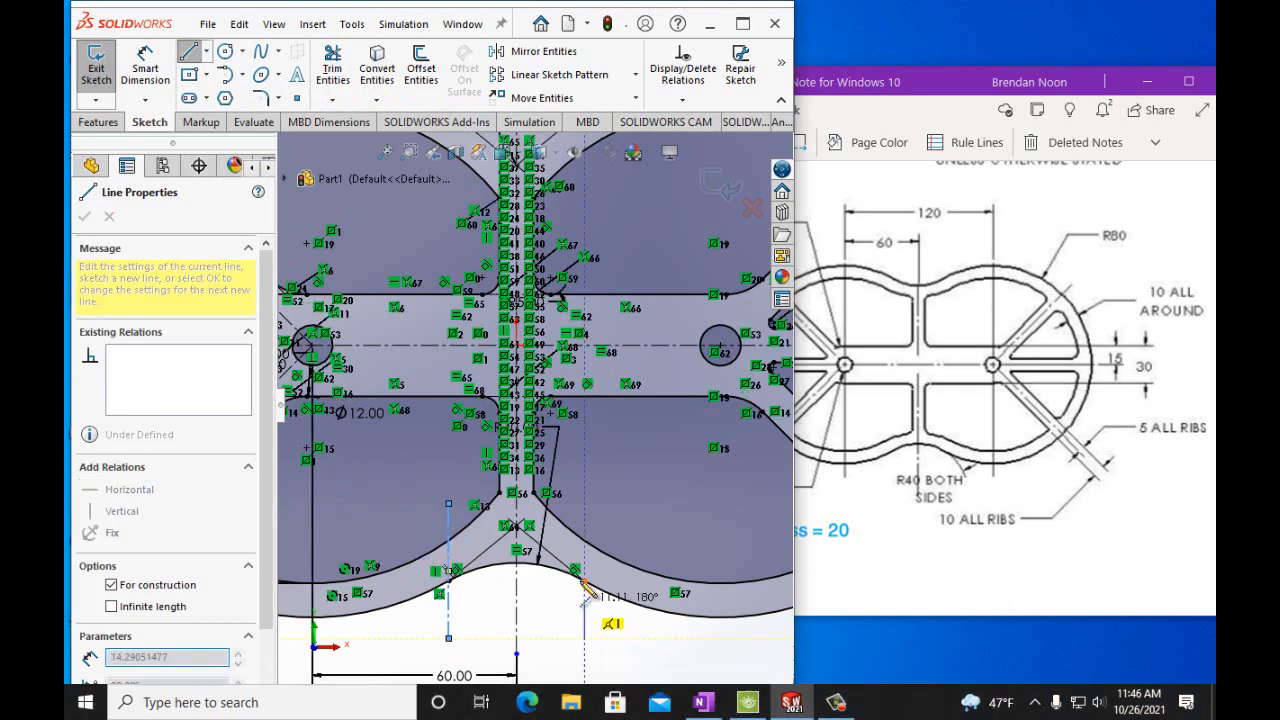
{"action": "double_click", "coordinate": [585, 513]}
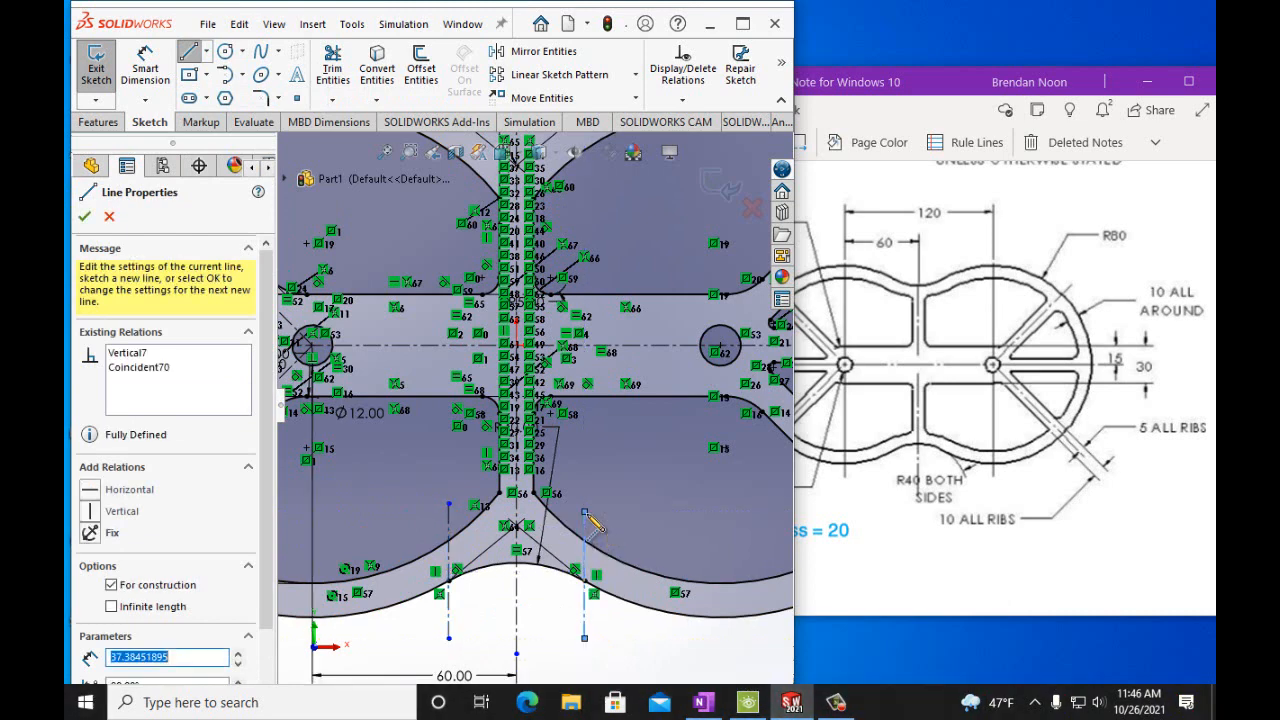
Trim the diagonal rib line segments near the bottom central junction.
{"action": "left_click", "coordinate": [343, 72]}
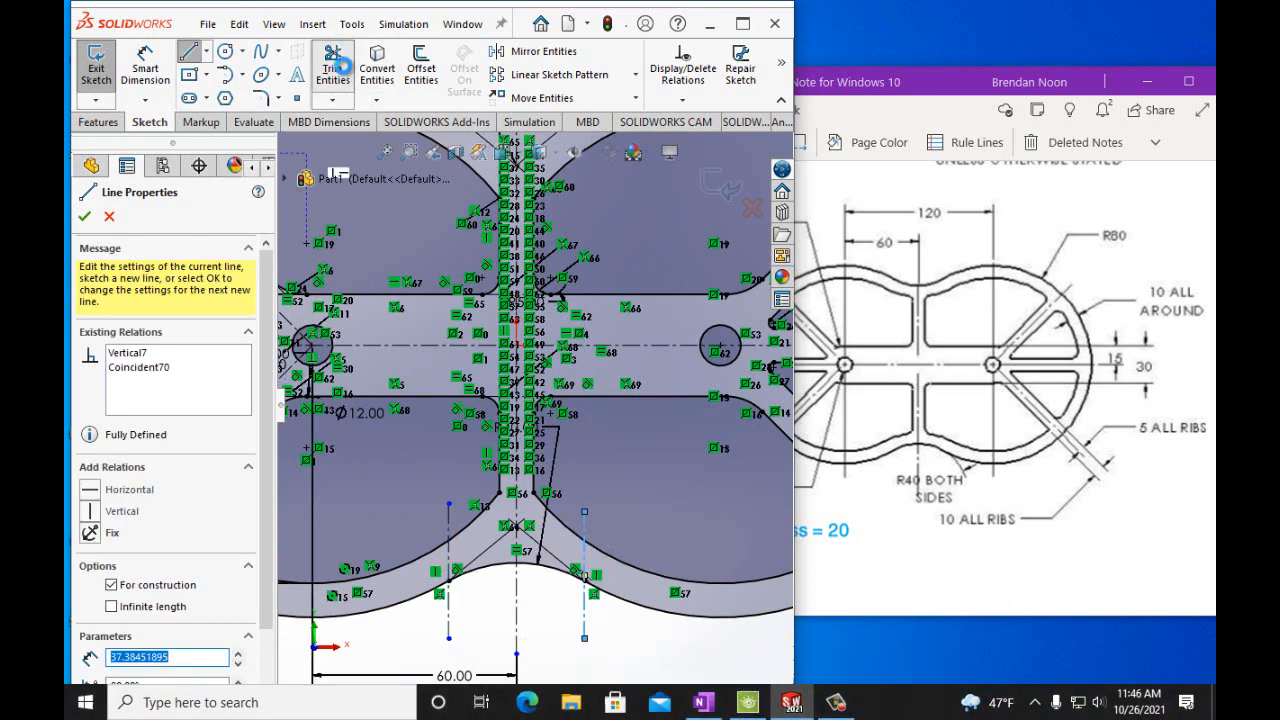
{"action": "left_click", "coordinate": [478, 524]}
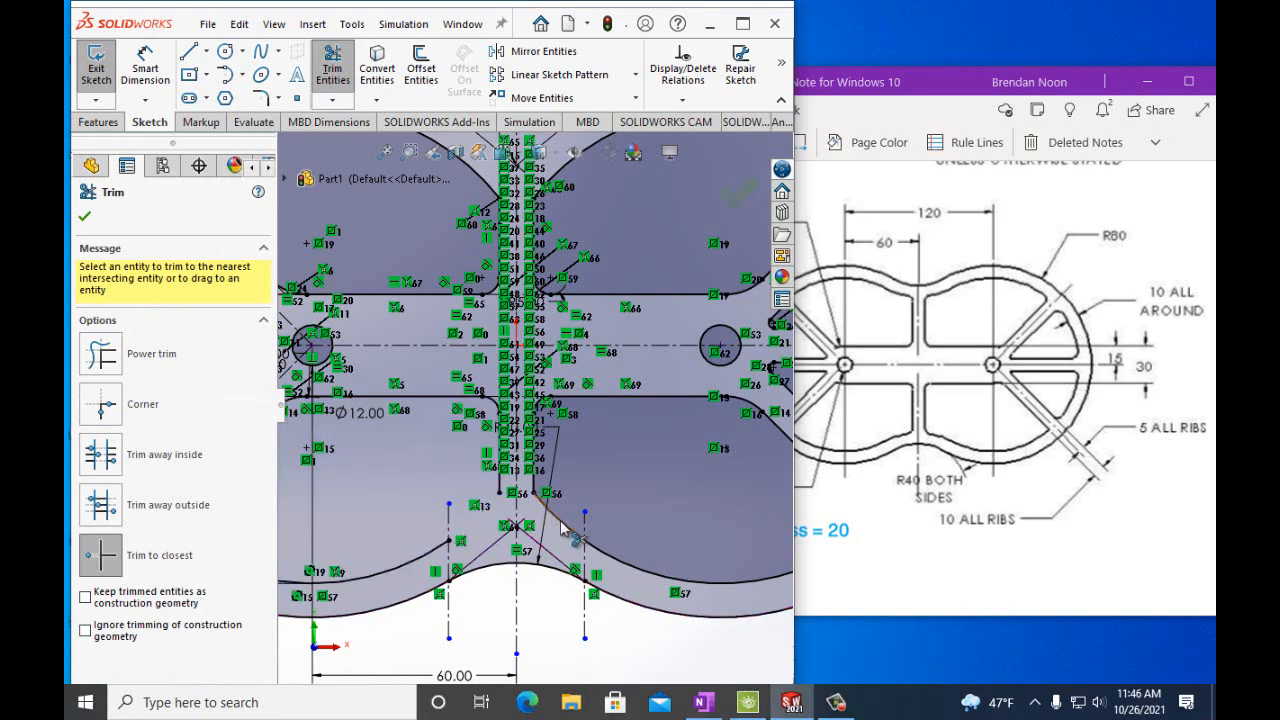
{"action": "left_click", "coordinate": [545, 560]}
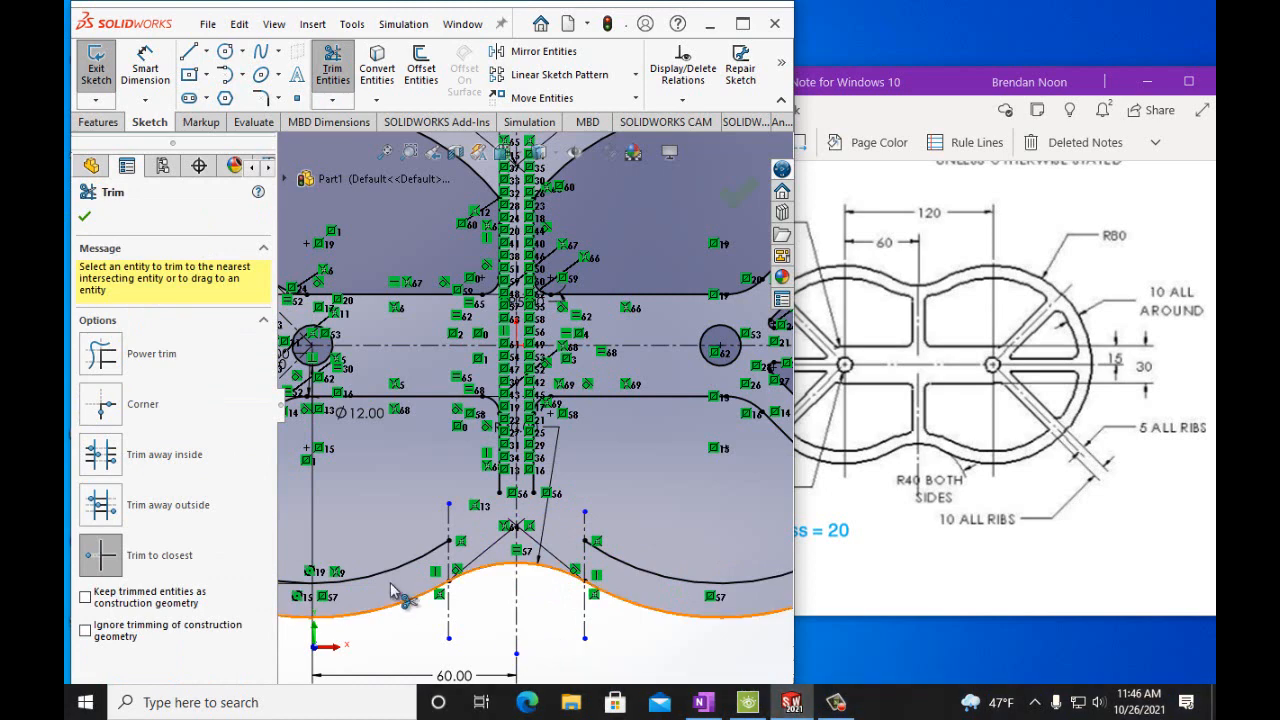
Sketch a tangent arc spanning between the two vertical construction lines above the bottom rim fillet.
{"action": "left_click", "coordinate": [225, 76]}
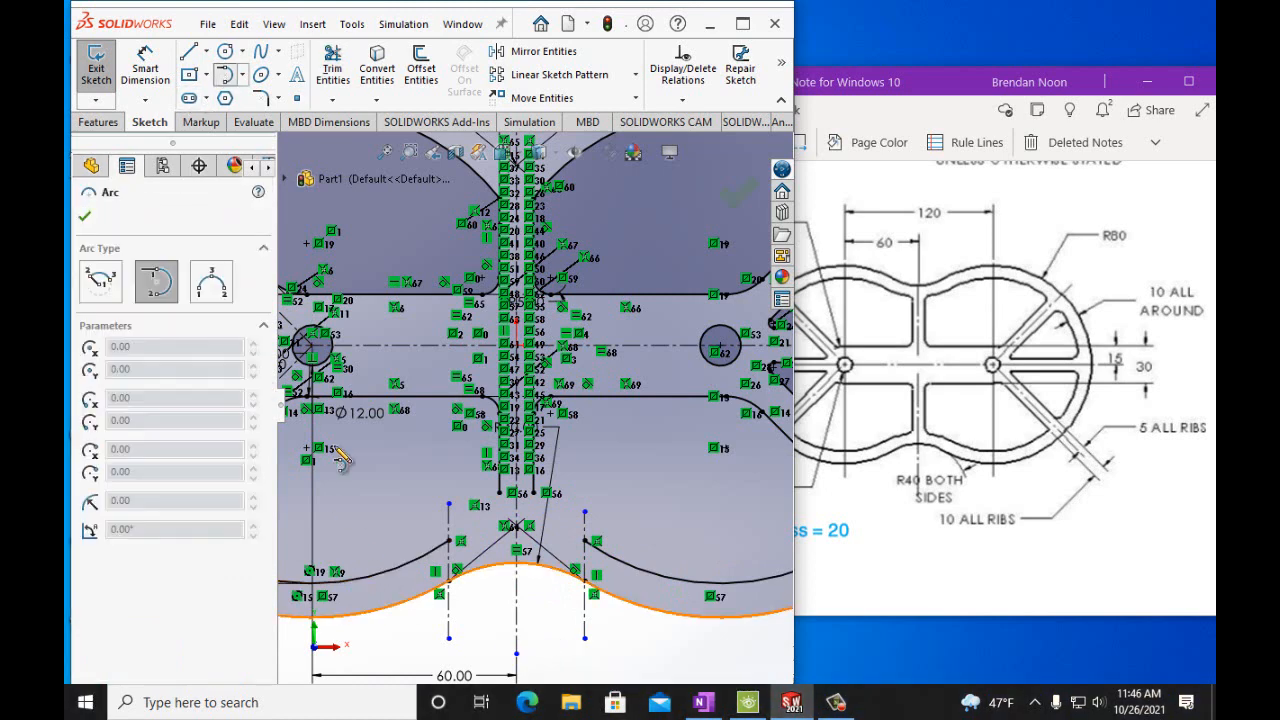
{"action": "left_click", "coordinate": [450, 541]}
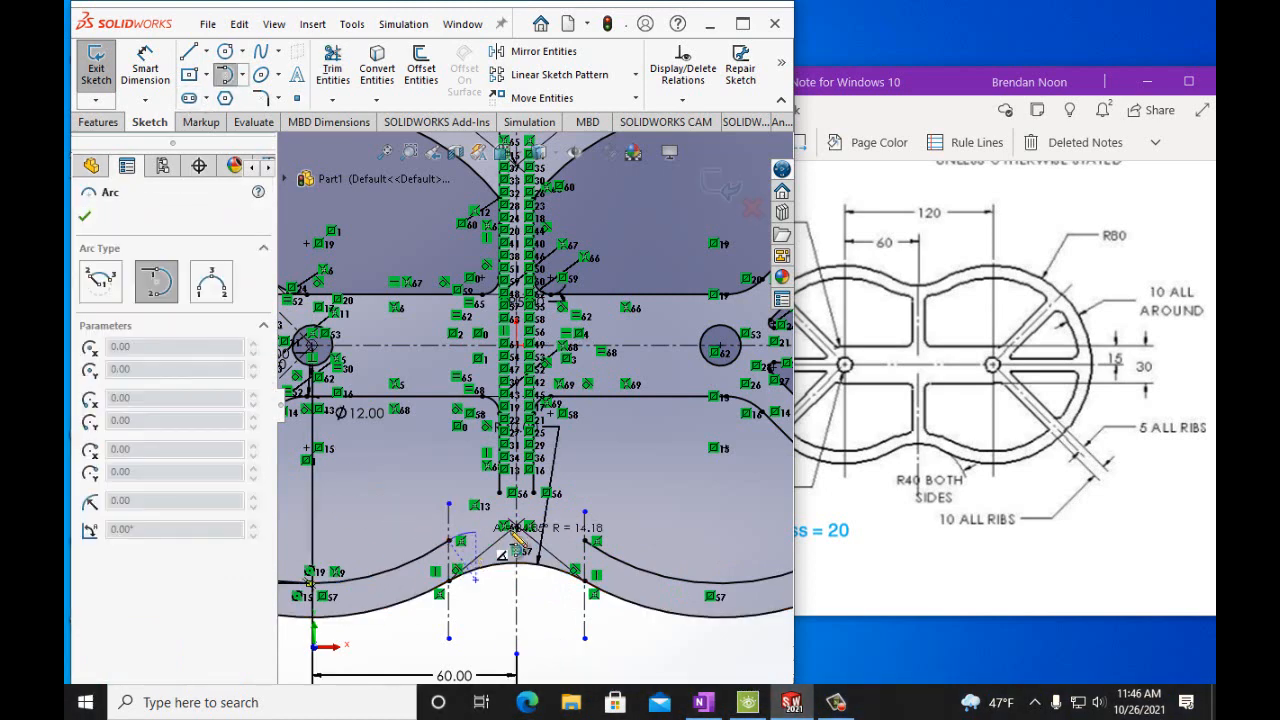
{"action": "left_click", "coordinate": [585, 540]}
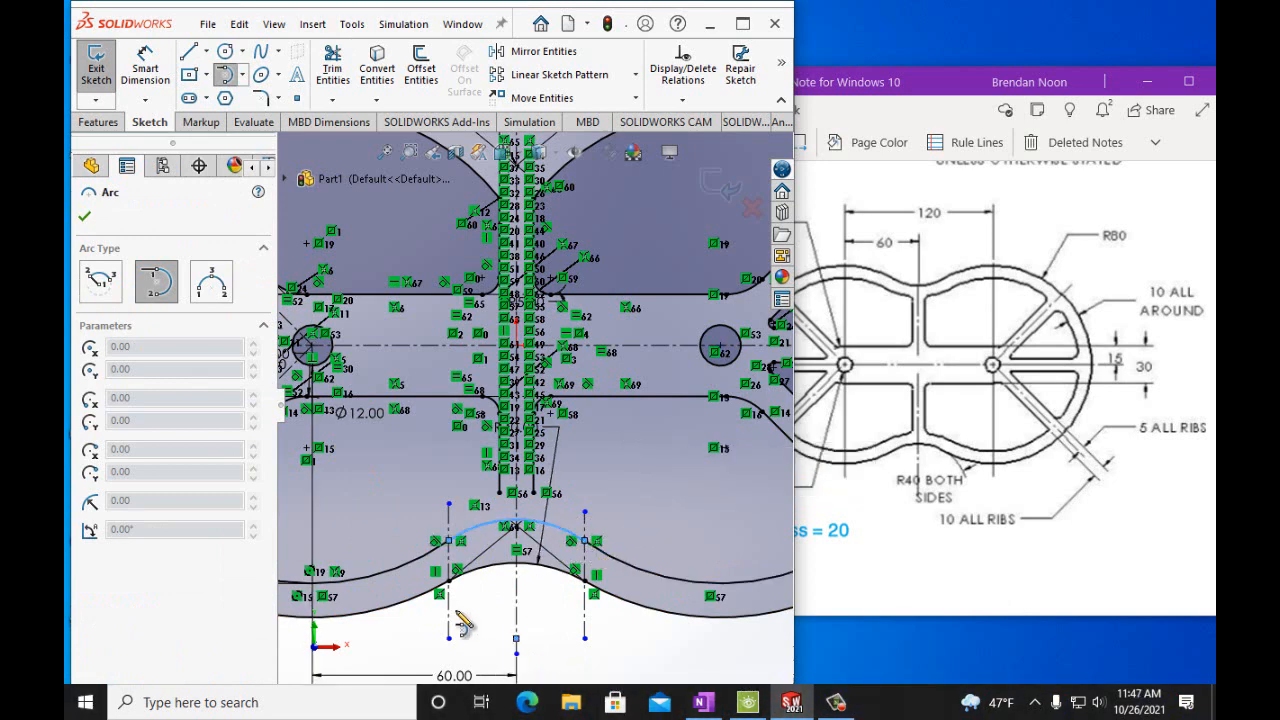
Draw a short vertical line on the central rib meeting the new arc.
{"action": "left_click", "coordinate": [188, 52]}
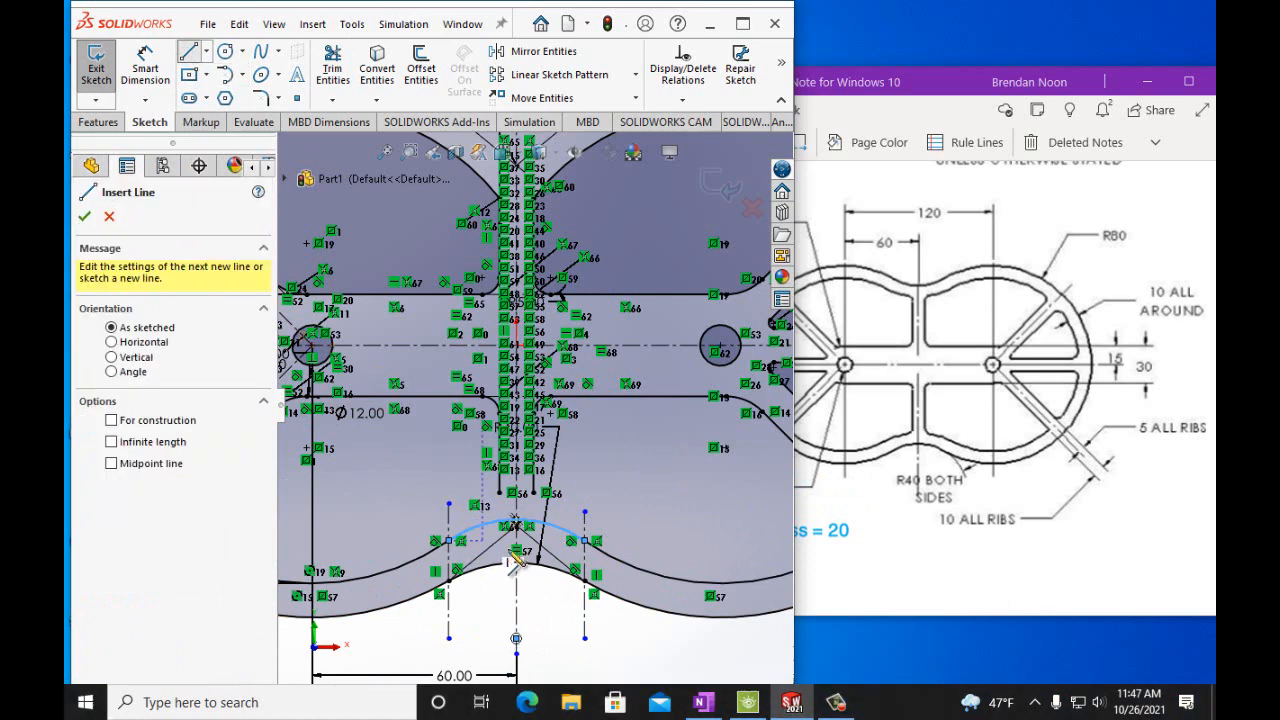
{"action": "left_click", "coordinate": [510, 524]}
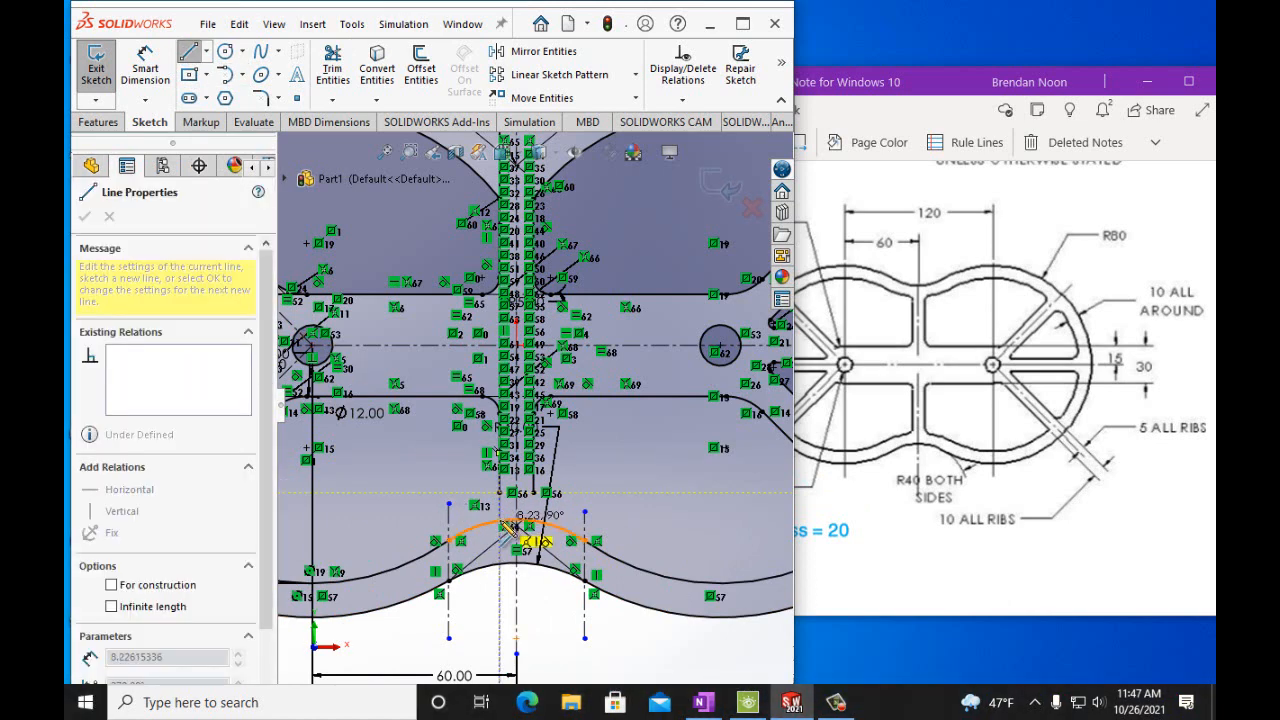
{"action": "left_click_drag", "start_coordinate": [501, 522], "coordinate": [534, 521]}
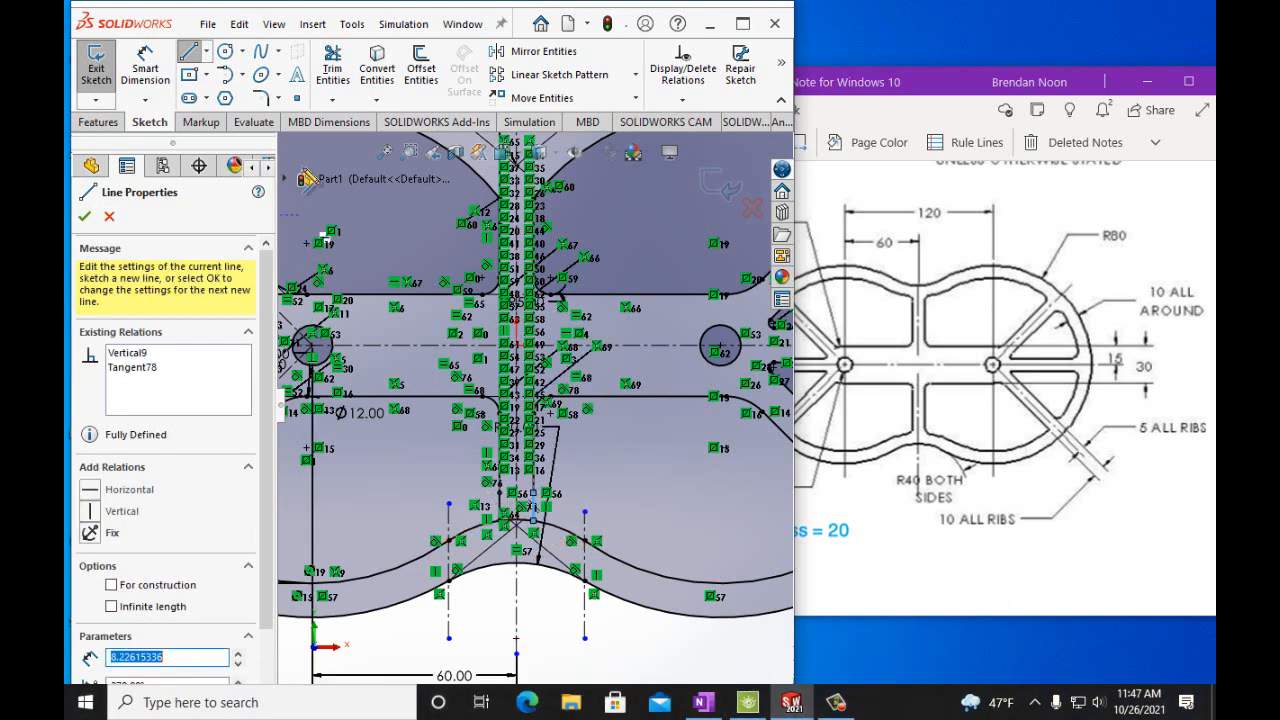
Trim the excess arc and line segments inside the central rib at the bottom junction.
{"action": "left_click", "coordinate": [333, 68]}
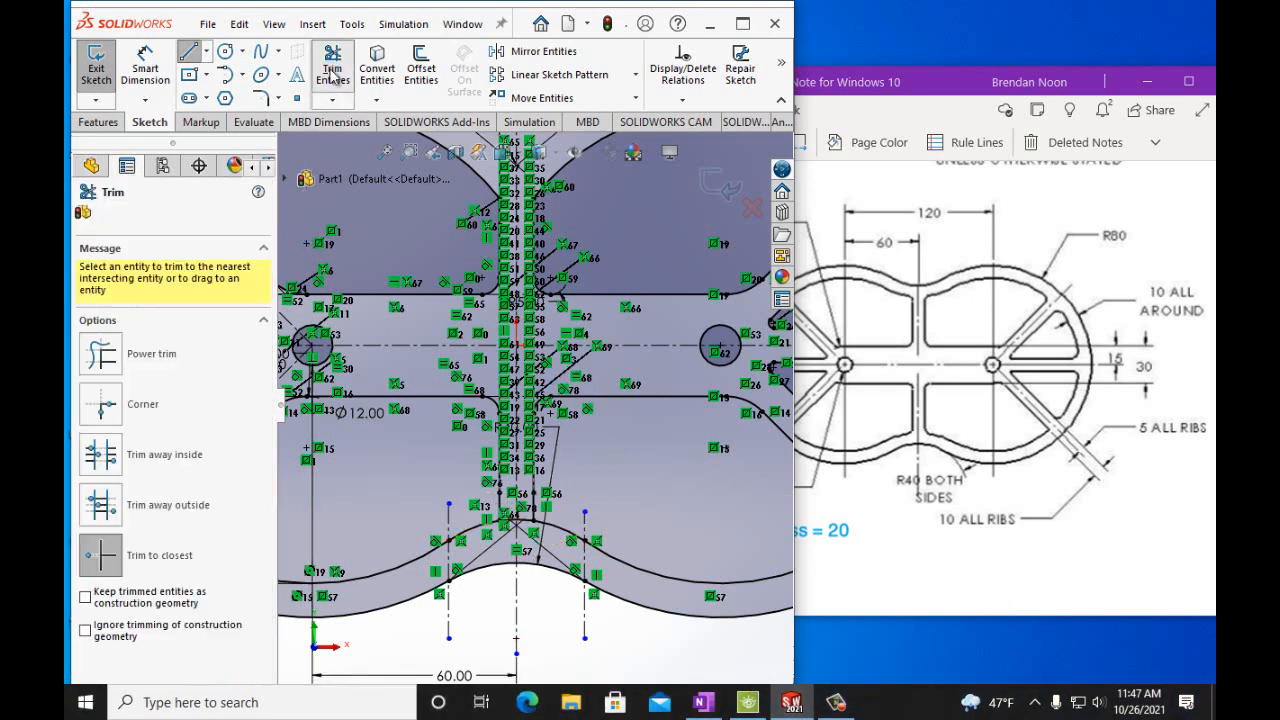
{"action": "left_click", "coordinate": [518, 523]}
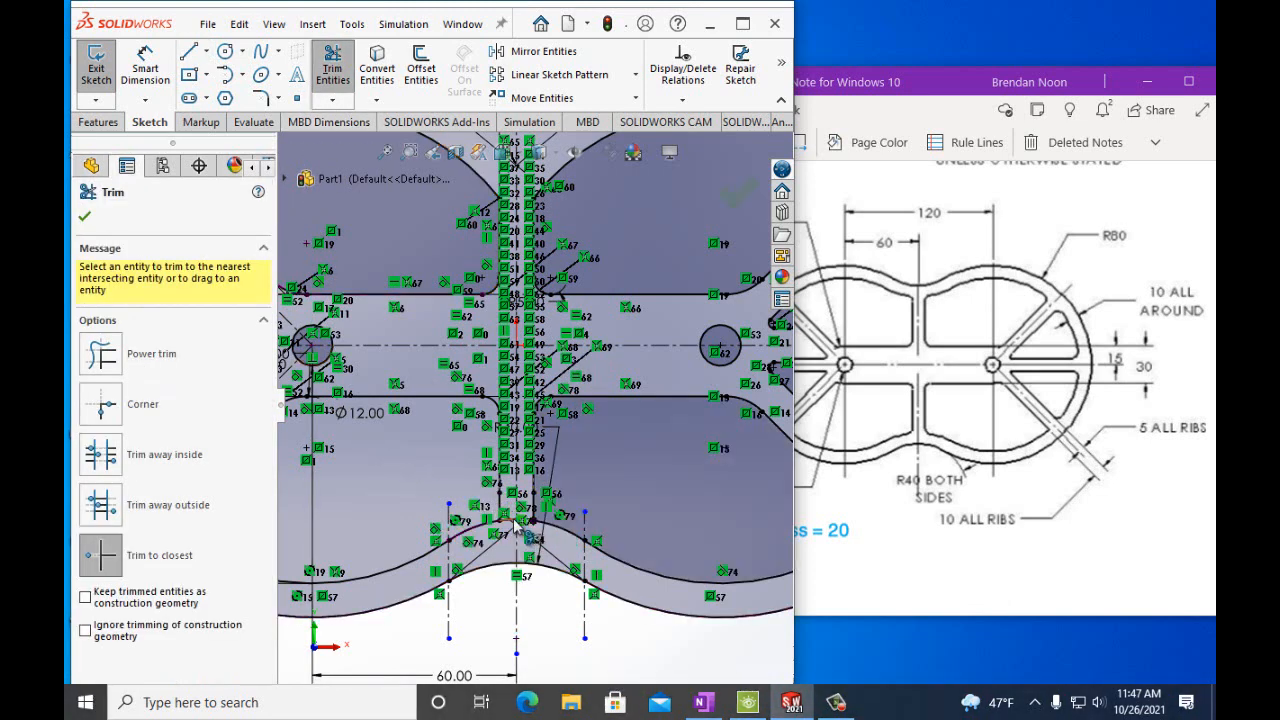
{"action": "left_click", "coordinate": [517, 524]}
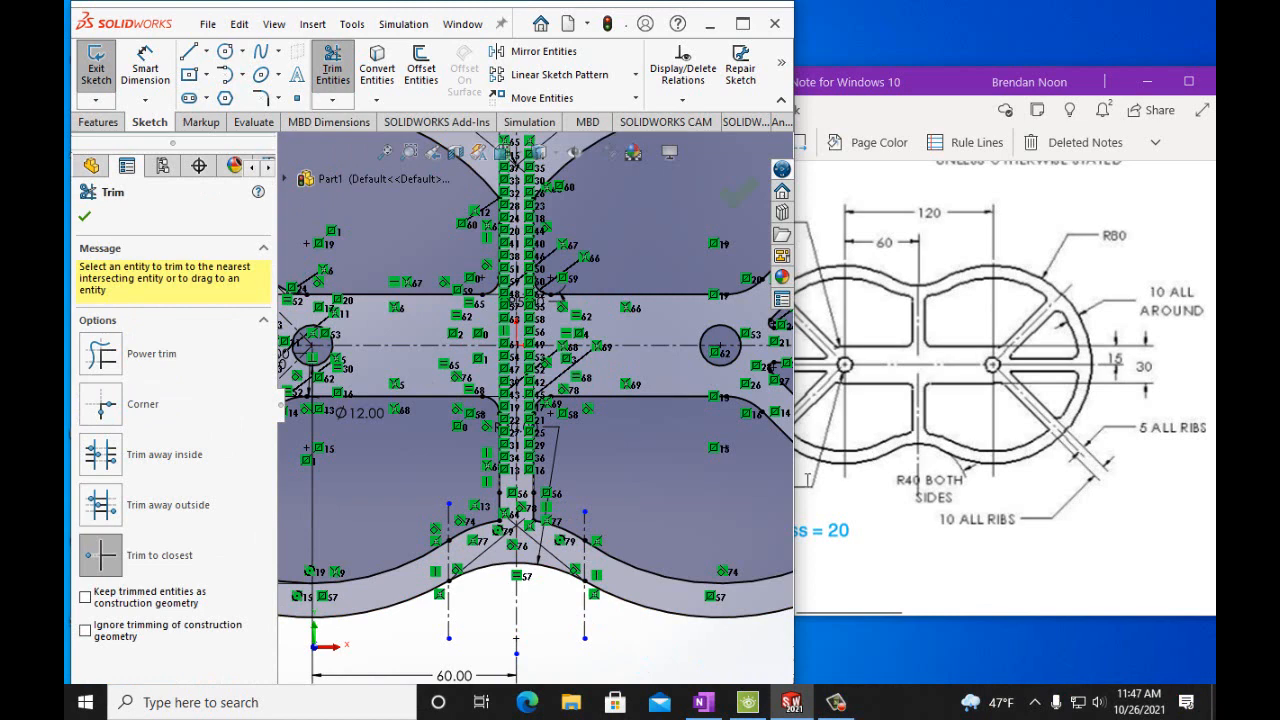
{"action": "left_click", "coordinate": [85, 219]}
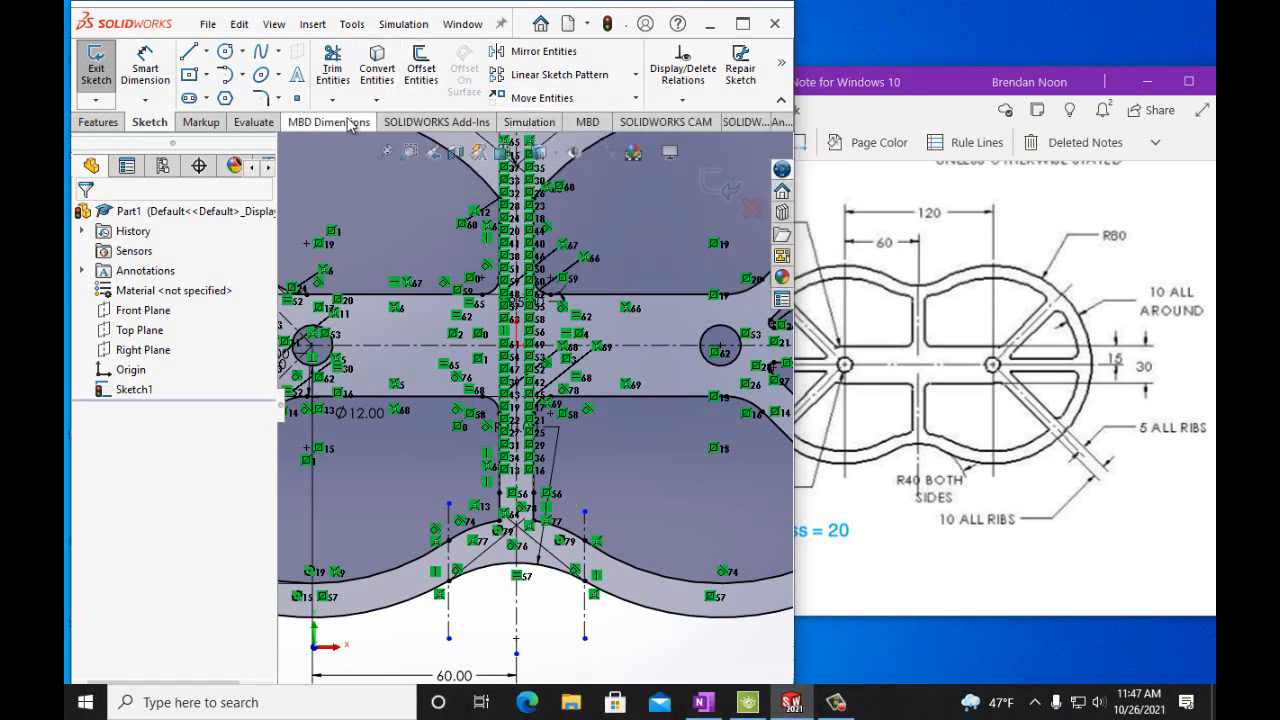
Fillet the two inner corners where the central rib meets the bottom junction arc with a 5 mm radius.
{"action": "left_click", "coordinate": [260, 98]}
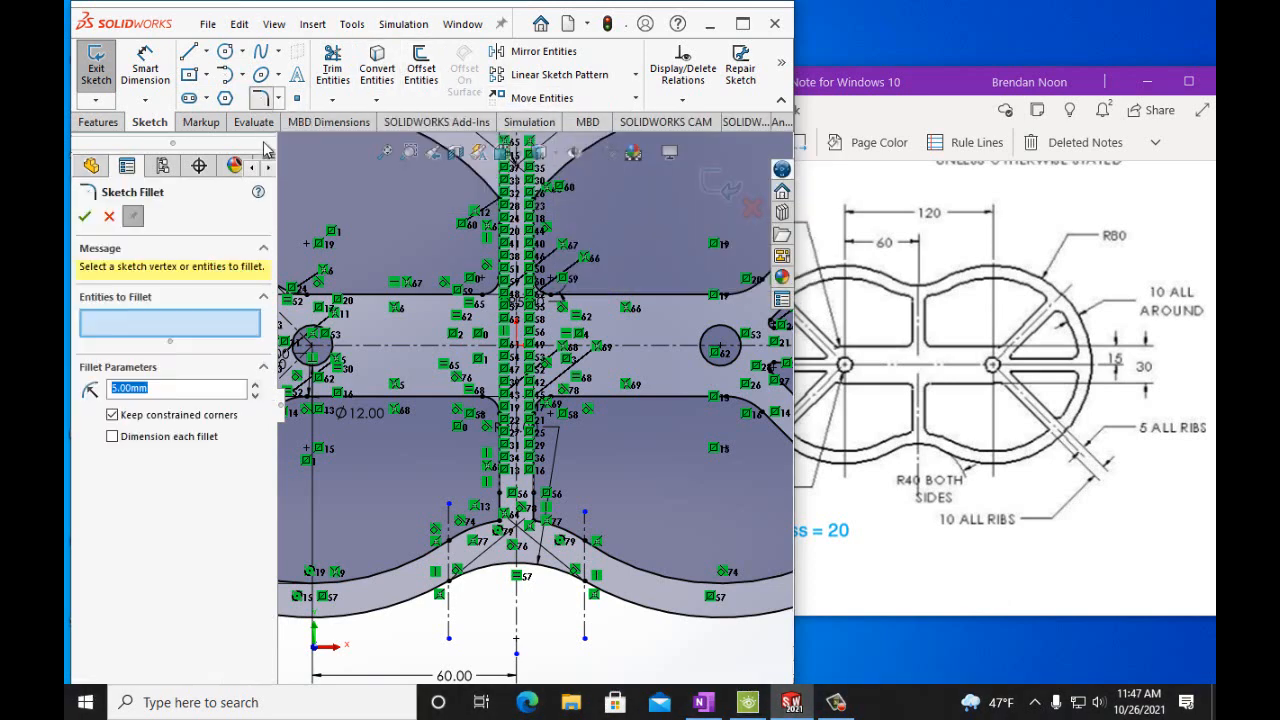
{"action": "left_click", "coordinate": [522, 523]}
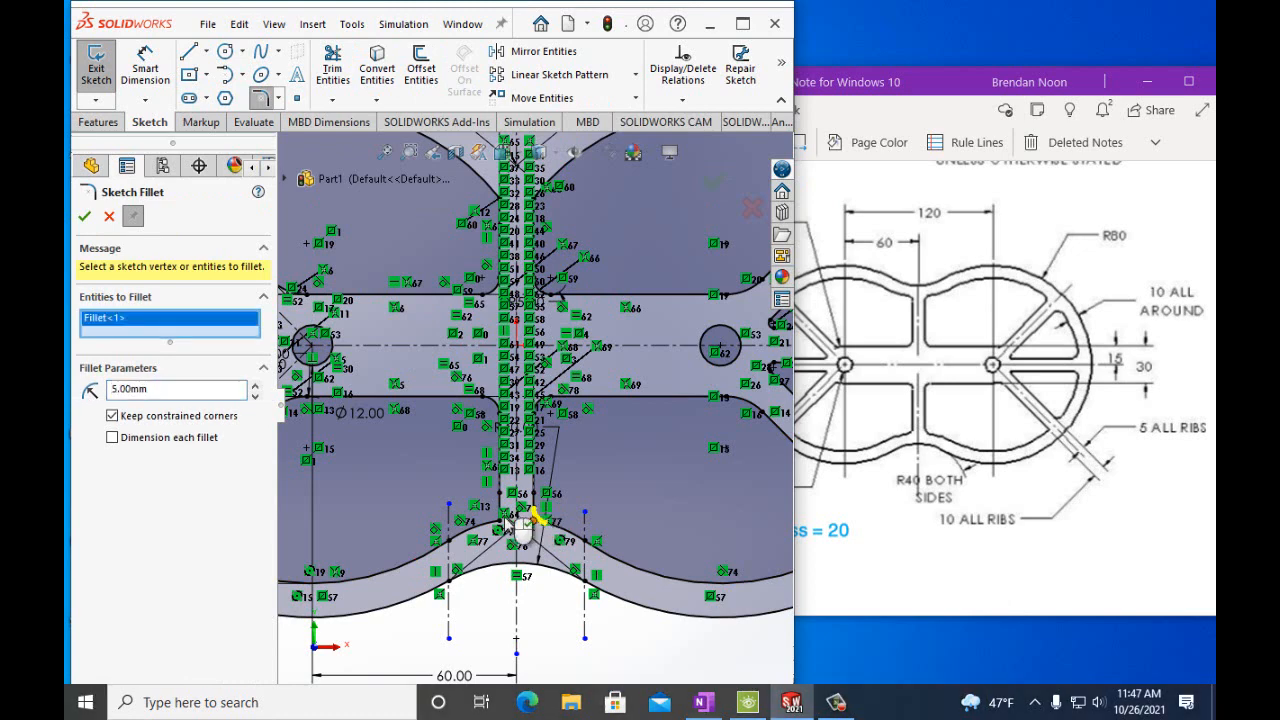
{"action": "left_click", "coordinate": [508, 524]}
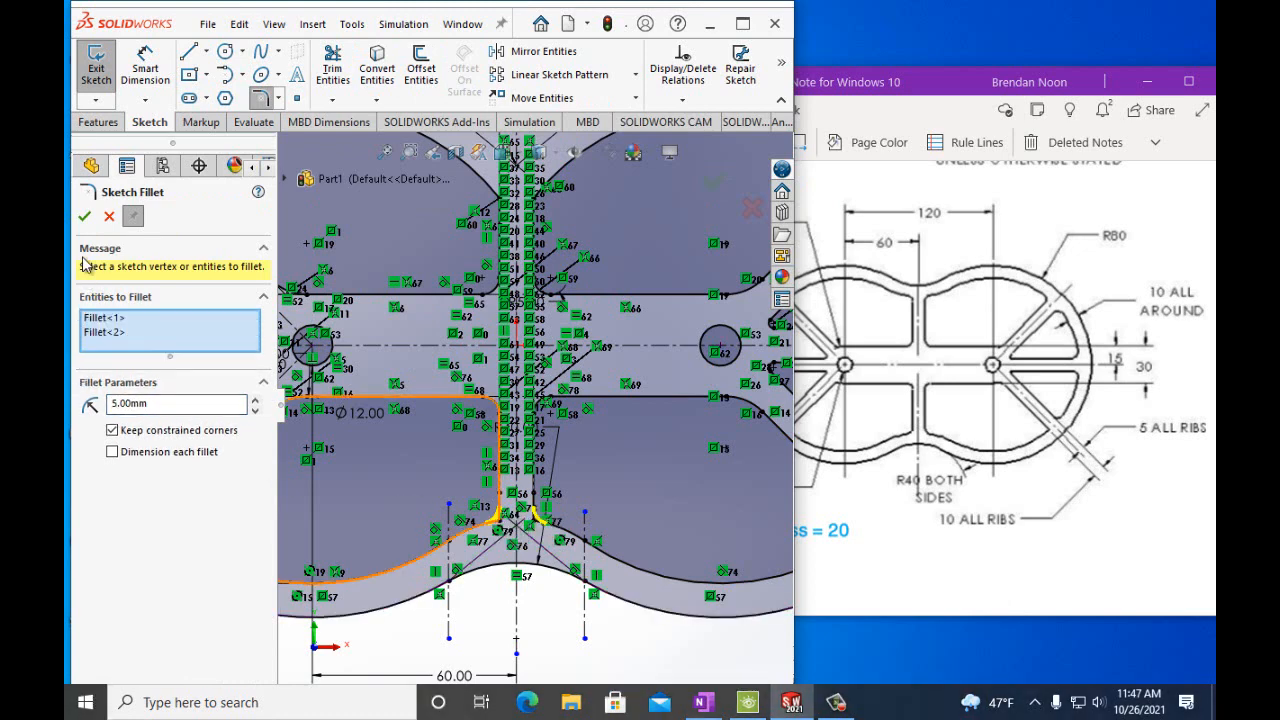
{"action": "left_click", "coordinate": [84, 220]}
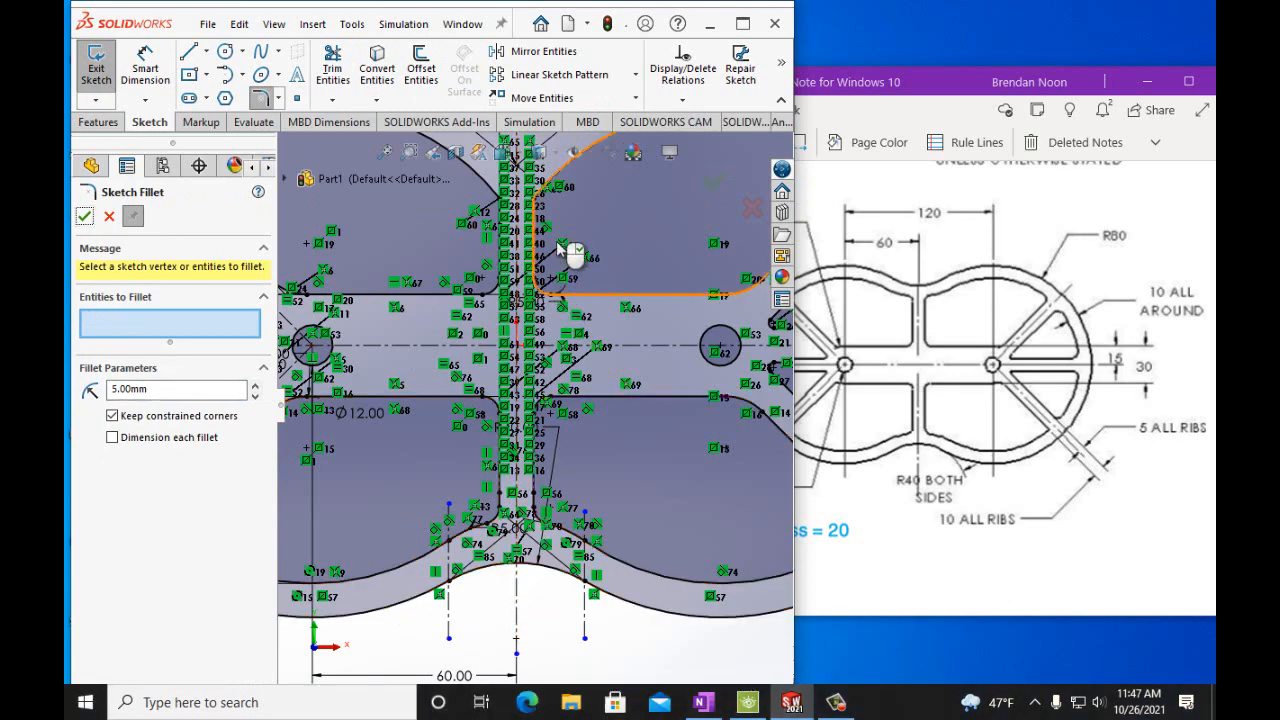
Draw two vertical construction lines through the points where the diagonal ribs meet the inner rim at the top junction.
{"action": "scroll", "coordinate": [597, 256], "scroll_direction": "up", "scroll_amount": 2}
{"action": "scroll", "coordinate": [580, 218], "scroll_direction": "down", "scroll_amount": 3}
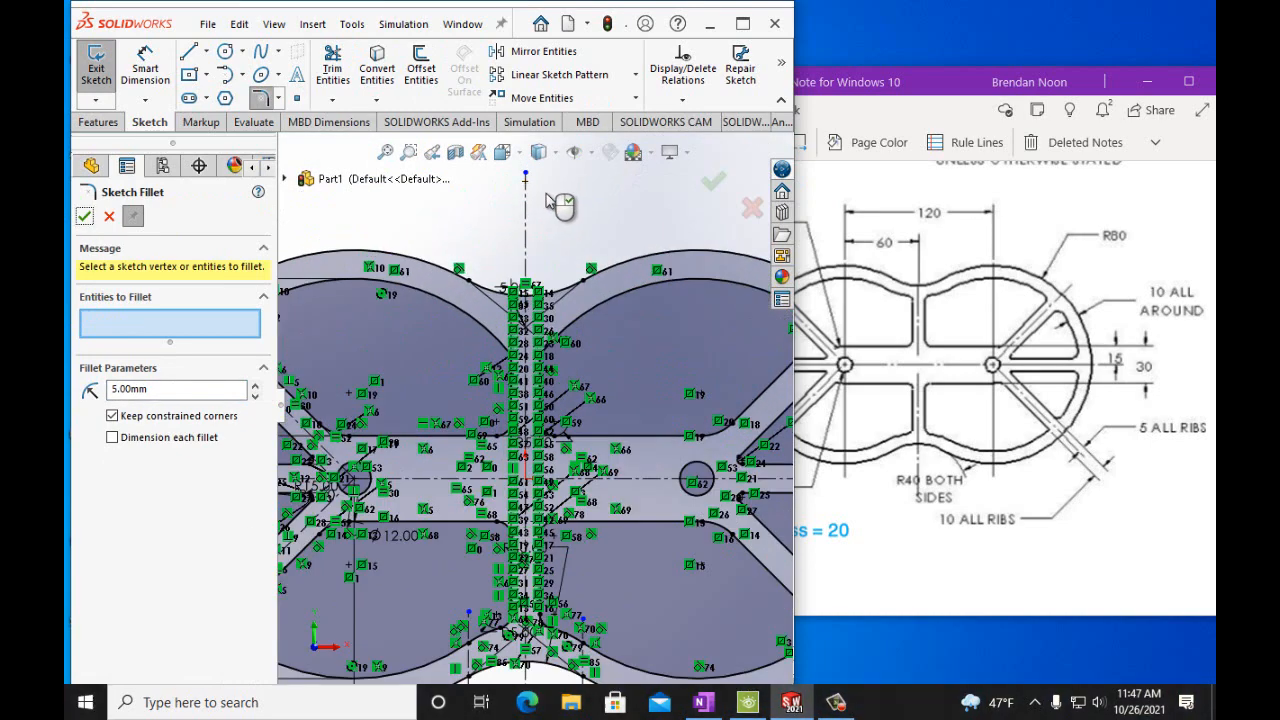
{"action": "scroll", "coordinate": [480, 223], "scroll_direction": "down", "scroll_amount": 3}
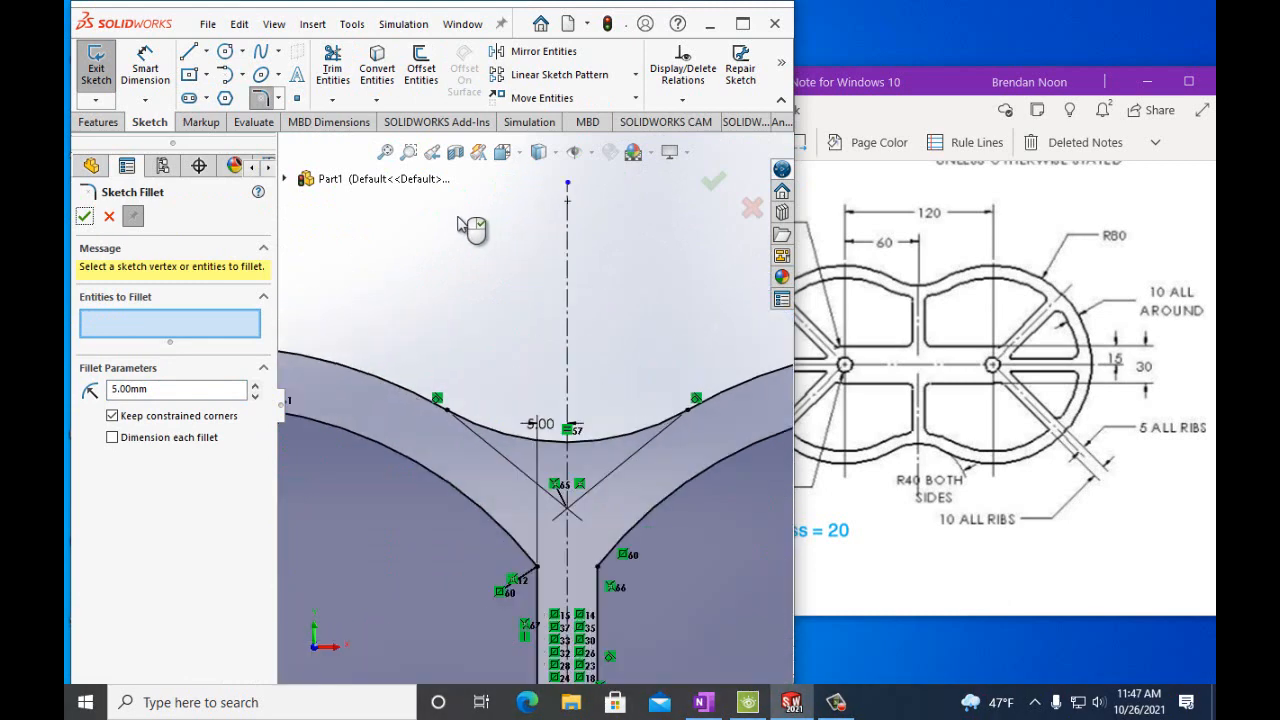
{"action": "left_click", "coordinate": [205, 51]}
{"action": "left_click", "coordinate": [215, 97]}
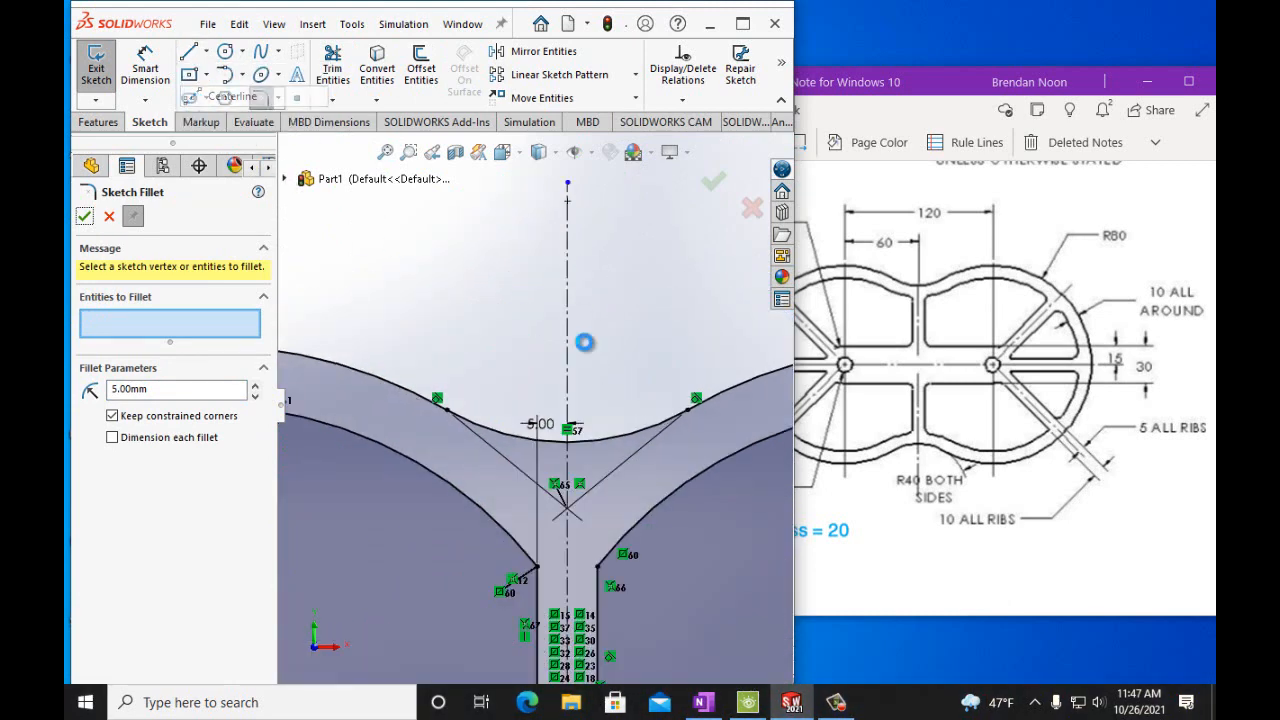
{"action": "left_click", "coordinate": [689, 411]}
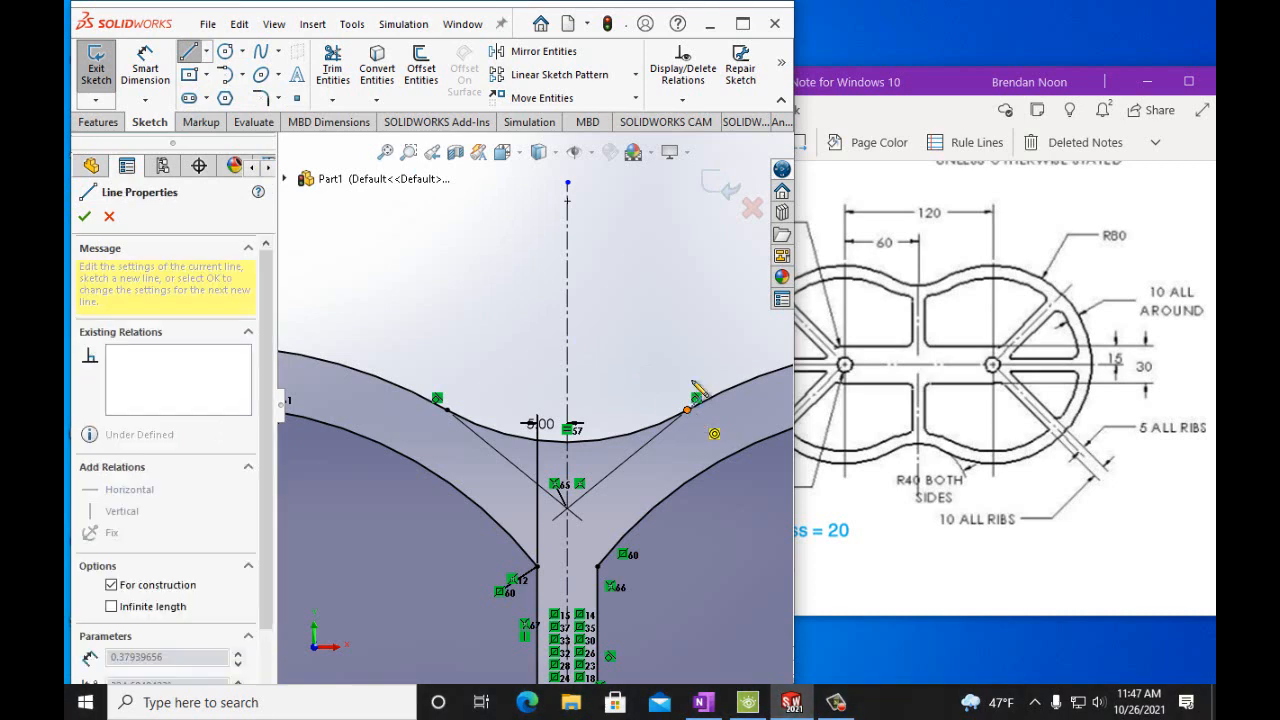
{"action": "left_click", "coordinate": [687, 345]}
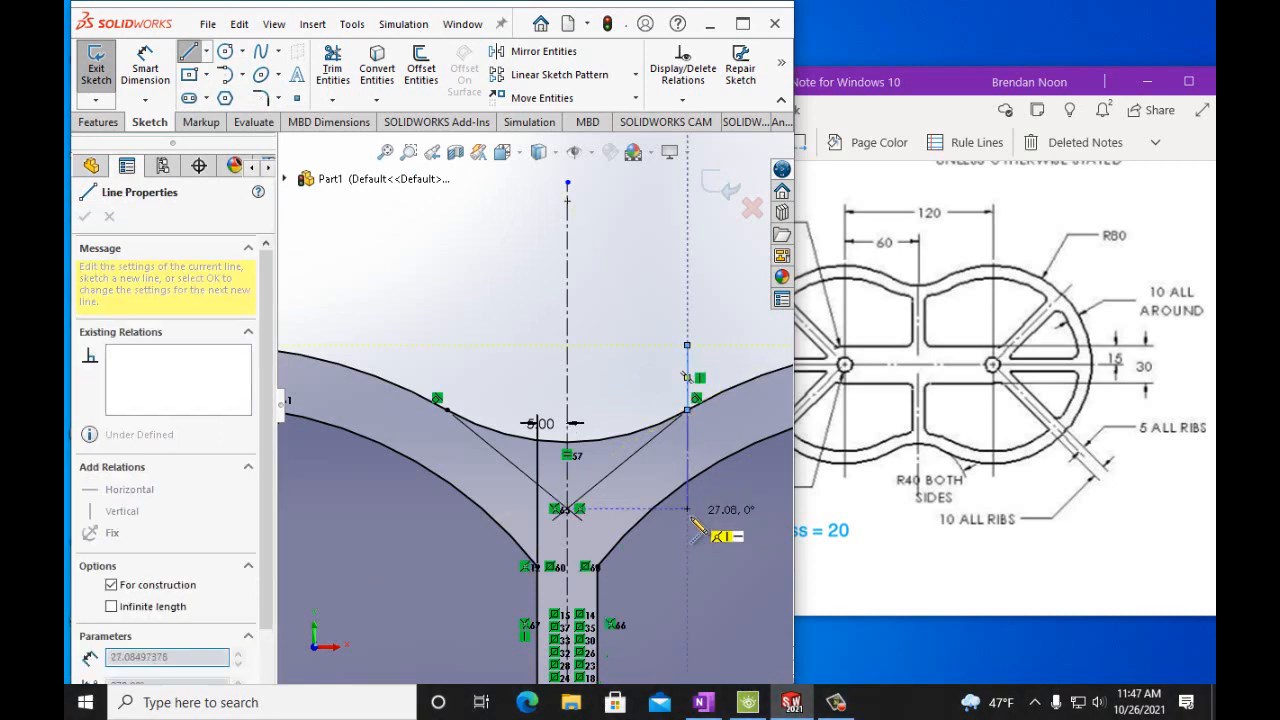
{"action": "left_click", "coordinate": [687, 519]}
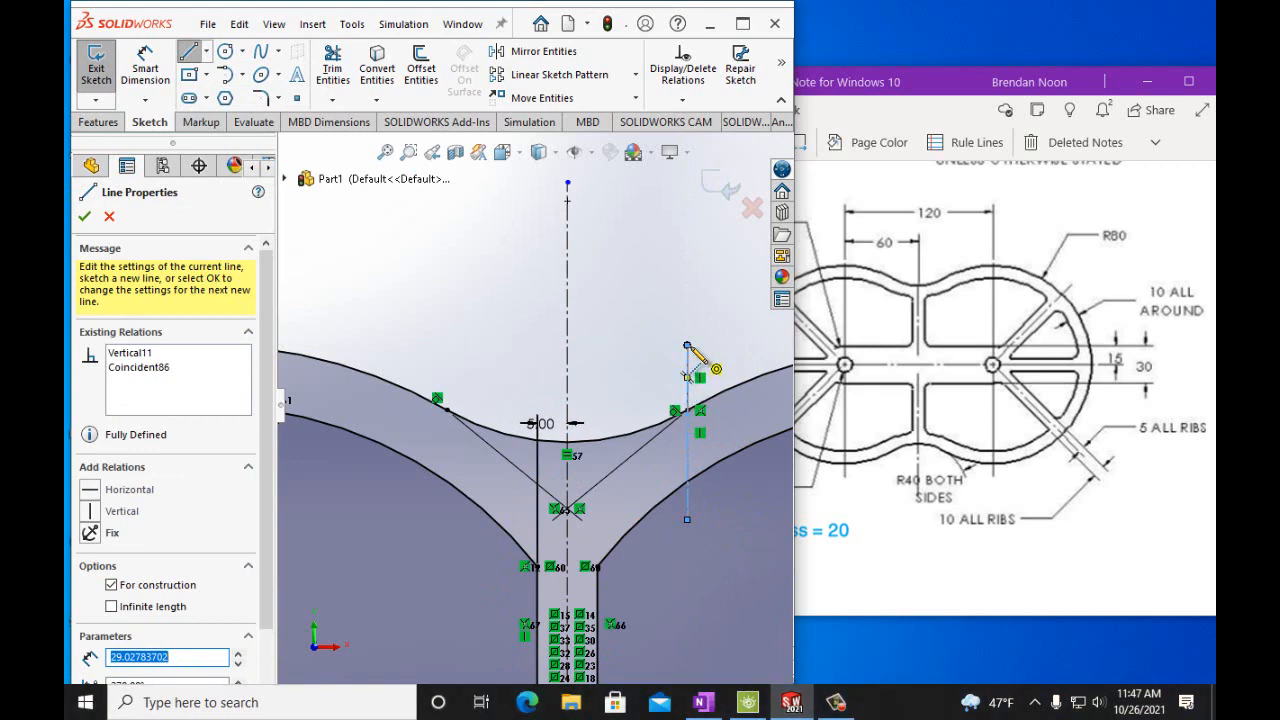
{"action": "left_click", "coordinate": [446, 410]}
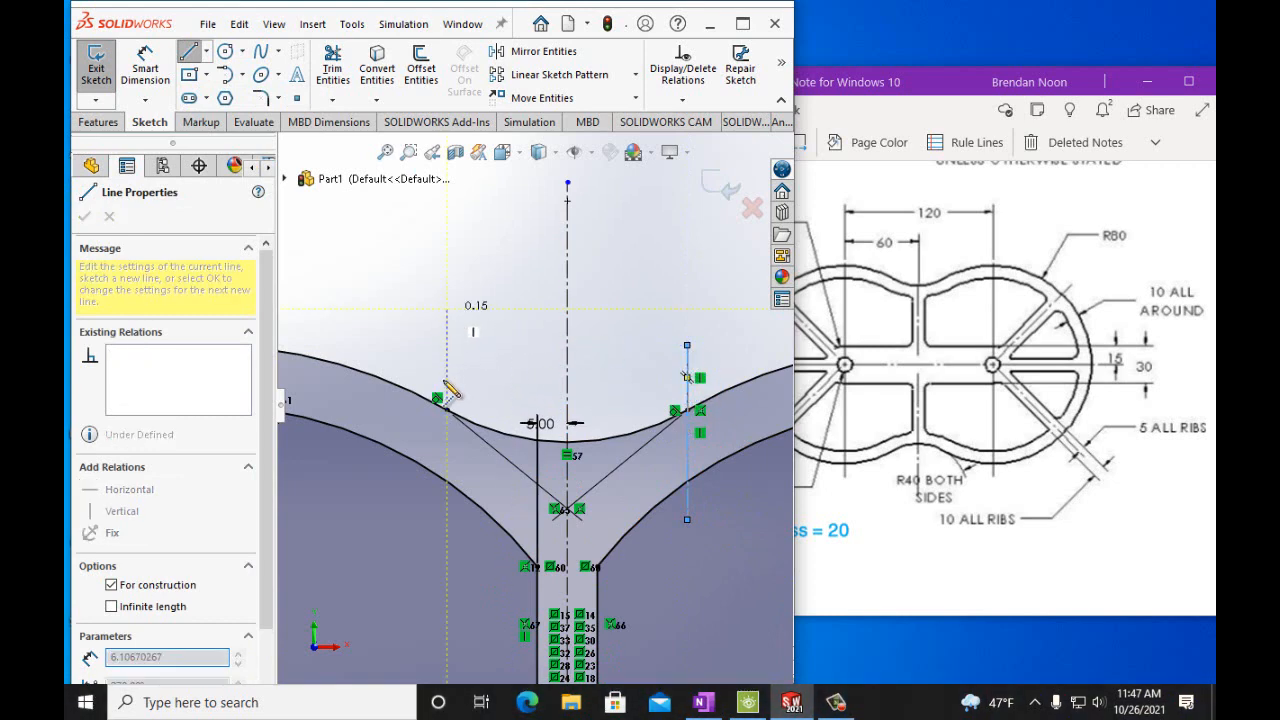
{"action": "left_click", "coordinate": [447, 520]}
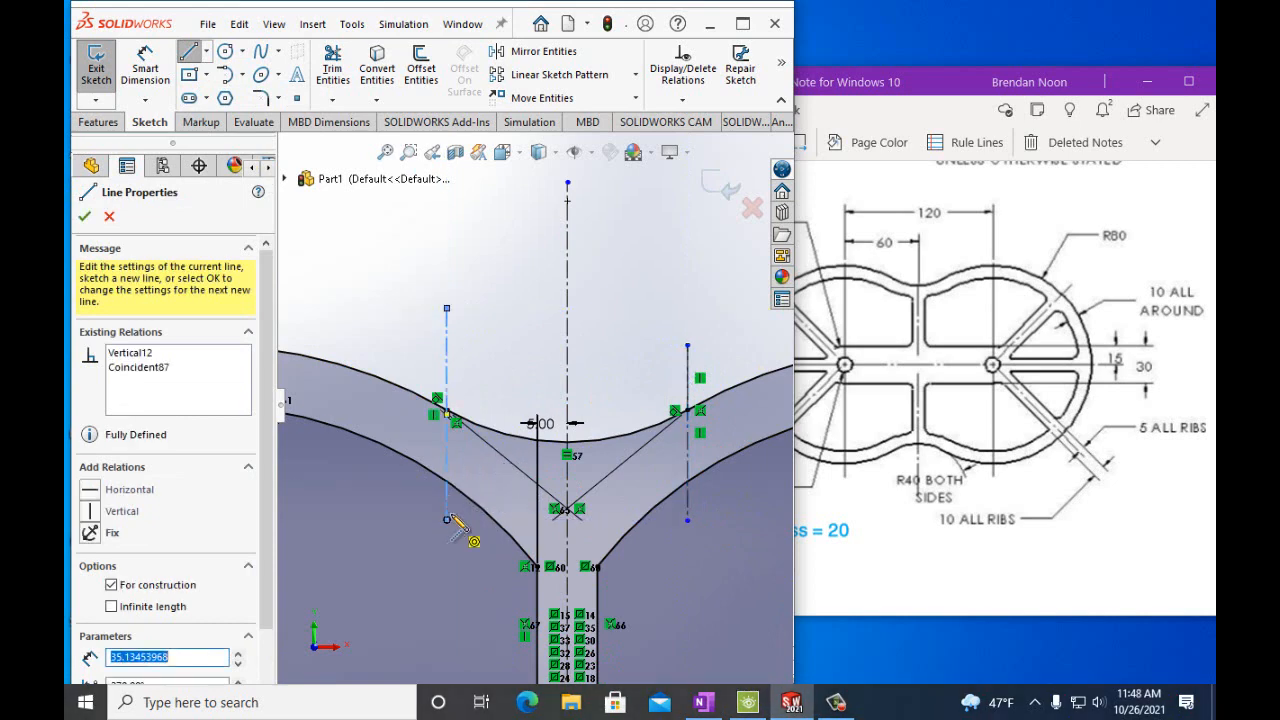
Trim the inner rim arc segments between the two new construction lines at the top junction.
{"action": "left_click", "coordinate": [338, 68]}
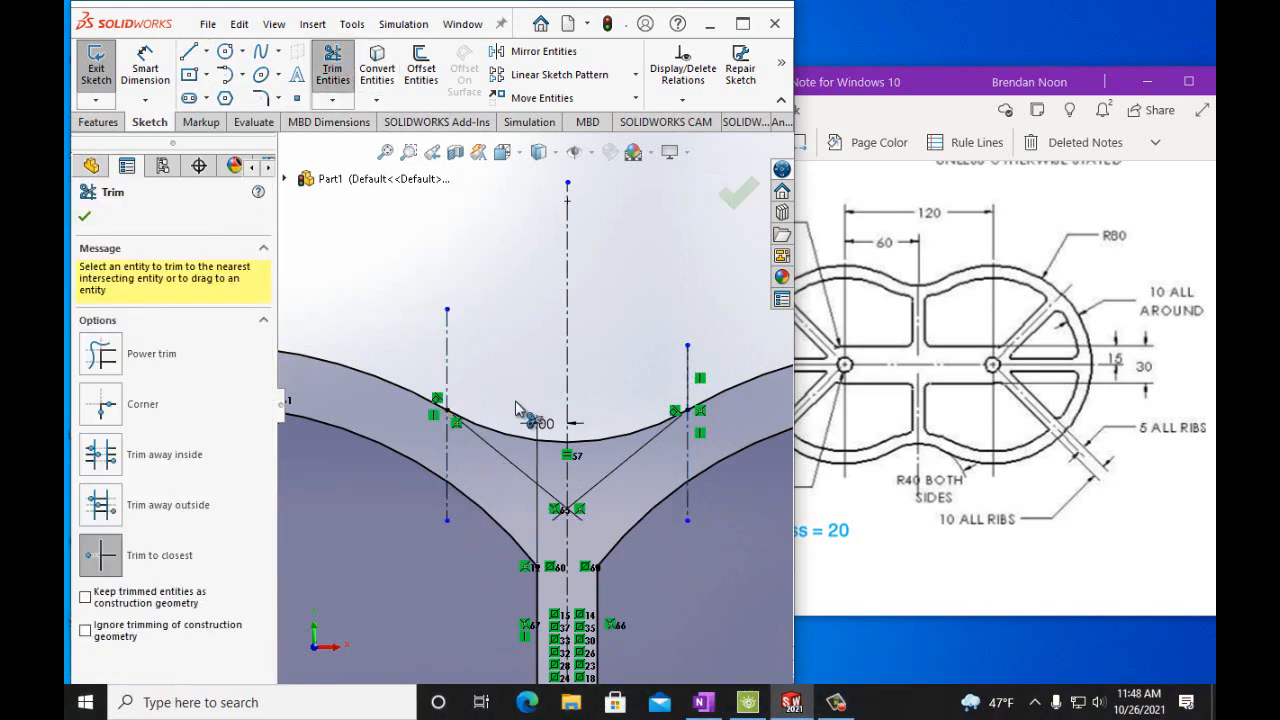
{"action": "left_click", "coordinate": [482, 514]}
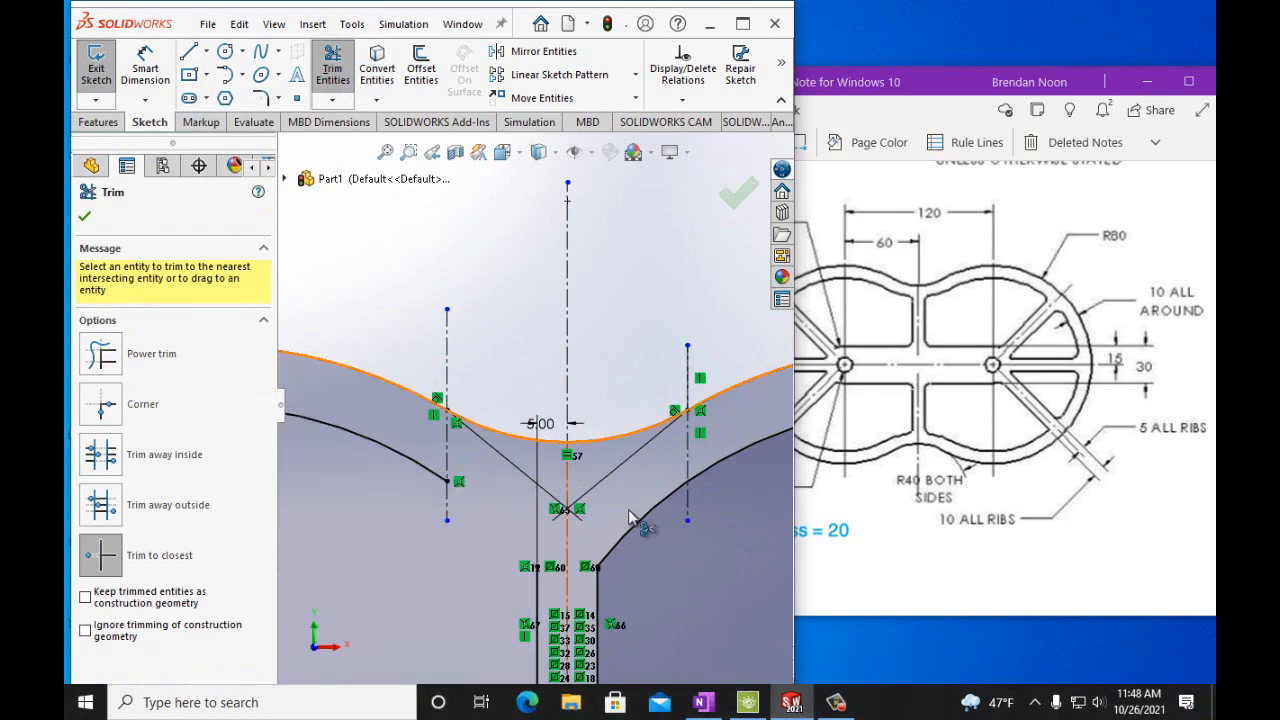
{"action": "left_click", "coordinate": [632, 533]}
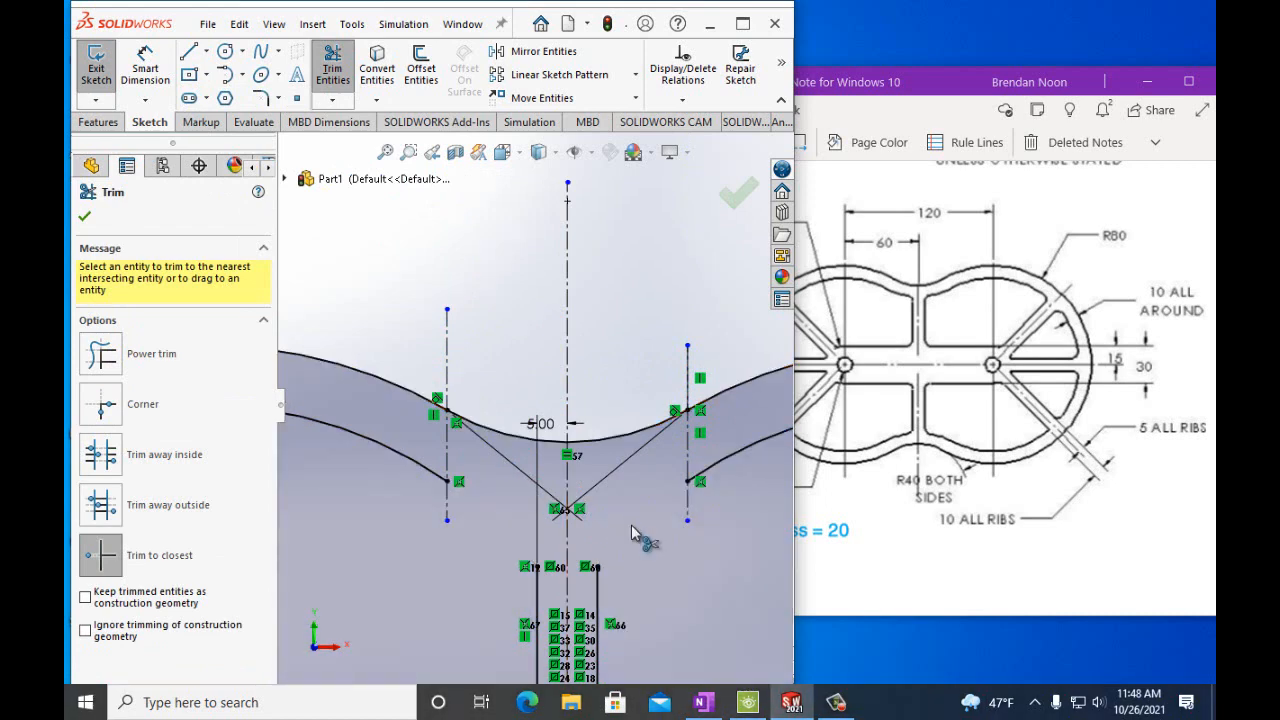
Sketch a tangent arc spanning between the two vertical construction lines at the top junction.
{"action": "left_click", "coordinate": [226, 98]}
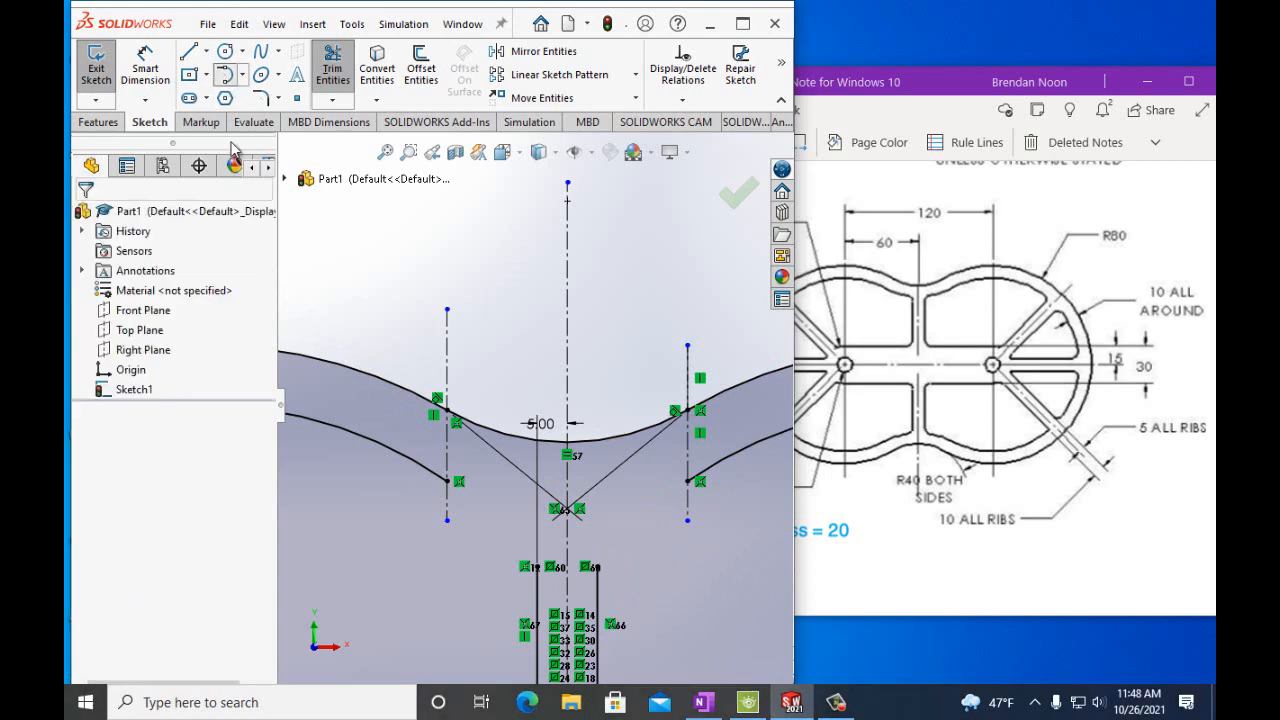
{"action": "left_click", "coordinate": [447, 483]}
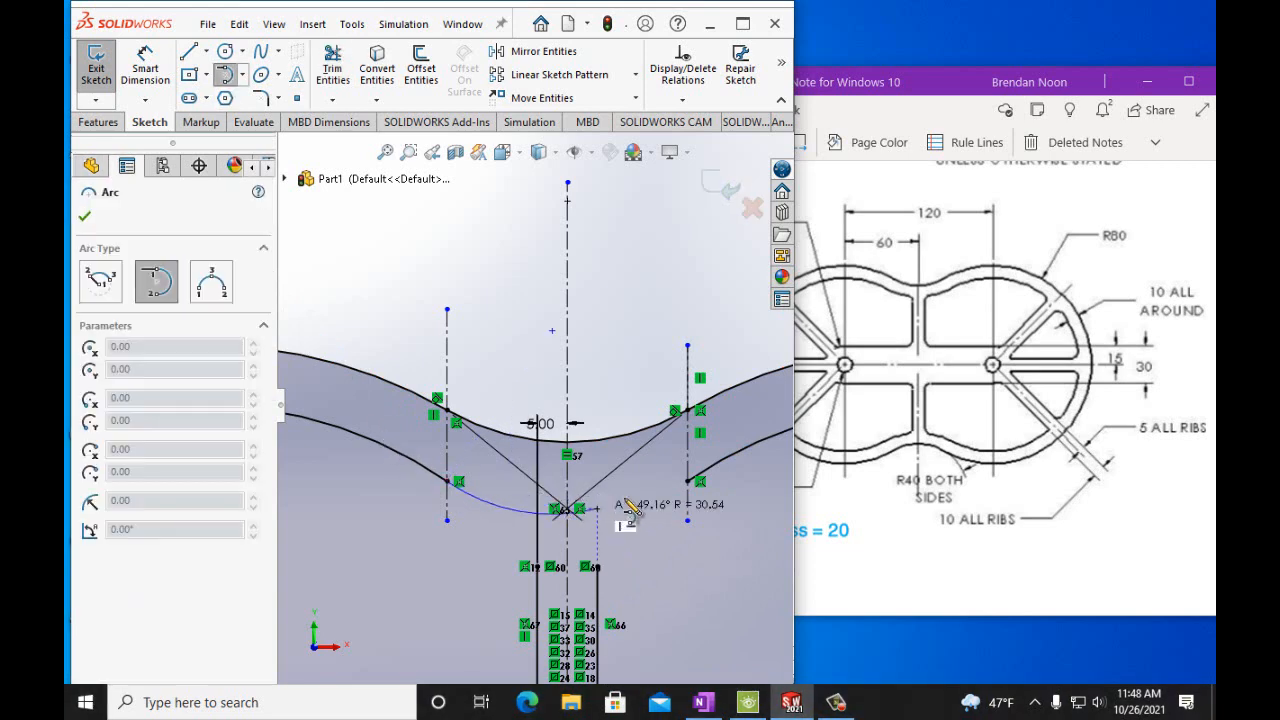
{"action": "left_click", "coordinate": [688, 483]}
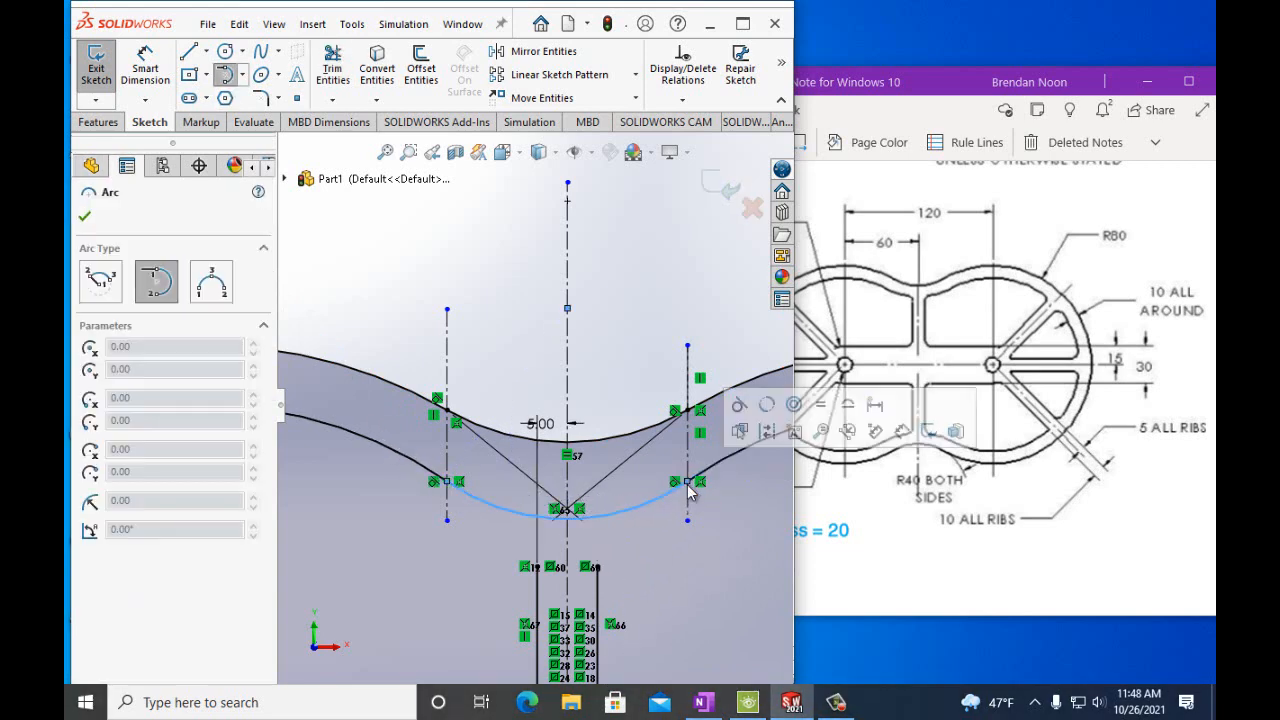
Draw two short vertical lines on the central rib up to the new arc and trim the arc inside the rib.
{"action": "left_click", "coordinate": [190, 54]}
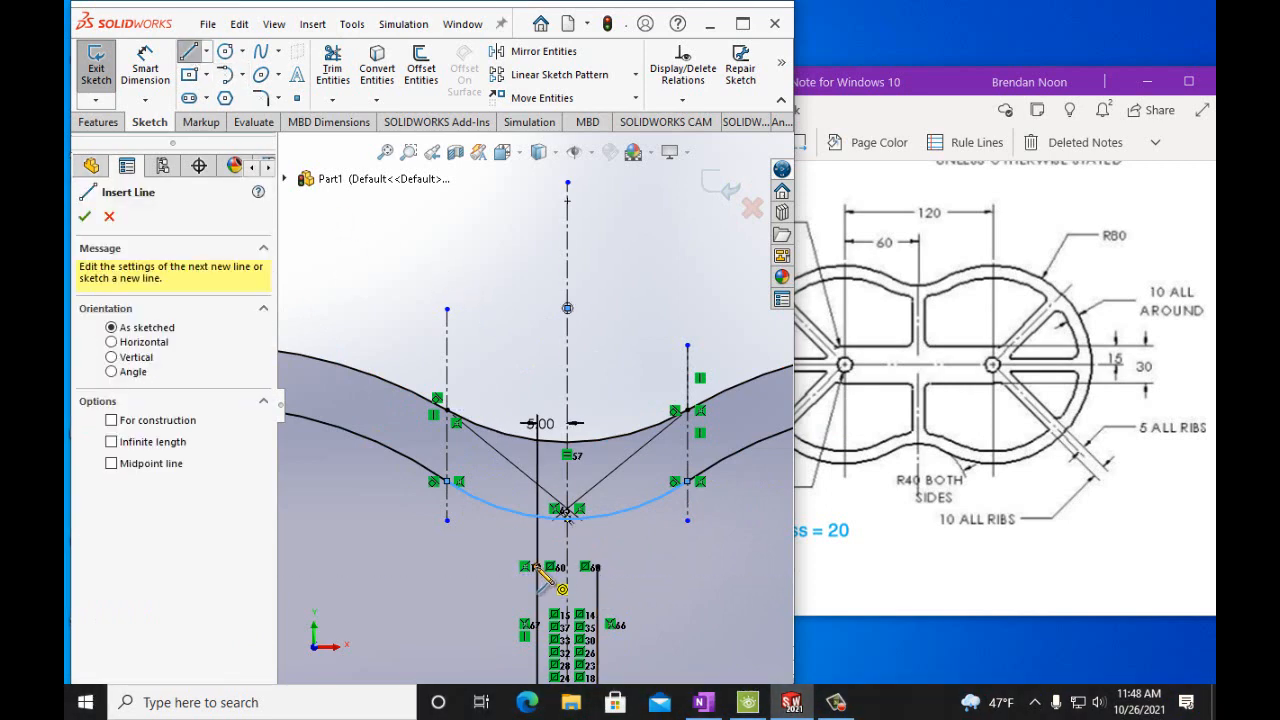
{"action": "left_click", "coordinate": [537, 560]}
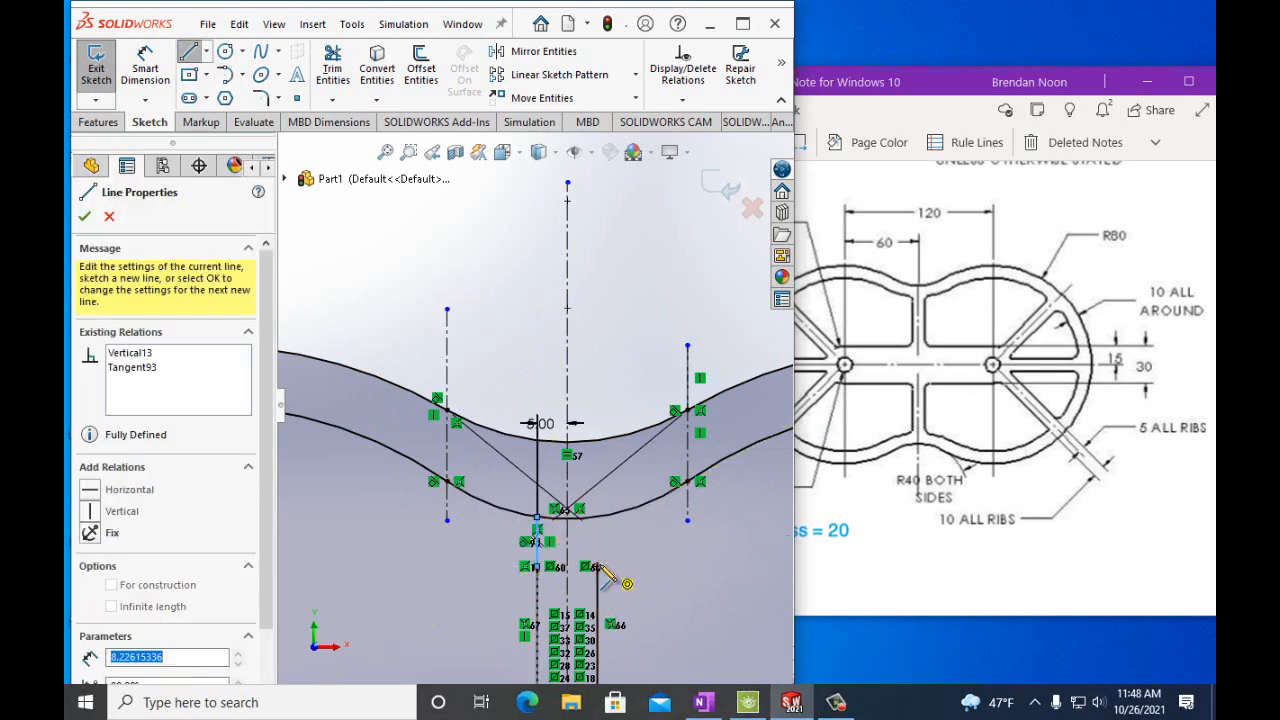
{"action": "left_click_drag", "start_coordinate": [598, 566], "coordinate": [598, 520]}
{"action": "left_click", "coordinate": [333, 67]}
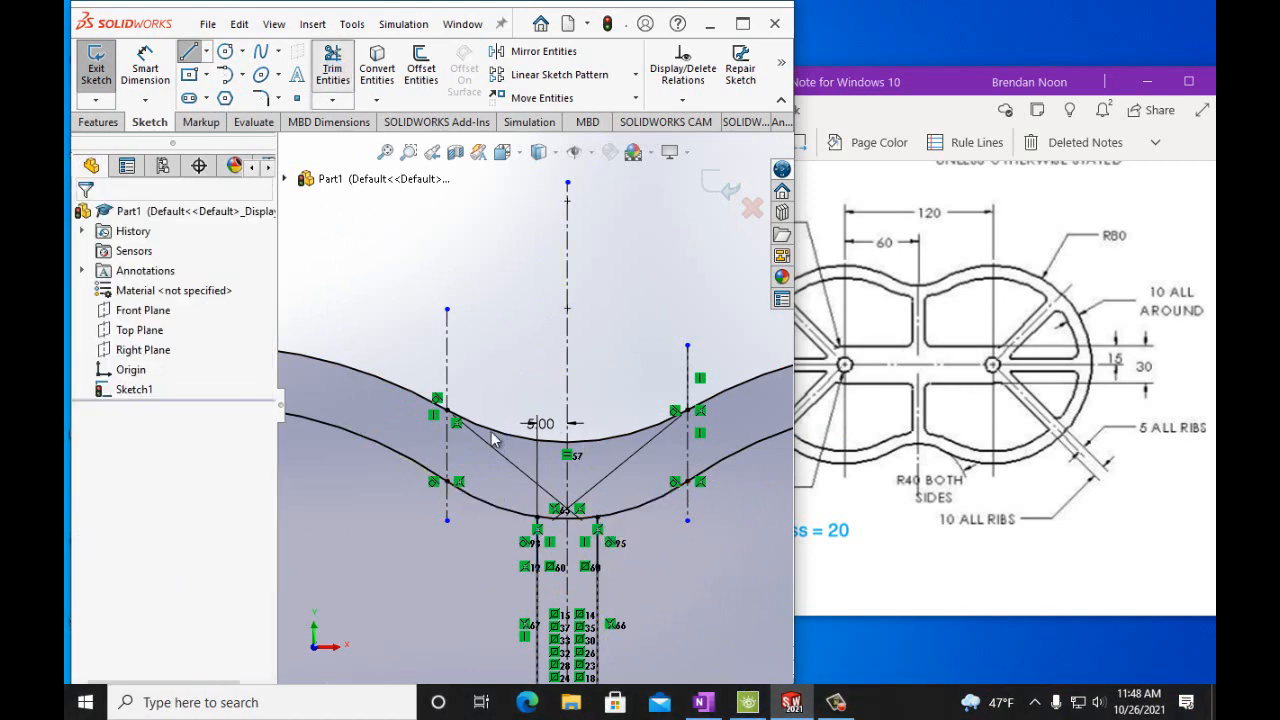
{"action": "left_click", "coordinate": [552, 516]}
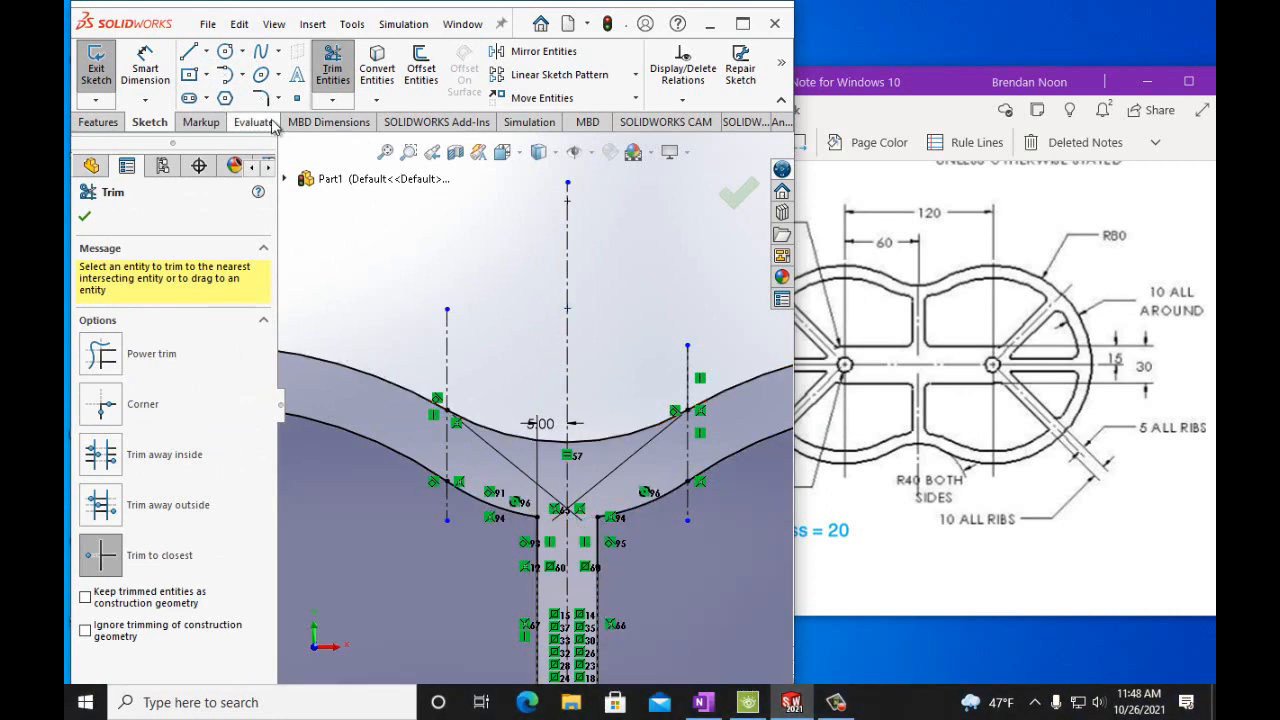
Fillet the two corners where the central rib meets the top junction arc with a 5 mm radius.
{"action": "left_click", "coordinate": [260, 100]}
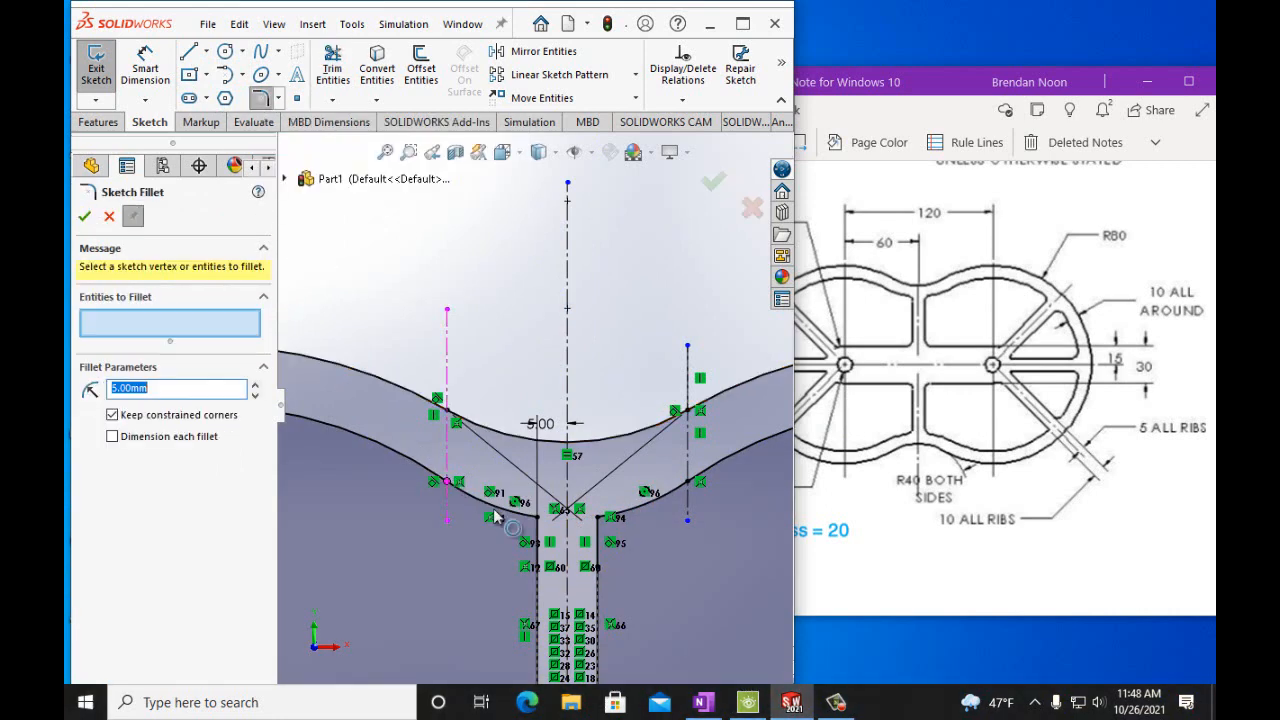
{"action": "left_click", "coordinate": [534, 521]}
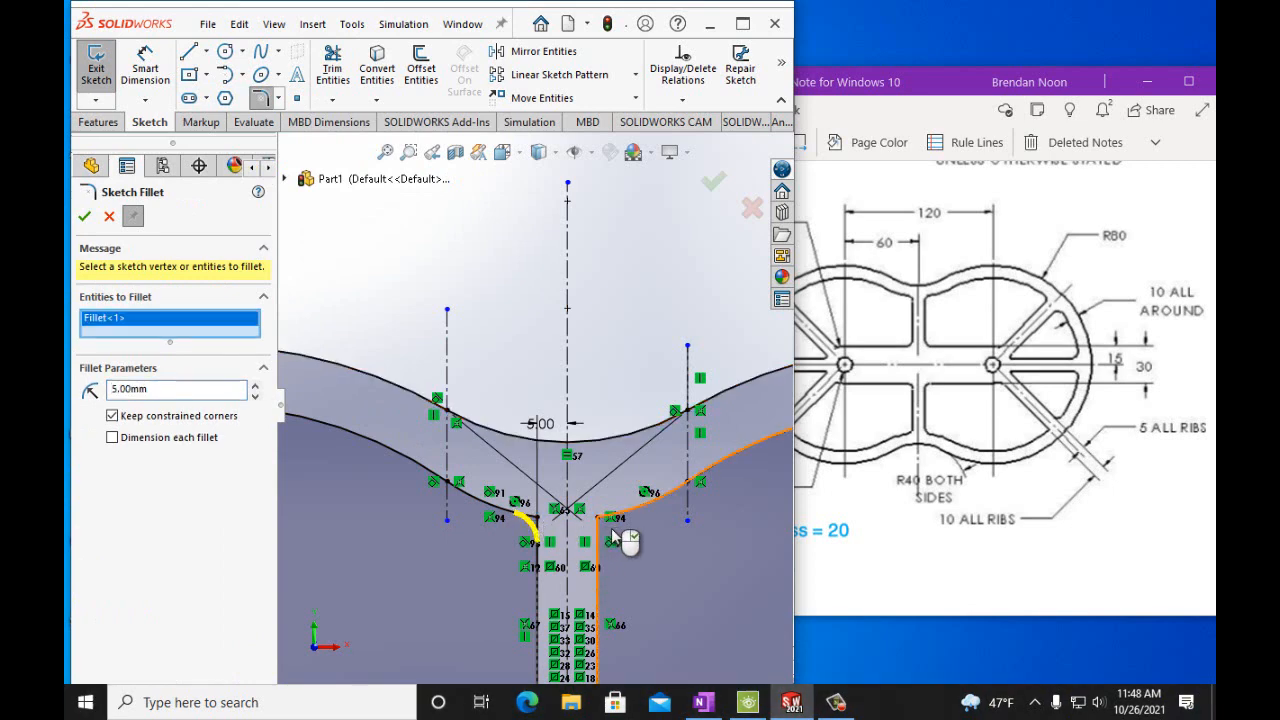
{"action": "left_click", "coordinate": [599, 519]}
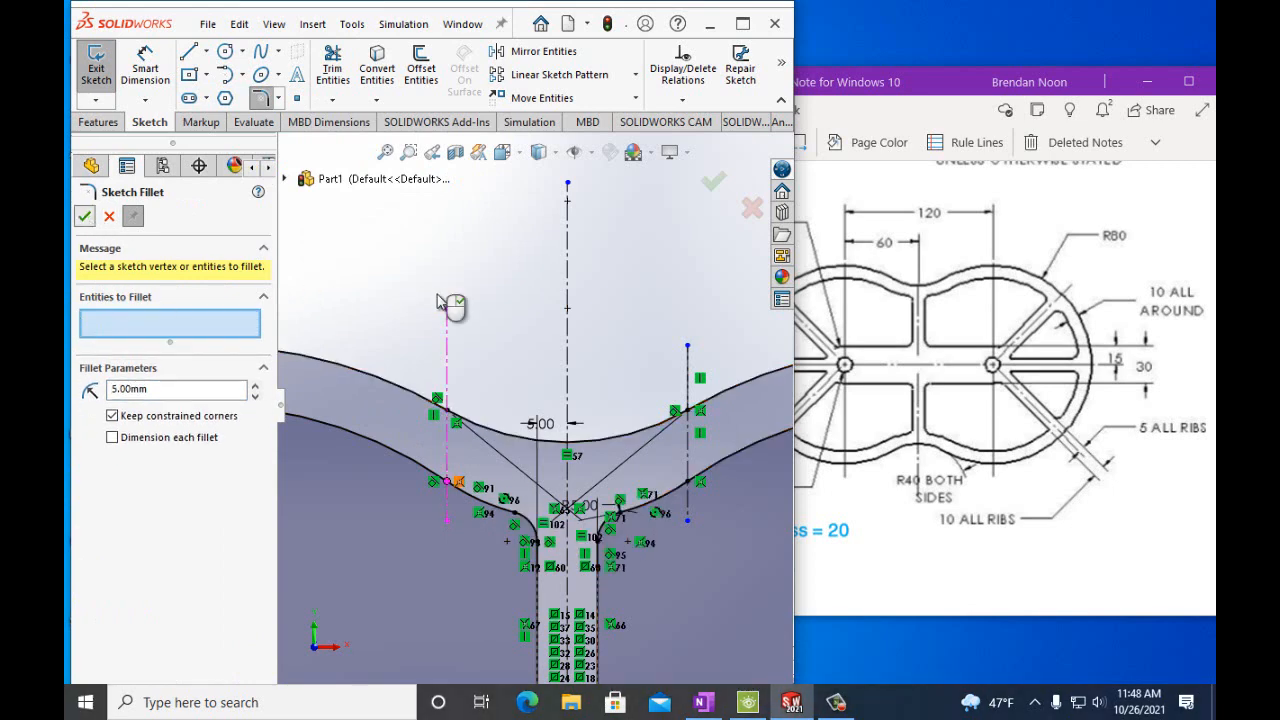
{"action": "scroll", "coordinate": [478, 323], "scroll_direction": "up", "scroll_amount": 2}
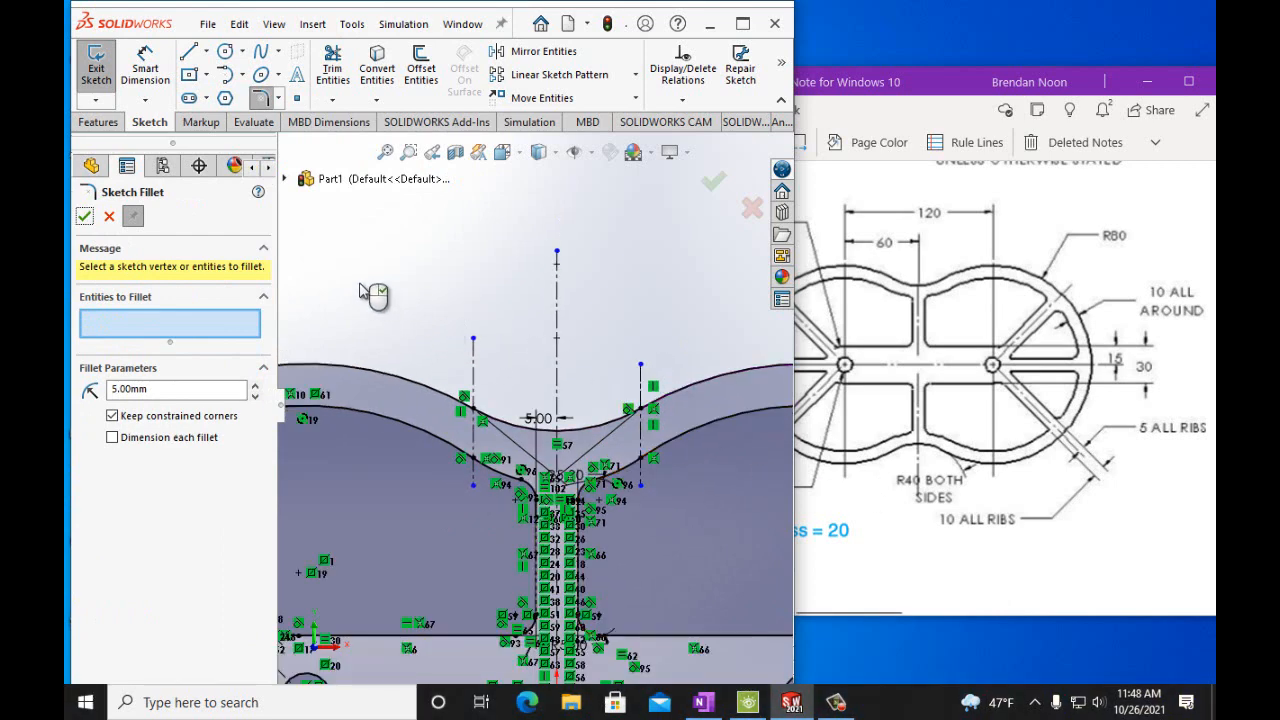
{"action": "left_click", "coordinate": [85, 217]}
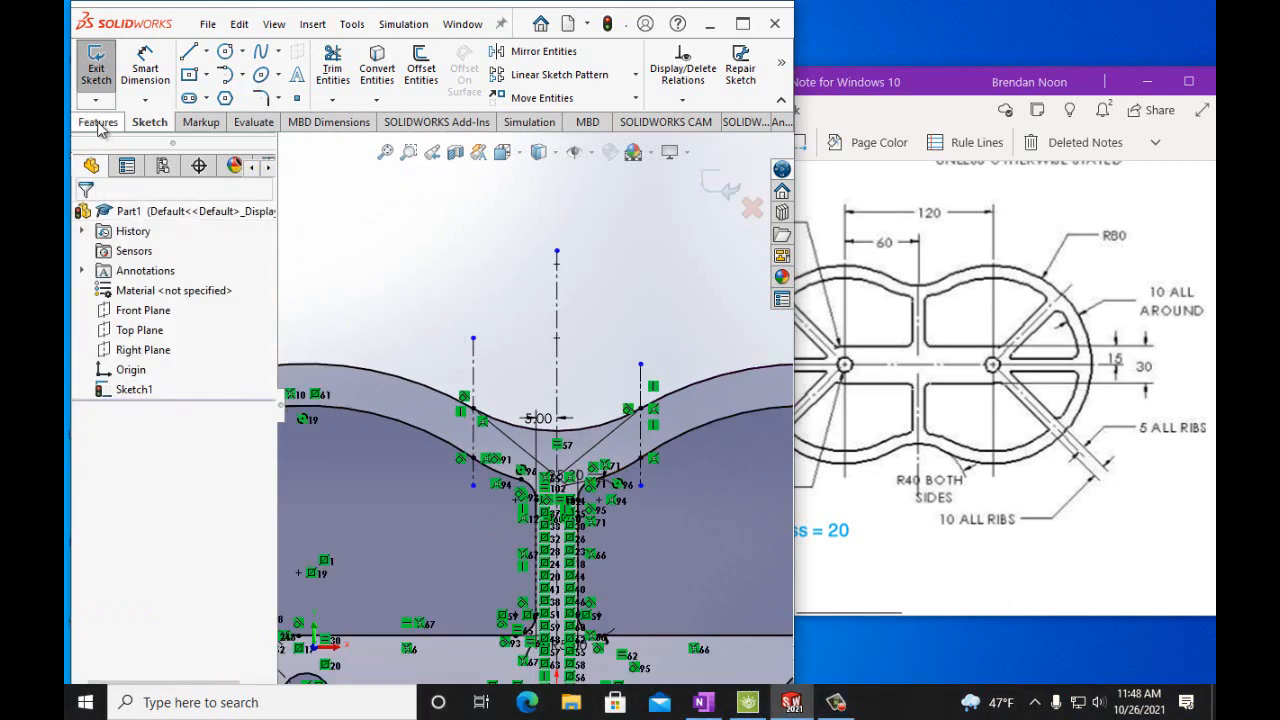
Extrude the sketch as a boss 20 mm deep.
{"action": "left_click", "coordinate": [98, 122]}
{"action": "left_click", "coordinate": [105, 90]}
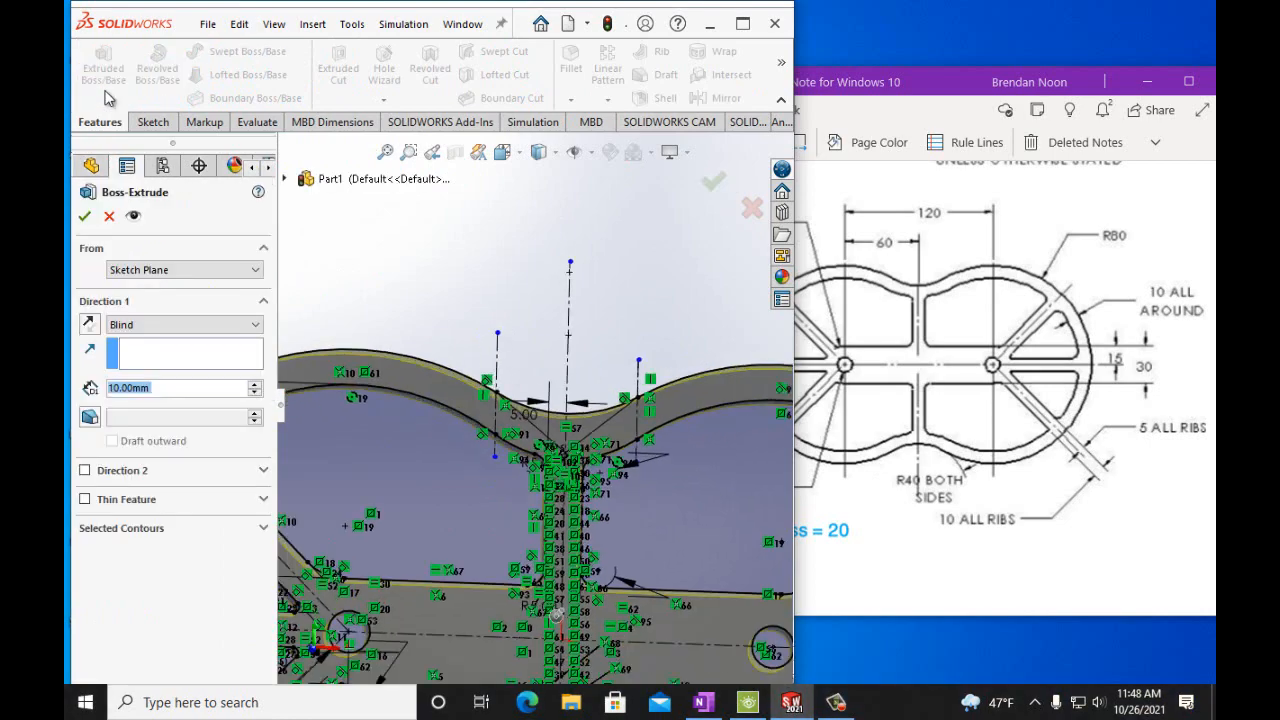
{"action": "left_click", "coordinate": [112, 389]}
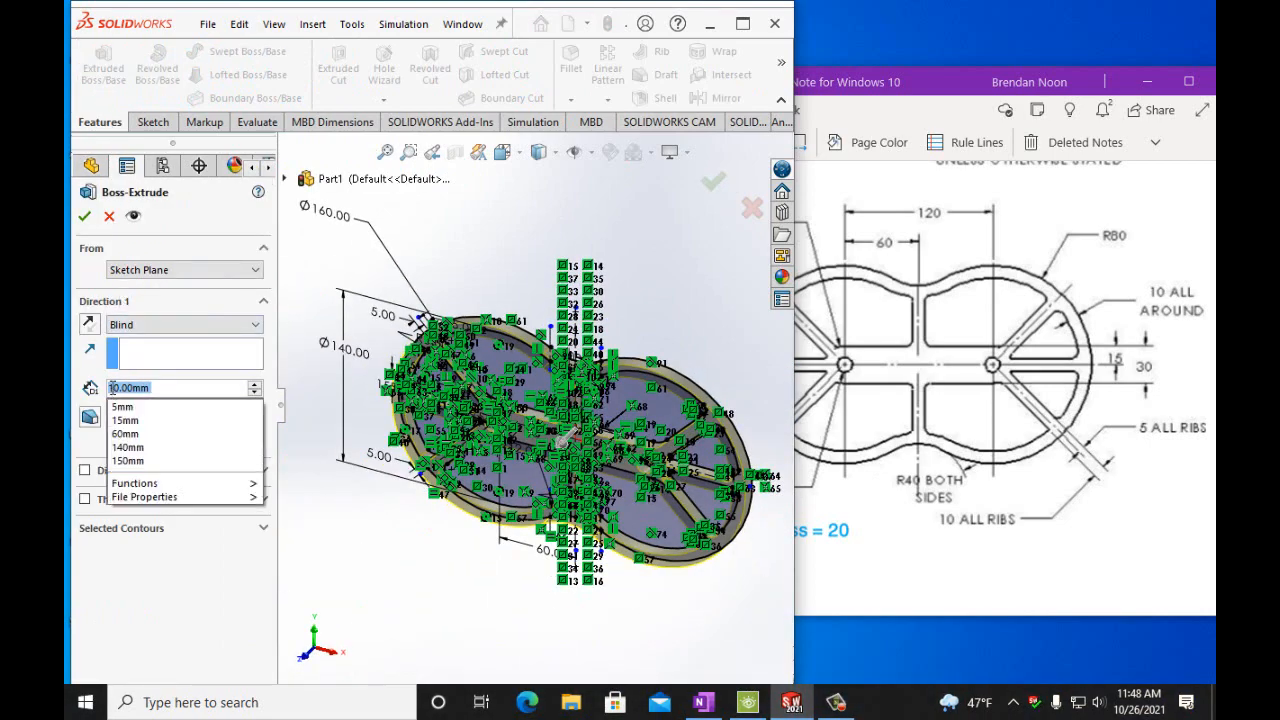
{"action": "left_click", "coordinate": [116, 388]}
{"action": "key", "text": "BackSpace"}
{"action": "type", "text": "2"}
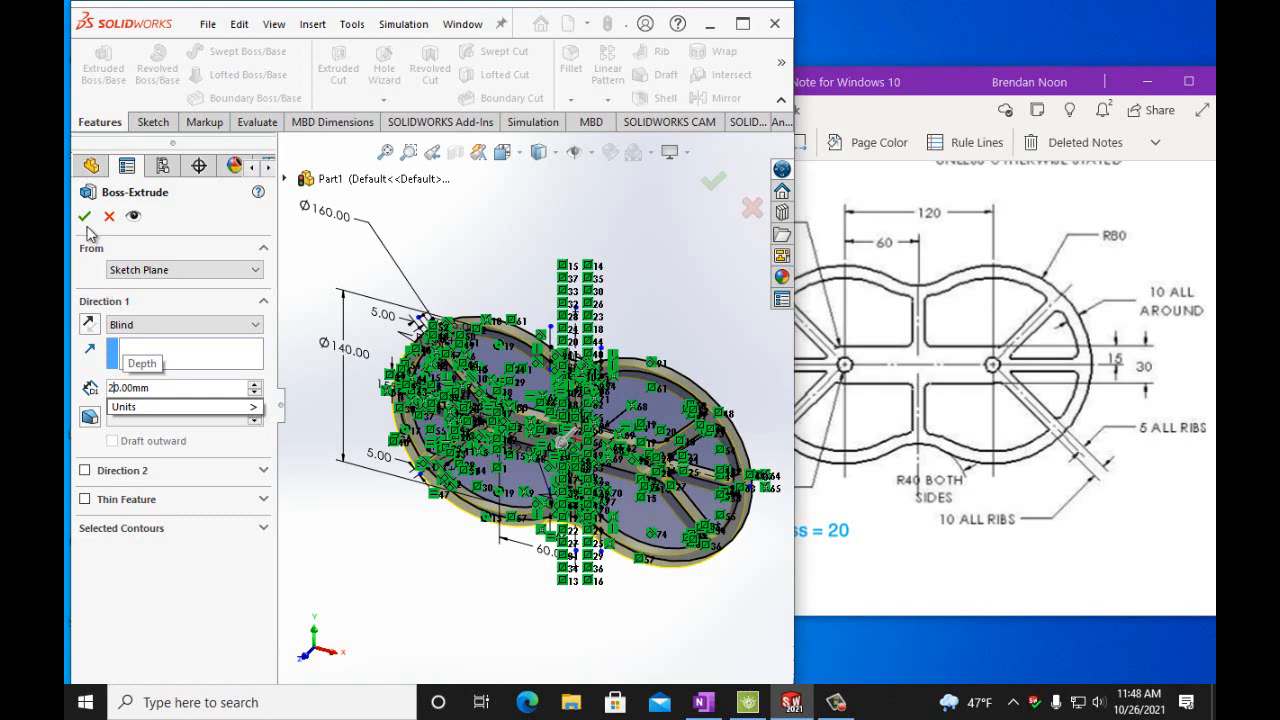
{"action": "left_click", "coordinate": [87, 222]}
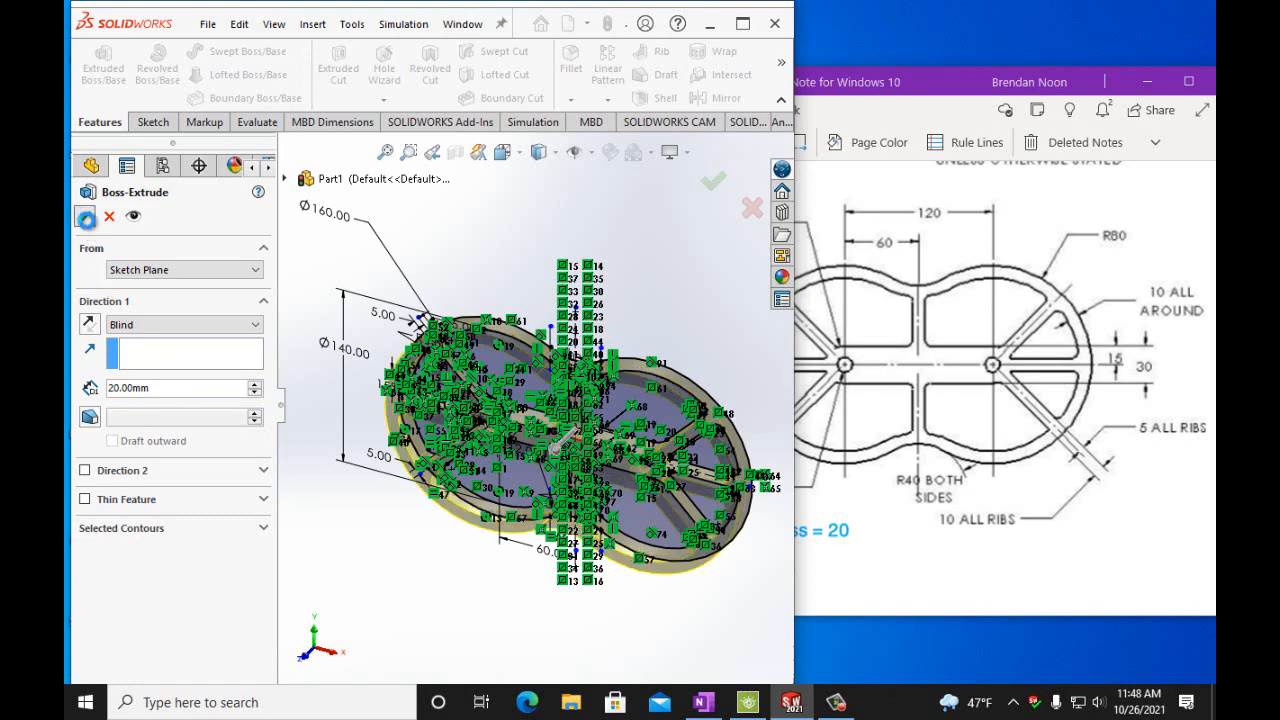
{"action": "left_click", "coordinate": [86, 219]}
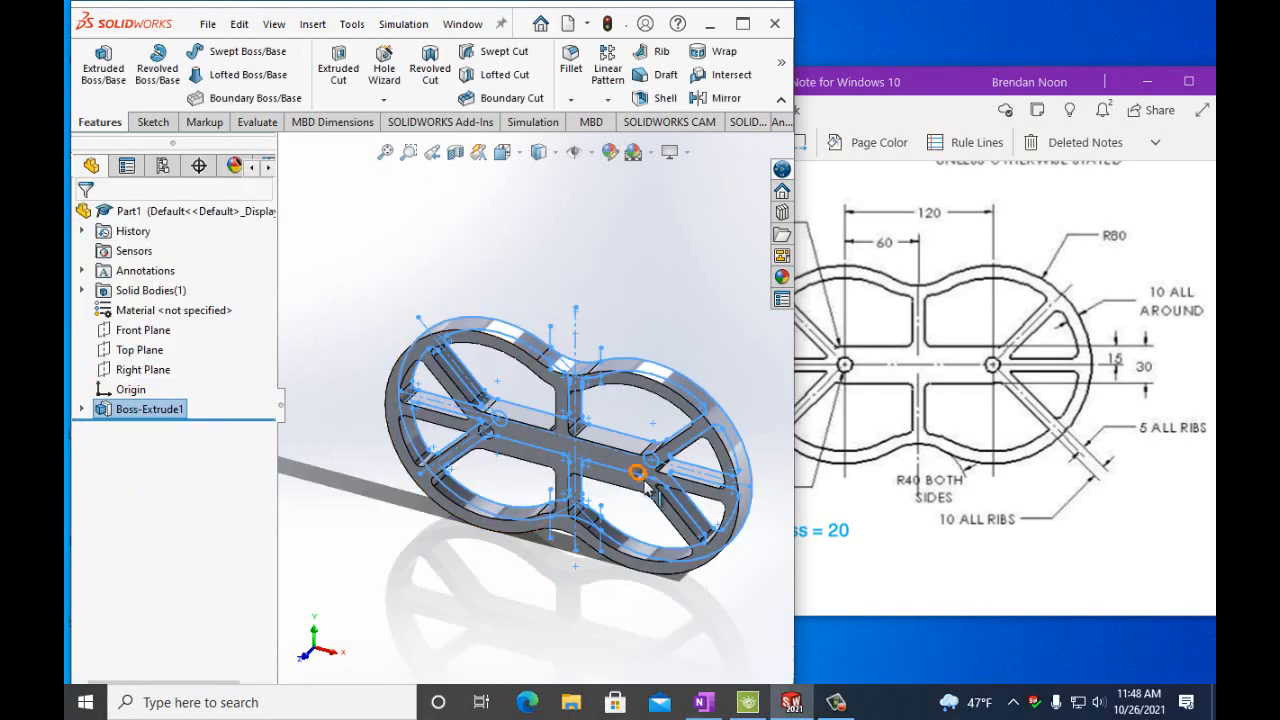
Switch to OneNote and scroll through the handout to the next figure's drawing.
{"action": "left_click", "coordinate": [400, 263]}
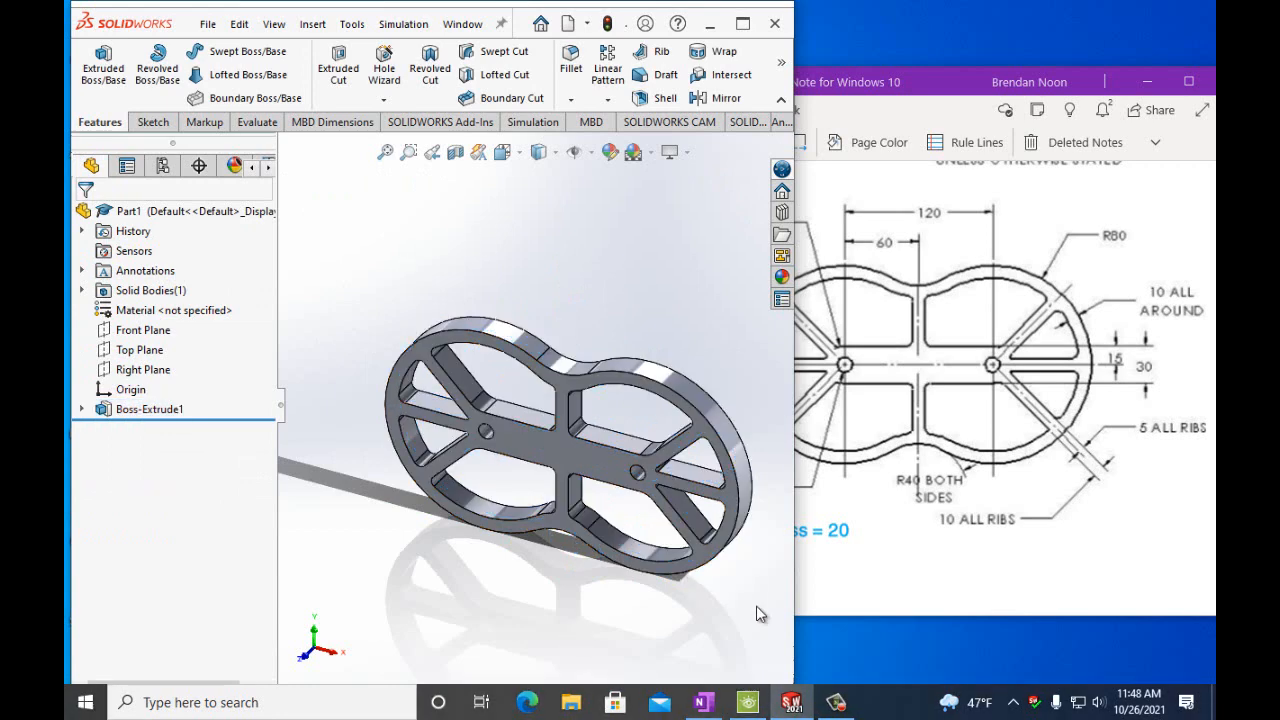
{"action": "scroll", "coordinate": [943, 586], "scroll_direction": "up", "scroll_amount": 5}
{"action": "left_click", "coordinate": [940, 614]}
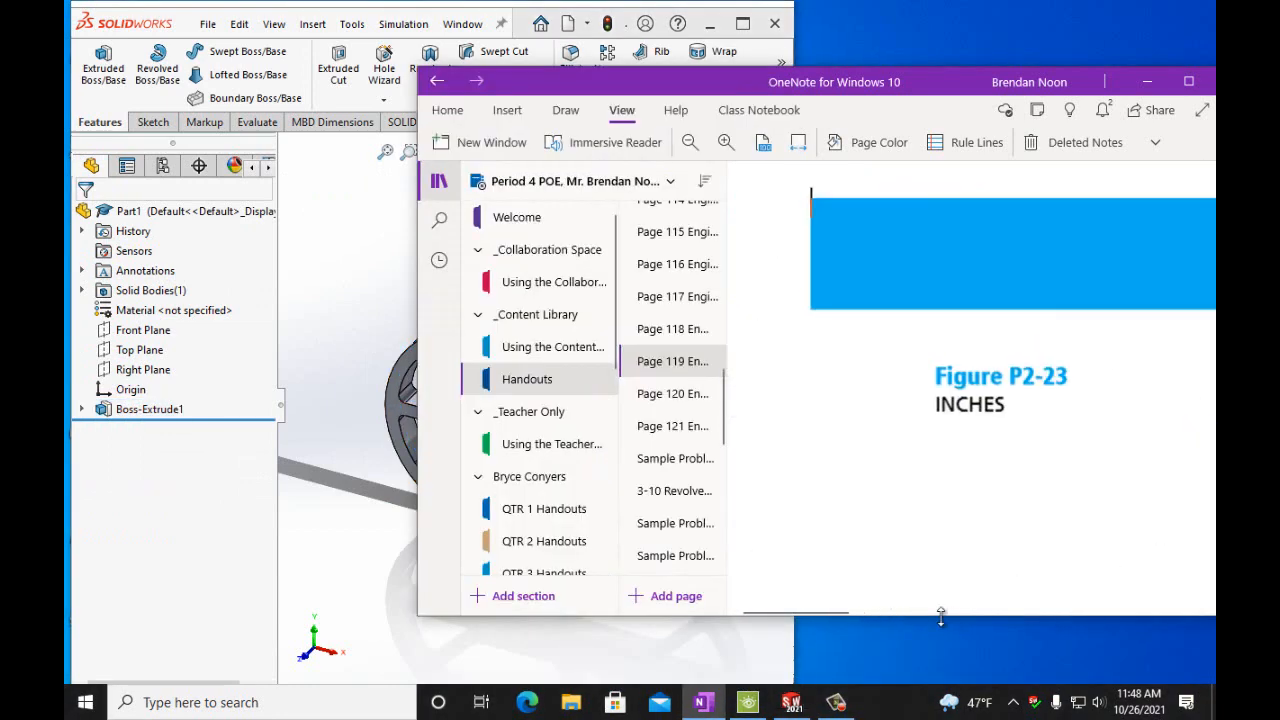
{"action": "left_click_drag", "start_coordinate": [843, 609], "coordinate": [946, 606]}
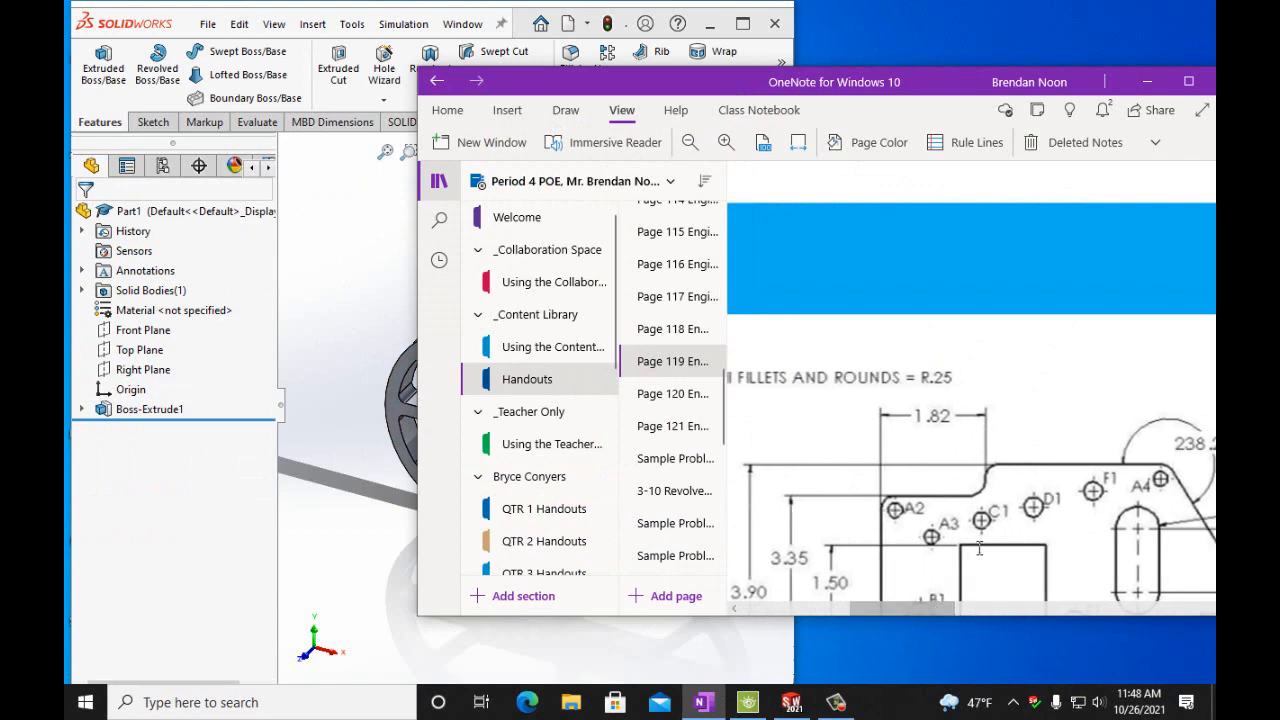
Scroll through the handout to find the Figure P2-24 caption and its thickness note.
{"action": "scroll", "coordinate": [979, 548], "scroll_direction": "down", "scroll_amount": 3}
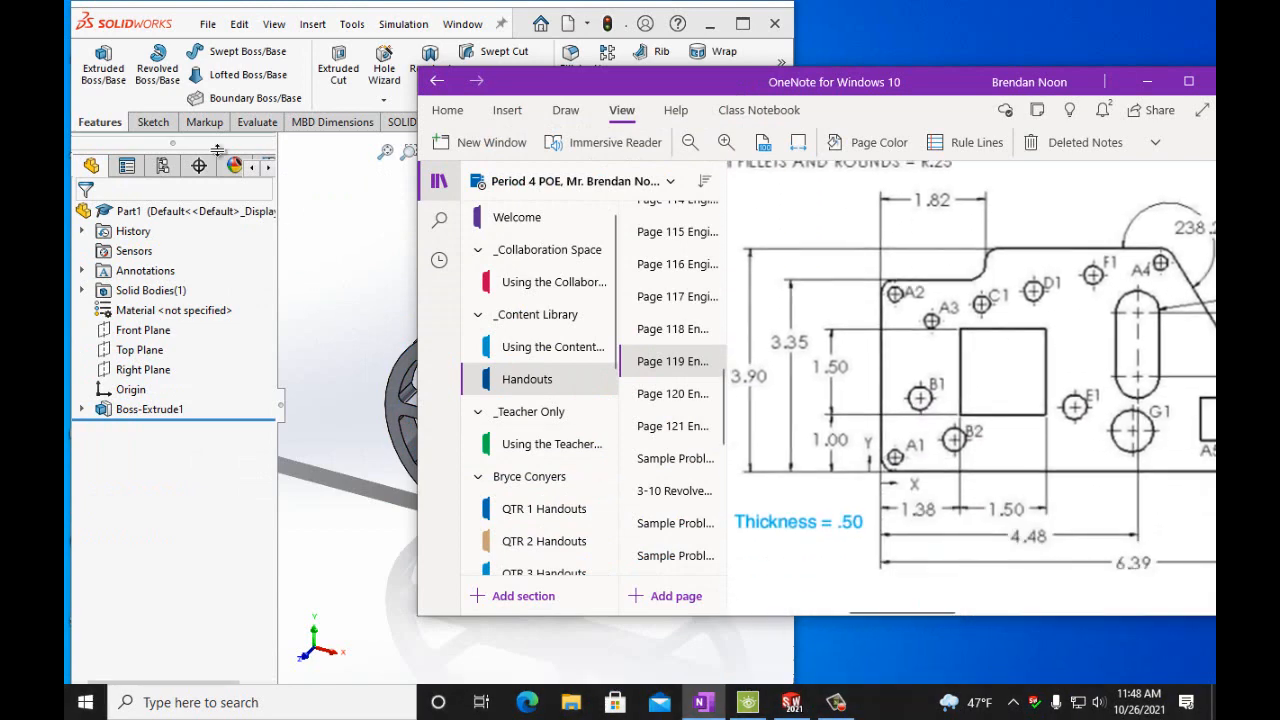
{"action": "scroll", "coordinate": [954, 488], "scroll_direction": "down", "scroll_amount": 10}
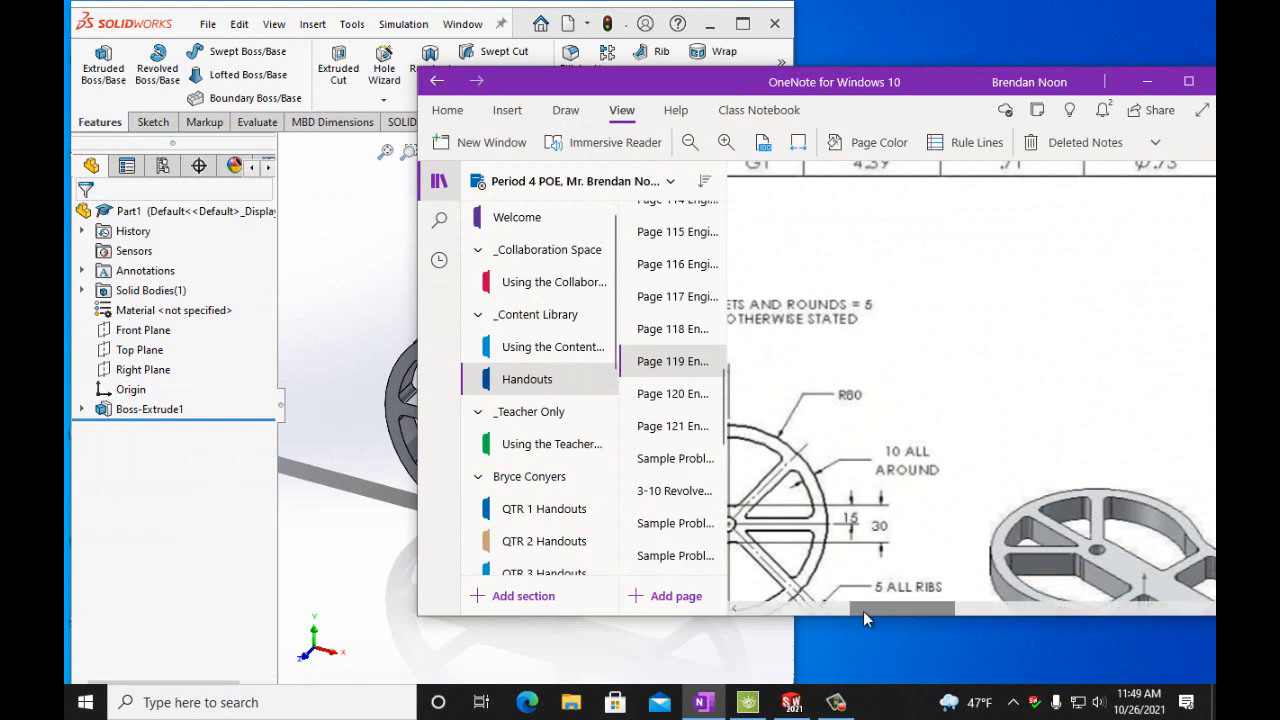
{"action": "left_click_drag", "start_coordinate": [863, 611], "coordinate": [776, 609]}
{"action": "scroll", "coordinate": [823, 530], "scroll_direction": "down", "scroll_amount": 5}
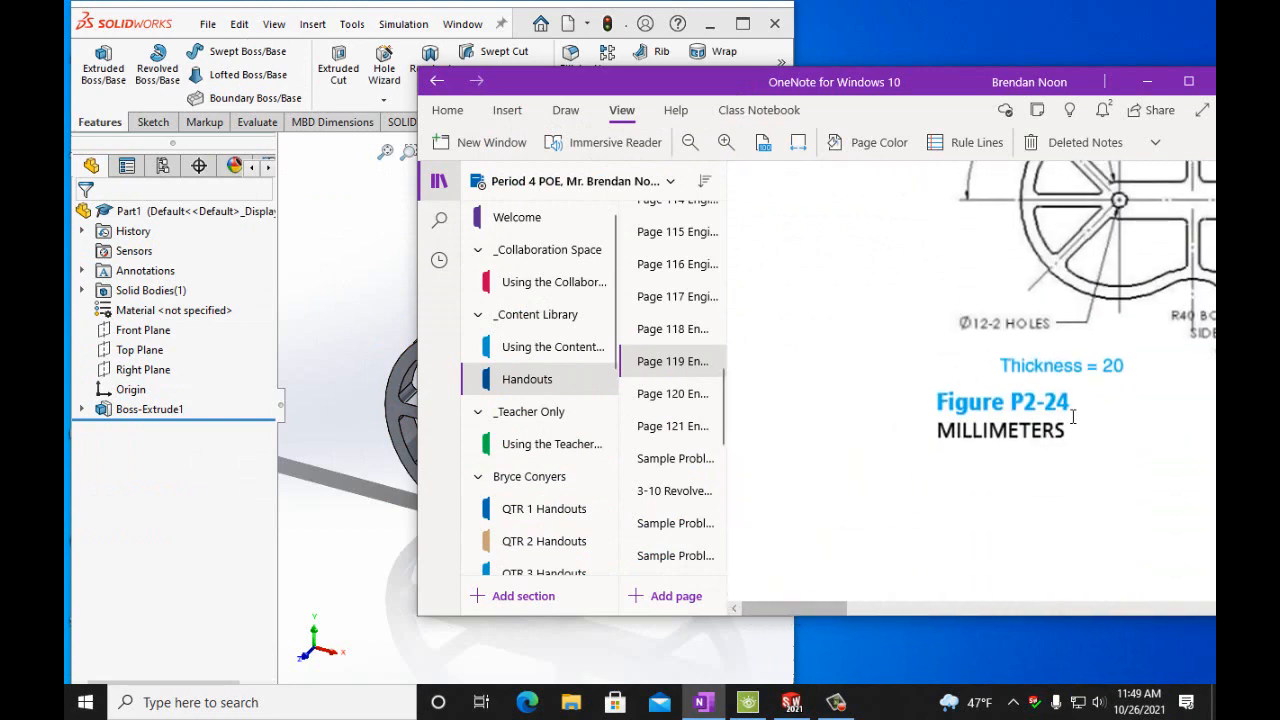
Switch back to SOLIDWORKS and save the part as PartP2-24.
{"action": "left_click", "coordinate": [183, 19]}
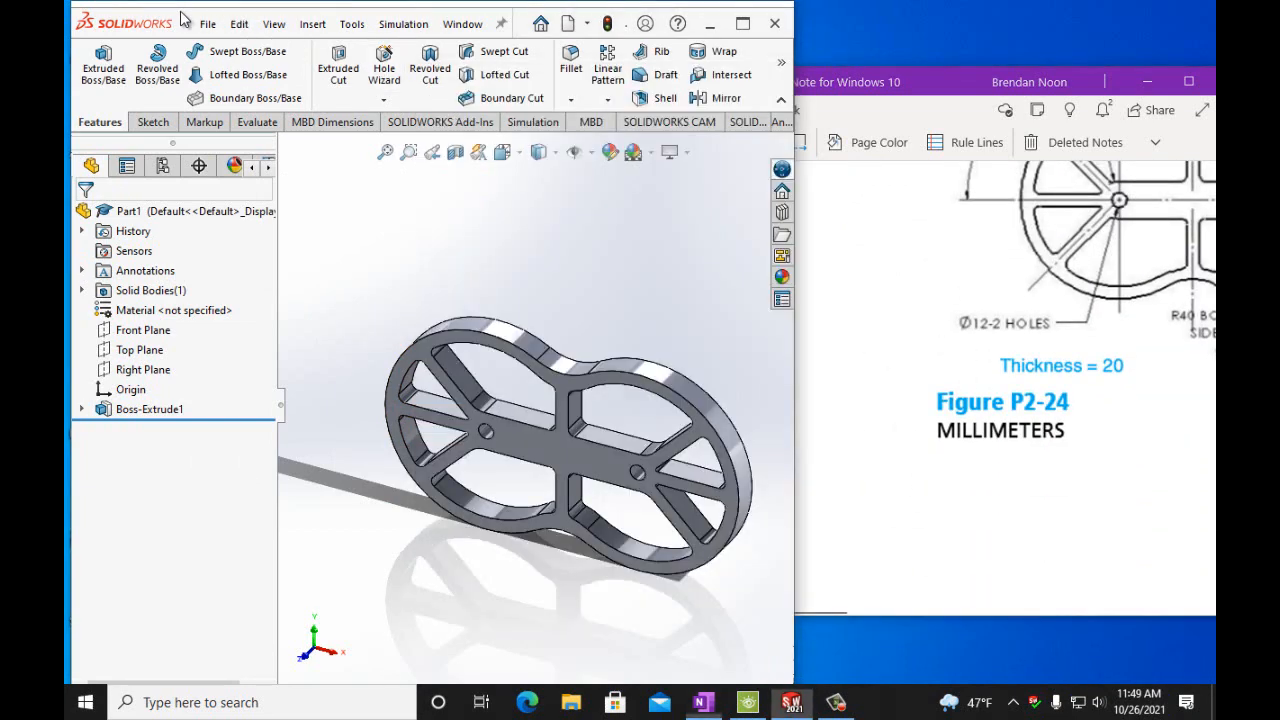
{"action": "left_click", "coordinate": [207, 23]}
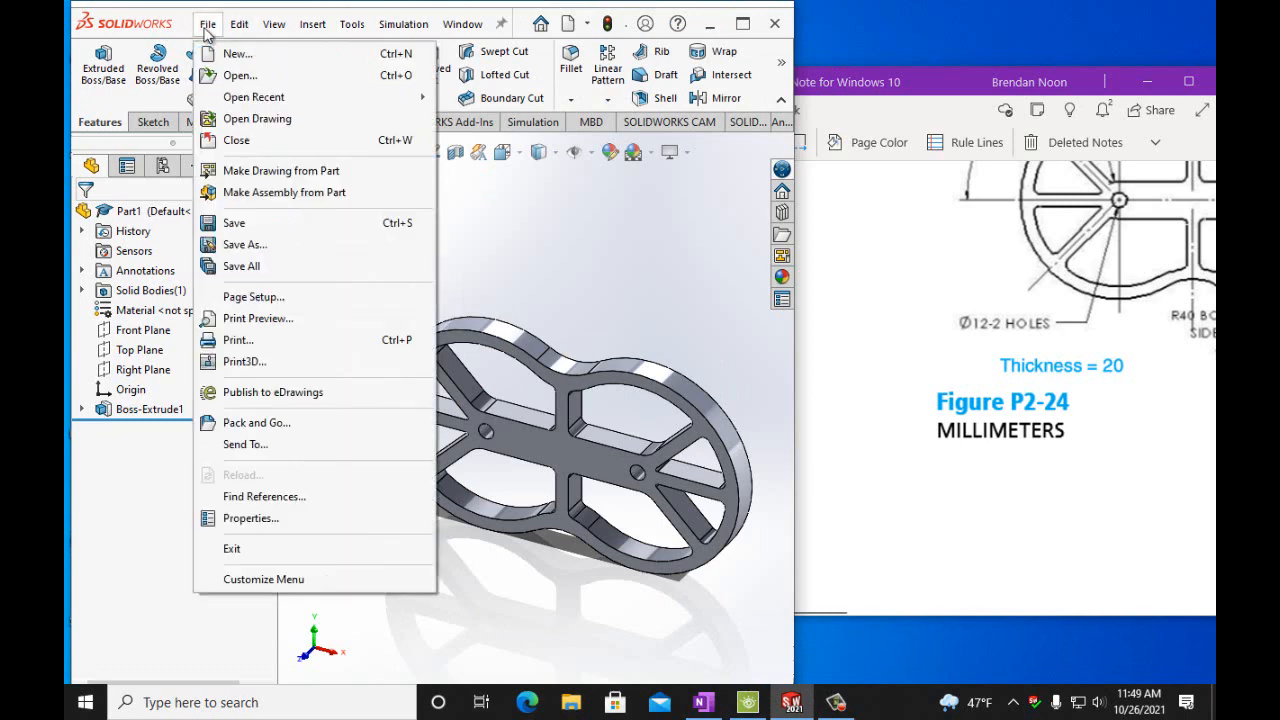
{"action": "left_click", "coordinate": [240, 247]}
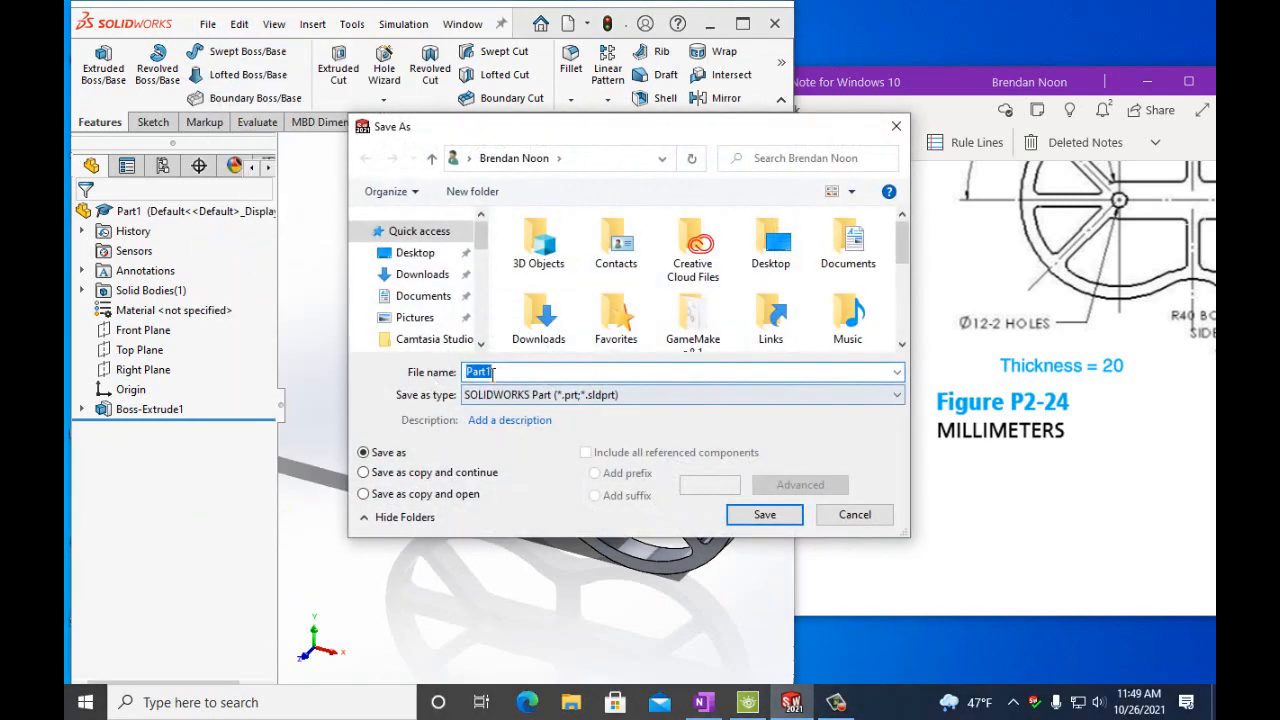
{"action": "left_click", "coordinate": [493, 372]}
{"action": "key", "text": "BackSpace"}
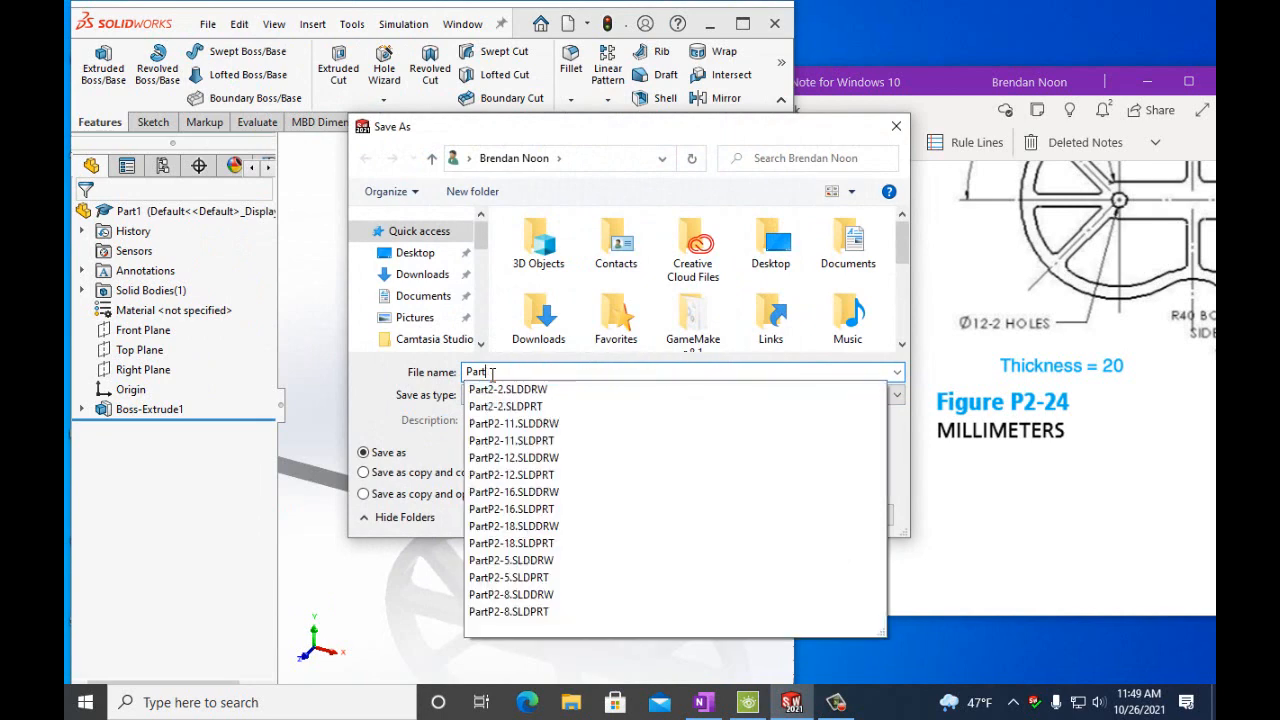
{"action": "type", "text": "P2-24"}
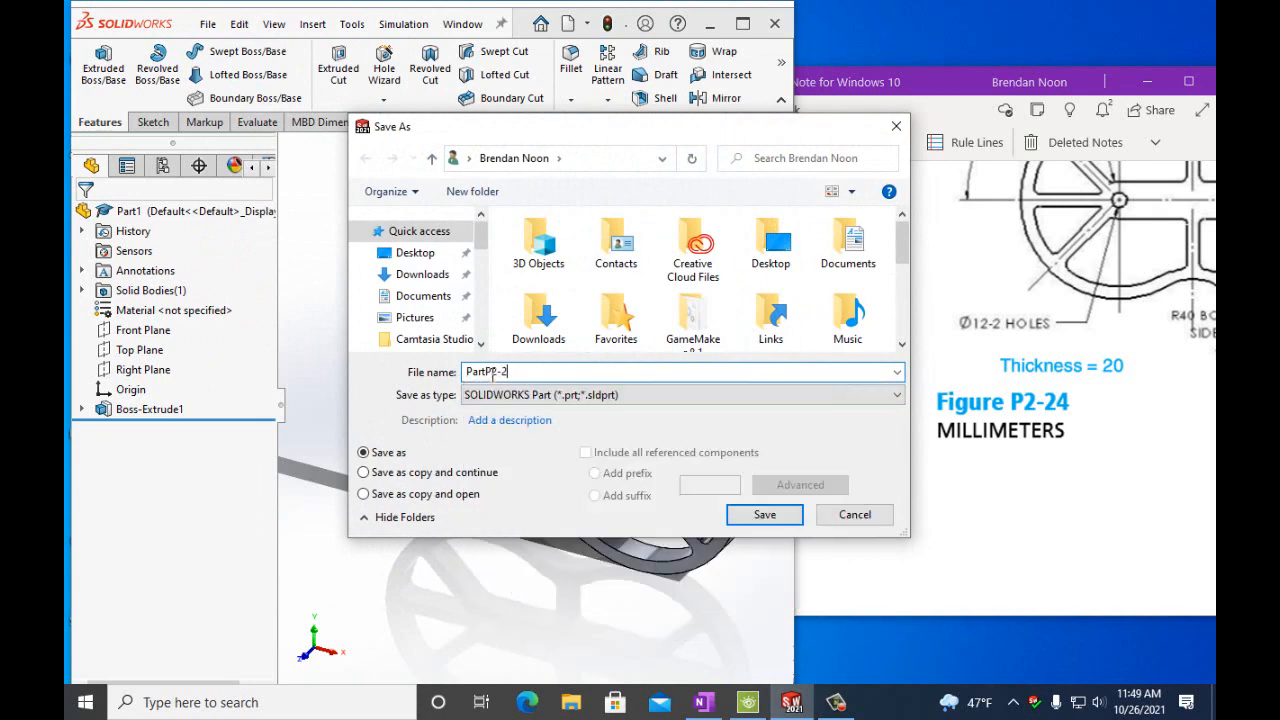
{"action": "left_click", "coordinate": [764, 515]}
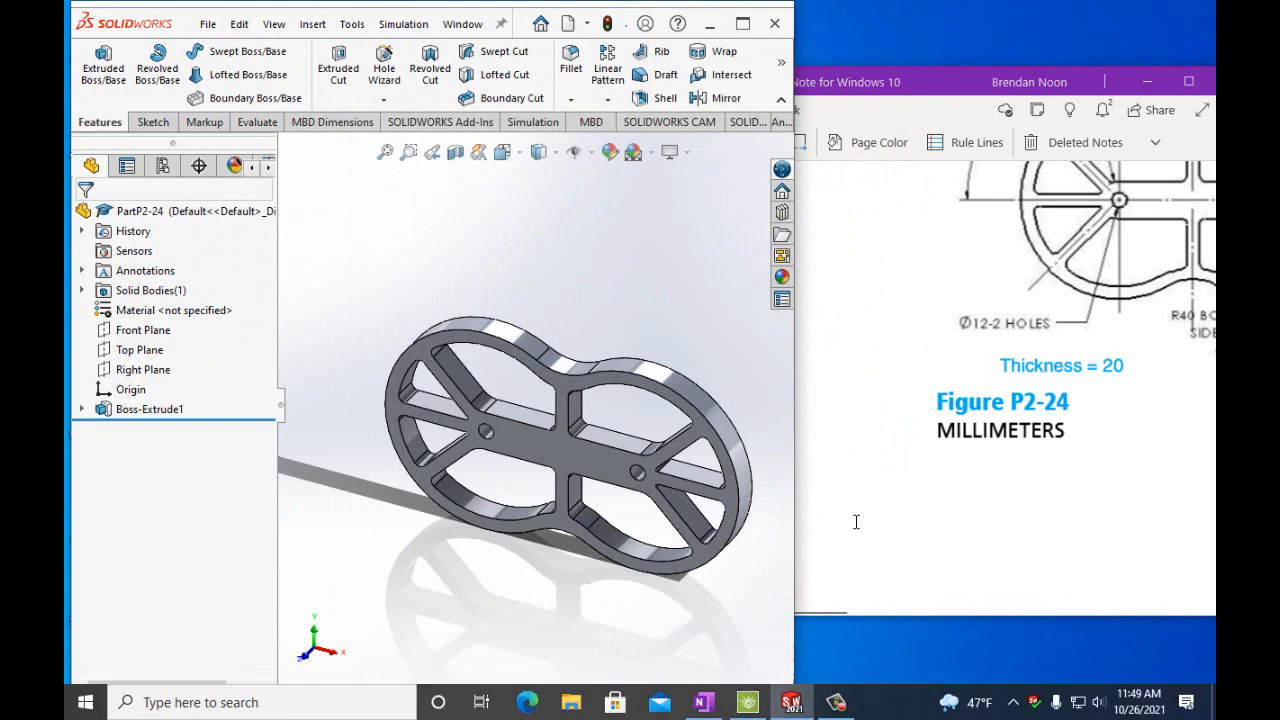
{"action": "left_click", "coordinate": [836, 700]}
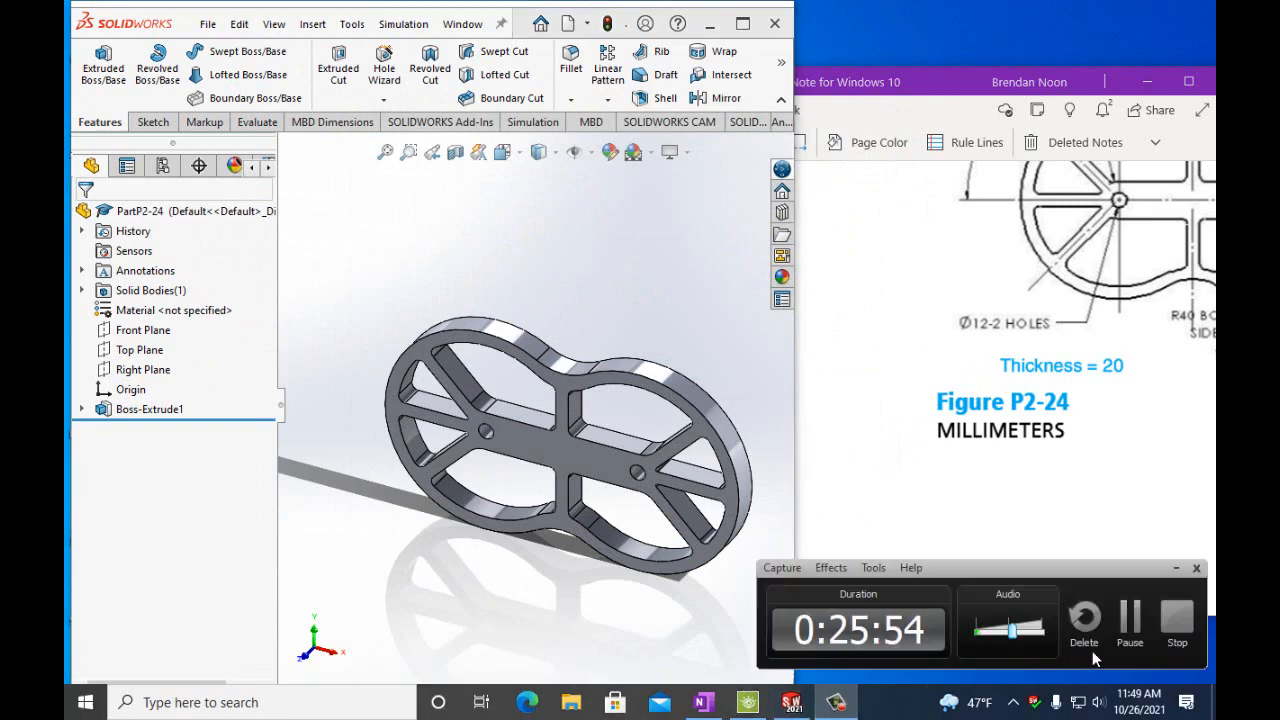
{"action": "left_click", "coordinate": [1138, 636]}
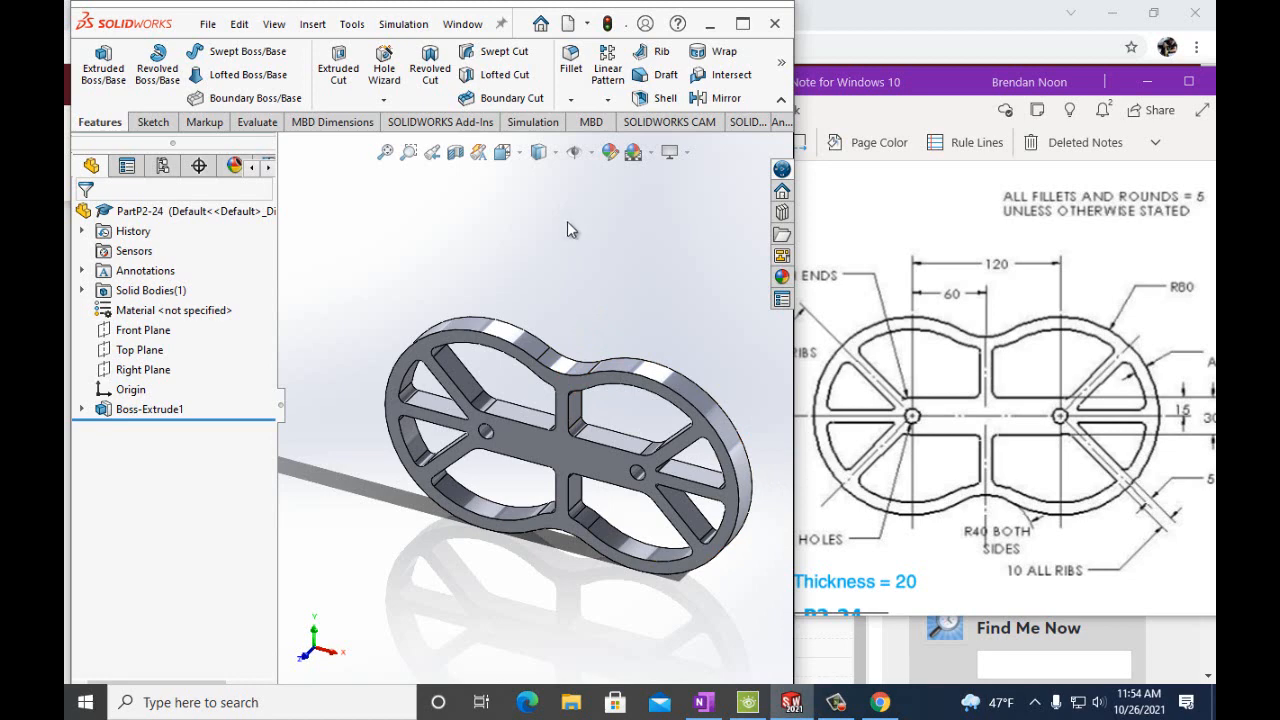
{"action": "left_click", "coordinate": [208, 24]}
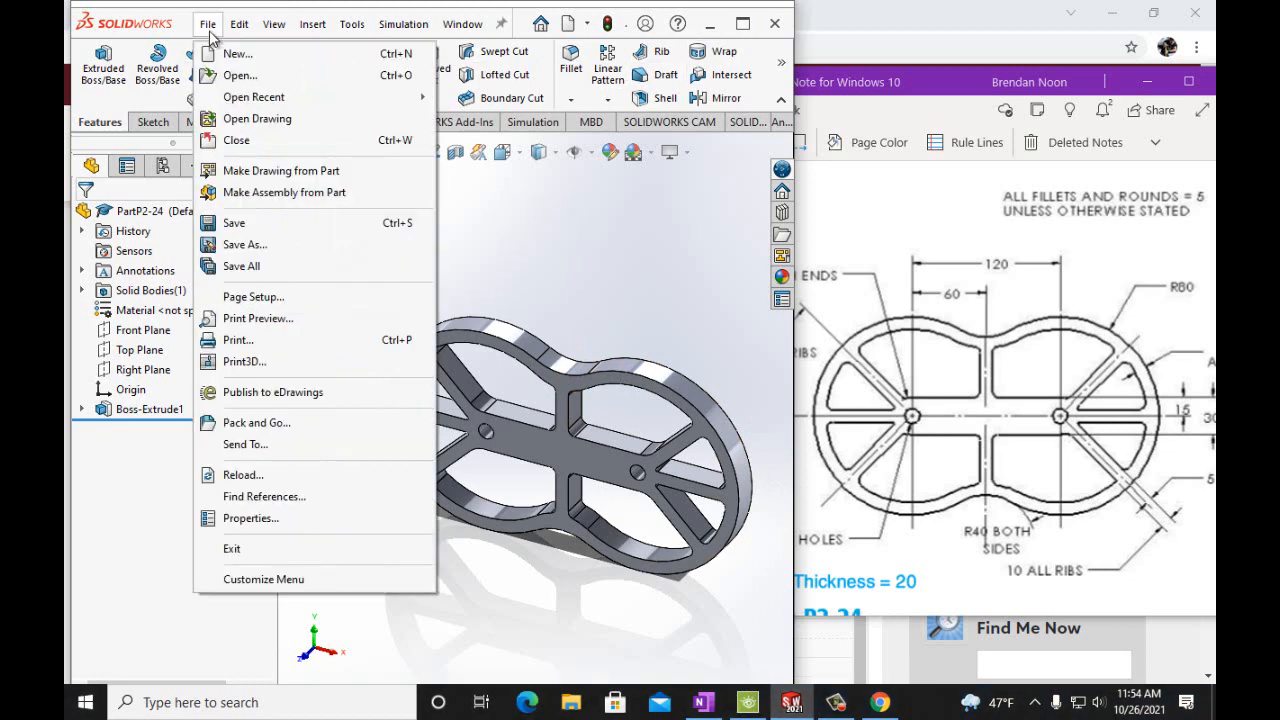
{"action": "left_click", "coordinate": [245, 244]}
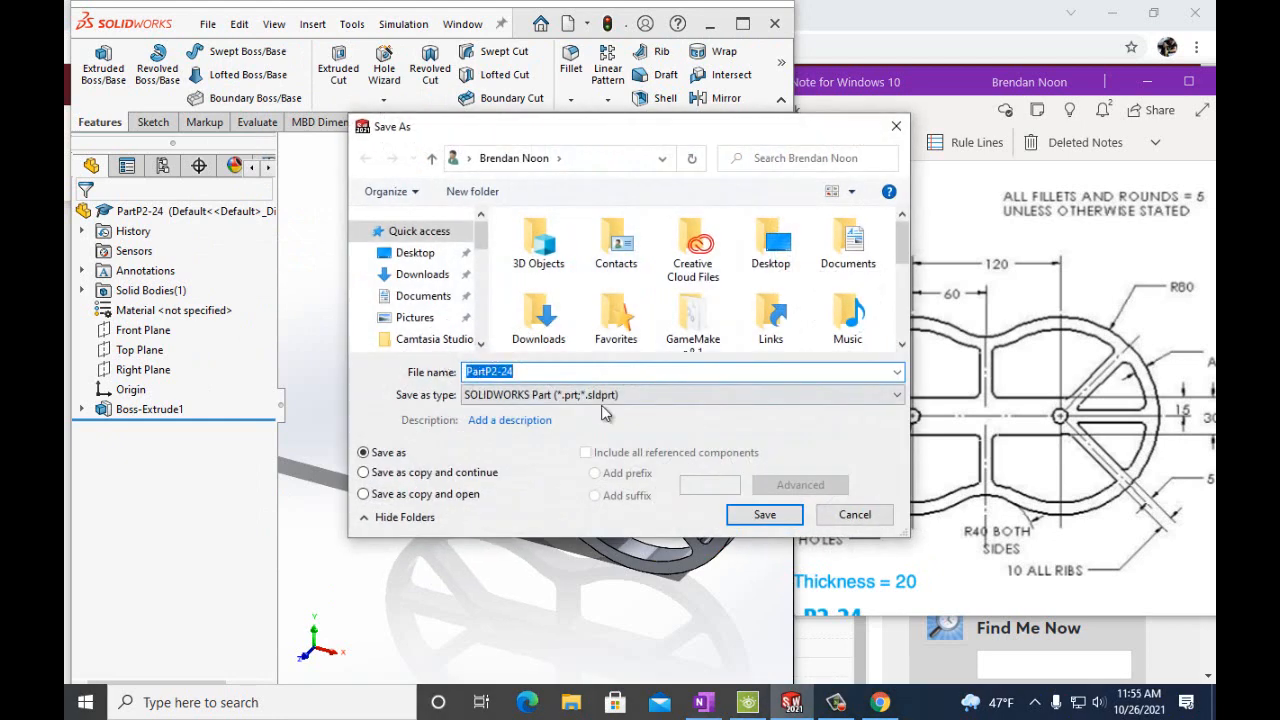
{"action": "left_click", "coordinate": [834, 518]}
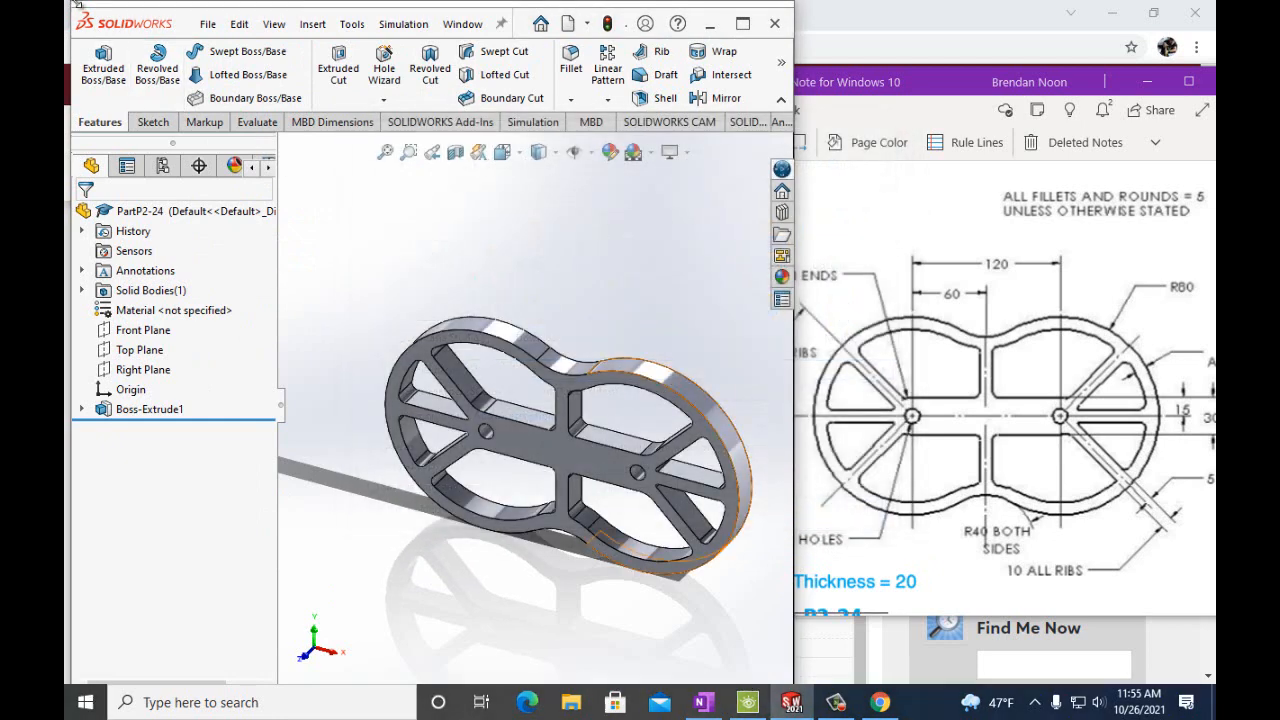
Make a drawing from the part on an A (ANSI) Landscape sheet and enlarge the drawing window.
{"action": "left_click", "coordinate": [208, 26]}
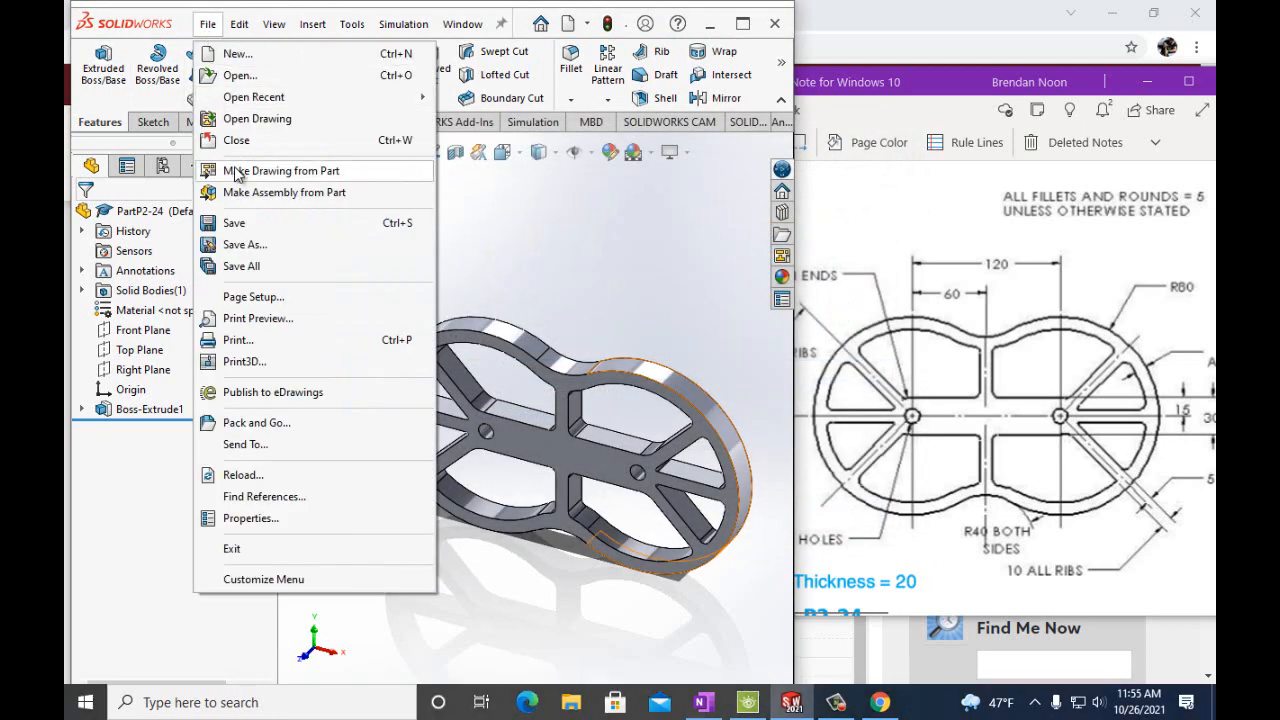
{"action": "left_click", "coordinate": [203, 167]}
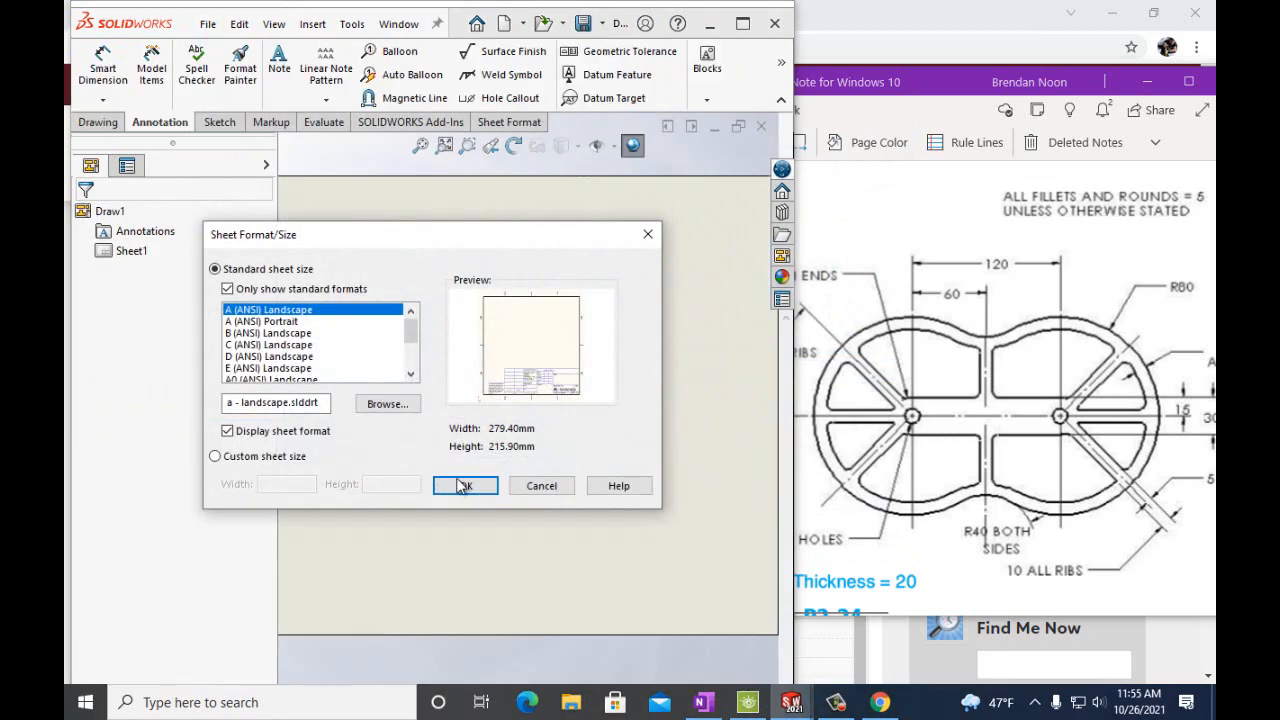
{"action": "left_click", "coordinate": [463, 486]}
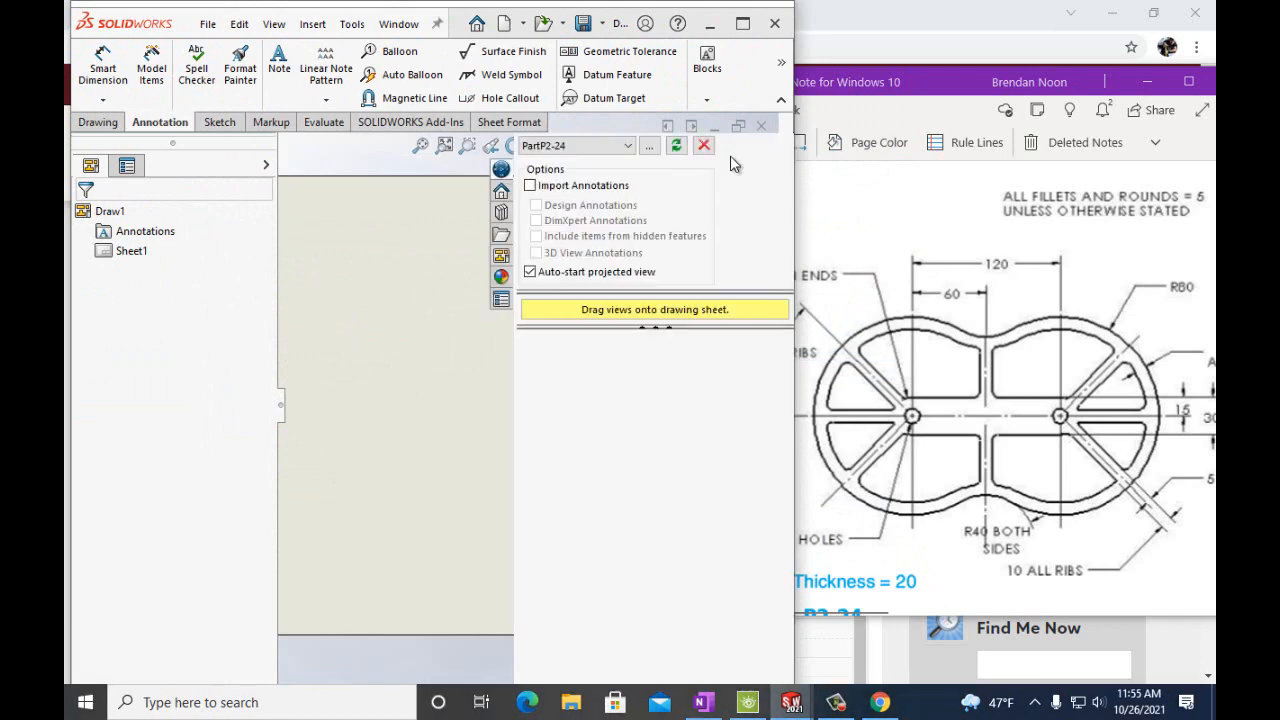
{"action": "left_click", "coordinate": [742, 22]}
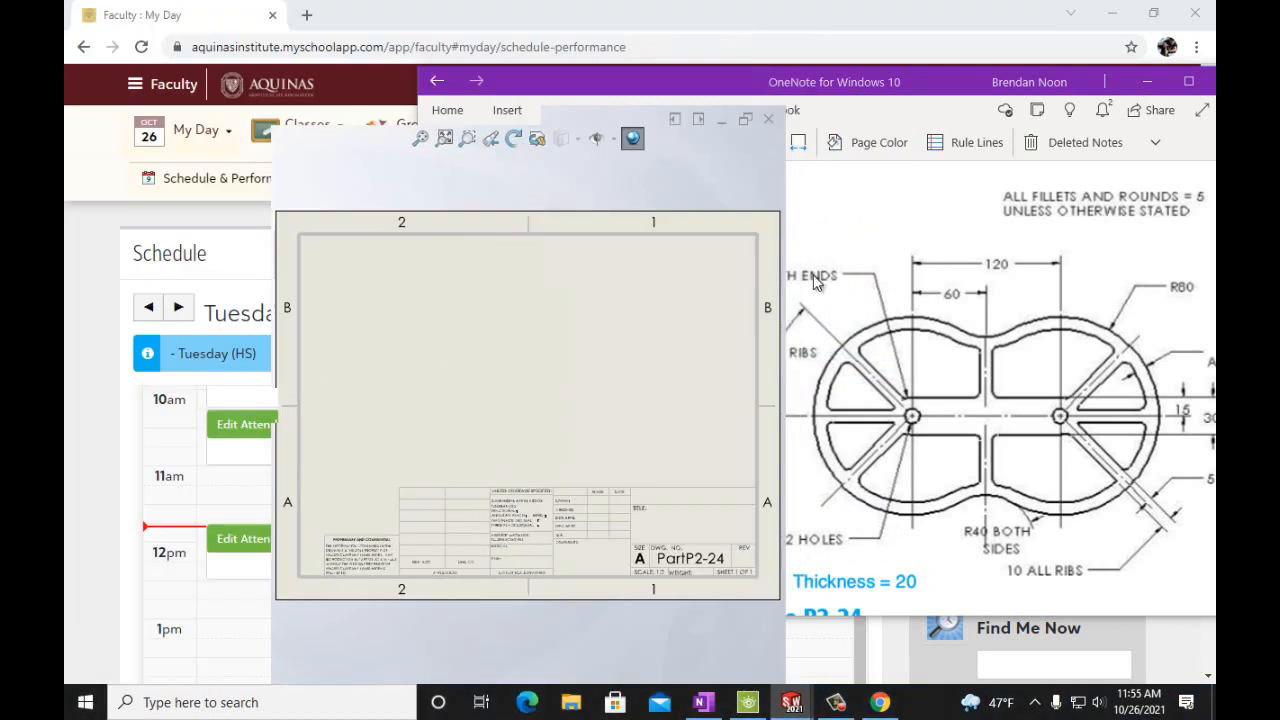
Place a view of the part on the sheet and set its display style to shaded with edges.
{"action": "left_click_drag", "start_coordinate": [988, 630], "coordinate": [752, 330]}
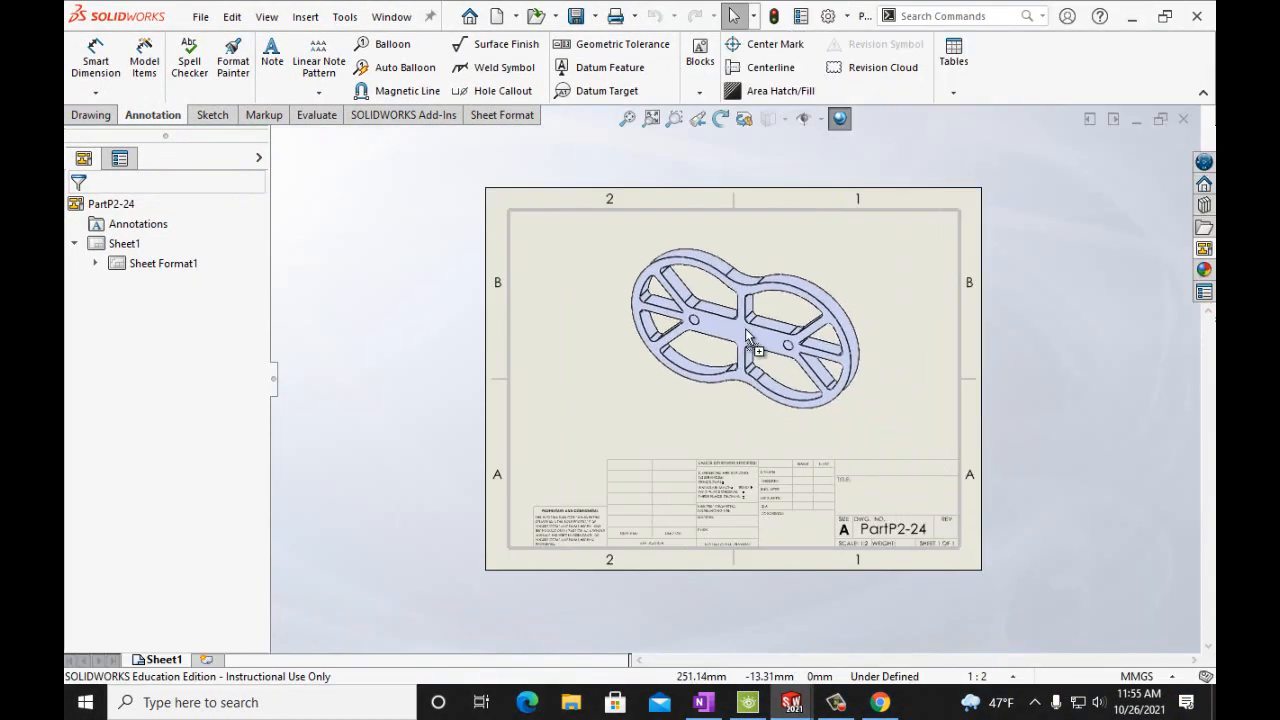
{"action": "scroll", "coordinate": [250, 410], "scroll_direction": "down", "scroll_amount": 5}
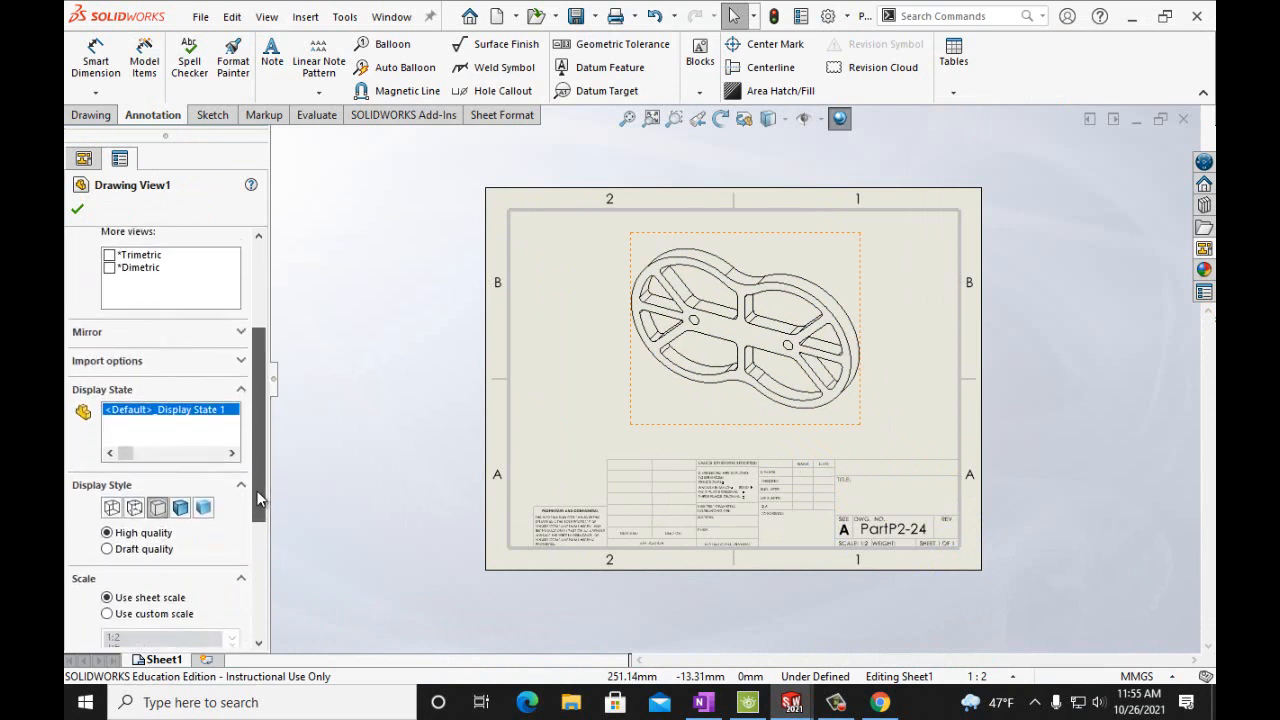
{"action": "left_click", "coordinate": [181, 481]}
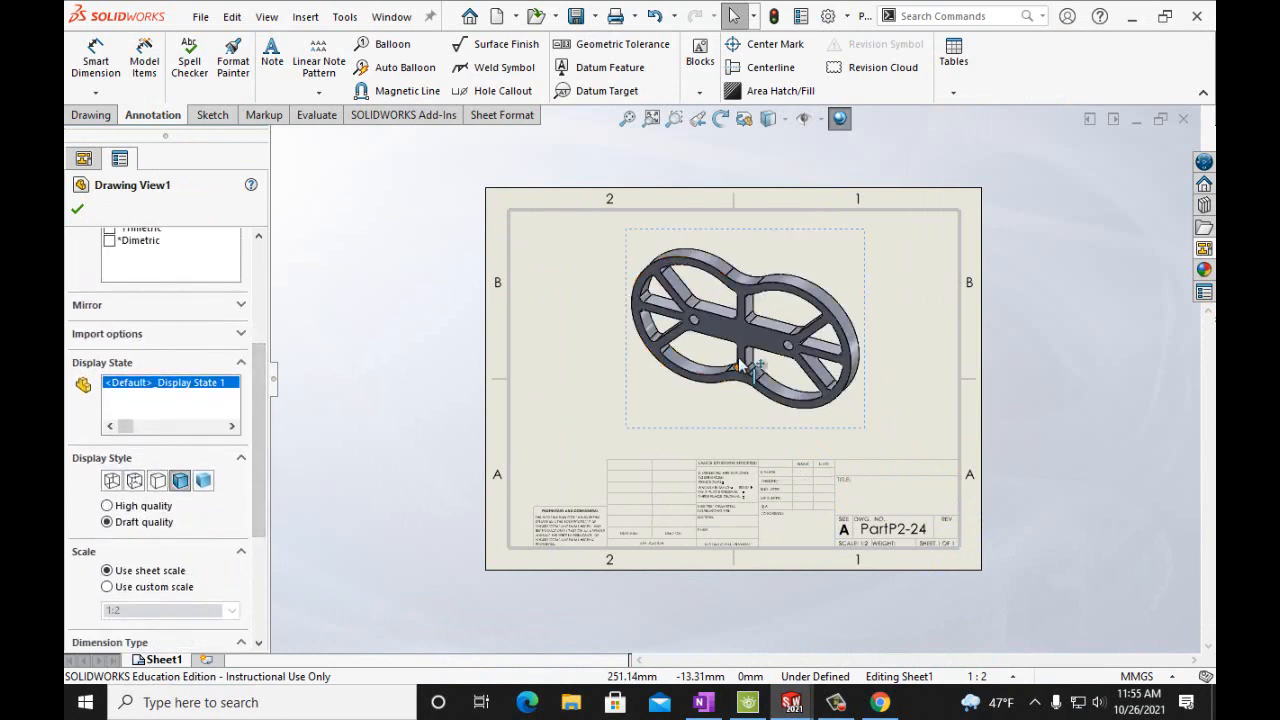
{"action": "left_click", "coordinate": [79, 209]}
Add a note with the author's name in the title block's drawn-by field.
{"action": "left_click", "coordinate": [272, 58]}
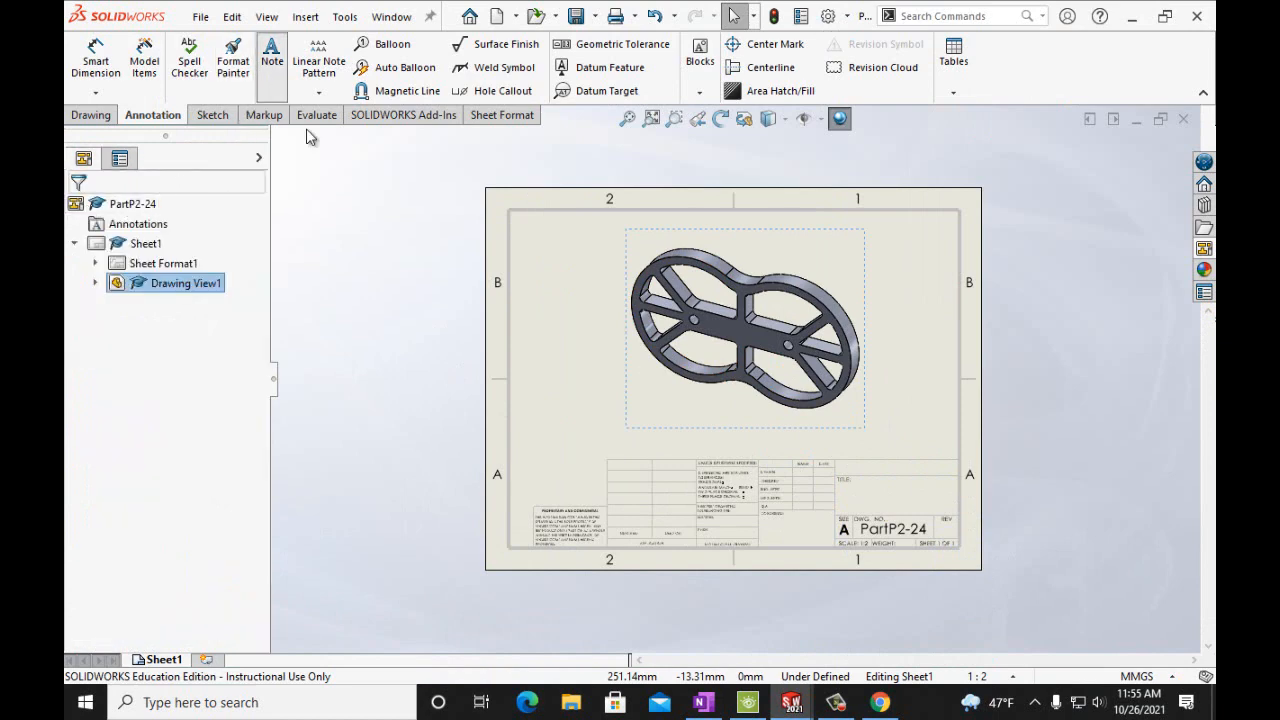
{"action": "left_click", "coordinate": [847, 463]}
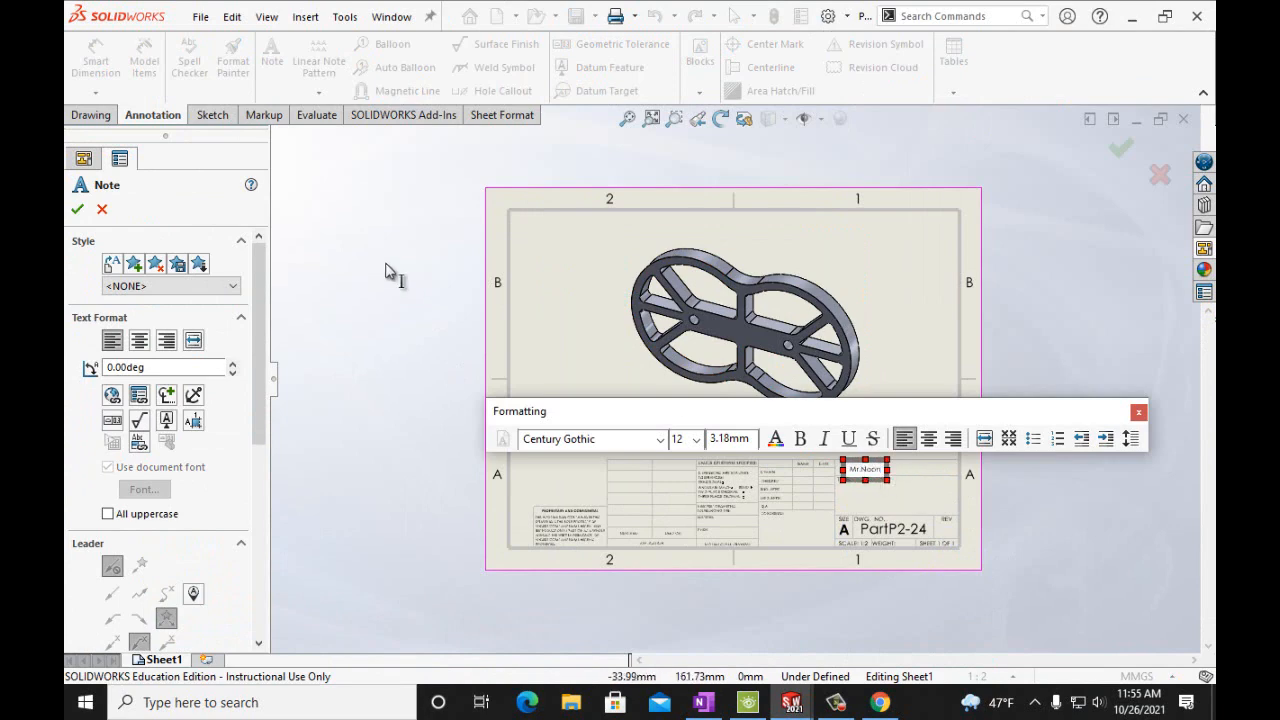
{"action": "left_click", "coordinate": [79, 210]}
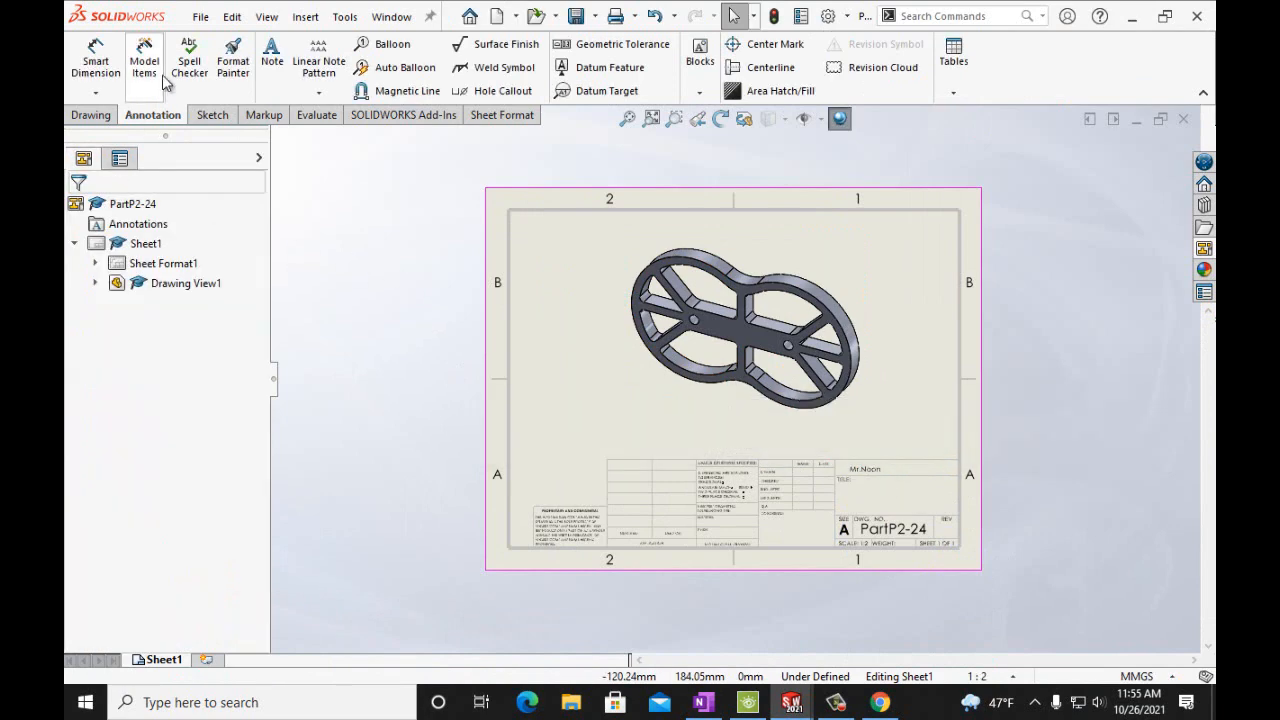
Save the drawing as PartP2-24.
{"action": "left_click", "coordinate": [200, 17]}
{"action": "left_click", "coordinate": [231, 163]}
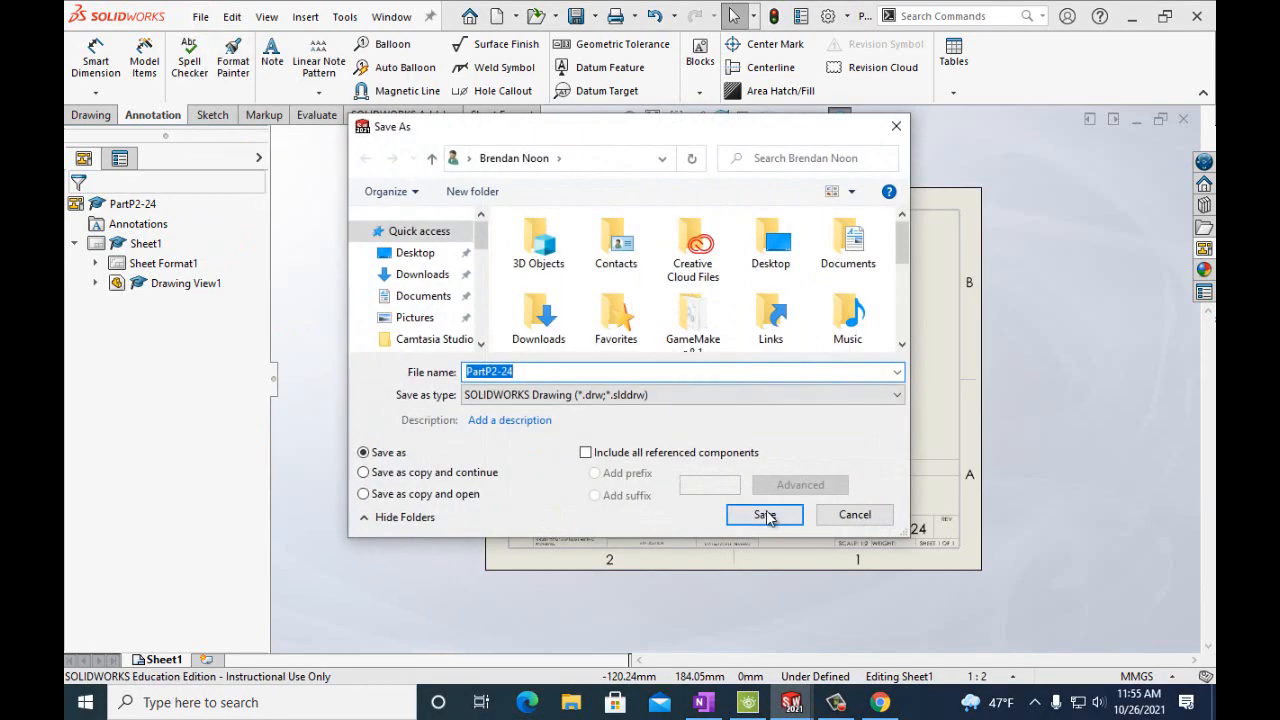
{"action": "left_click", "coordinate": [765, 515]}
Print the drawing to OneNote for Windows 10 and insert the printout into the Handouts section.
{"action": "left_click", "coordinate": [201, 18]}
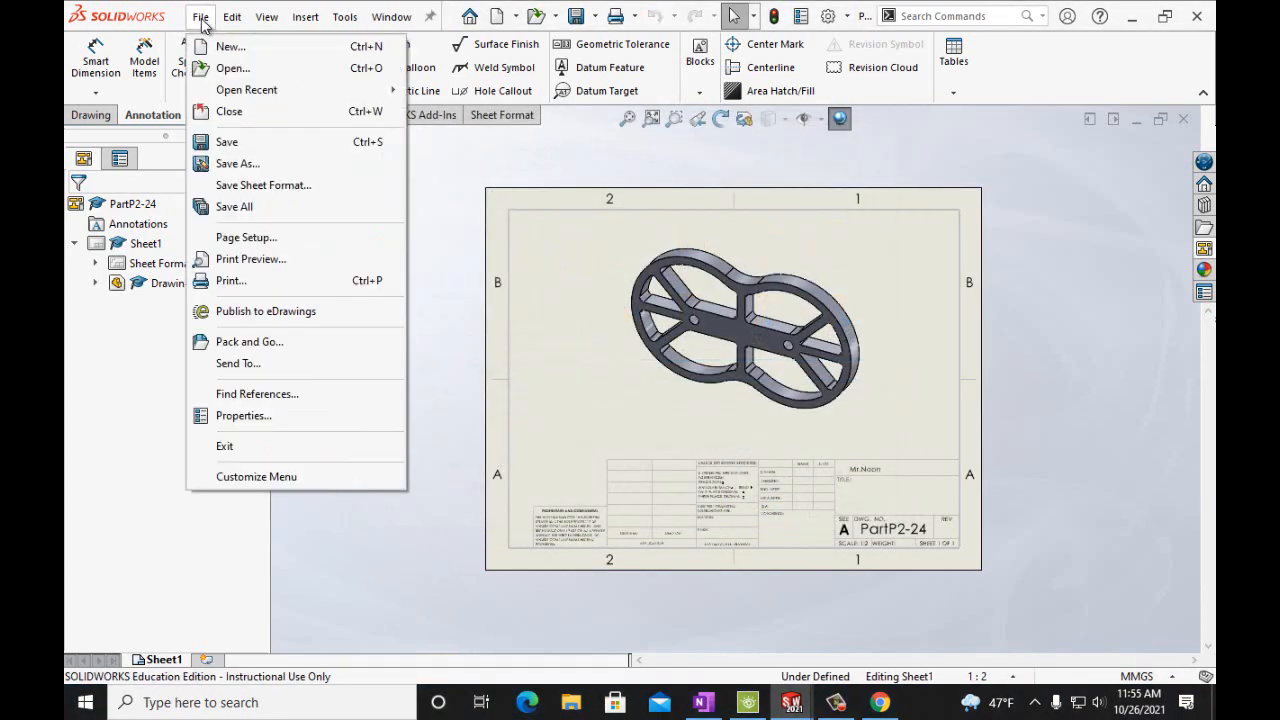
{"action": "left_click", "coordinate": [231, 280]}
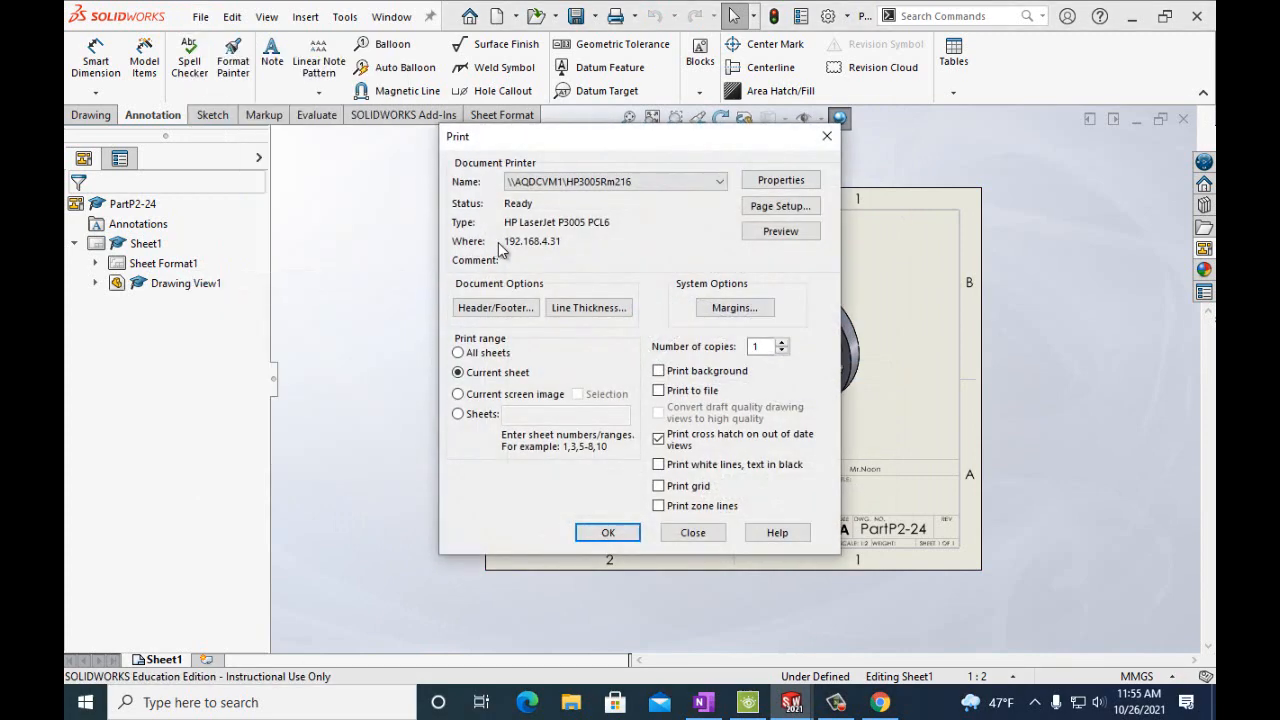
{"action": "left_click", "coordinate": [713, 187]}
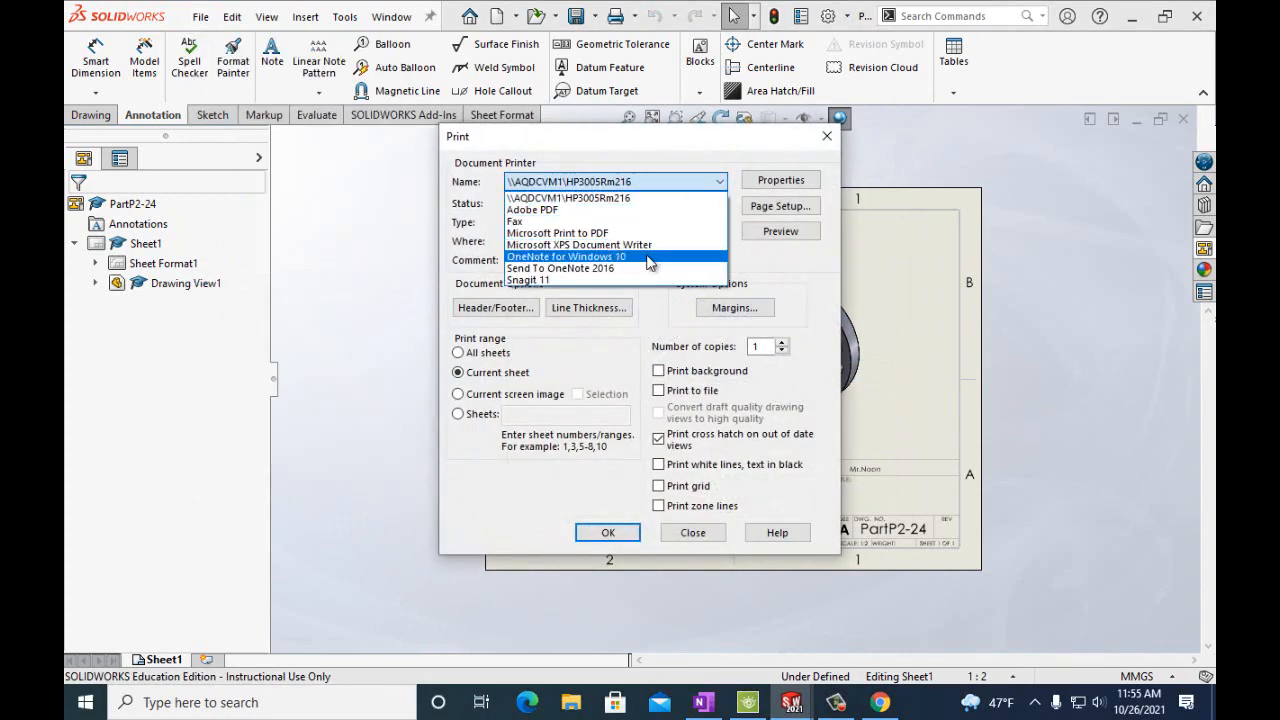
{"action": "left_click", "coordinate": [655, 262]}
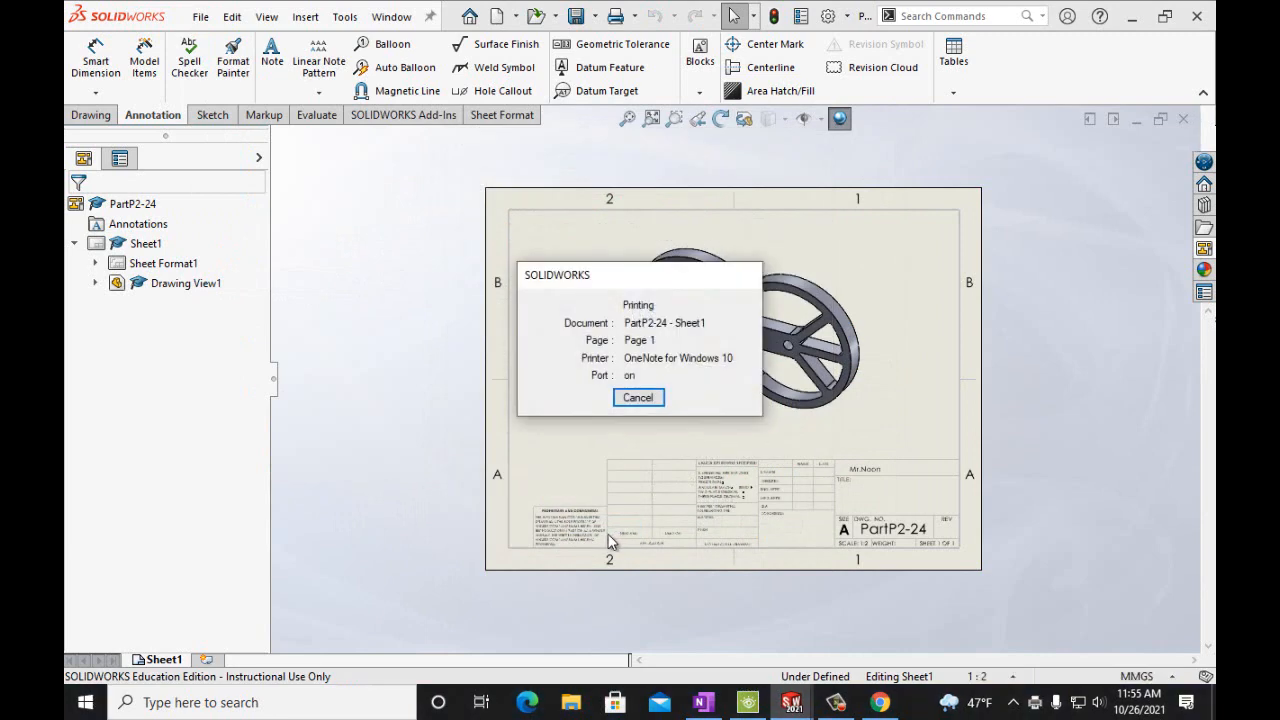
{"action": "left_click", "coordinate": [704, 703]}
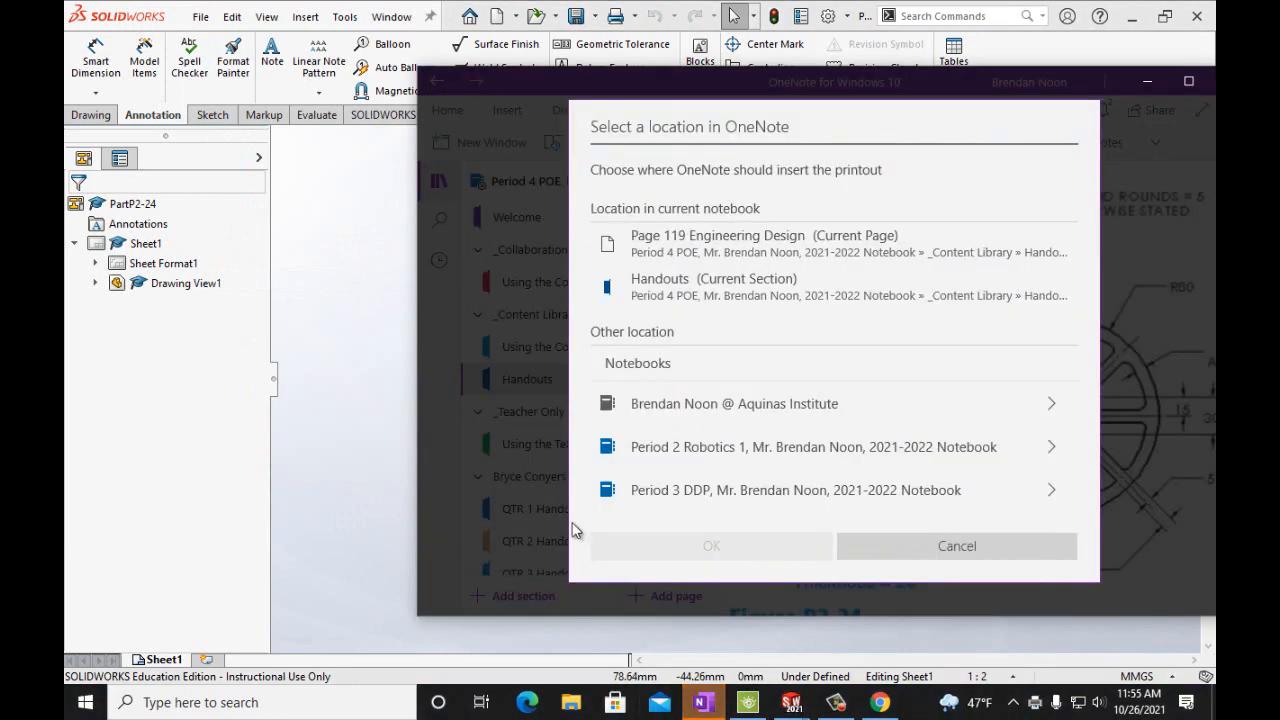
{"action": "left_click", "coordinate": [675, 287]}
{"action": "left_click", "coordinate": [703, 546]}
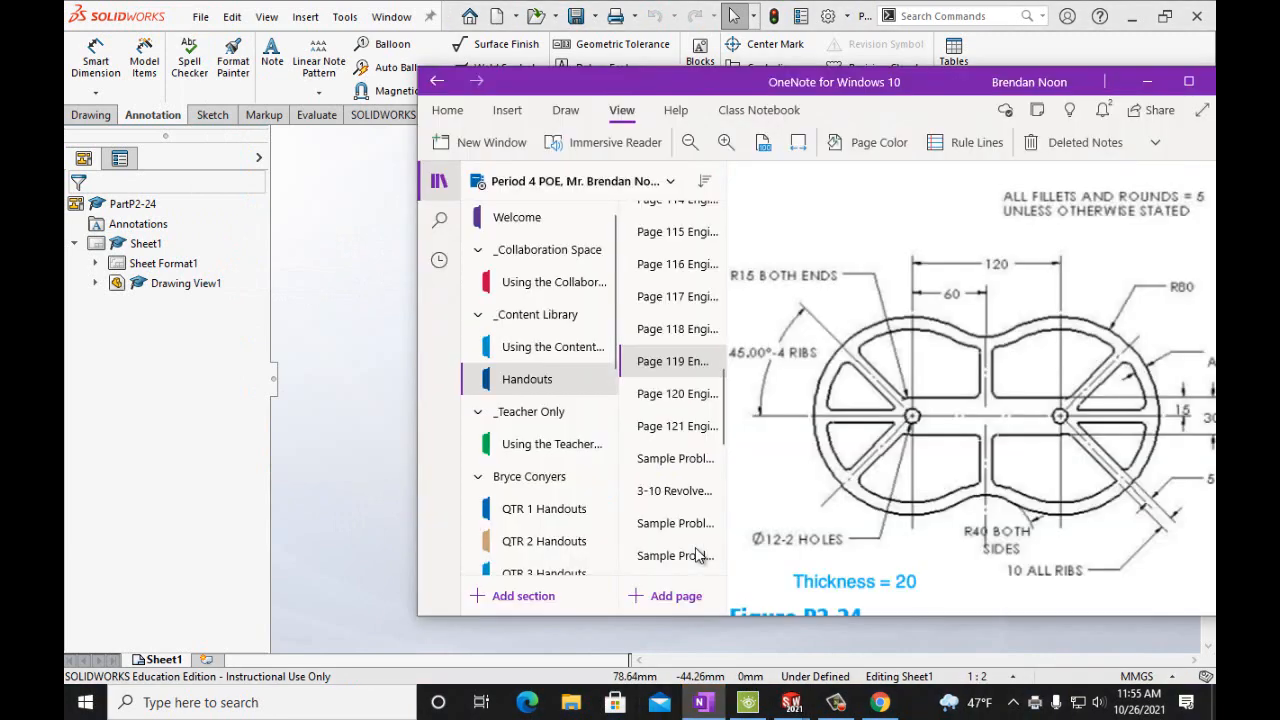
Zoom out, maximize OneNote and review the new Printout page, placing the cursor in its title.
{"action": "scroll", "coordinate": [954, 467], "scroll_direction": "up", "scroll_amount": 8}
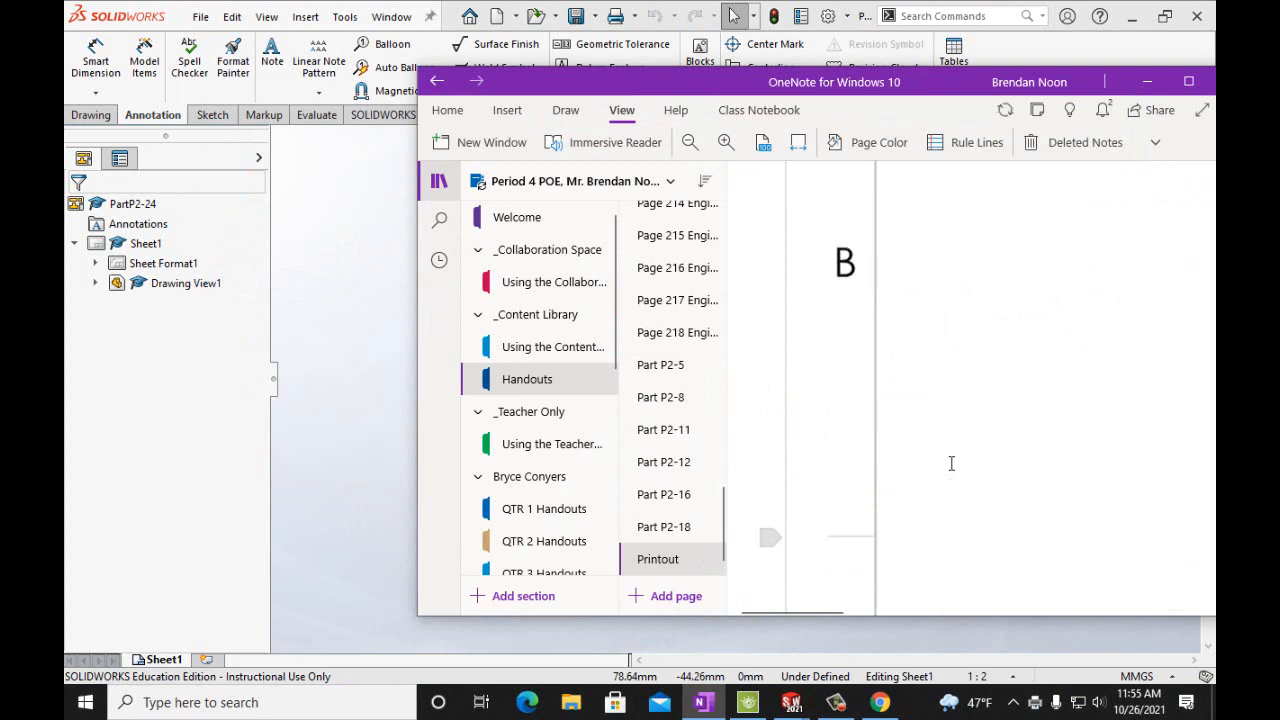
{"action": "left_click", "coordinate": [690, 142]}
{"action": "scroll", "coordinate": [1086, 451], "scroll_direction": "up", "scroll_amount": 2}
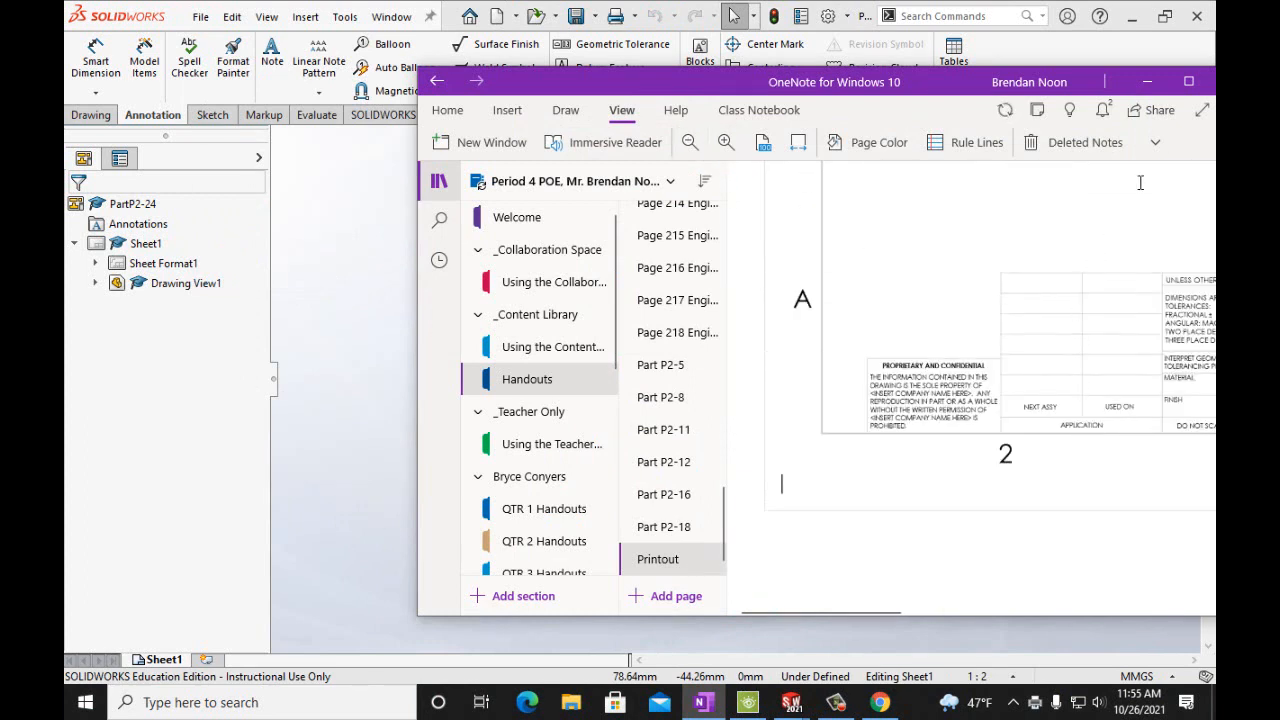
{"action": "left_click", "coordinate": [1188, 81]}
{"action": "scroll", "coordinate": [1020, 447], "scroll_direction": "up", "scroll_amount": 4}
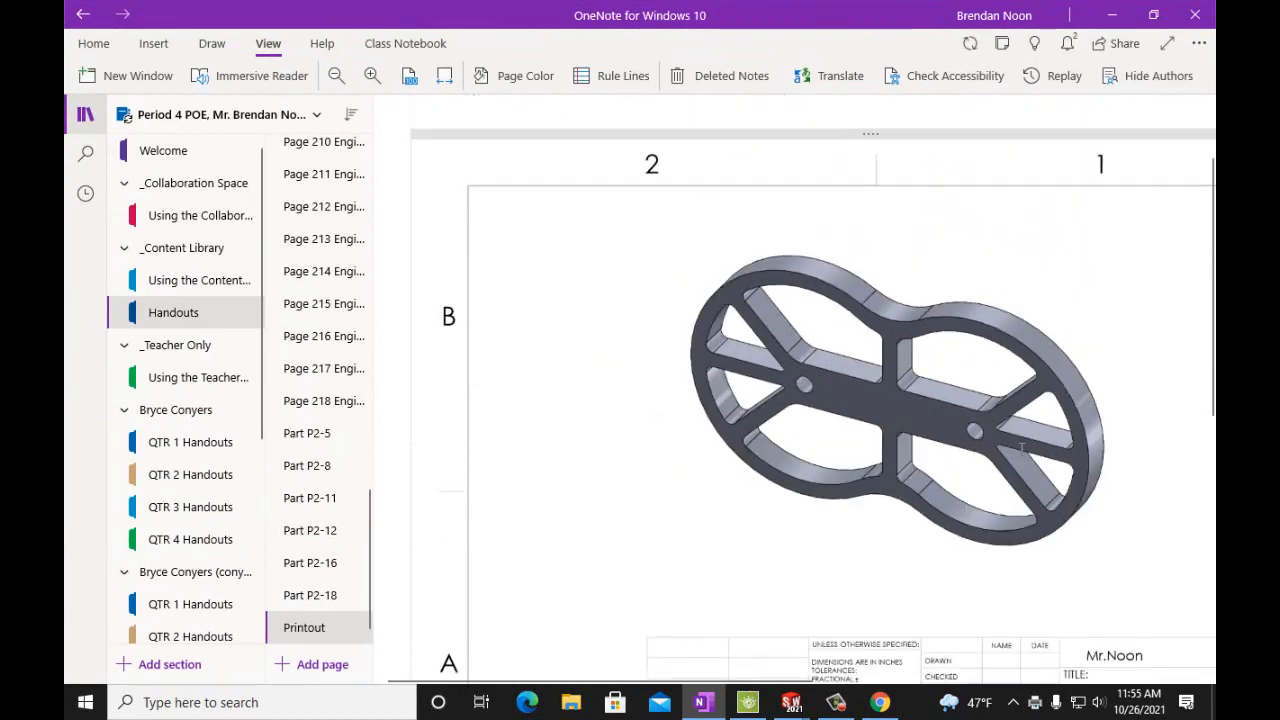
{"action": "scroll", "coordinate": [1021, 447], "scroll_direction": "down", "scroll_amount": 3}
{"action": "scroll", "coordinate": [1021, 450], "scroll_direction": "up", "scroll_amount": 4}
{"action": "left_click", "coordinate": [539, 135]}
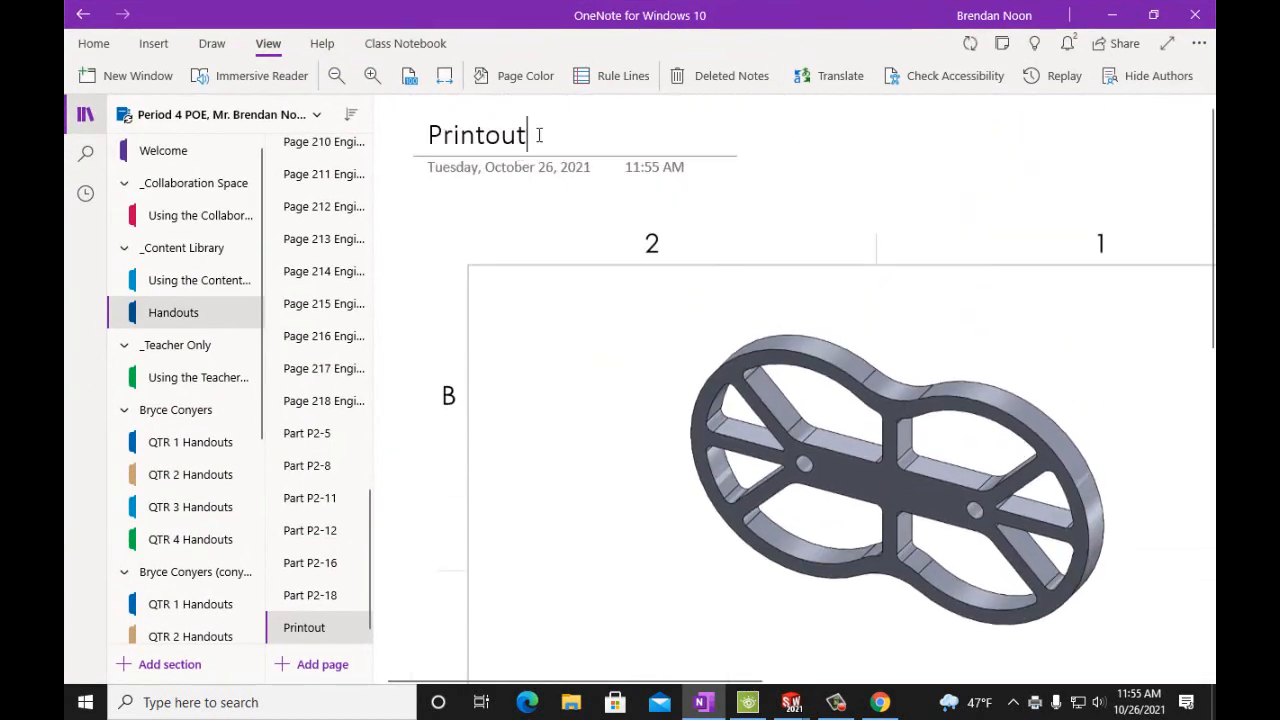
Rename the new printout page to Part P2-24.
{"action": "key", "text": "BackSpace"}
{"action": "key", "text": "BackSpace"}
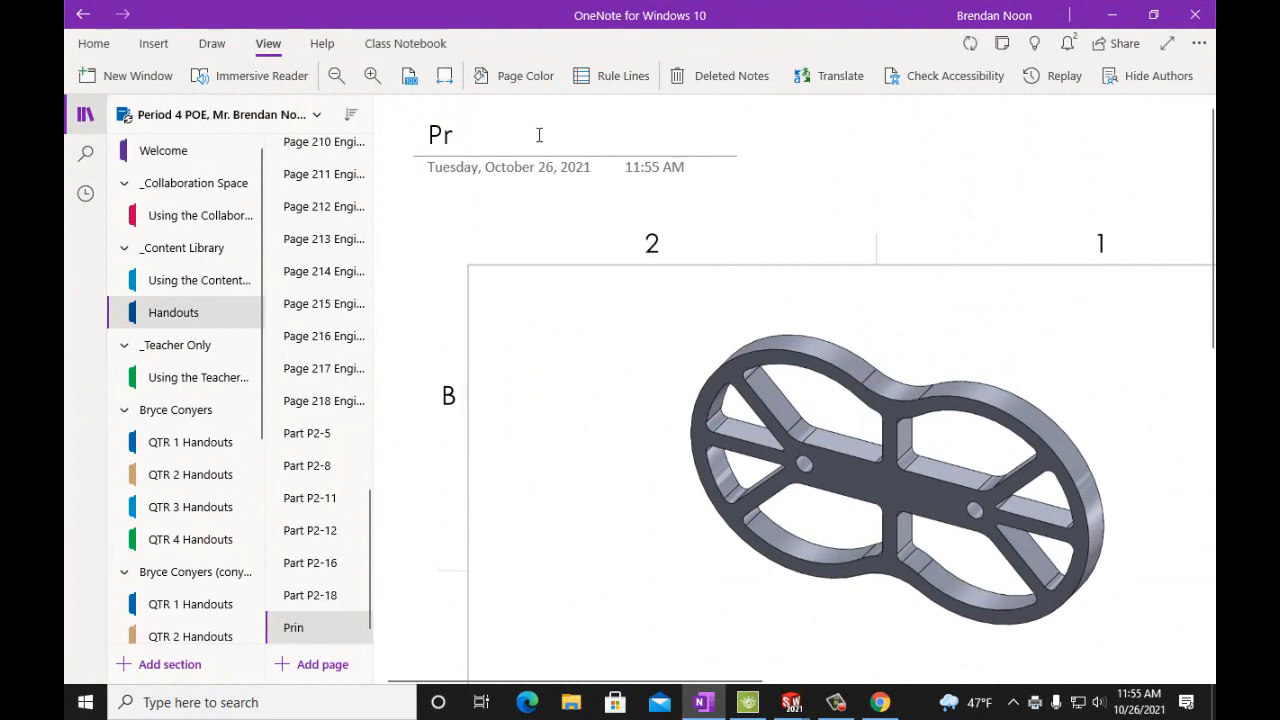
{"action": "type", "text": "art"}
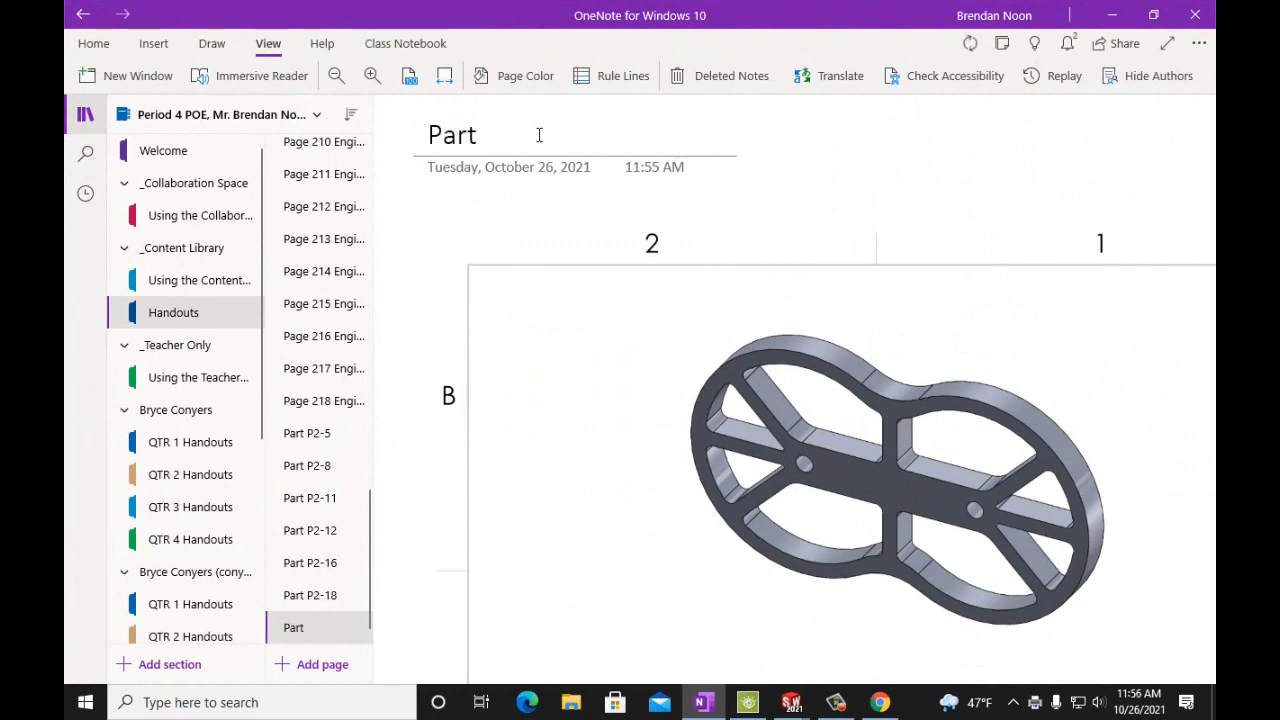
{"action": "type", "text": " P2-"}
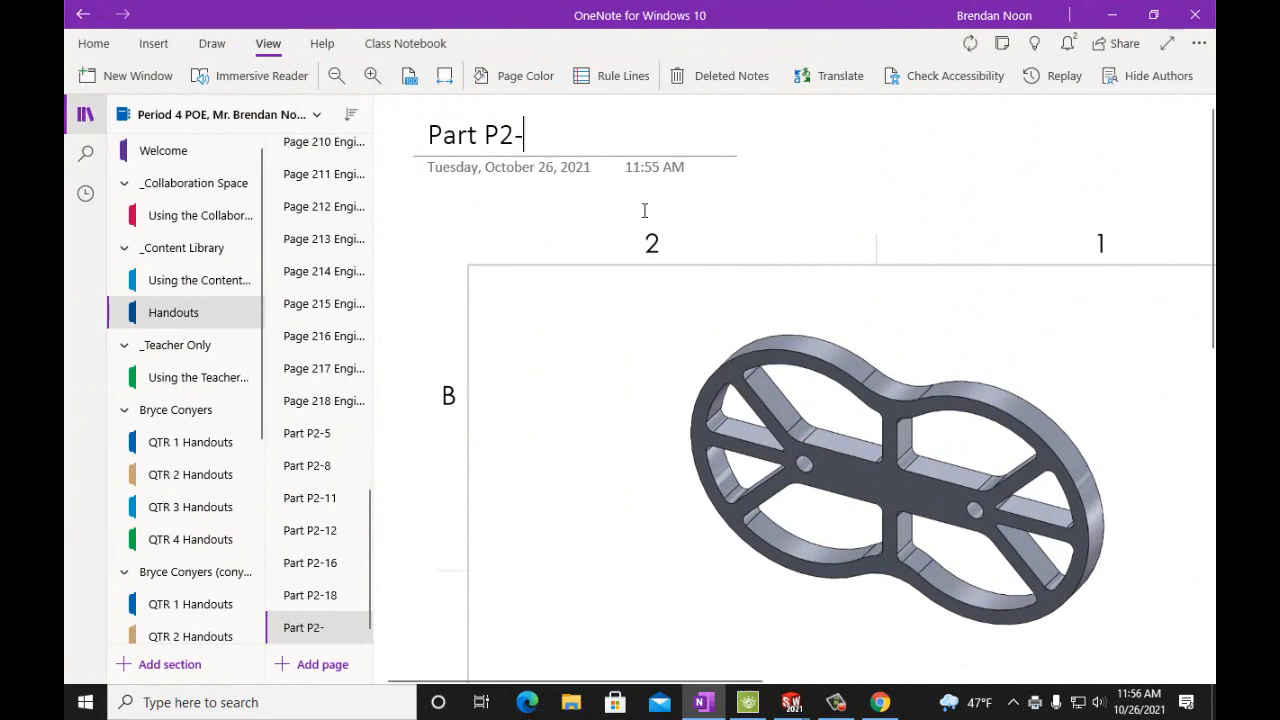
{"action": "scroll", "coordinate": [714, 243], "scroll_direction": "down", "scroll_amount": 5}
{"action": "scroll", "coordinate": [714, 243], "scroll_direction": "up", "scroll_amount": 4}
{"action": "scroll", "coordinate": [714, 245], "scroll_direction": "up", "scroll_amount": 2}
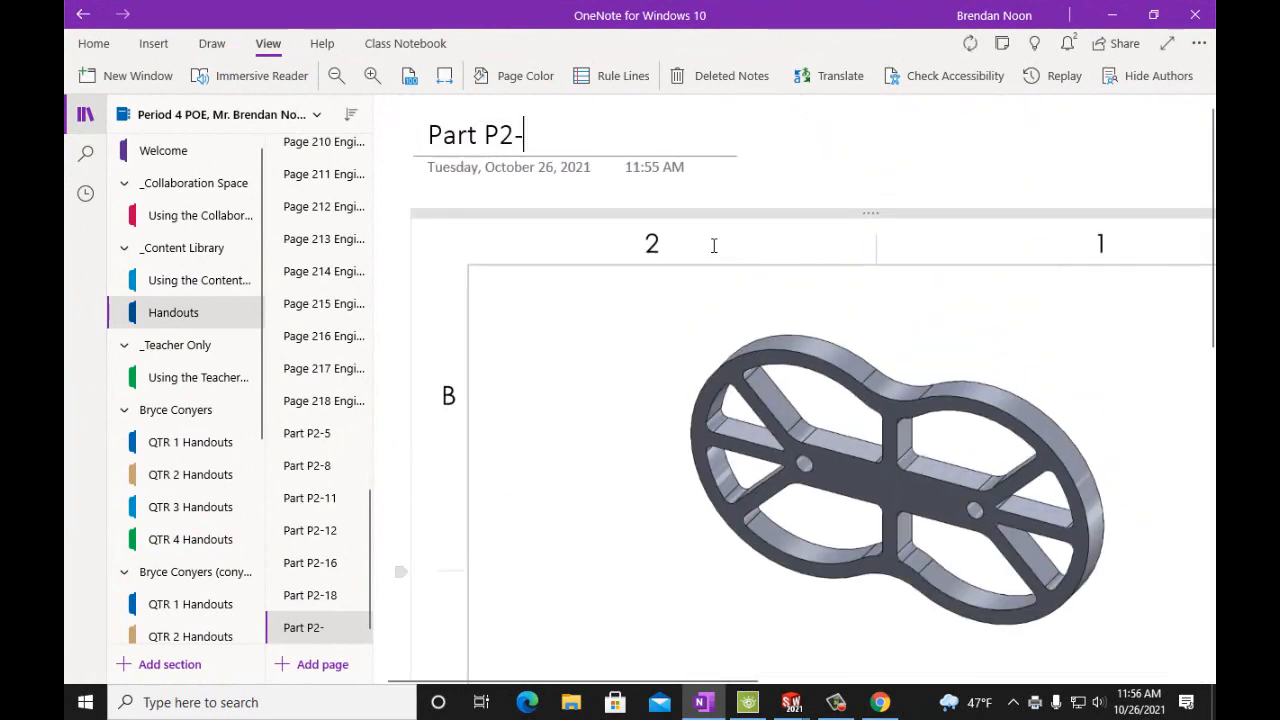
{"action": "type", "text": "24"}
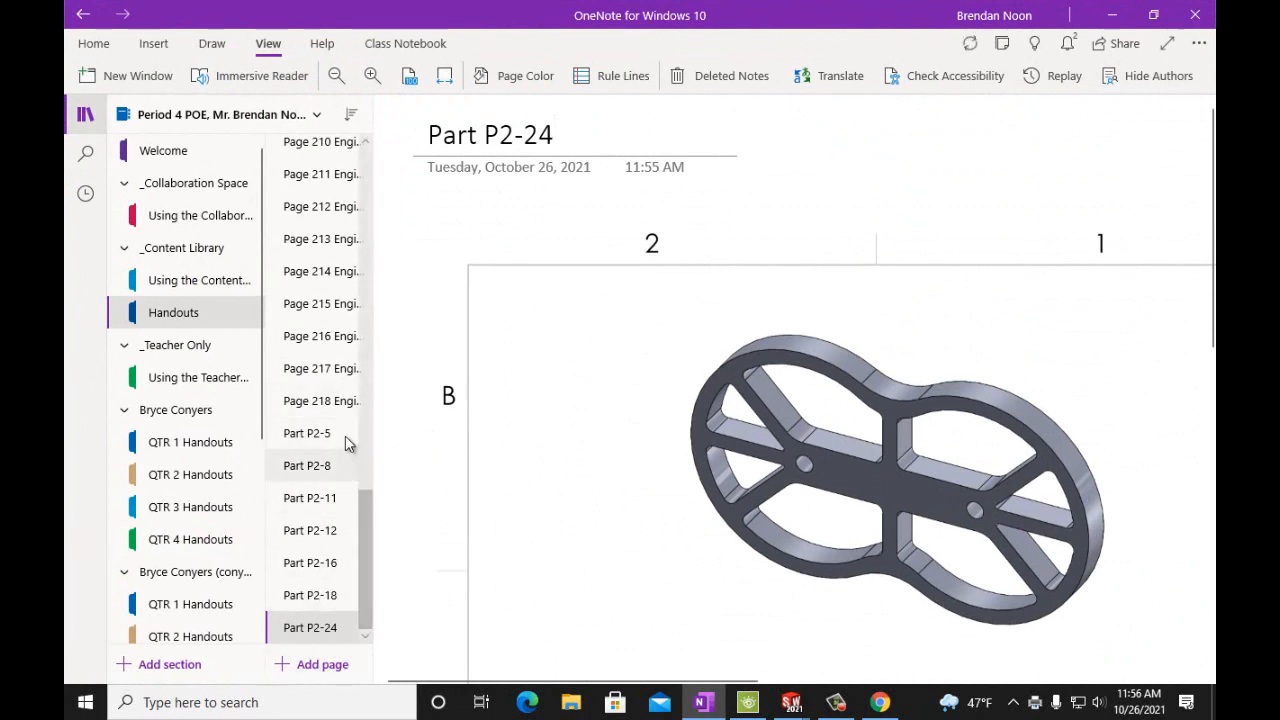
Open the Page 119 Engineering Design handout and look over its figures, including Figure P2-23.
{"action": "left_click_drag", "start_coordinate": [367, 503], "coordinate": [356, 332]}
{"action": "left_click", "coordinate": [345, 324]}
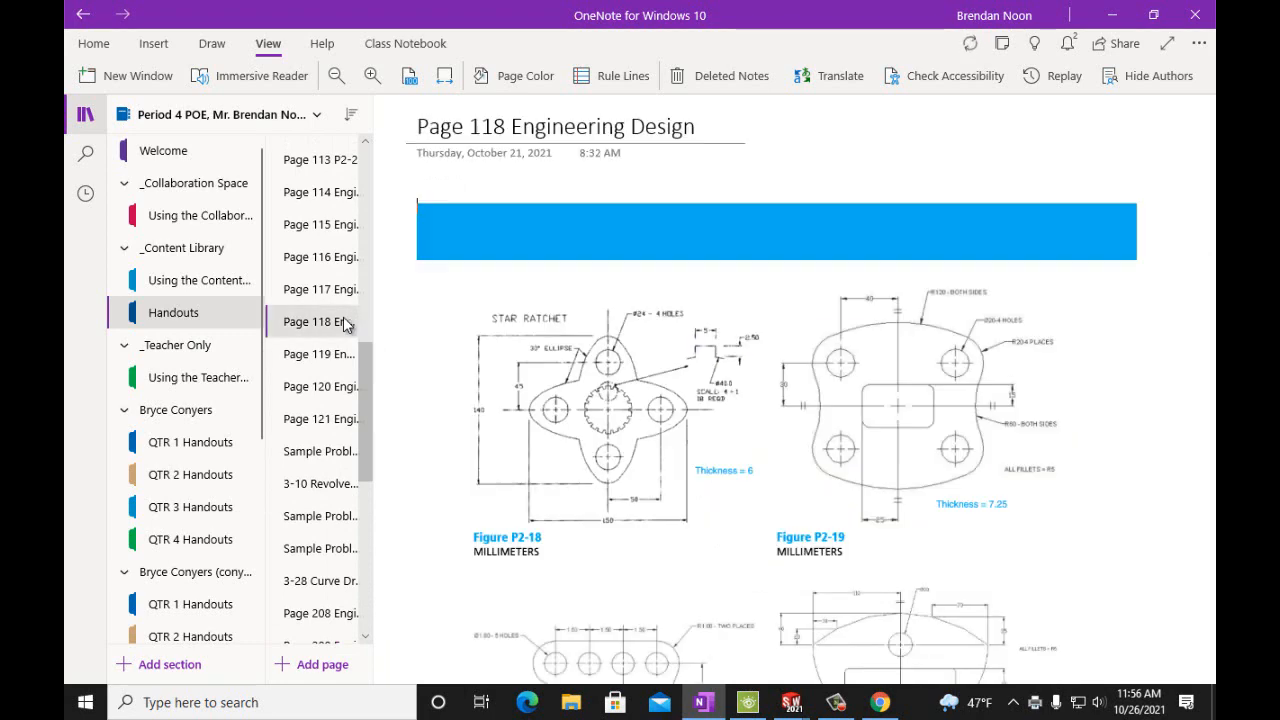
{"action": "left_click", "coordinate": [338, 354]}
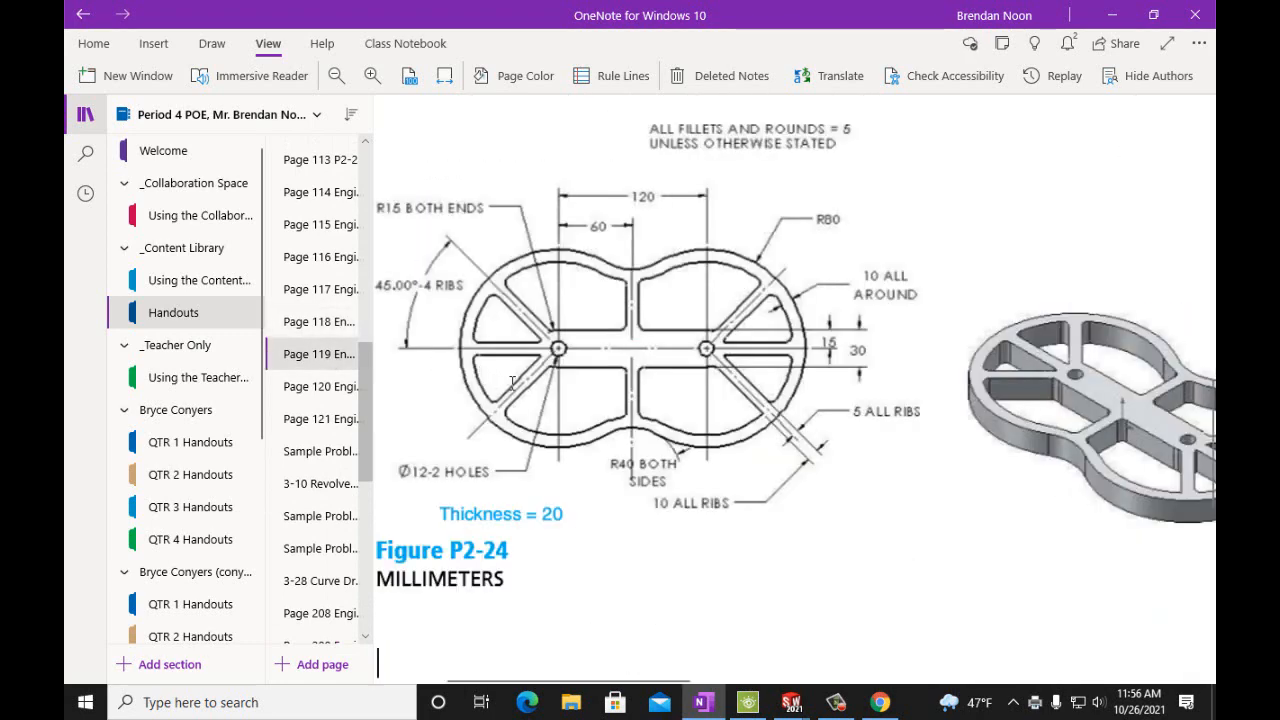
{"action": "scroll", "coordinate": [540, 380], "scroll_direction": "up", "scroll_amount": 8}
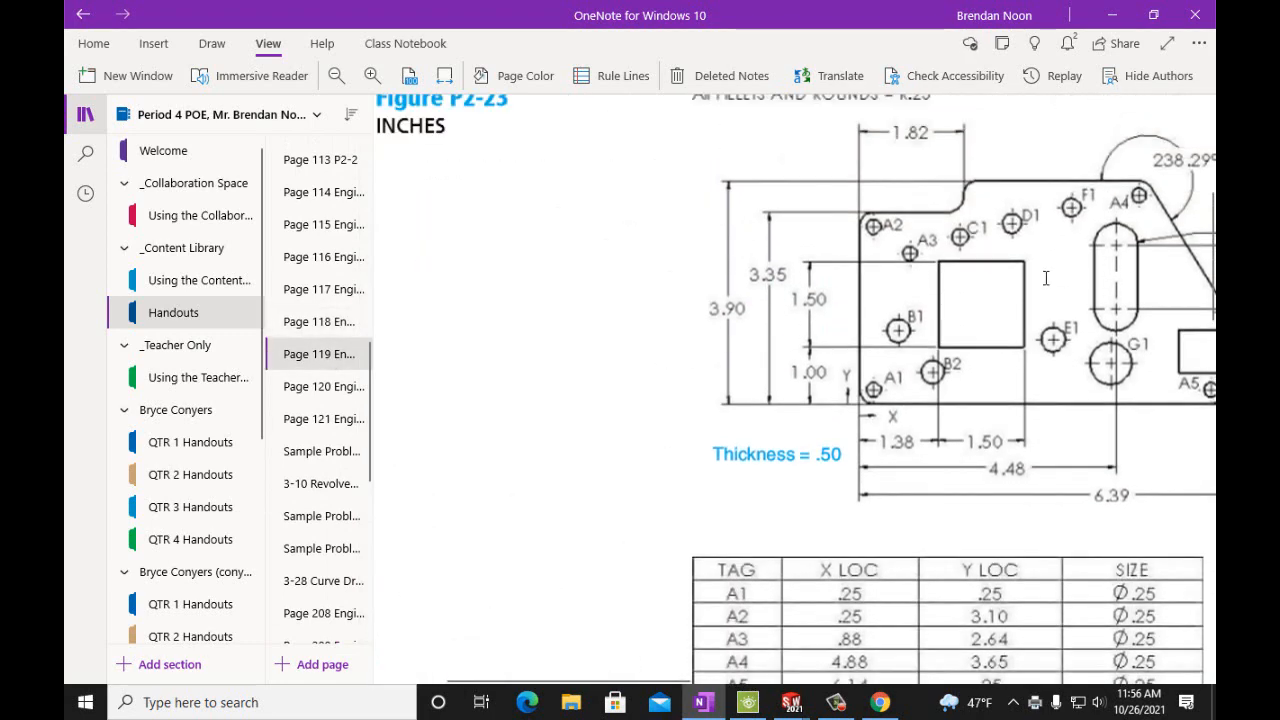
{"action": "scroll", "coordinate": [760, 405], "scroll_direction": "up", "scroll_amount": 3}
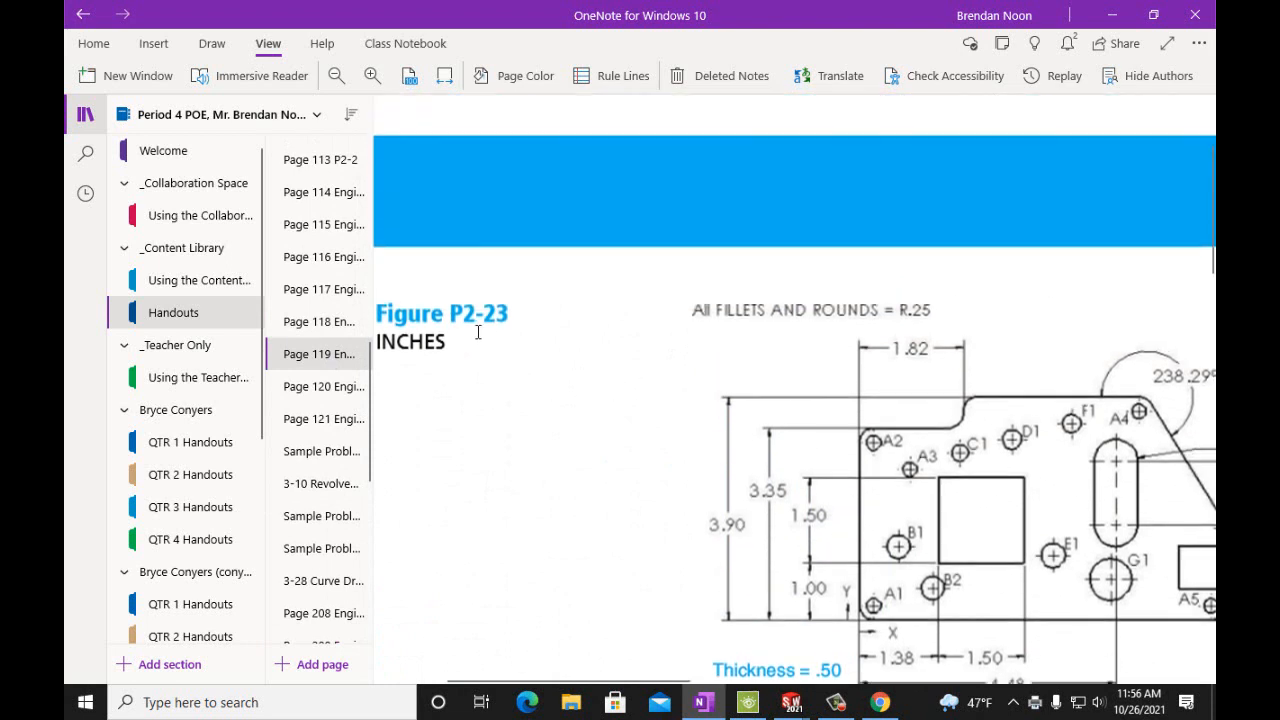
{"action": "scroll", "coordinate": [1070, 518], "scroll_direction": "down", "scroll_amount": 3}
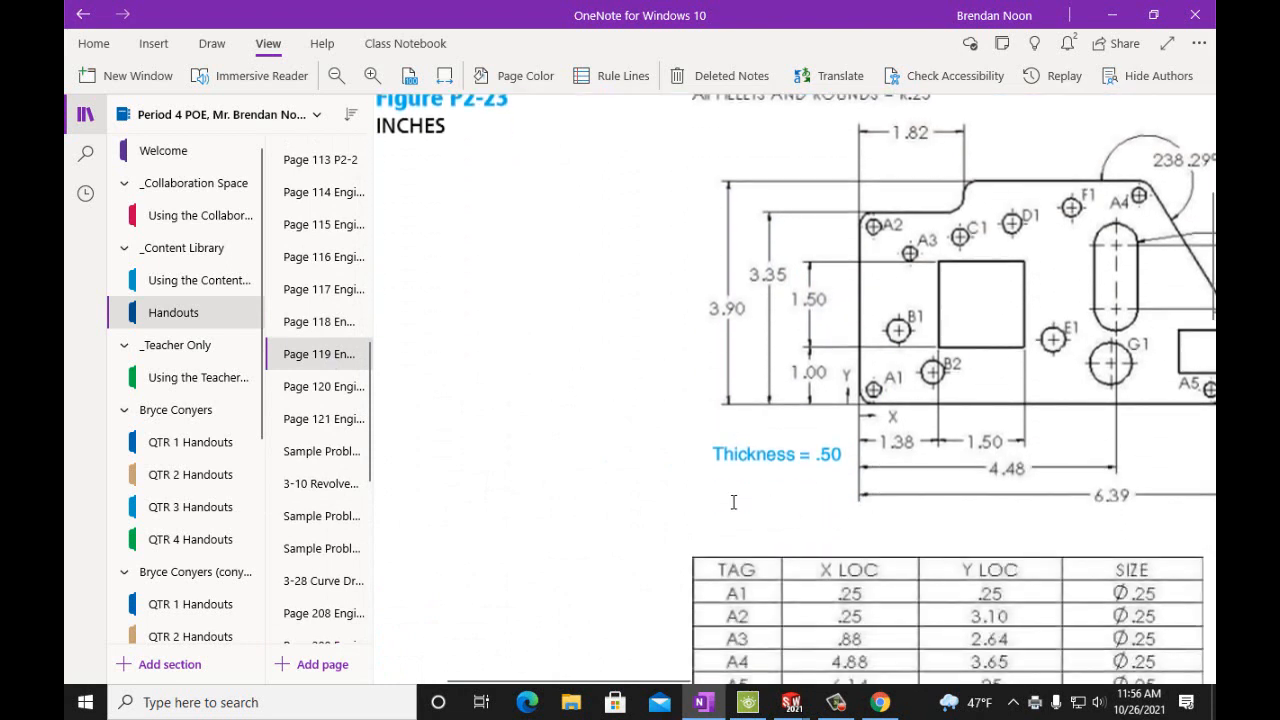